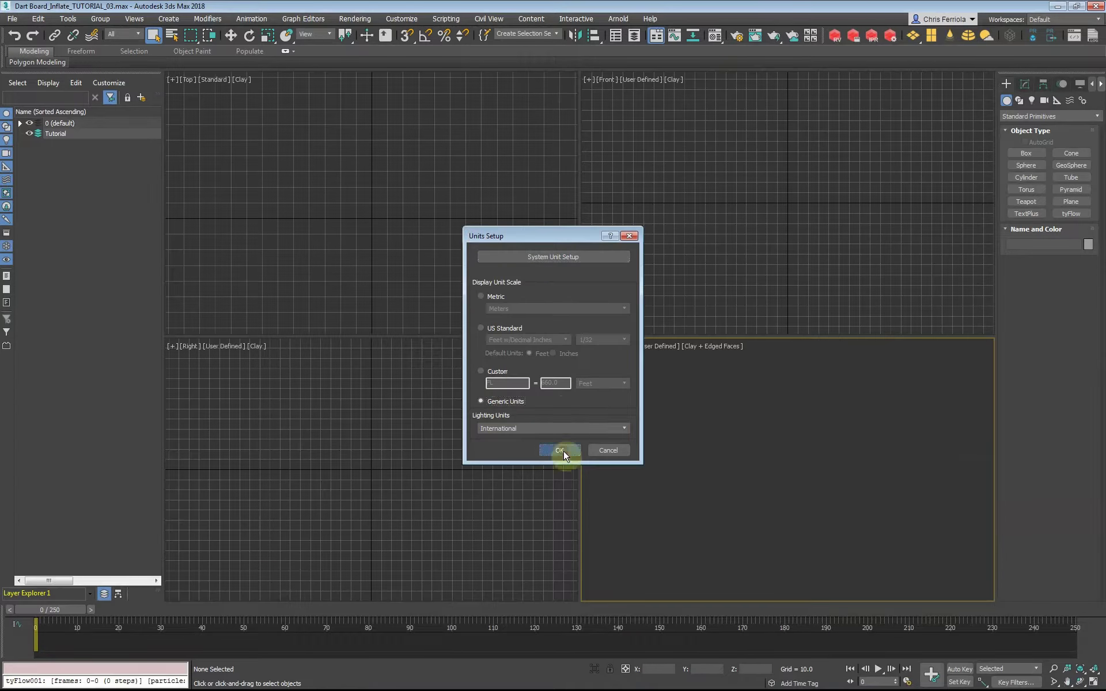
Close Units Setup and draw a Front-view cylinder with radius 112 and 200 sides.
click(564, 450)
click(1026, 177)
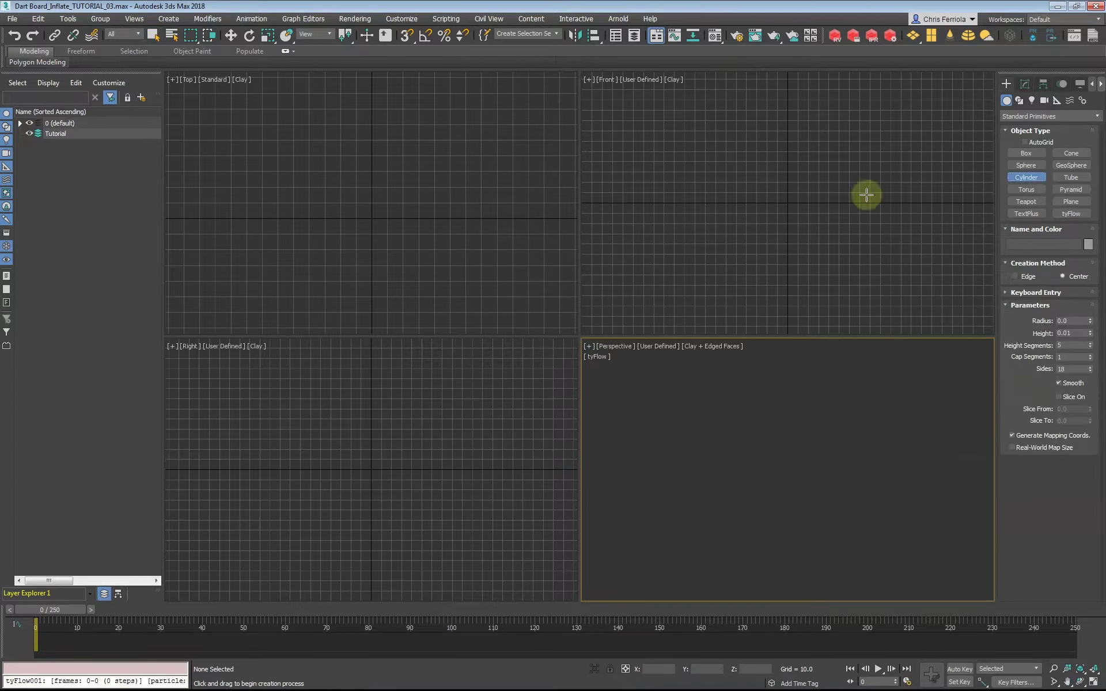
drag(788, 202, 795, 314)
click(796, 311)
click(1025, 84)
double_click(1067, 299)
text(112)
key(Return)
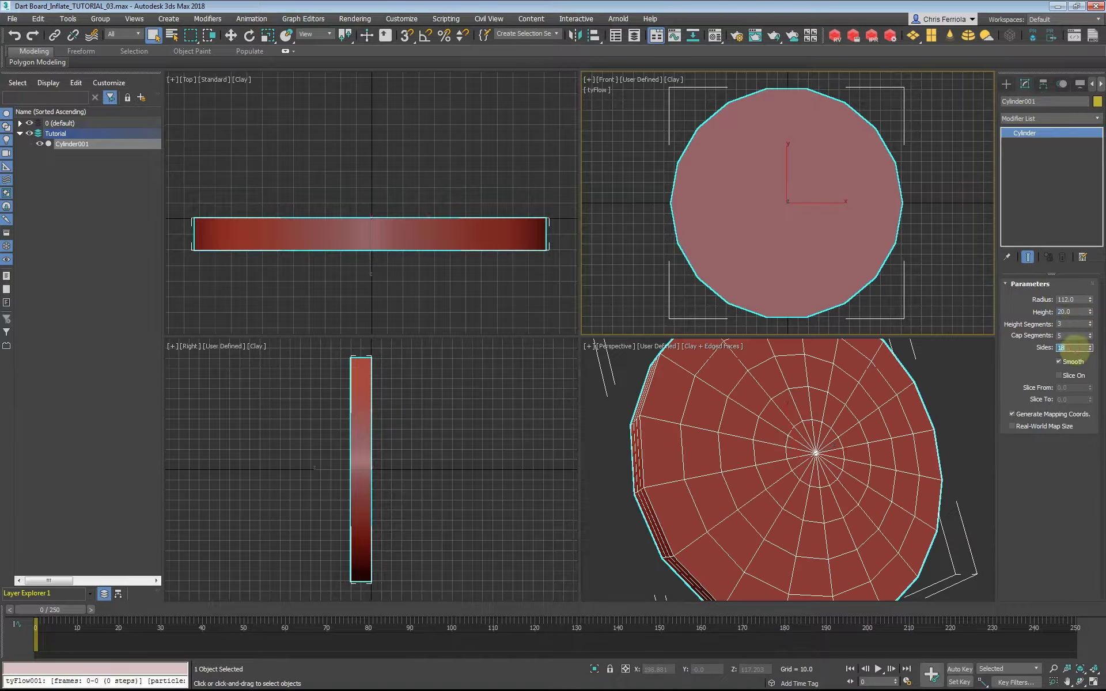
text(200)
key(Return)
alt+middle_drag(806, 461, 835, 438)
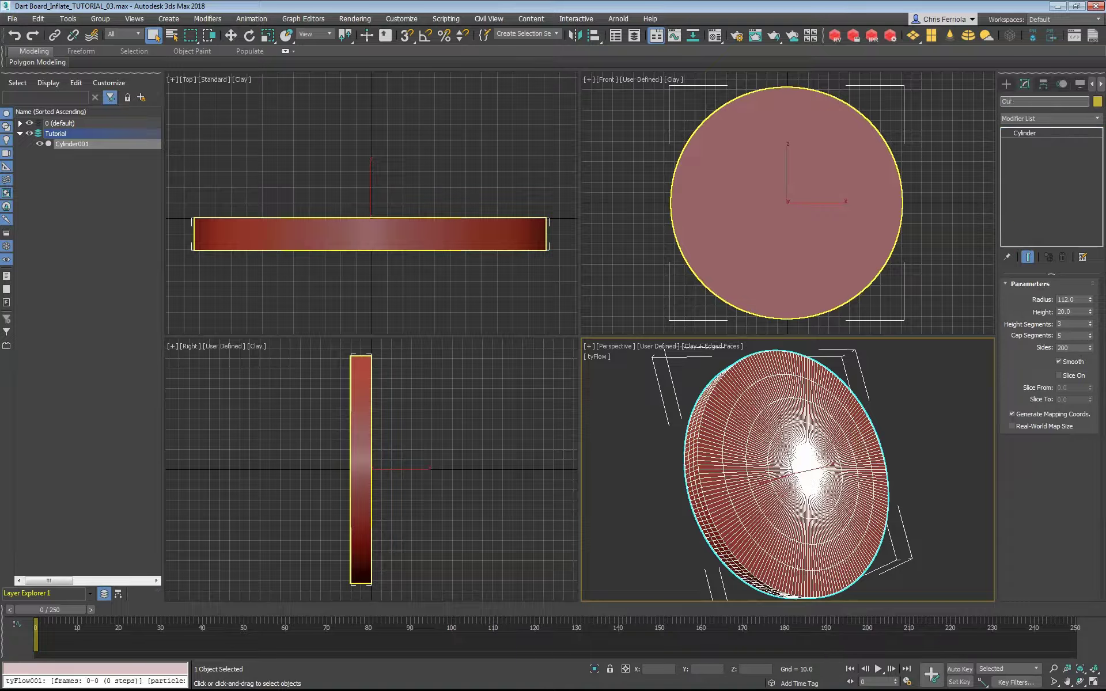
Add an Edit Poly modifier to the cylinder and switch to polygon editing.
click(1049, 118)
click(1031, 323)
key(1)
key(alt+w)
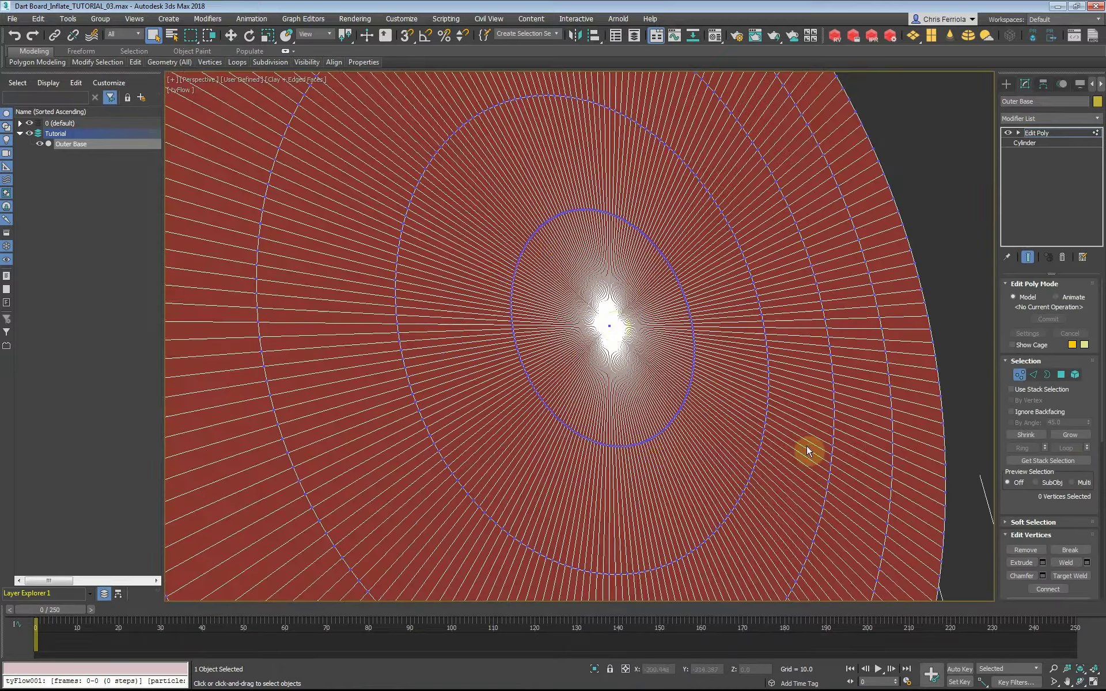
click(1061, 375)
key(z)
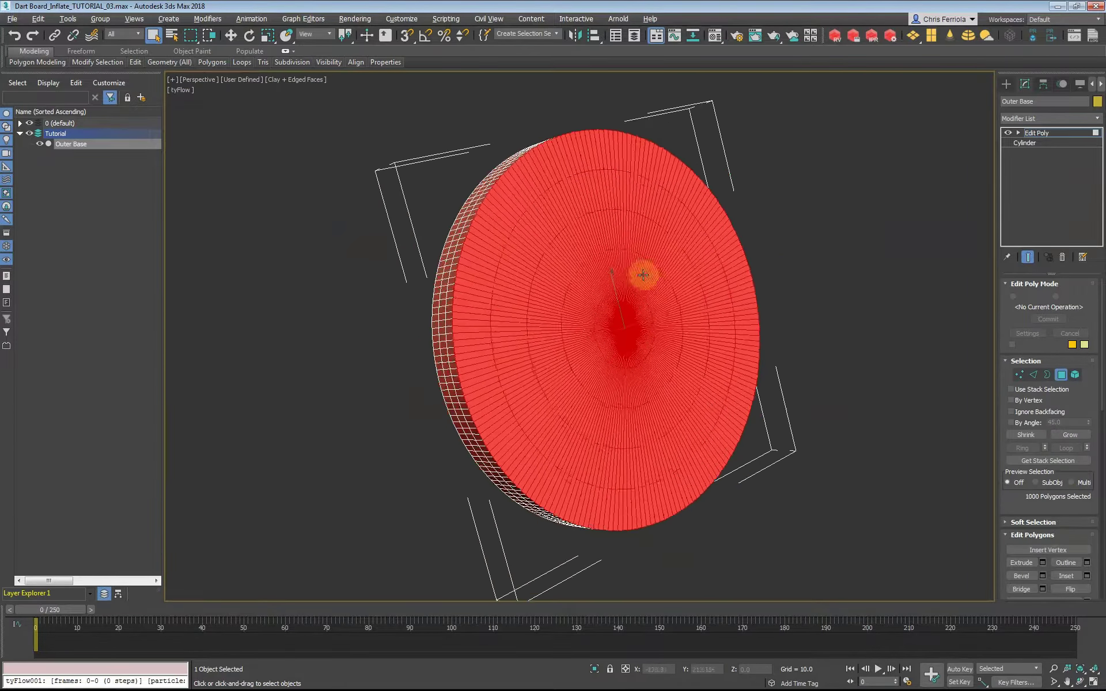
alt+middle_drag(778, 257, 818, 242)
Add a Shell modifier to give the disc thickness.
click(1063, 134)
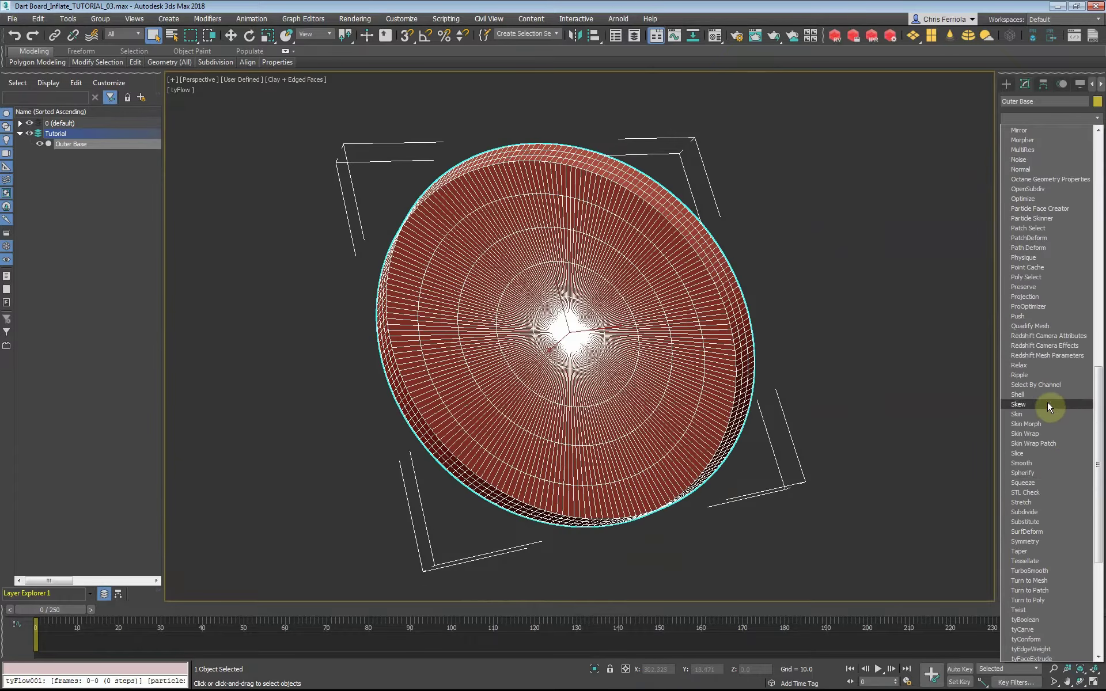
click(1031, 394)
key(alt+w)
key(w)
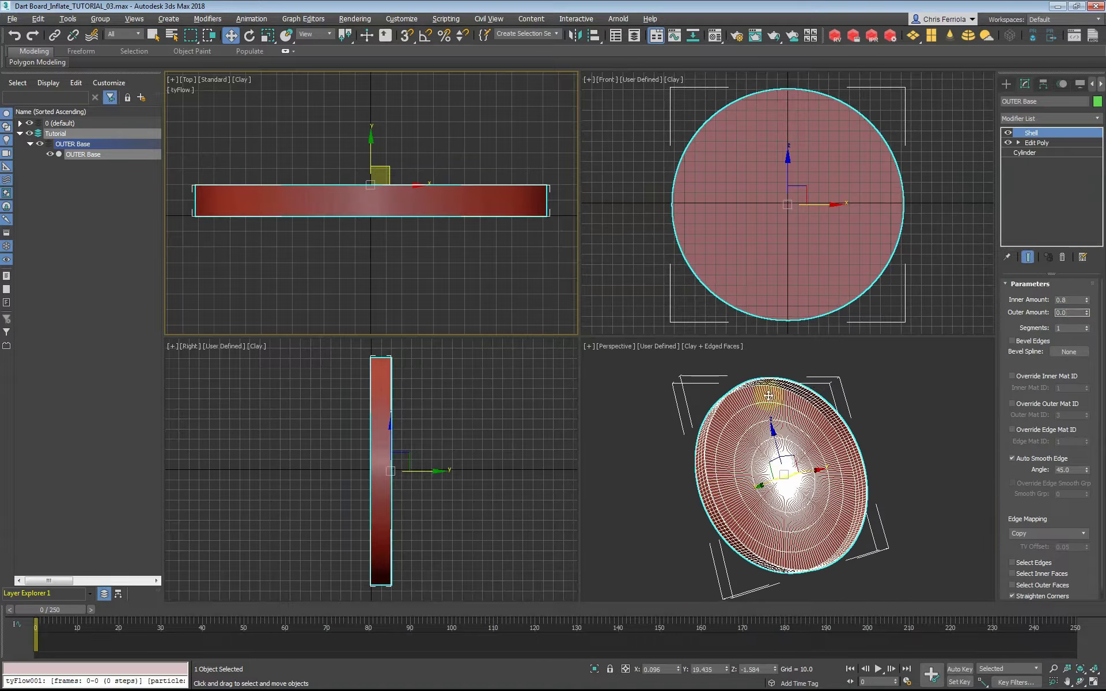
alt+middle_drag(769, 396, 801, 374)
Create a second cylinder with radius 111.16, height 9.5 and 100 cap segments.
click(1007, 83)
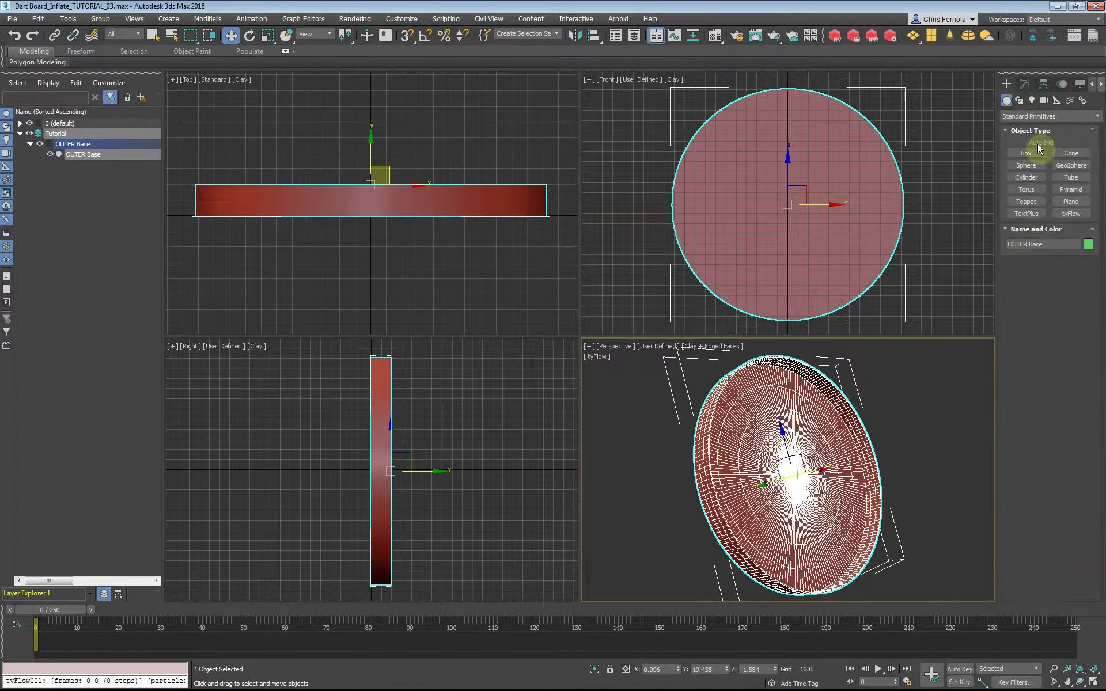
click(1026, 177)
drag(789, 203, 798, 277)
click(798, 276)
click(1025, 84)
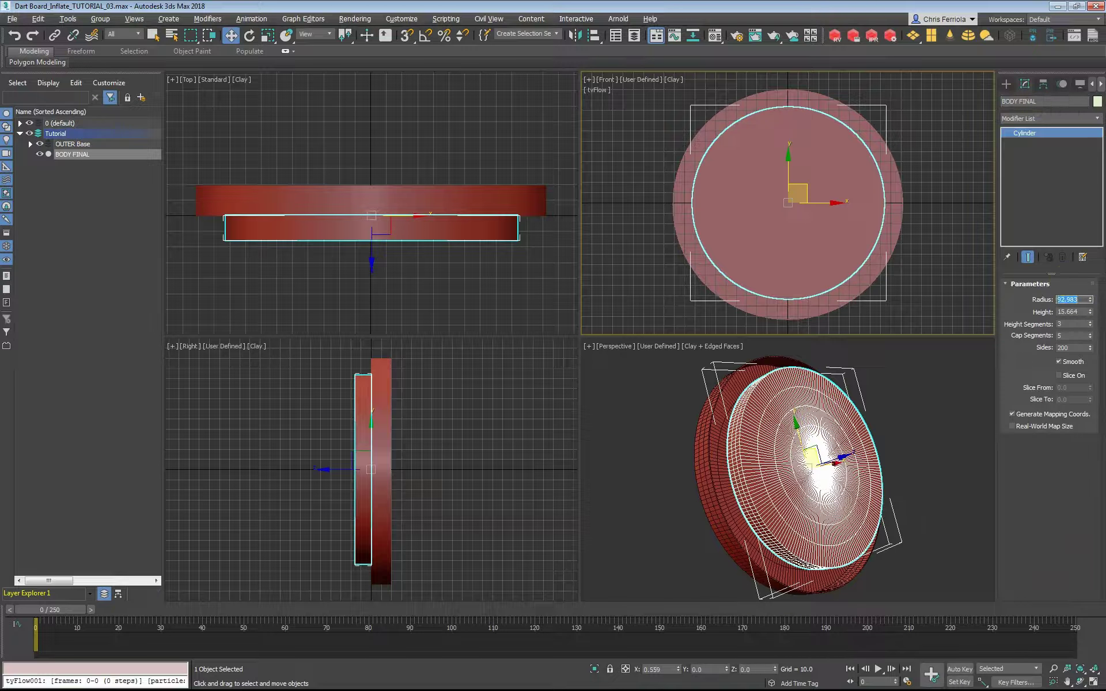
key(Tab)
text(9.5)
key(Return)
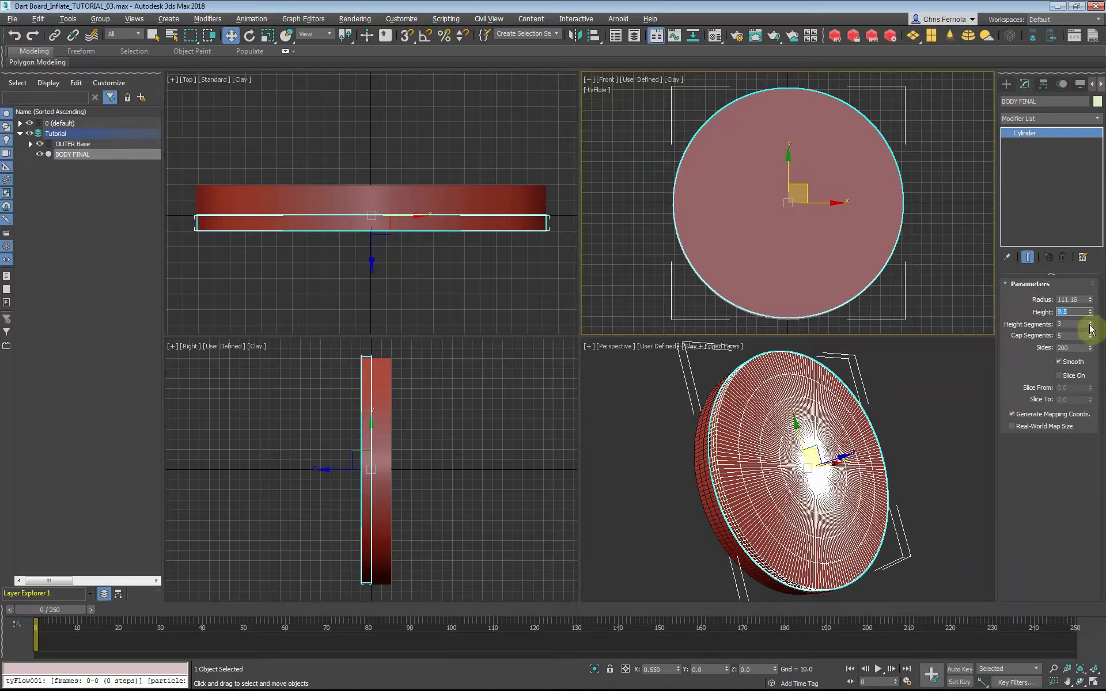
drag(1091, 337, 1090, 312)
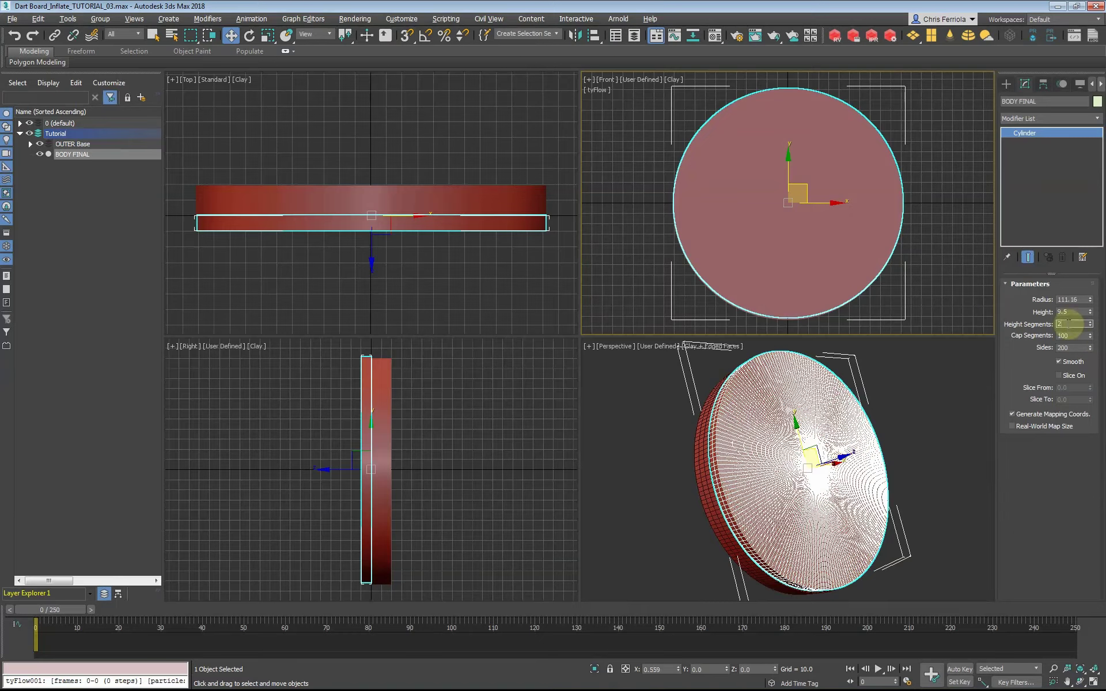
Align the new disc pivot-to-pivot with OUTER Base on X, Y and Z.
click(594, 35)
click(687, 450)
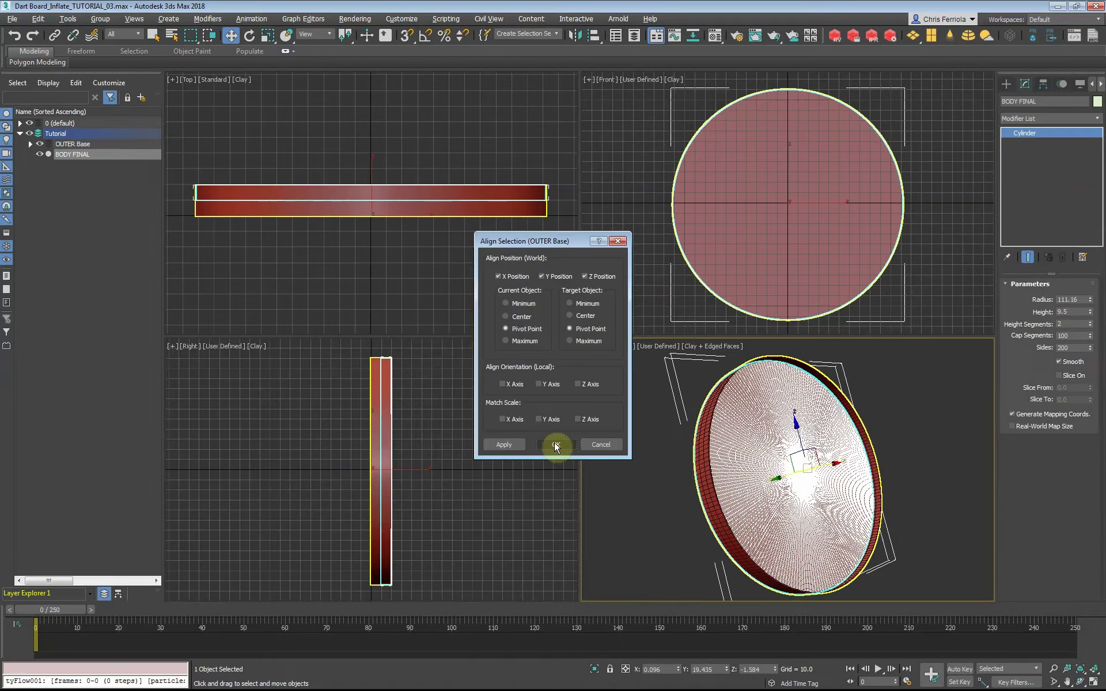
click(556, 445)
key(alt+w)
scroll(302, 208, up, 5)
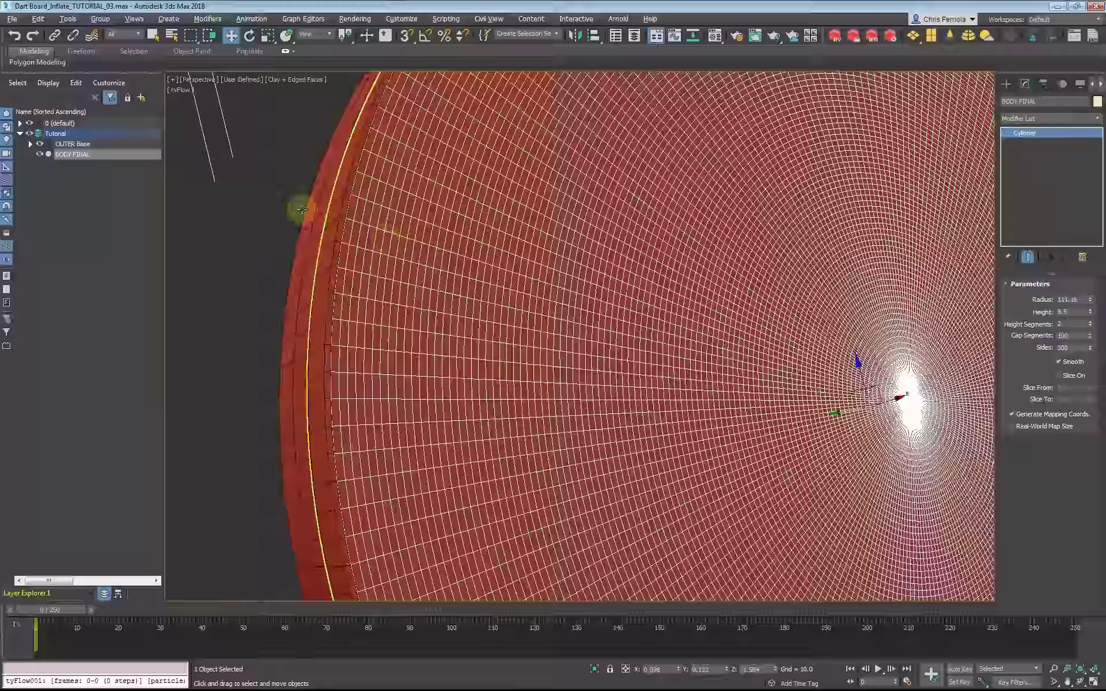
scroll(302, 208, down, 5)
click(794, 200)
click(305, 79)
Add an Edit Poly modifier to BODY FINAL and select all its polygons with edged faces shown.
click(340, 210)
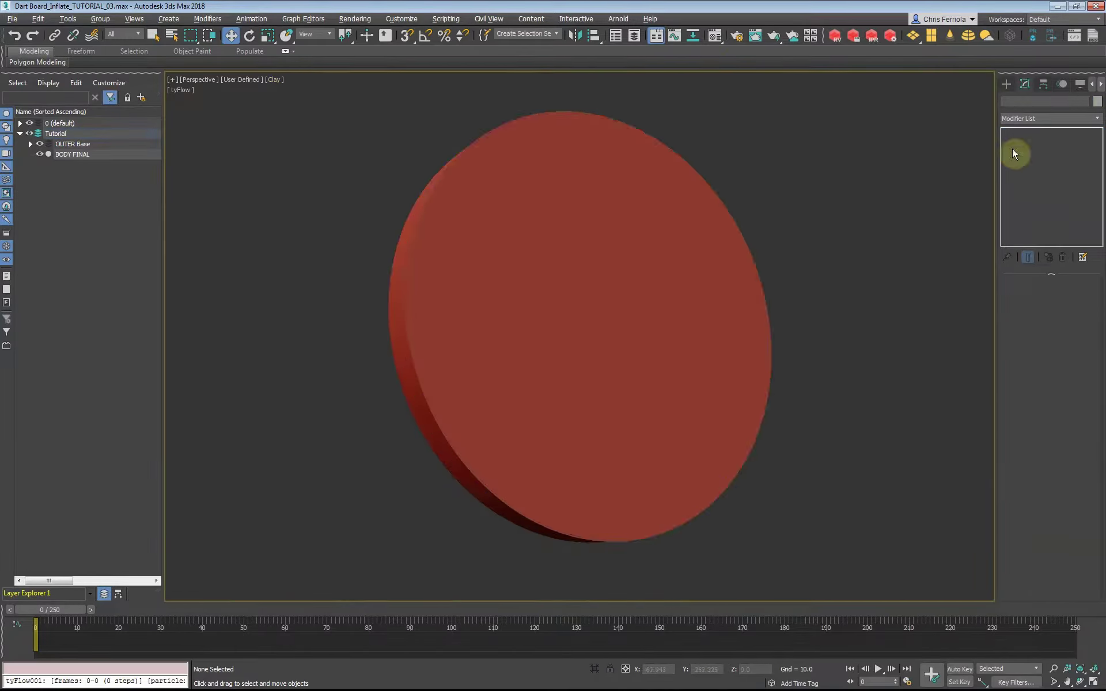
key(ctrl+z)
click(1039, 118)
scroll(1060, 357, down, 5)
click(1050, 316)
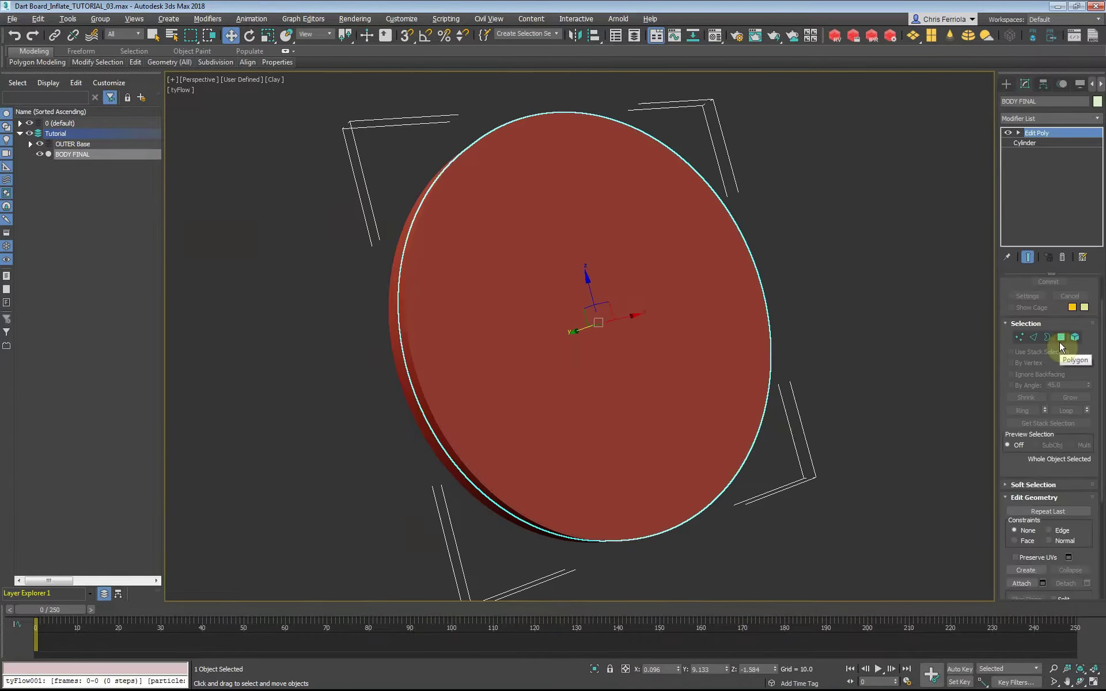
click(1060, 340)
right_click(594, 321)
key(ctrl+a)
click(274, 80)
click(284, 205)
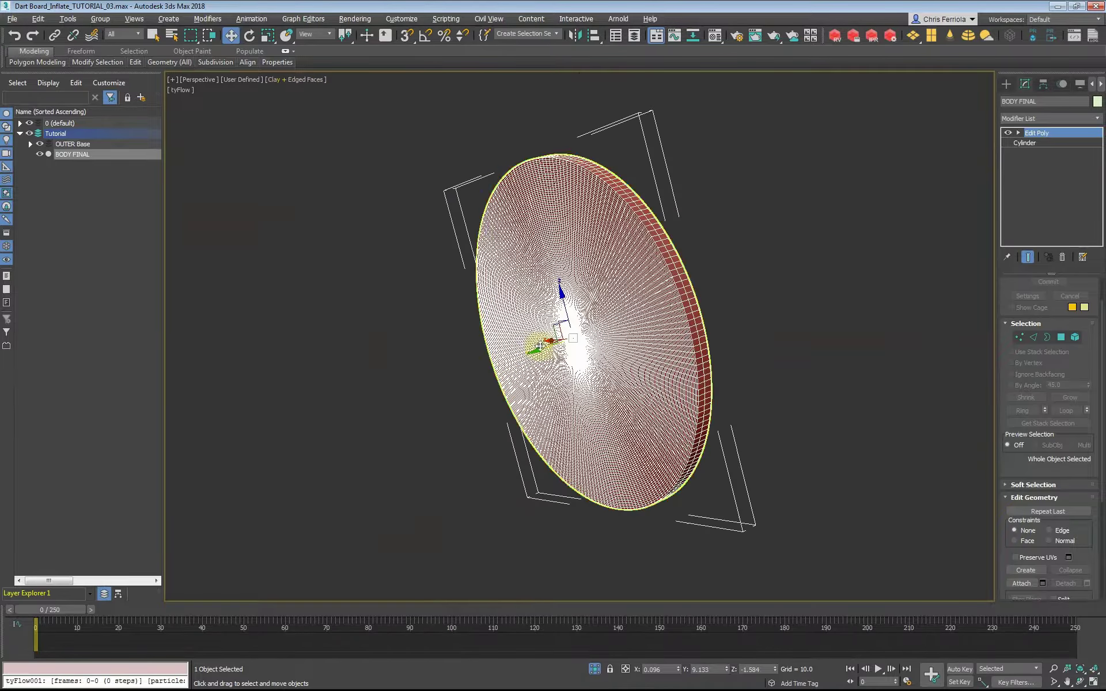
Clear the polygon selection and reselect BODY FINAL in an enlarged perspective view.
key(alt+w)
click(706, 509)
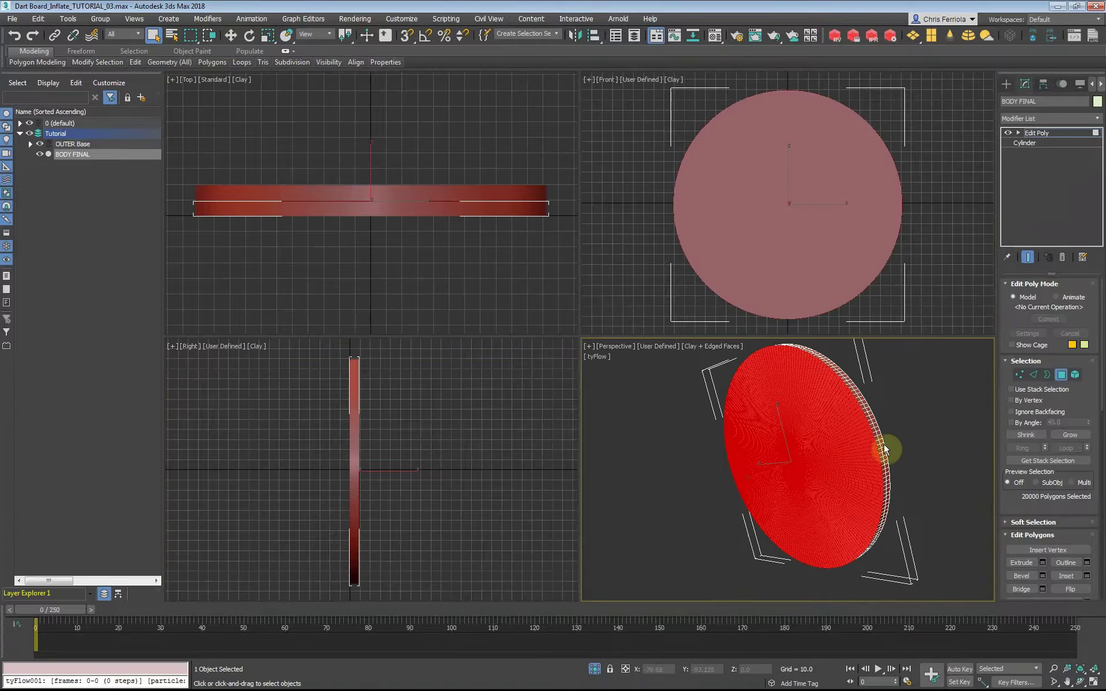
scroll(963, 383, up, 5)
scroll(963, 383, down, 3)
click(956, 398)
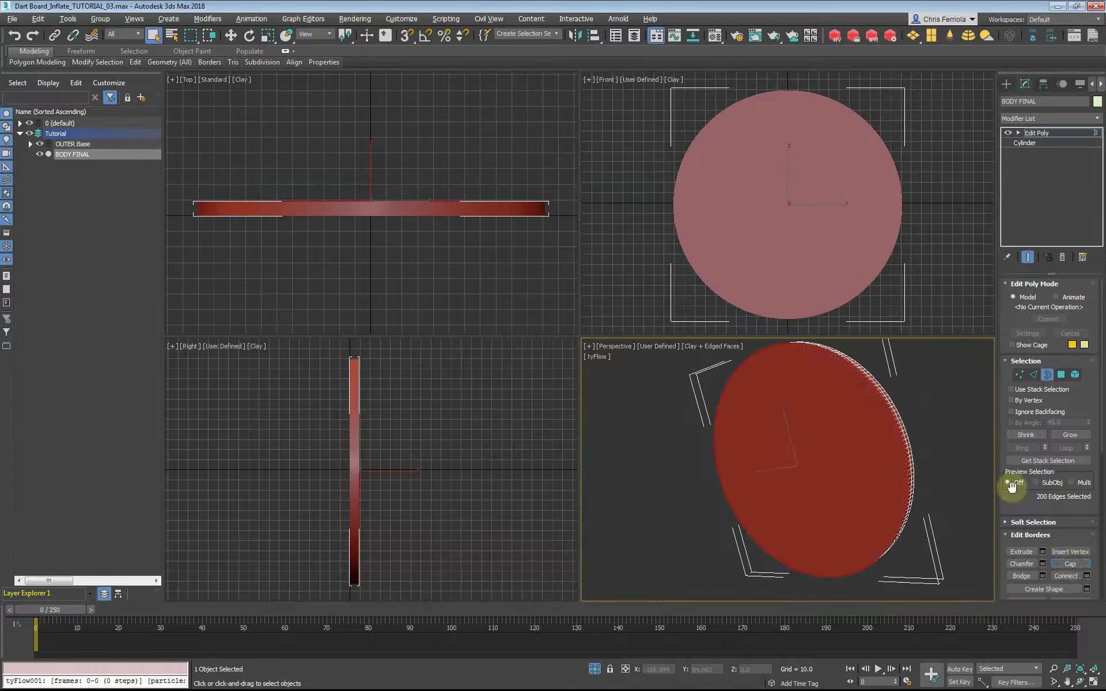
click(807, 461)
key(alt+w)
key(z)
scroll(605, 321, up, 5)
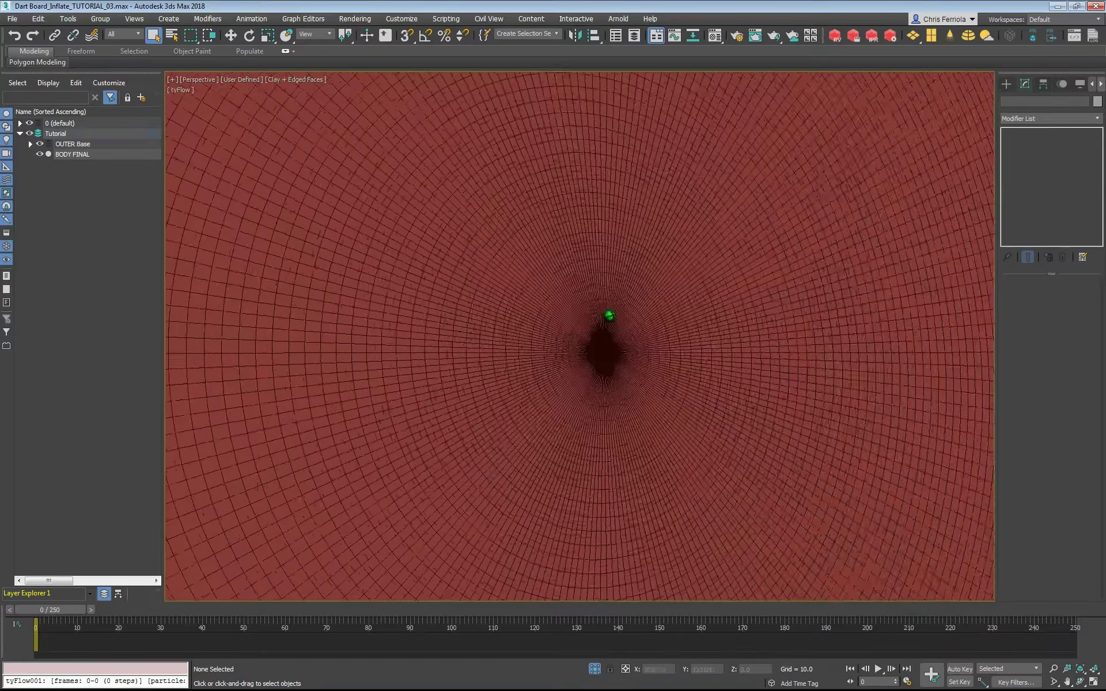
Add a second Edit Poly and select the 200 polygons at the disc centre.
click(1045, 118)
key(4)
click(617, 280)
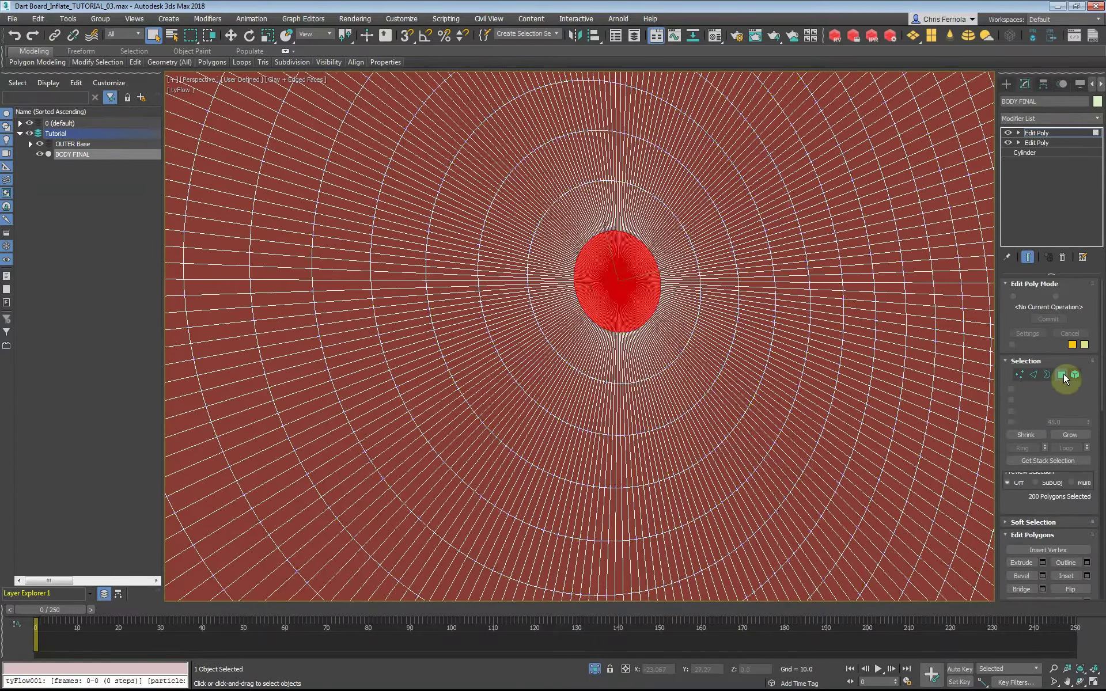
scroll(760, 280, down, 3)
click(1055, 376)
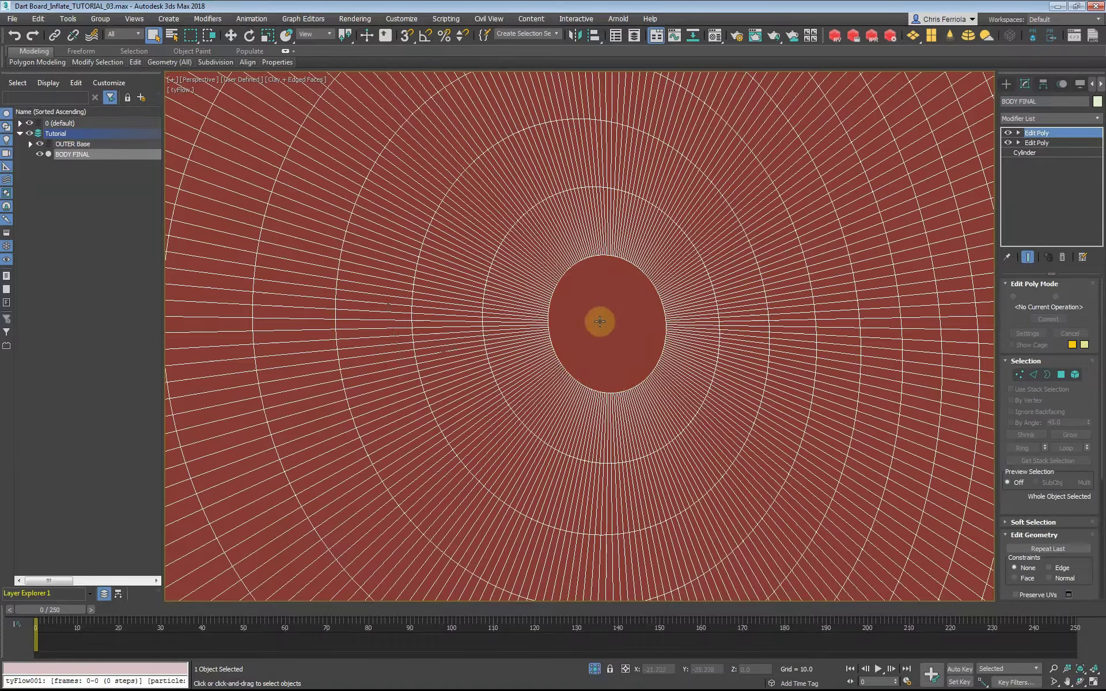
key(z)
click(1059, 119)
Add a MeshSmooth modifier to the BODY FINAL disc.
scroll(1043, 382, down, 10)
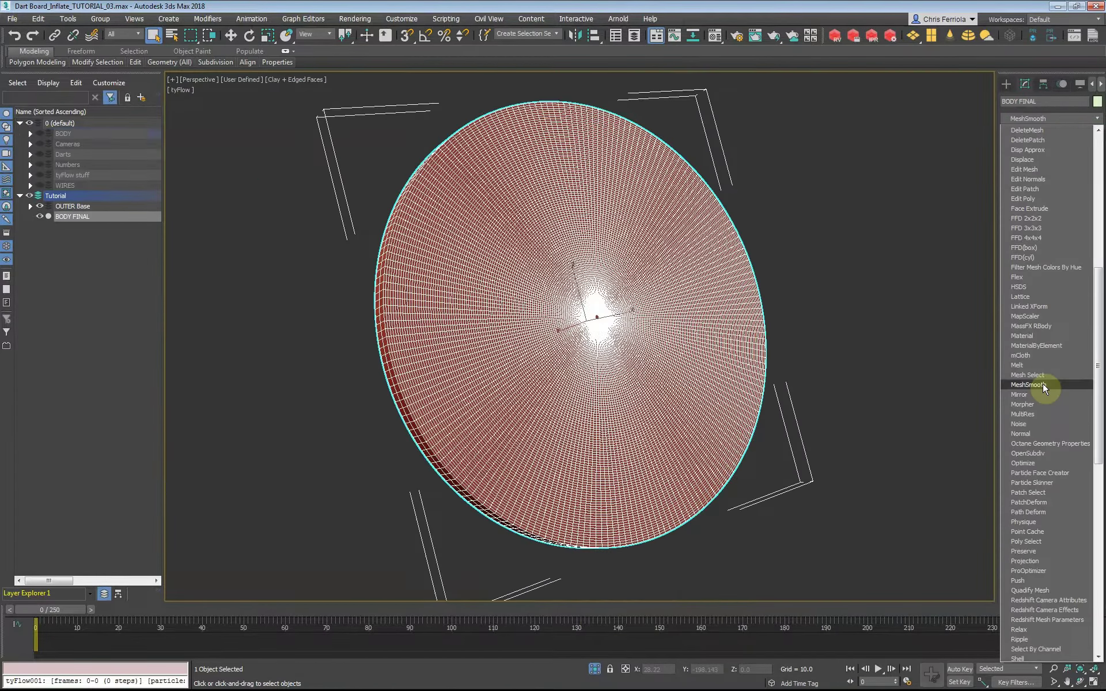
click(1043, 383)
scroll(1031, 449, down, 5)
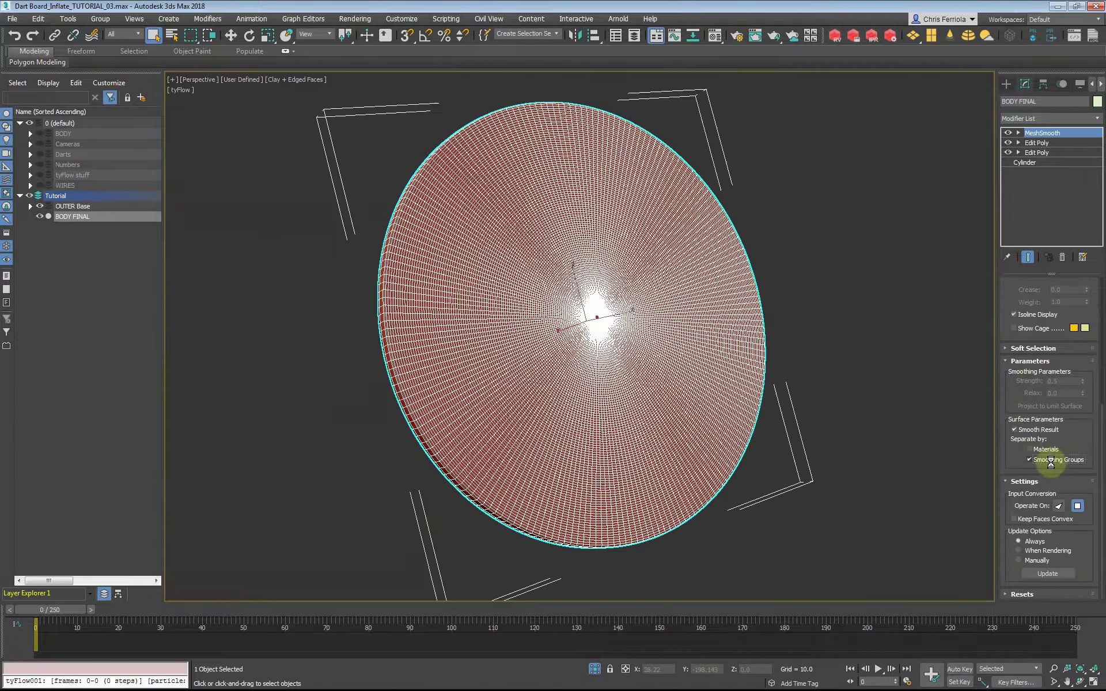
scroll(1003, 380, up, 2)
scroll(345, 288, up, 5)
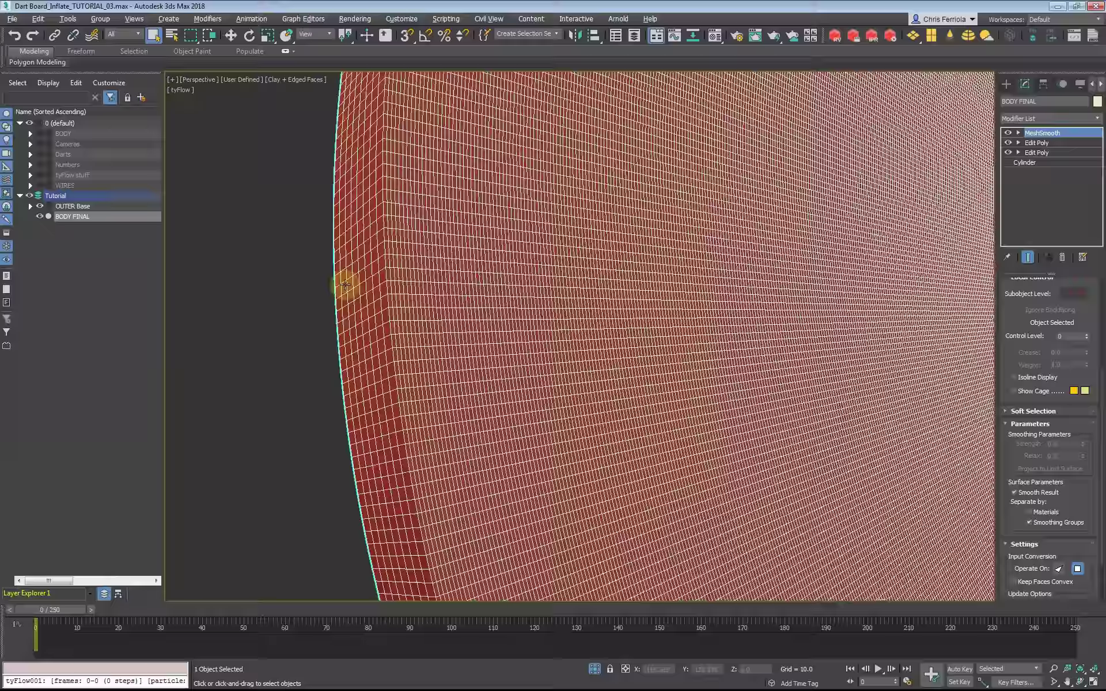
scroll(346, 288, down, 3)
scroll(559, 291, down, 2)
Add a UVW Map modifier with width 226.754.
click(1032, 376)
click(1049, 118)
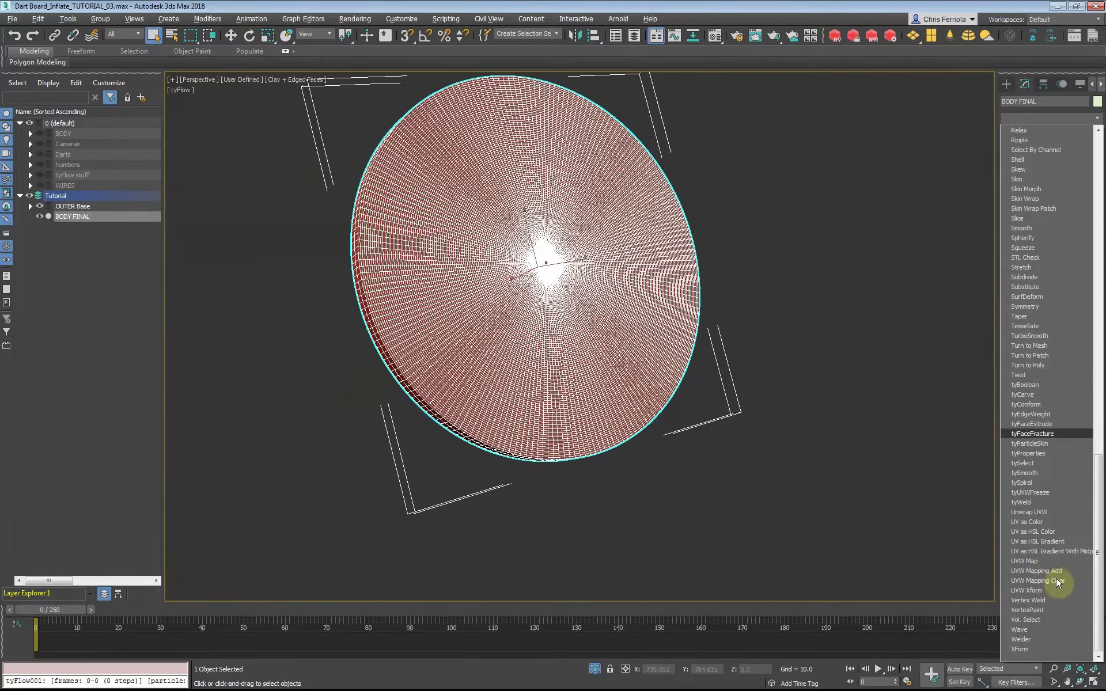
scroll(1057, 580, down, 10)
click(1032, 561)
scroll(1077, 363, down, 1)
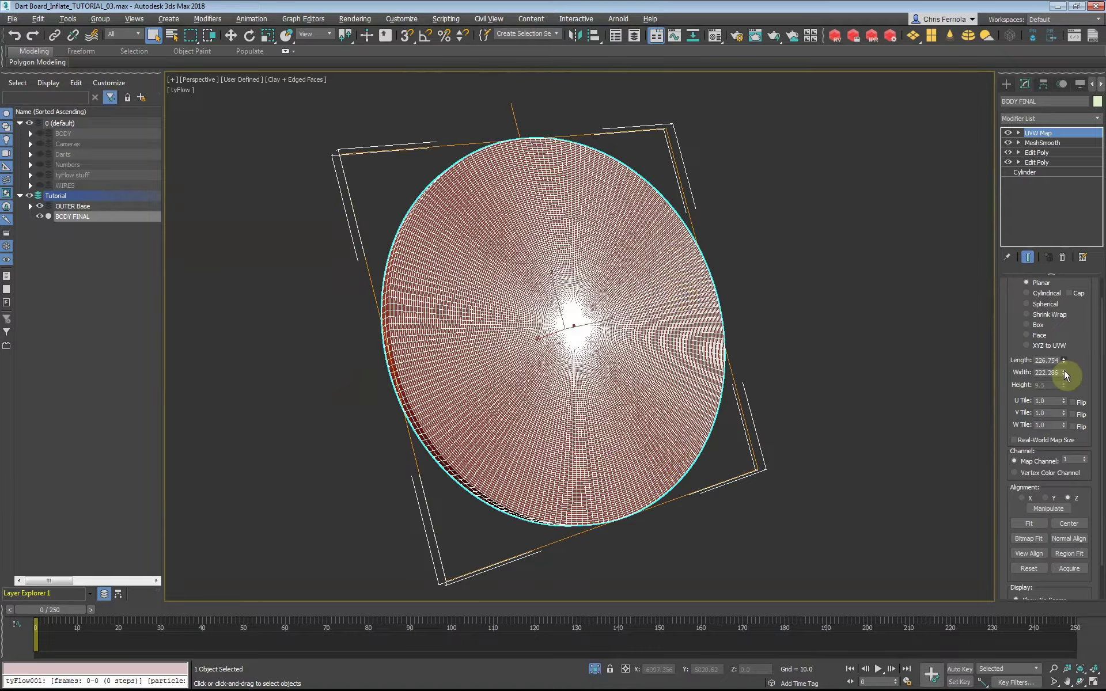
drag(1064, 370, 1063, 364)
Switch to Default Shading without Edged Faces and assign the dartboard material to the disc.
click(295, 80)
click(330, 91)
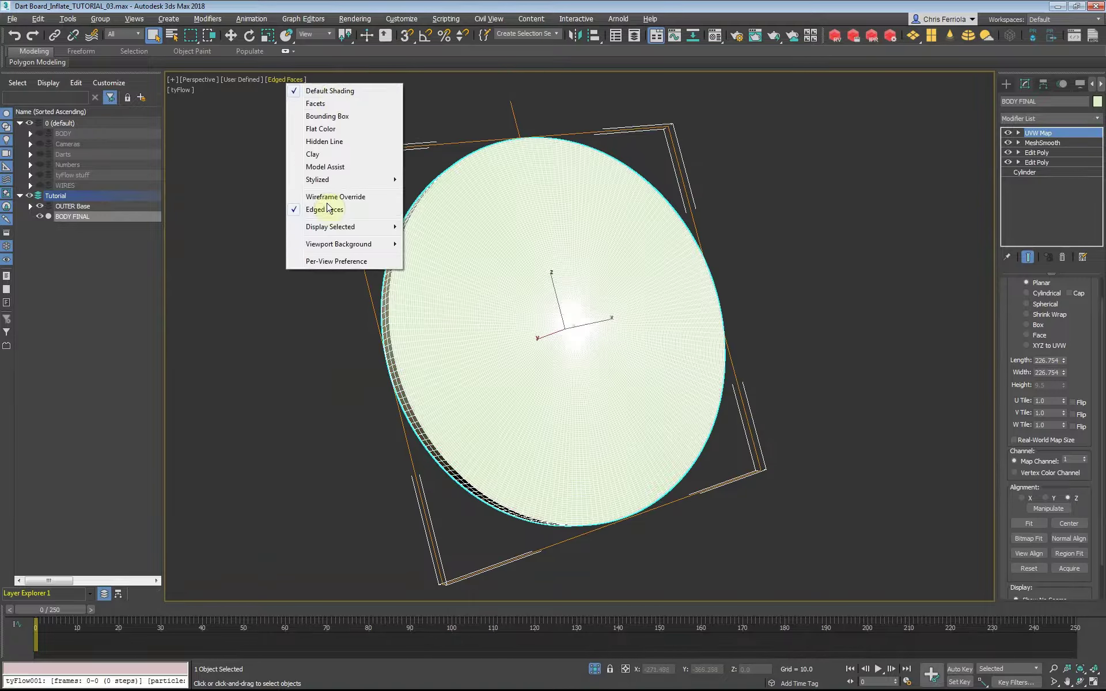
click(327, 209)
alt+middle_drag(743, 203, 755, 199)
key(m)
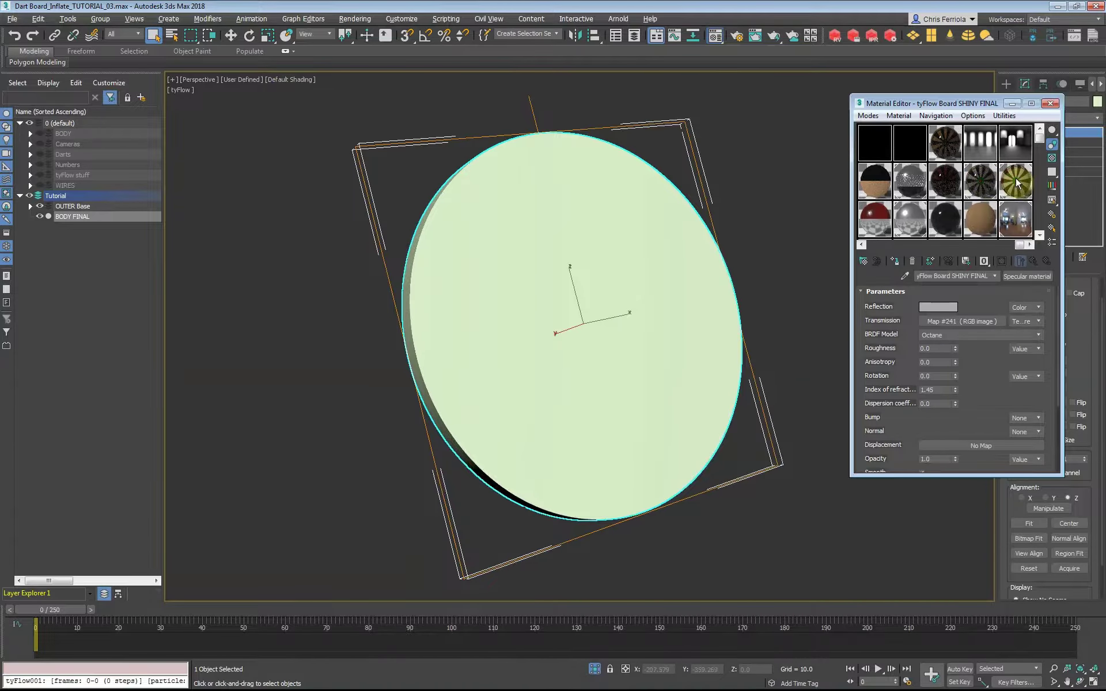
click(901, 261)
key(m)
alt+middle_drag(665, 251, 625, 254)
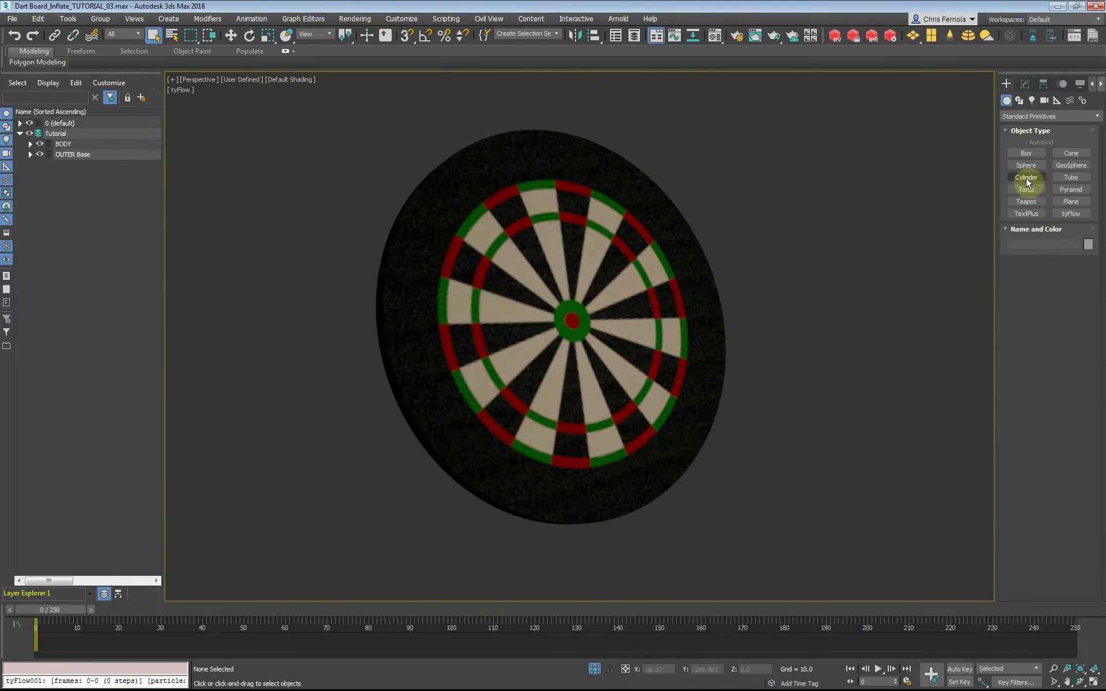
click(1026, 189)
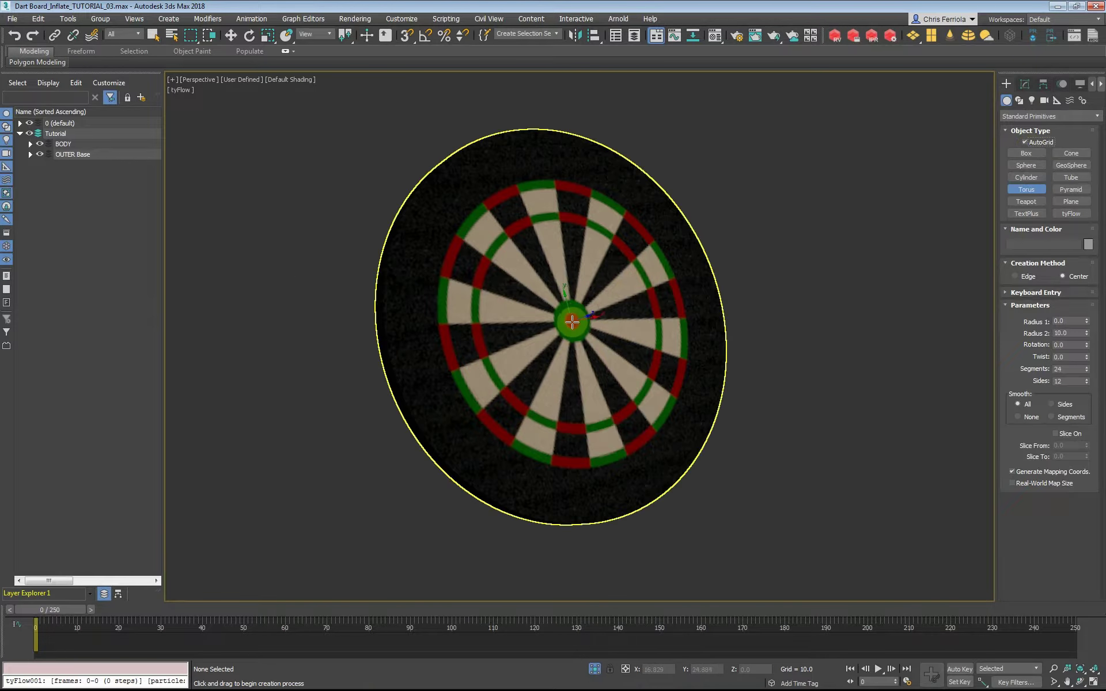
Draw a torus ring and centre it on BODY FINAL.
drag(572, 321, 634, 467)
click(637, 470)
click(593, 35)
click(528, 313)
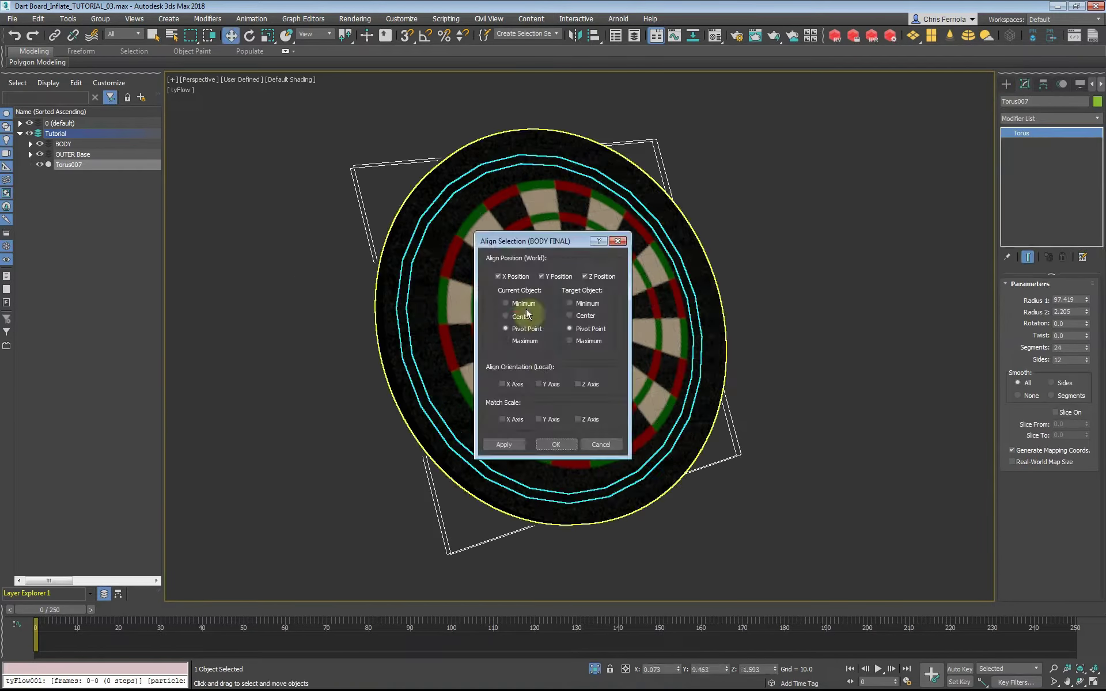
click(570, 316)
click(556, 445)
Set the ring to radius 106.187, tube radius 0.5 and 20 sides.
drag(1087, 301, 1076, 311)
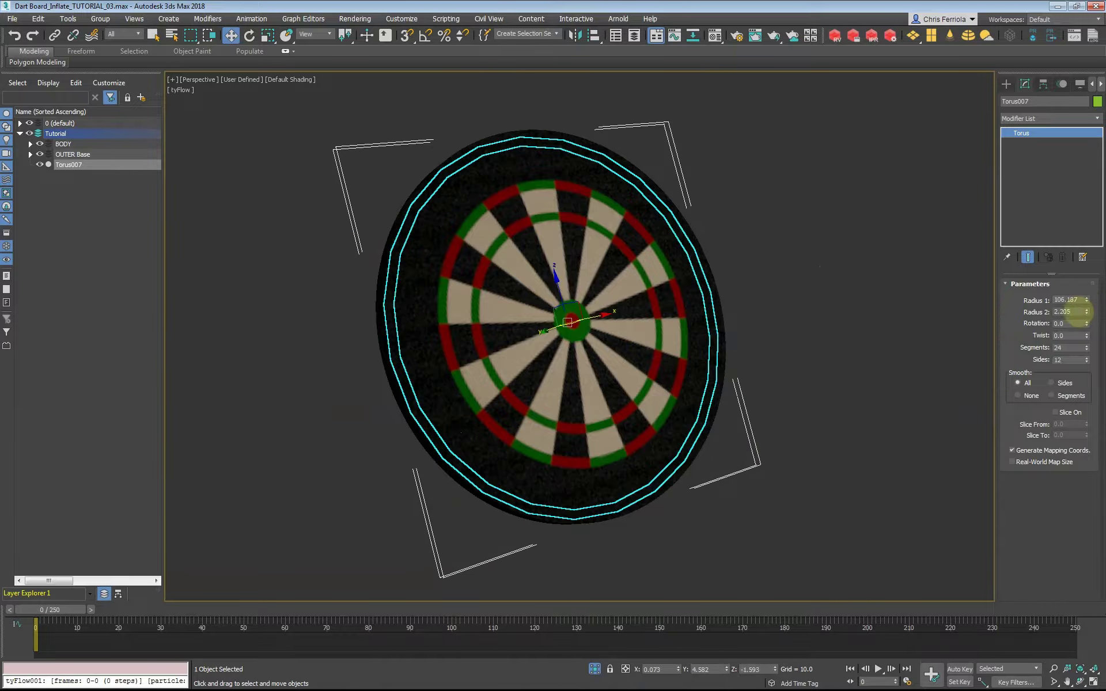
text(0.5)
key(Return)
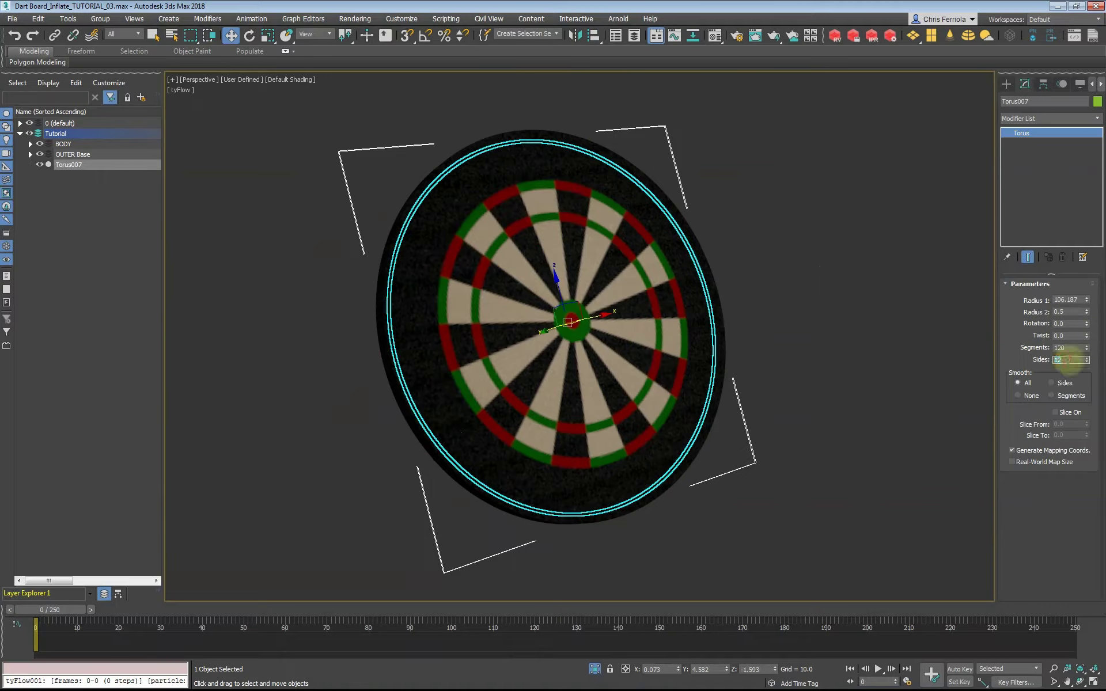
text(20)
key(Return)
Check the ring in side and front views and enlarge it to Radius 1 of 108.
key(r)
scroll(553, 323, up, 5)
scroll(503, 314, up, 2)
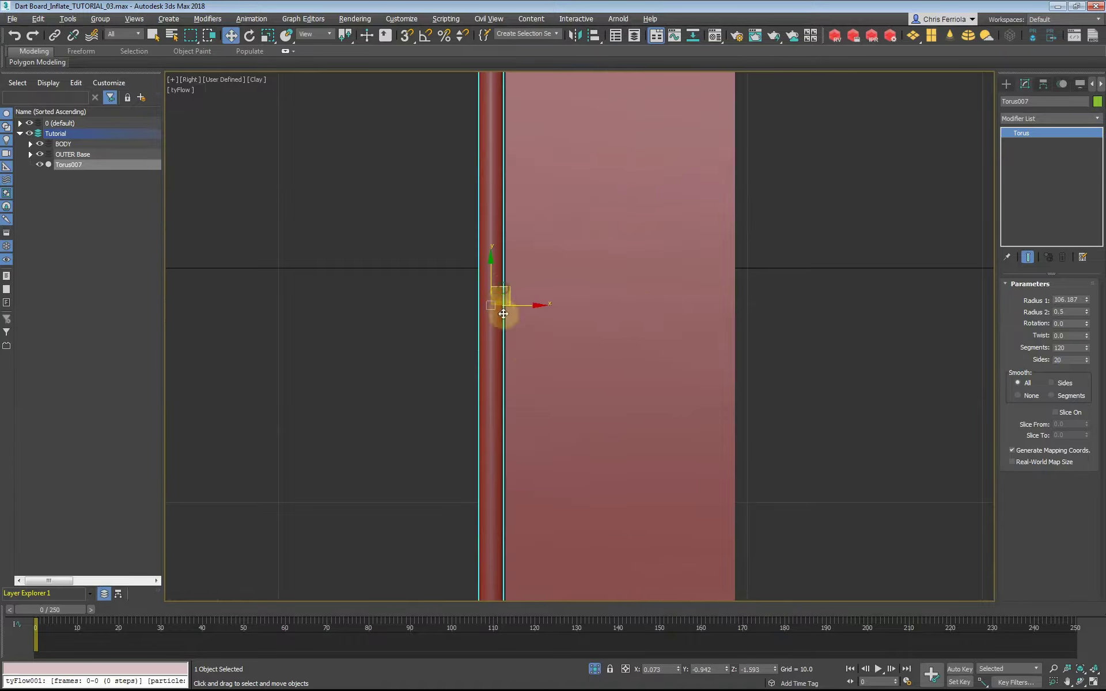
key(p)
key(z)
key(f)
scroll(822, 212, up, 5)
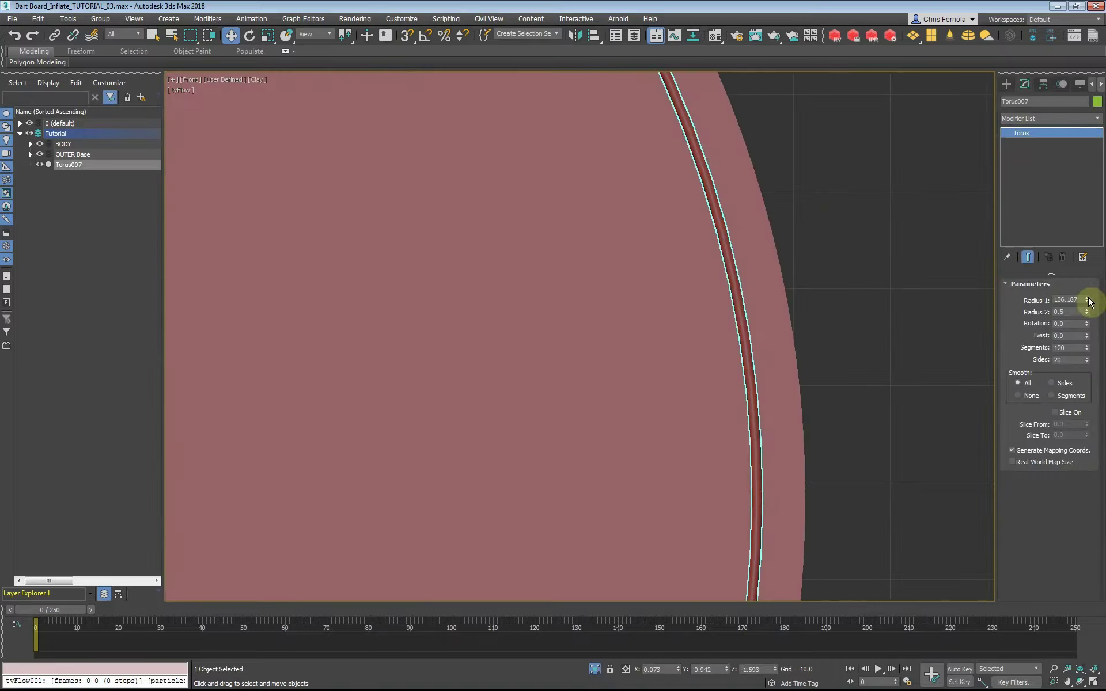
drag(1090, 301, 1090, 291)
key(z)
key(p)
Clone the outer ring, shrink it to the next board circle with 0.4 tube thickness.
right_click(752, 270)
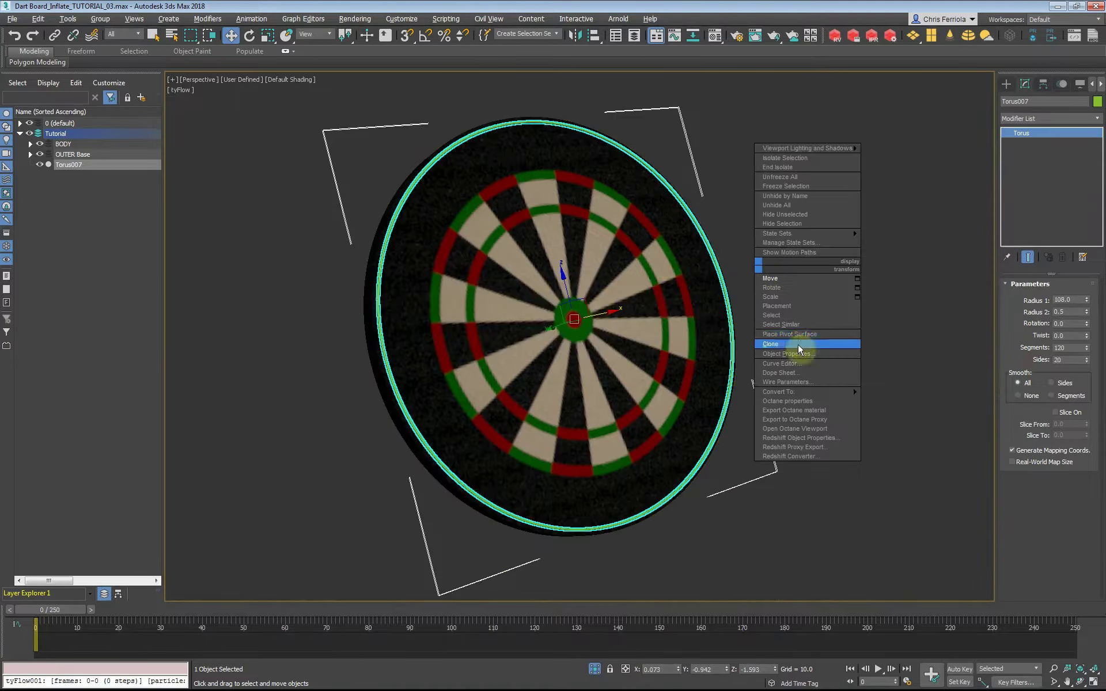
click(800, 344)
click(514, 394)
drag(1087, 301, 1086, 328)
scroll(340, 320, up, 5)
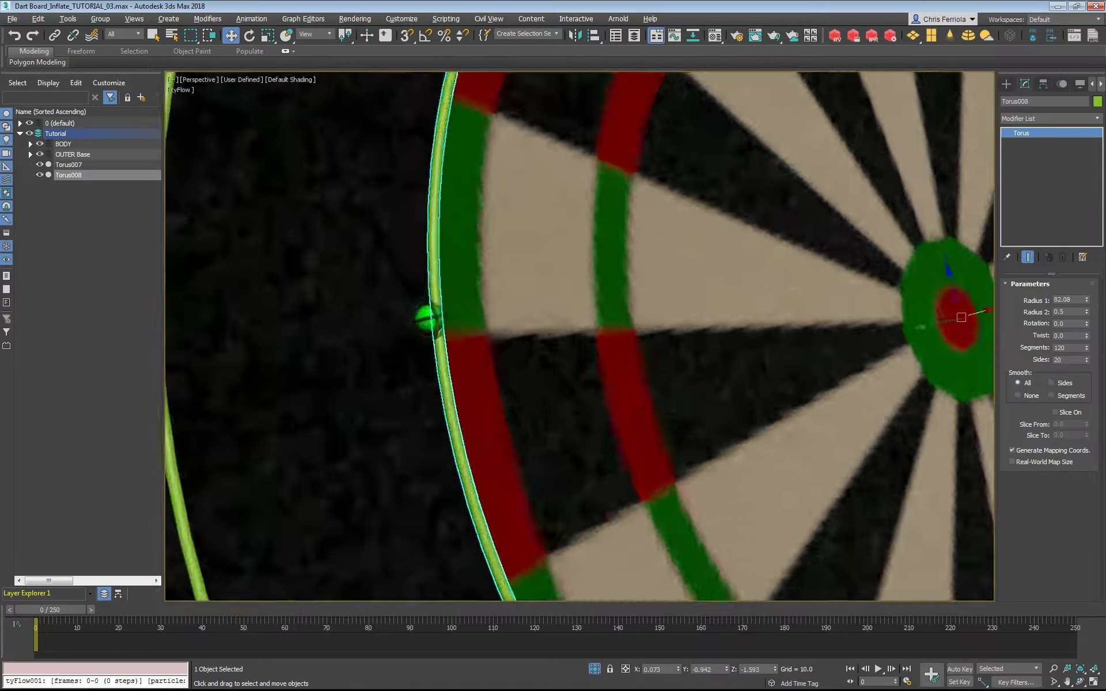
scroll(426, 317, down, 3)
scroll(447, 309, up, 3)
scroll(447, 309, up, 3)
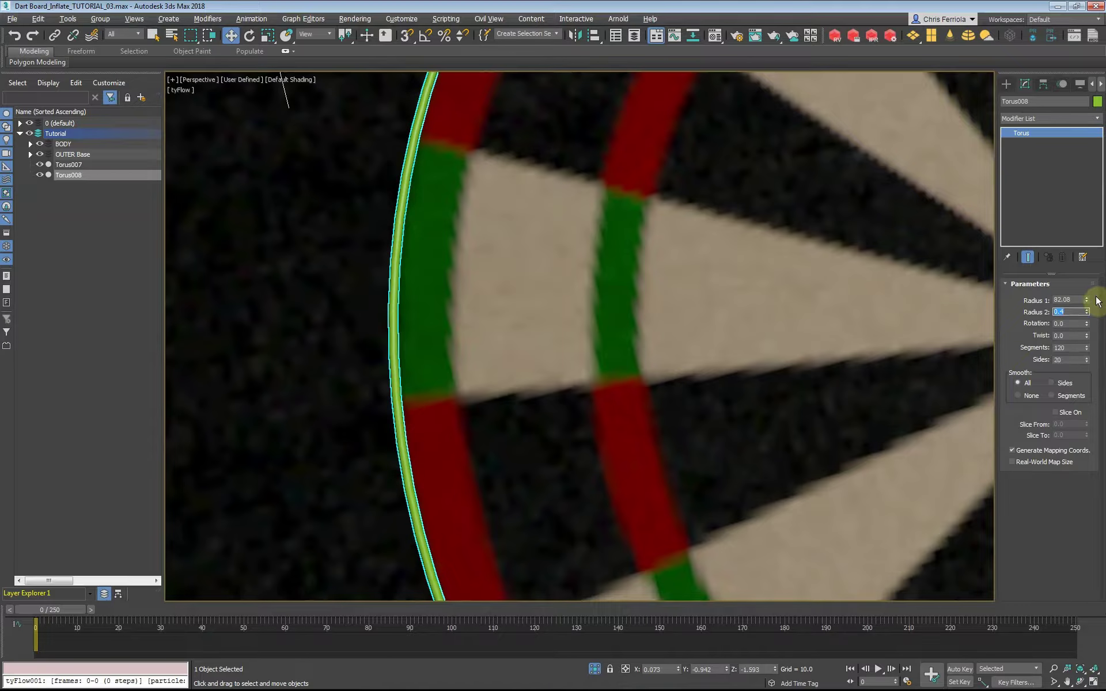
click(432, 318)
key(ctrl+v)
Clone further rings, shrinking one to radius 76.496.
click(521, 393)
drag(1087, 300, 1089, 311)
key(ctrl+v)
click(521, 393)
right_click(710, 382)
click(735, 455)
click(521, 393)
Shrink a ring copy to radius 57.733 and clone rings for the outer and inner bull.
middle_drag(816, 329, 480, 329)
key(ctrl+v)
click(521, 394)
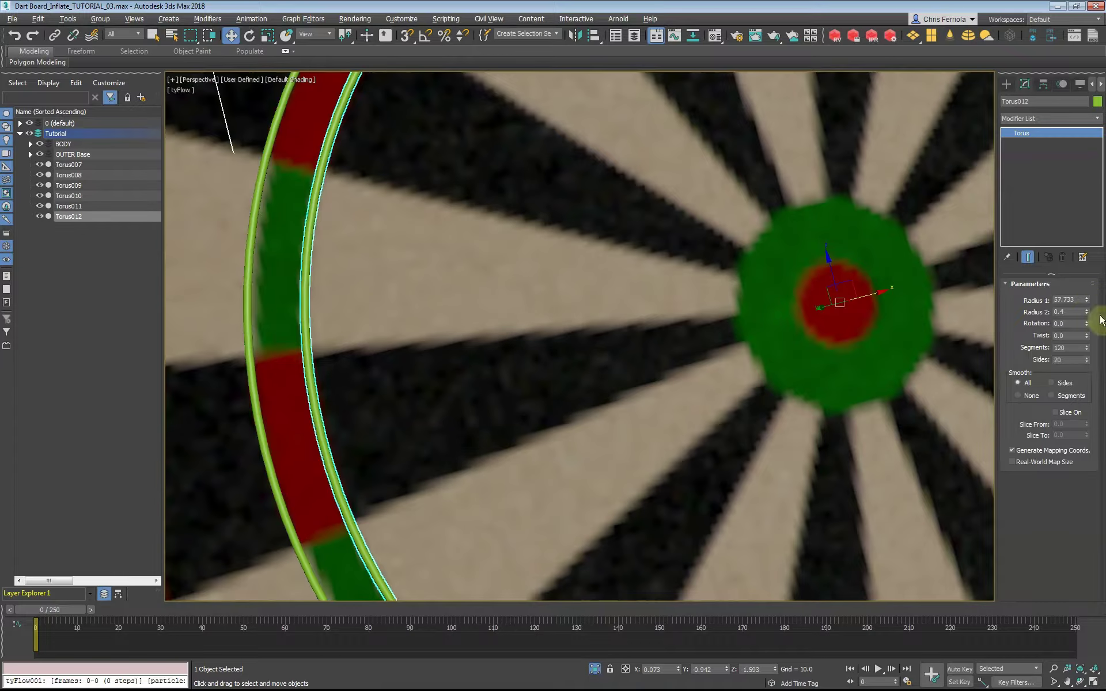
mouse_move(1088, 301)
mouse_down()
mouse_move(1099, 322)
mouse_move(1088, 335)
mouse_up()
right_click(704, 345)
click(729, 419)
click(522, 393)
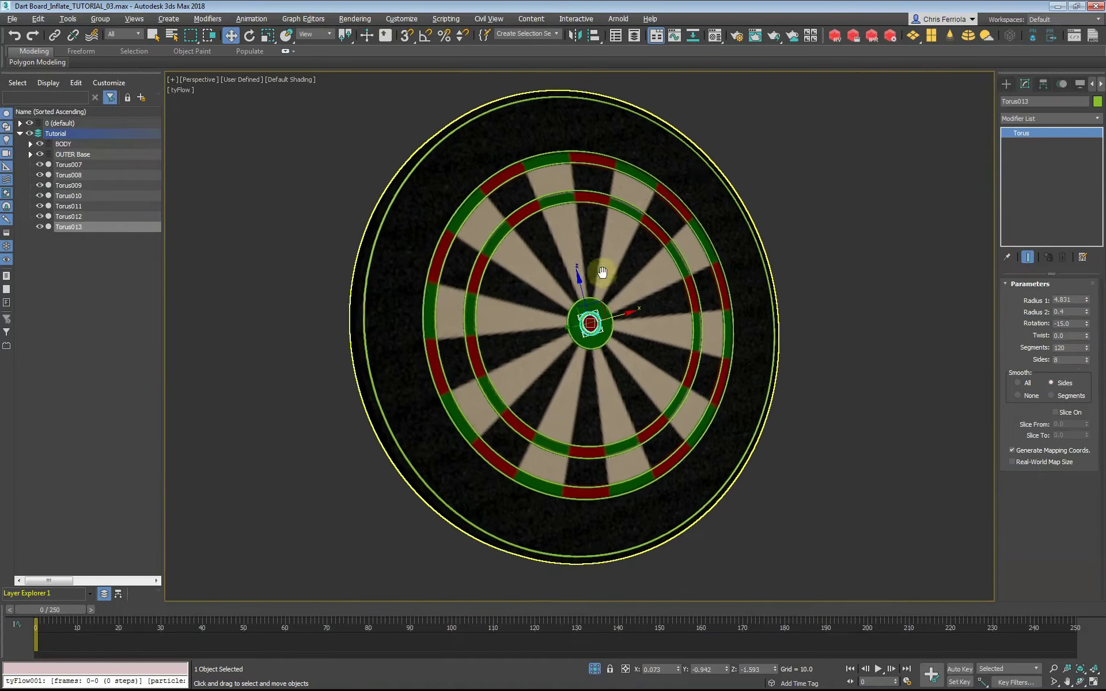
Draw a straight spline line from the bullseye out past the outer ring.
click(312, 96)
scroll(662, 344, up, 5)
click(1007, 84)
click(1019, 100)
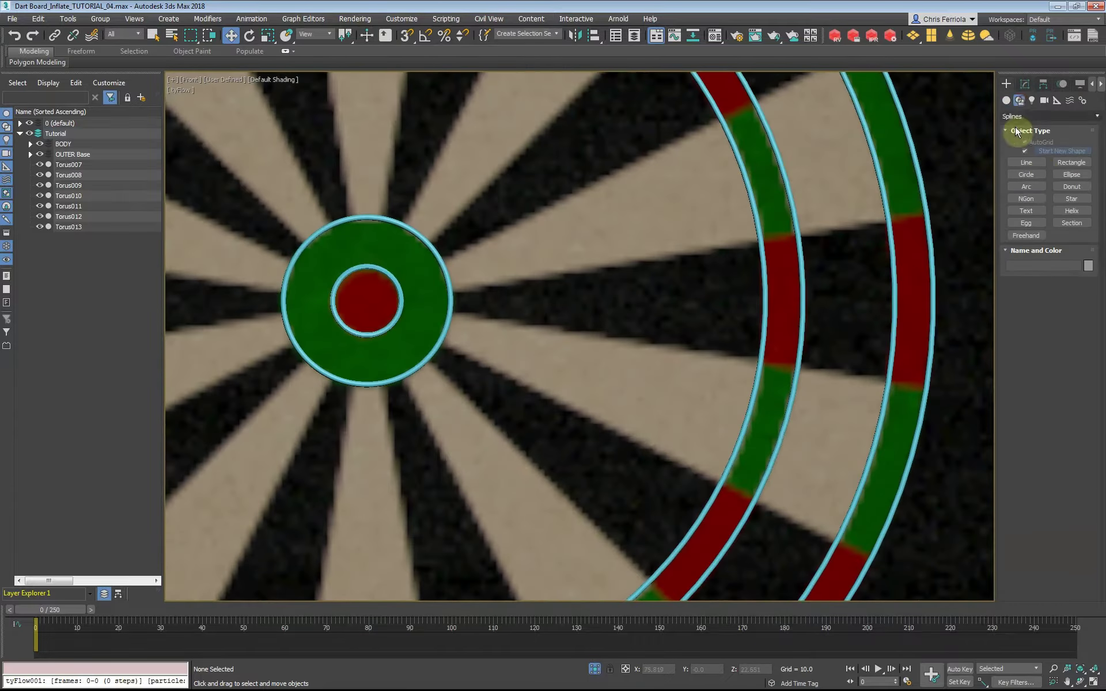
click(1027, 162)
middle_drag(474, 310, 368, 311)
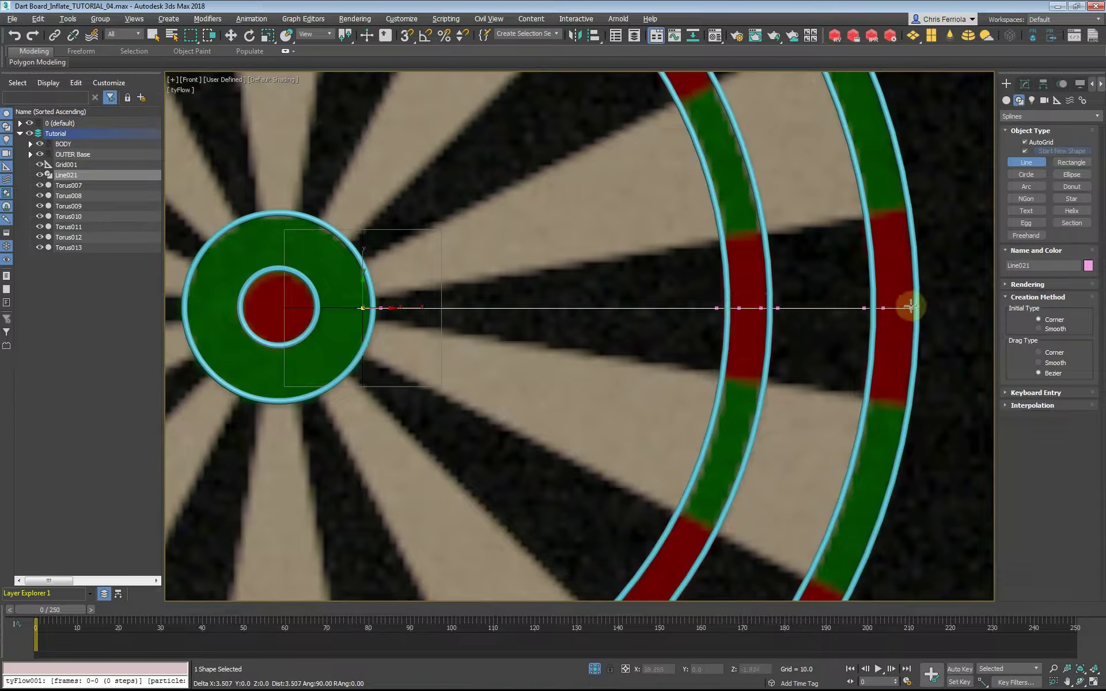
right_click(943, 302)
click(1025, 84)
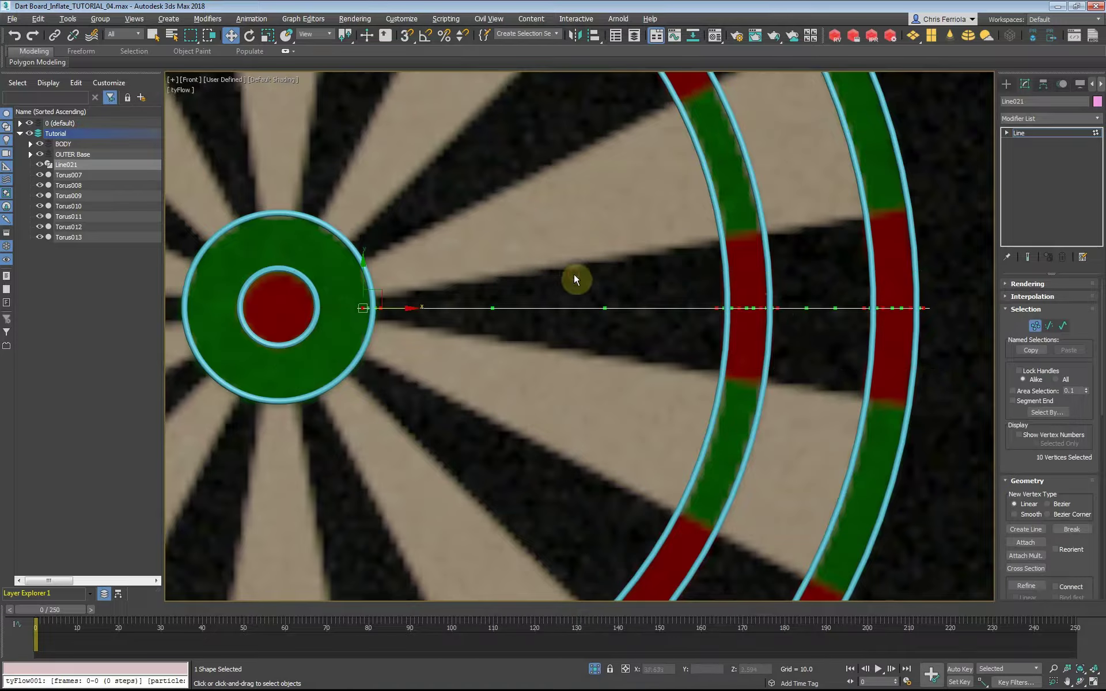
Make the line render in the viewport with radial thickness 0.7 and 30 sides.
click(1019, 132)
click(1027, 284)
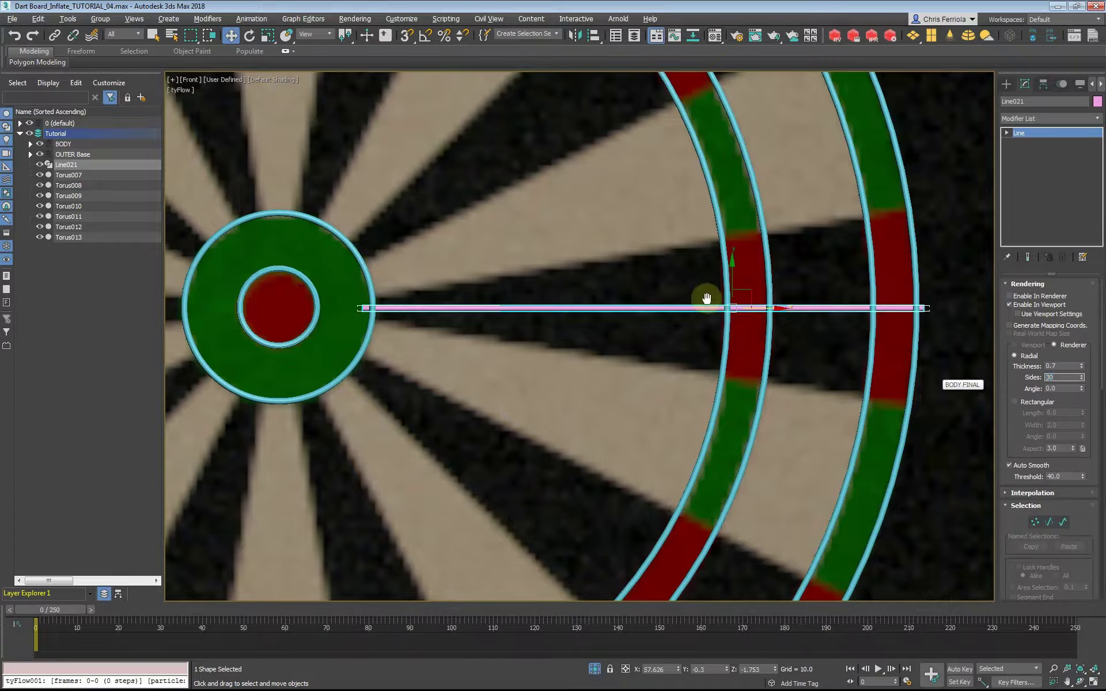
mouse_move(706, 298)
middle_down()
mouse_move(637, 328)
mouse_move(826, 318)
mouse_move(852, 309)
mouse_move(853, 276)
mouse_move(563, 302)
mouse_move(860, 404)
mouse_move(502, 284)
middle_up()
scroll(696, 321, up, 10)
key(f)
scroll(703, 370, down, 3)
scroll(825, 302, up, 4)
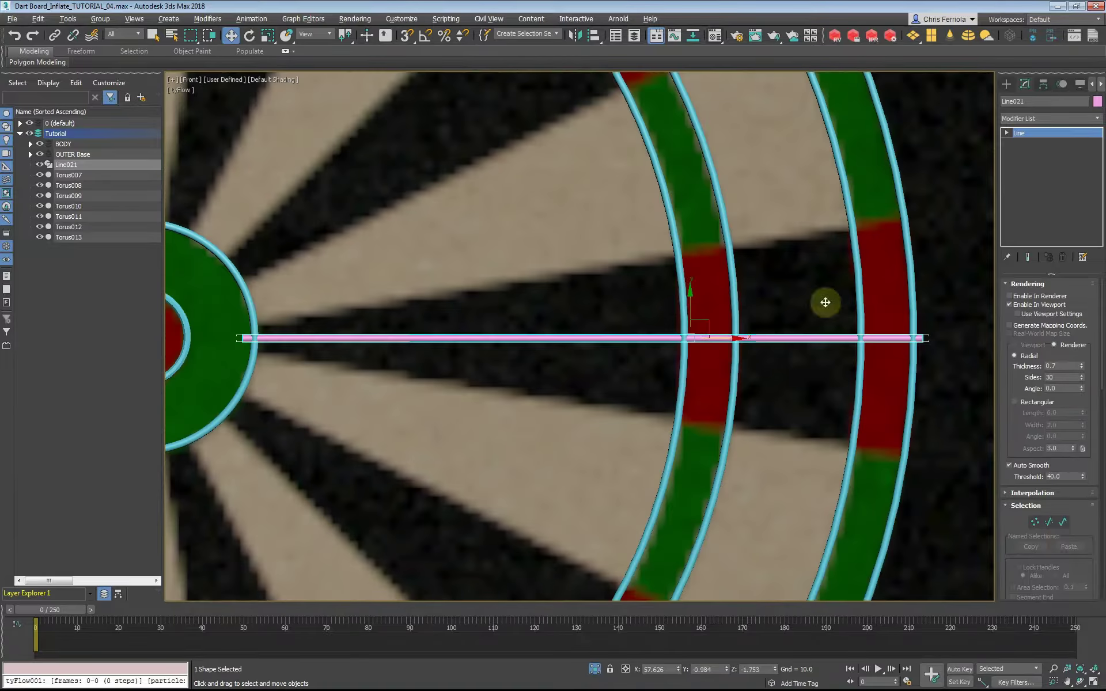
Select the two line vertices at the ring crossing, viewed close up in wireframe.
key(1)
click(1027, 284)
drag(227, 326, 254, 350)
mouse_move(254, 346)
middle_down()
mouse_move(535, 352)
mouse_move(259, 86)
middle_up()
scroll(530, 346, up, 8)
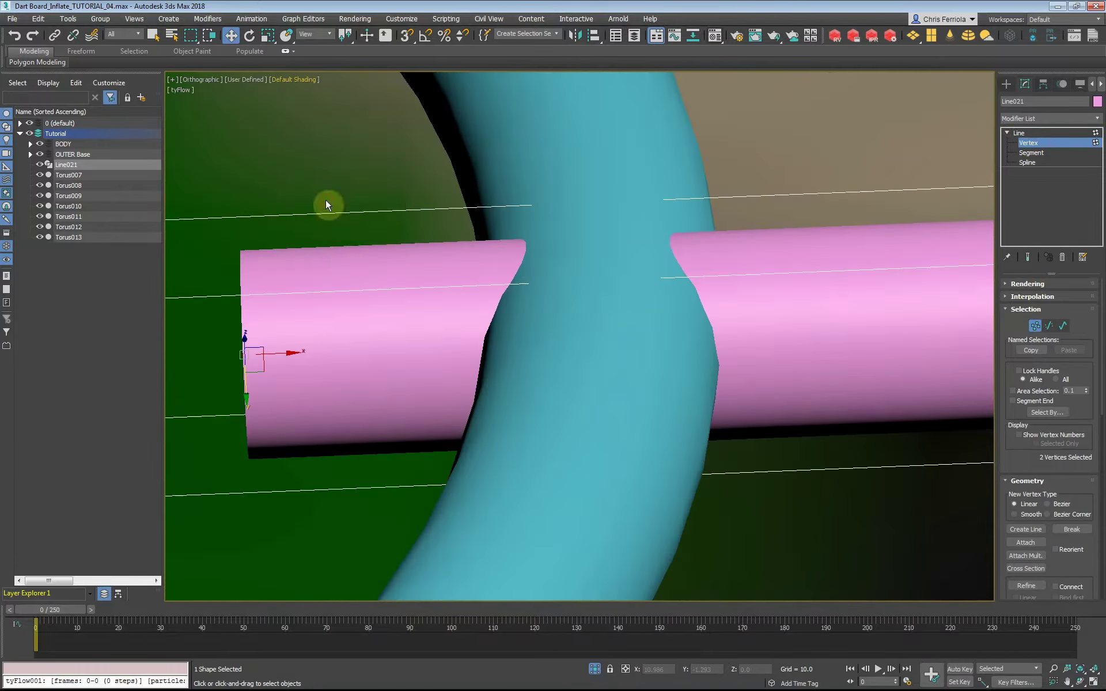
key(F3)
scroll(411, 346, down, 2)
Arch the tube over the first ring by moving vertices and Bezier handles.
drag(576, 333, 543, 103)
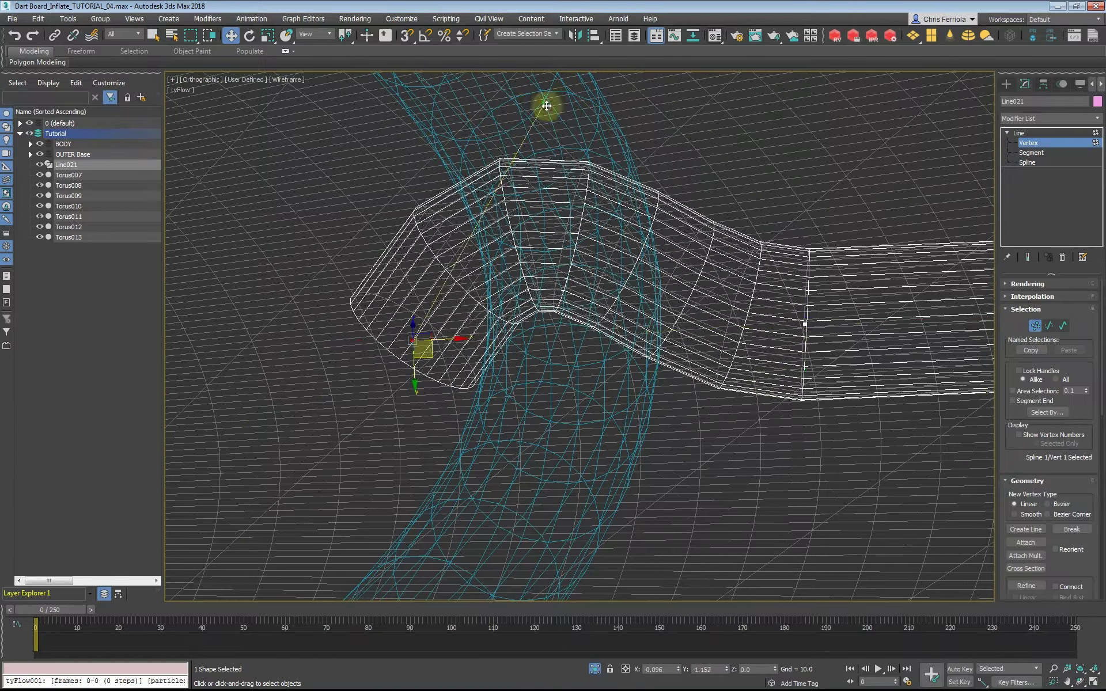
click(805, 326)
drag(805, 326, 670, 214)
click(282, 81)
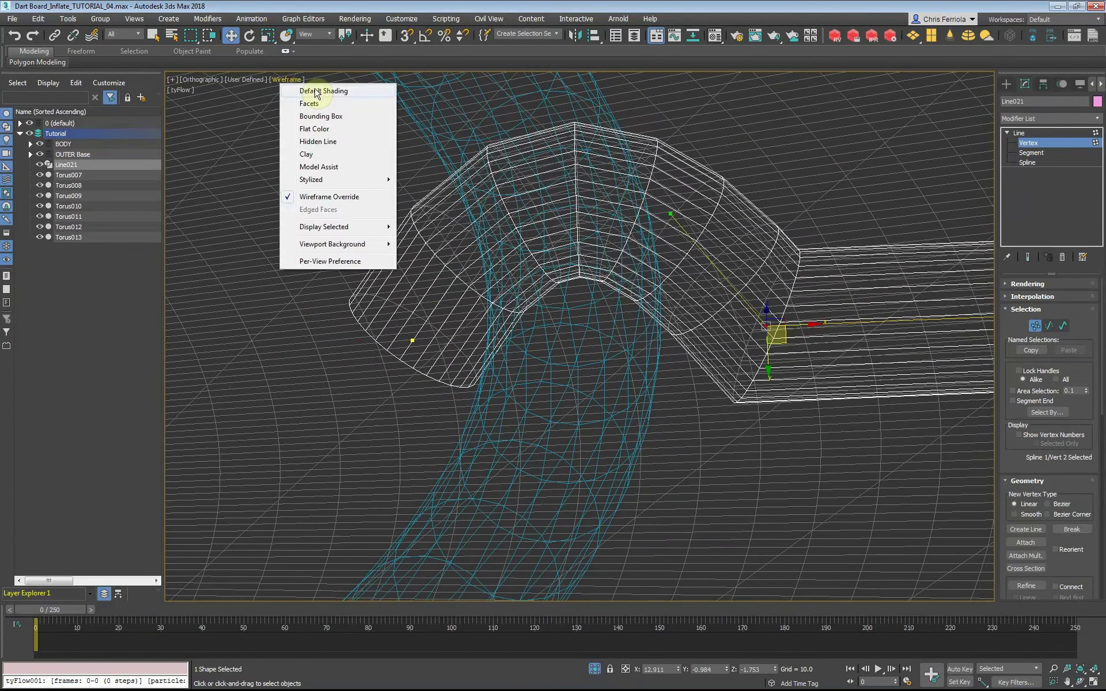
click(306, 154)
Turn on See-Through display for the tube in its object properties.
right_click(648, 387)
click(575, 432)
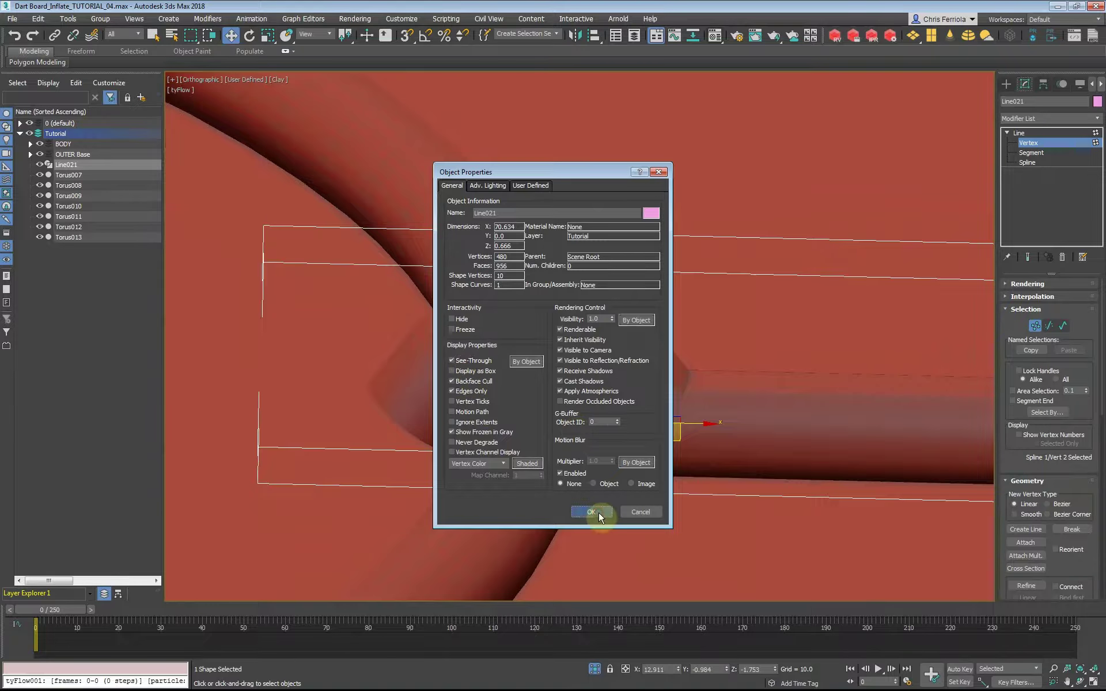
click(599, 513)
click(279, 79)
Fillet the bend's corner vertex into a smooth rounded curve.
click(306, 96)
click(344, 441)
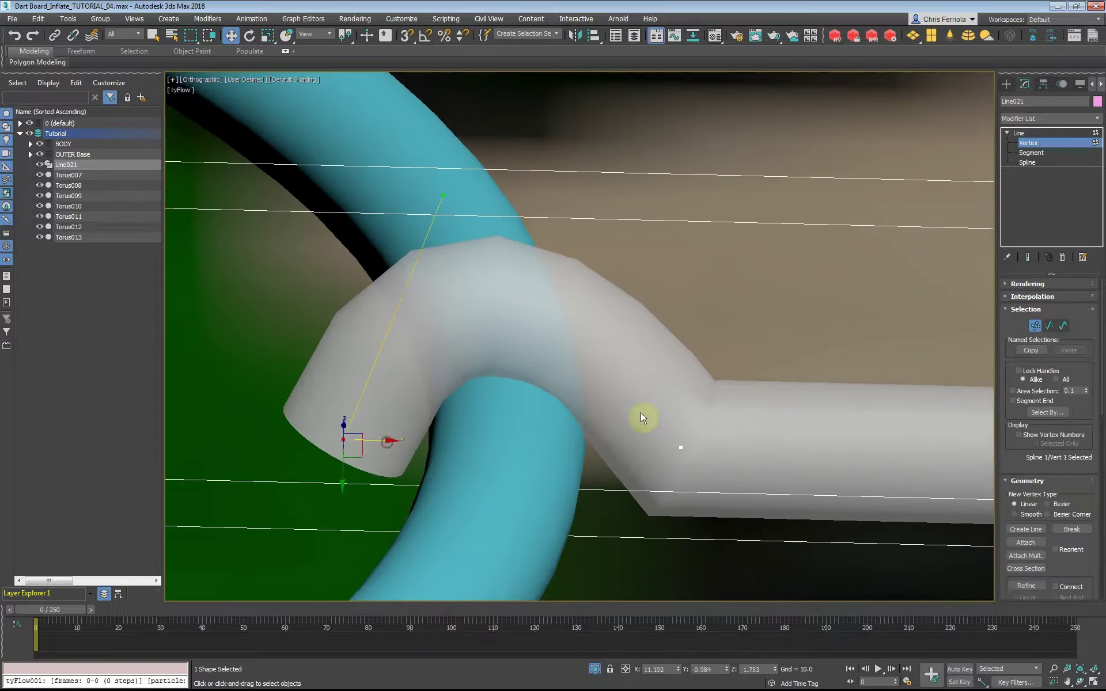
scroll(1045, 464, down, 5)
click(1045, 464)
drag(682, 447, 696, 358)
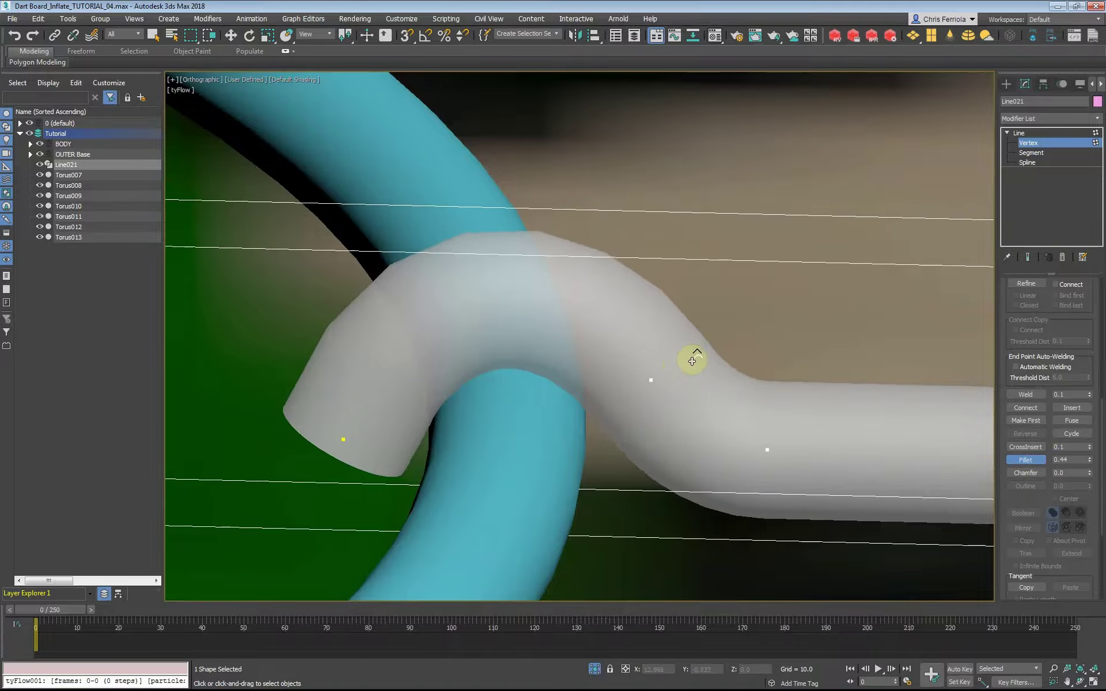
middle_drag(696, 357, 163, 354)
scroll(803, 390, down, 10)
scroll(803, 390, up, 10)
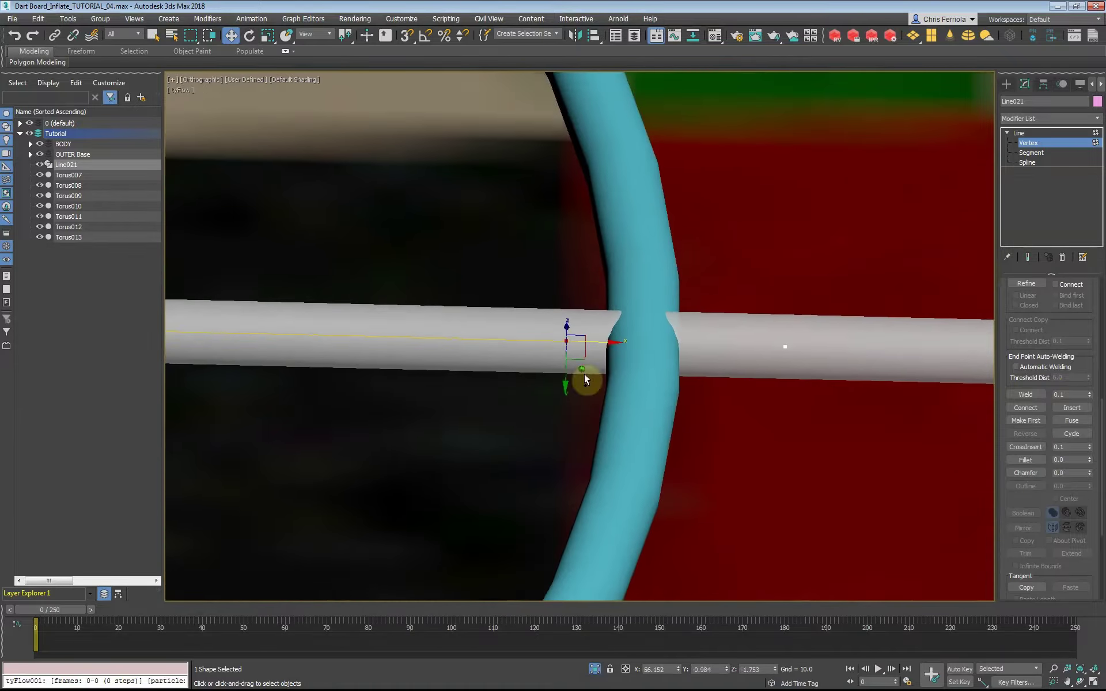
Lift the tube up and over the next ring wire it crosses.
mouse_move(584, 375)
mouse_down()
mouse_move(640, 243)
mouse_move(628, 260)
mouse_up()
click(786, 346)
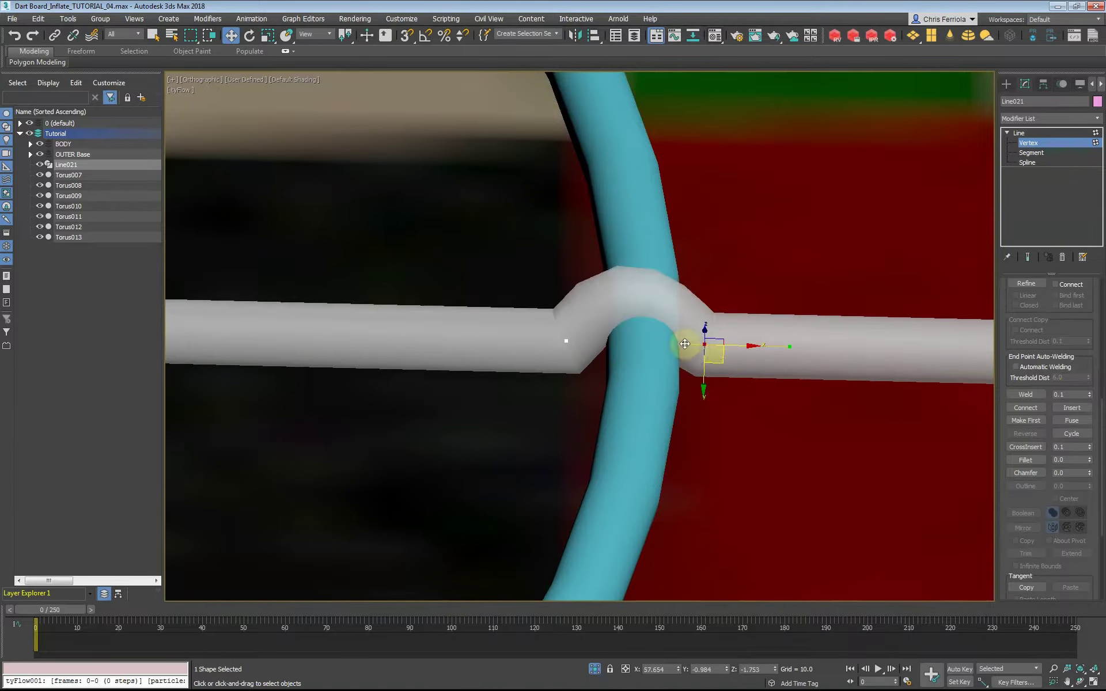
scroll(714, 304, down, 3)
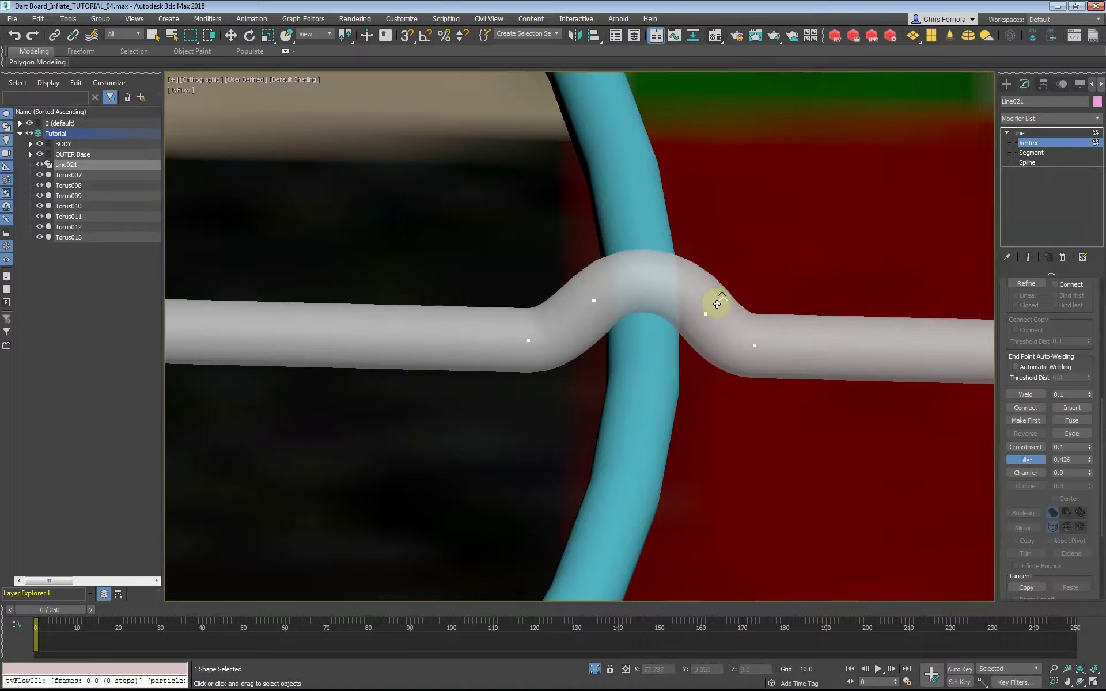
scroll(593, 317, down, 2)
scroll(573, 346, up, 5)
mouse_move(718, 349)
mouse_down()
mouse_move(608, 344)
mouse_move(735, 334)
mouse_move(755, 184)
mouse_up()
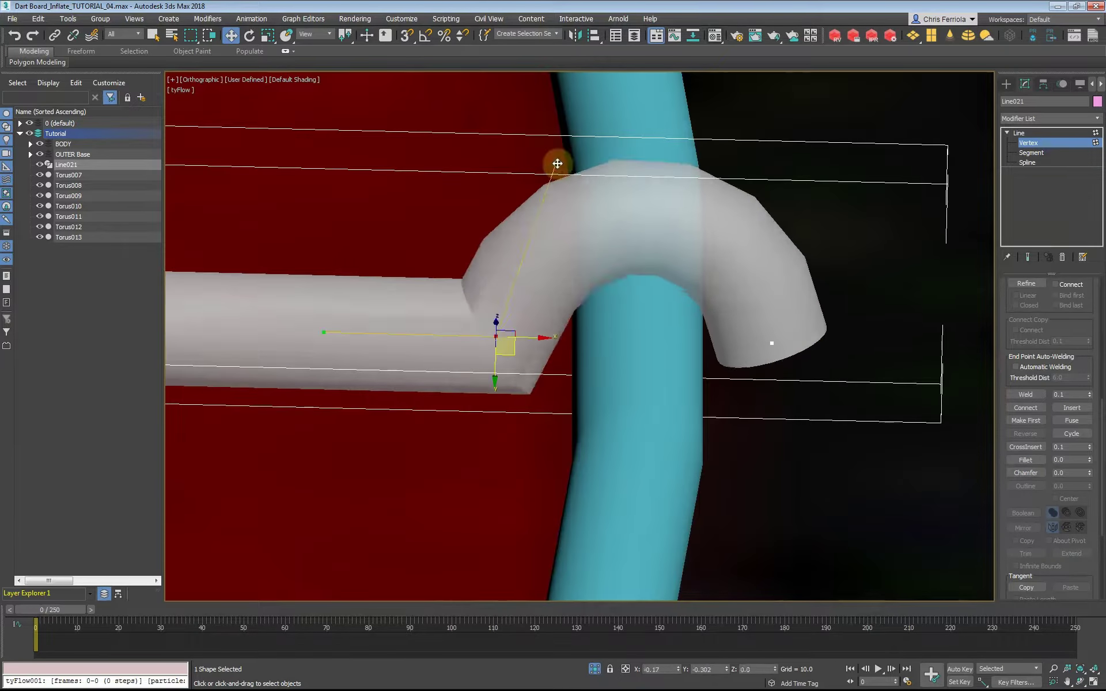
scroll(746, 352, down, 3)
scroll(746, 352, down, 3)
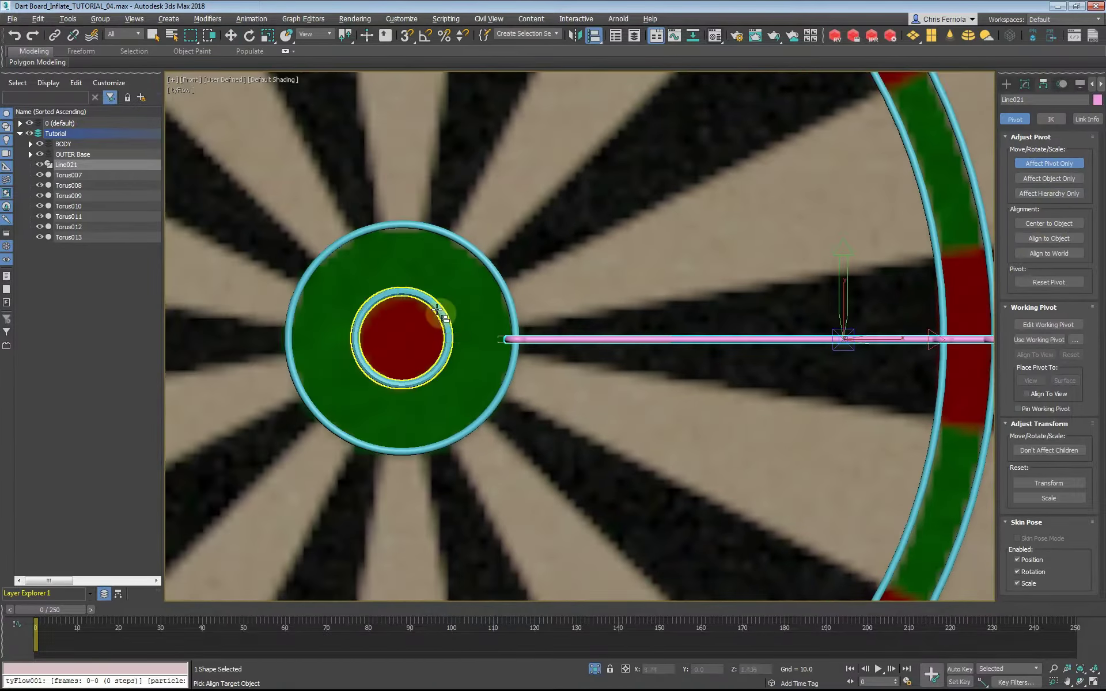
Align the spoke's pivot to the bullseye ring Torus013.
click(434, 314)
click(556, 444)
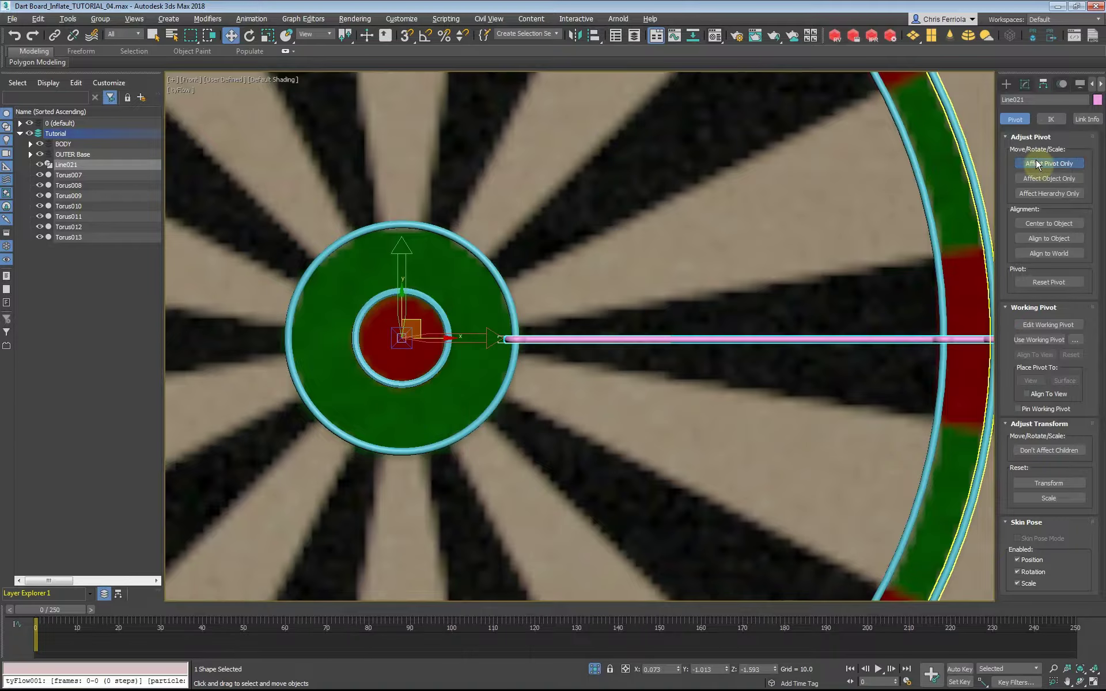
key(e)
mouse_move(427, 380)
mouse_down()
mouse_move(432, 309)
mouse_move(476, 269)
mouse_up()
scroll(635, 289, down, 5)
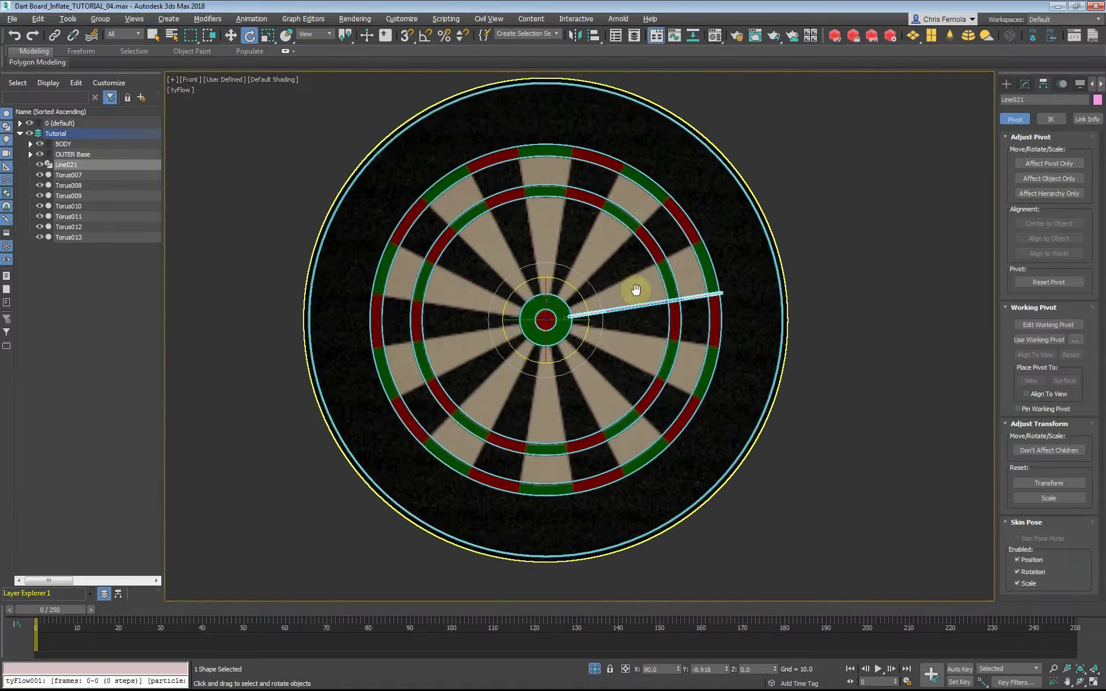
Array the spoke as 20 instances rotated 18° apart around Z.
click(68, 19)
click(103, 254)
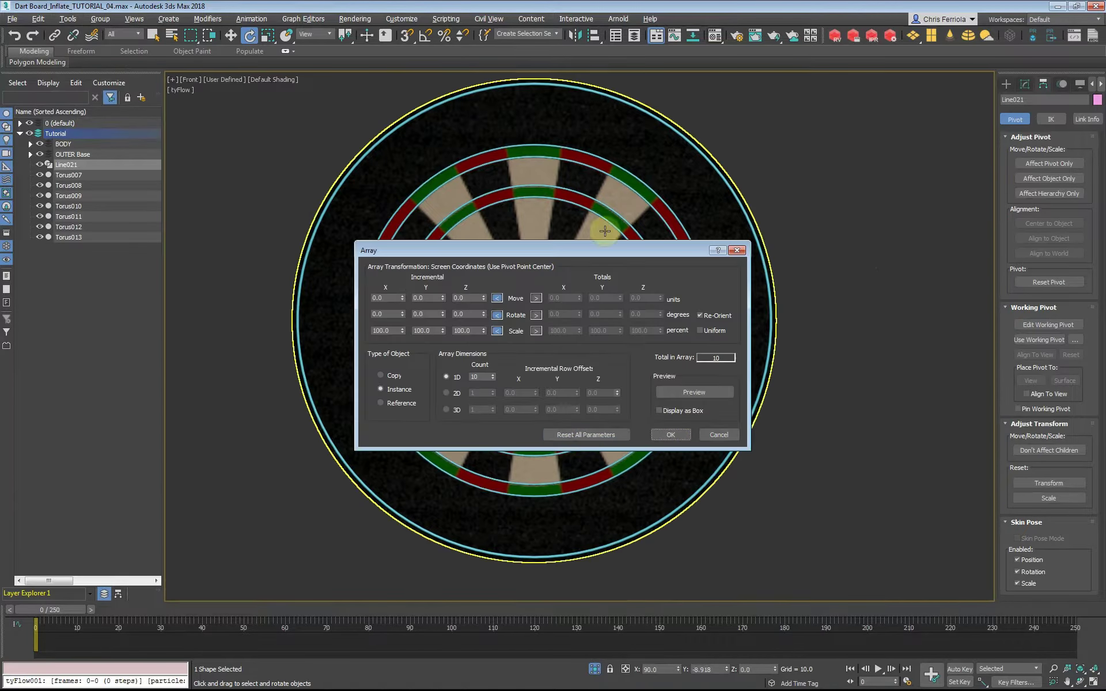
drag(583, 253, 372, 181)
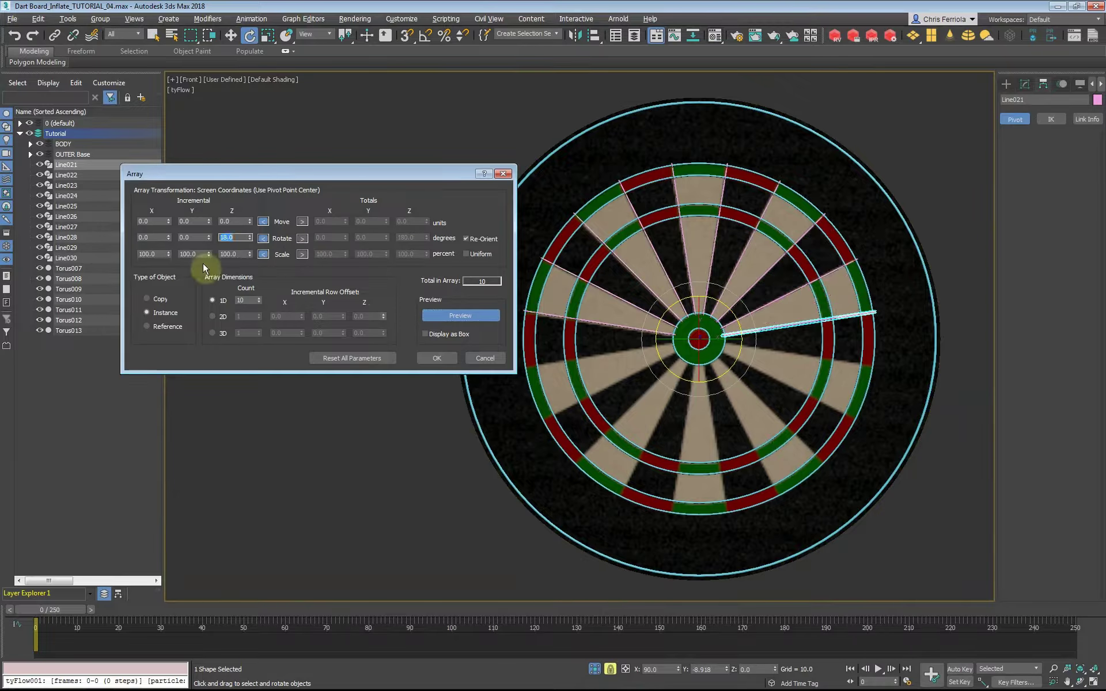
text(20)
key(Return)
click(438, 359)
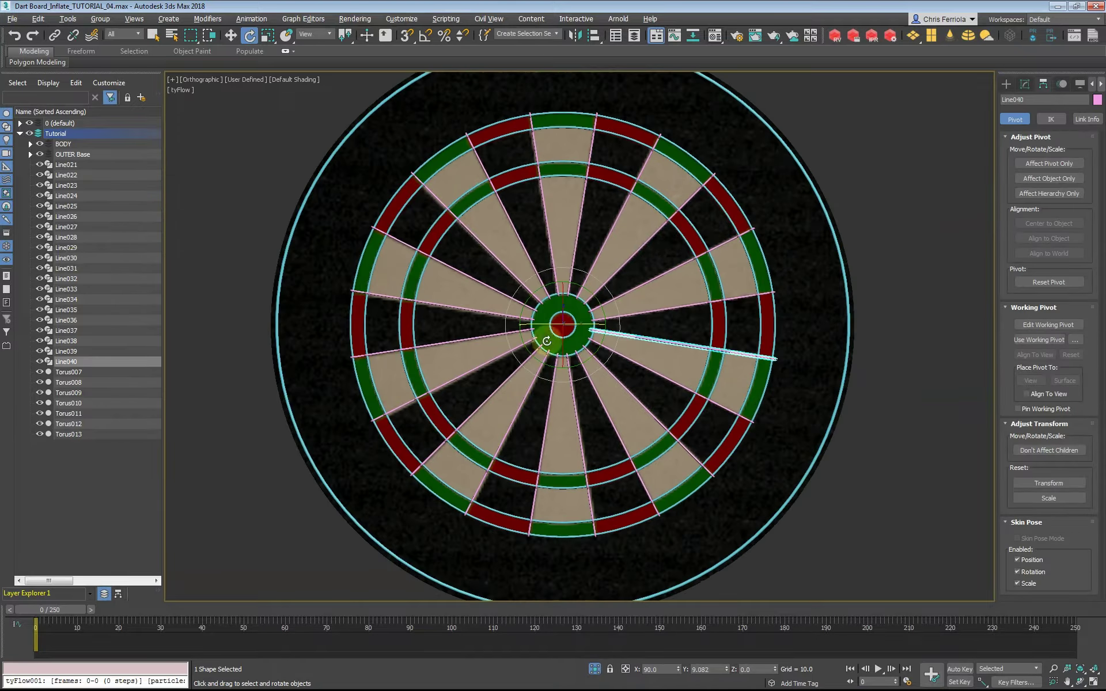
key(alt+w)
click(672, 413)
key(alt+w)
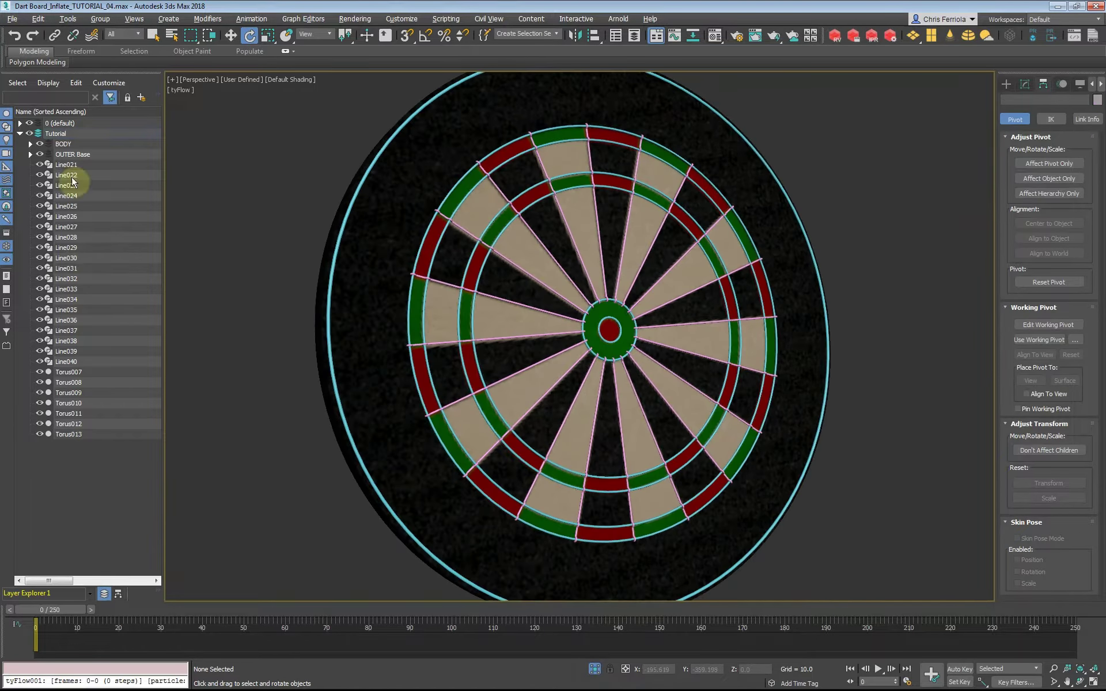
Select all the wire lines and pick the board wire material in the Material Editor.
click(66, 164)
shift+click(68, 434)
click(737, 36)
click(837, 185)
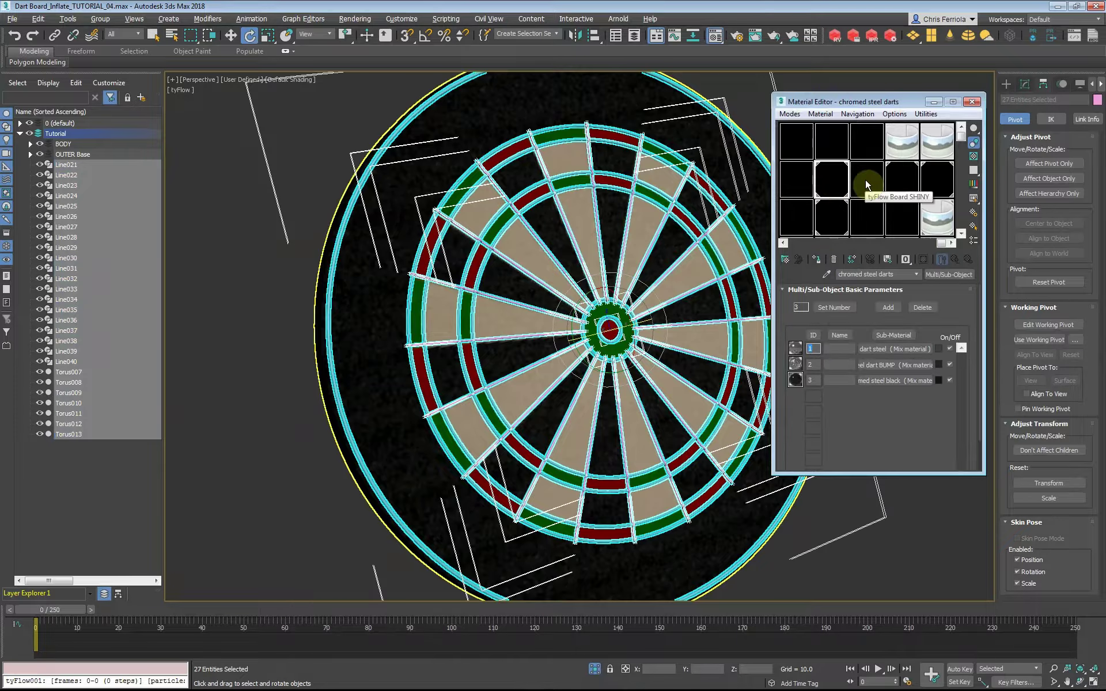
Apply the dark material to the wires and rotate the UVW Map gizmo 90°.
click(817, 260)
click(972, 102)
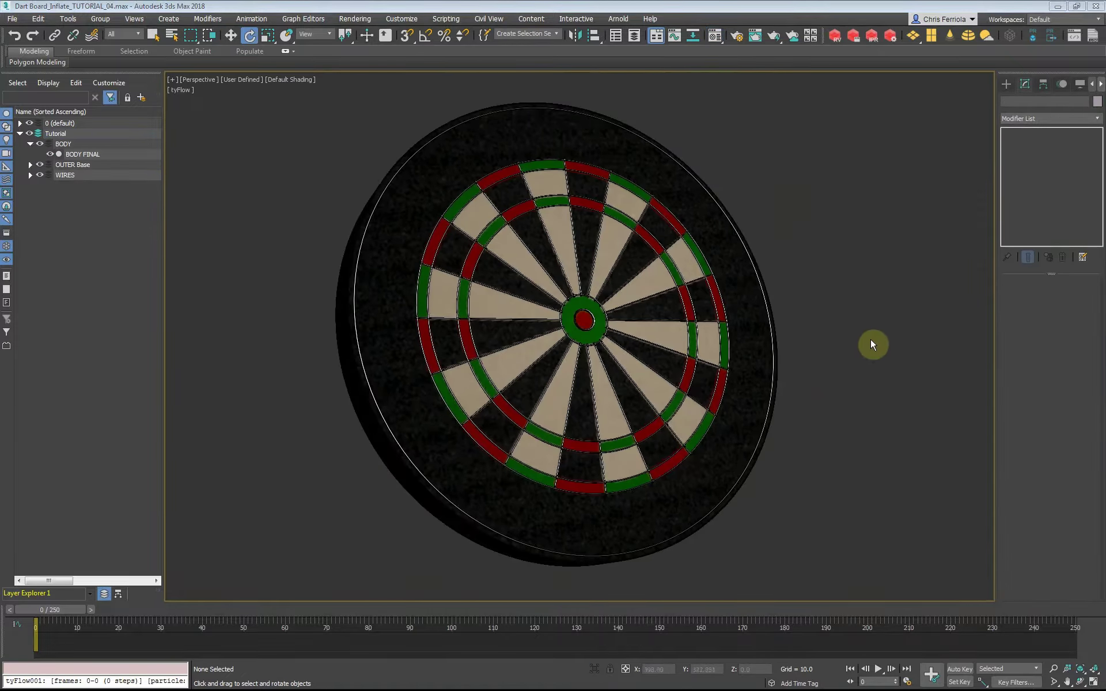
right_click(253, 38)
click(810, 182)
key(Return)
click(919, 143)
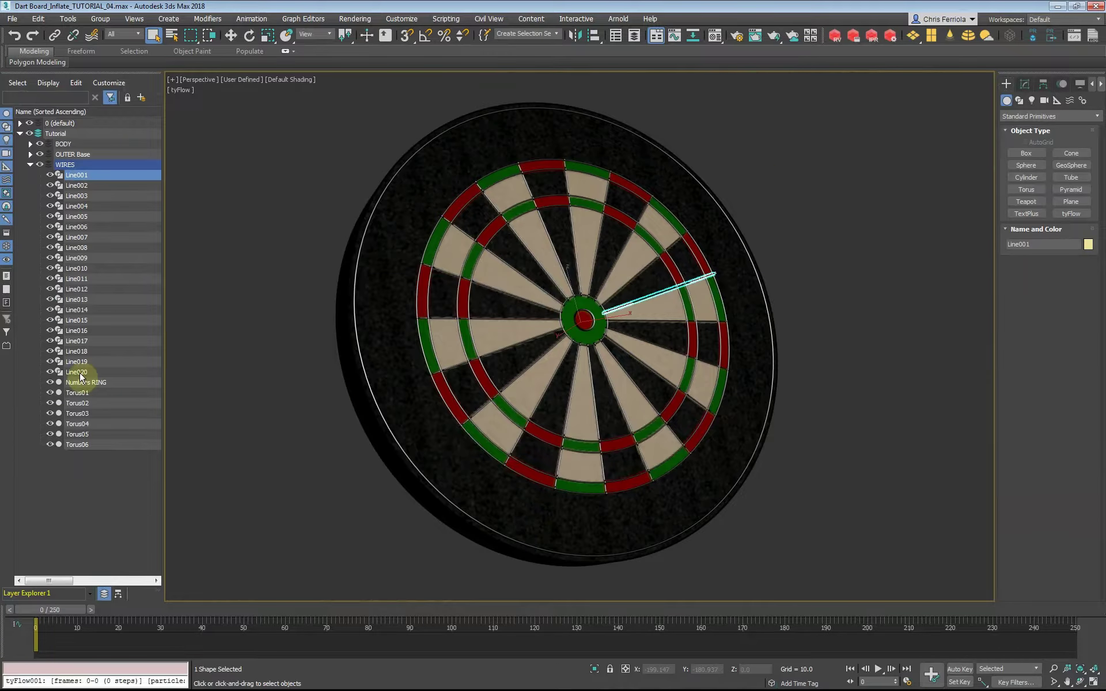
Convert the wire lines Line001–Line020 to Editable Poly.
shift+click(80, 377)
right_click(788, 311)
click(960, 418)
click(797, 199)
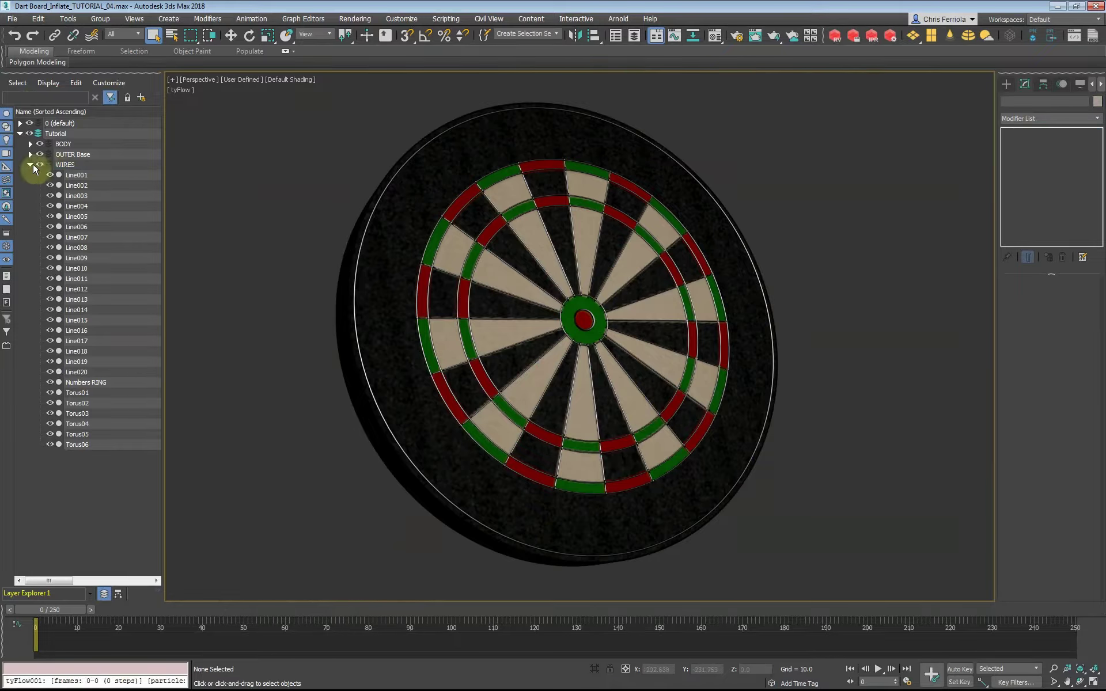
click(30, 164)
Create a new tyFlow object and open its tyFlow editor.
click(1007, 83)
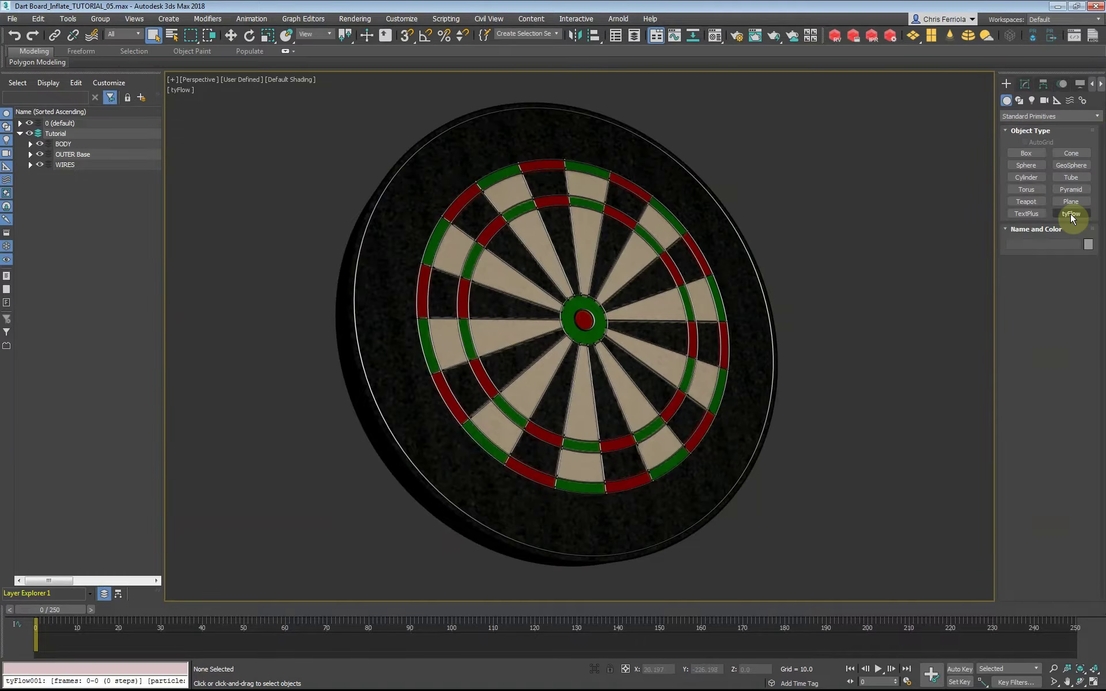
click(1071, 214)
key(alt+w)
key(alt+w)
click(1025, 84)
click(1041, 312)
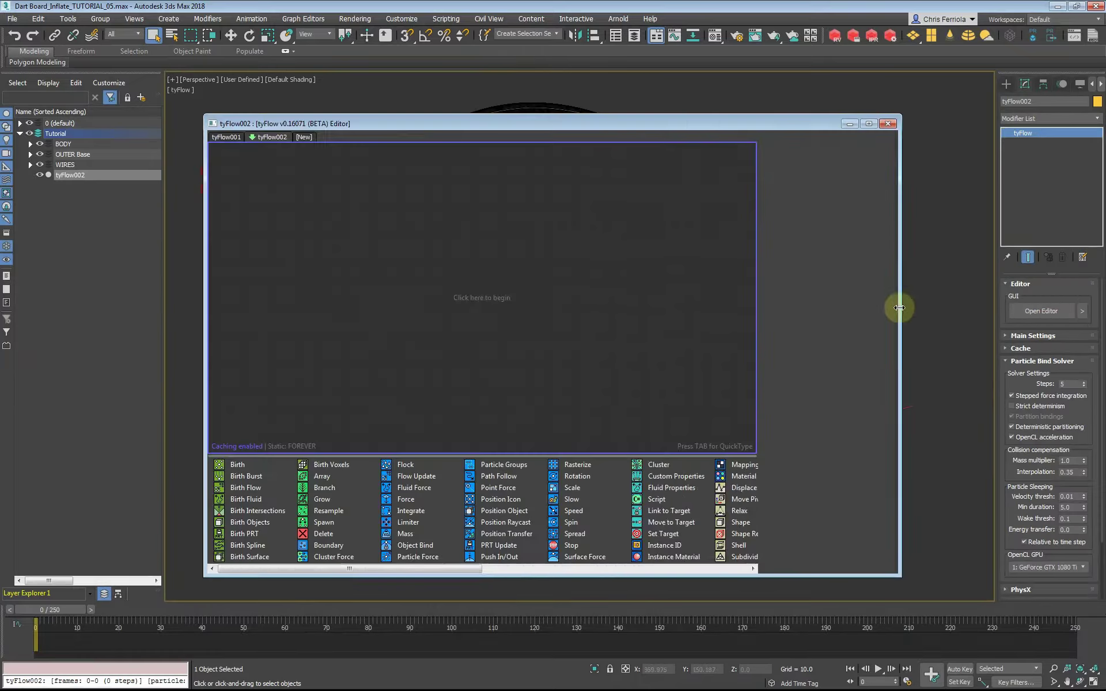
drag(573, 119, 538, 99)
scroll(930, 329, down, 3)
drag(618, 98, 613, 111)
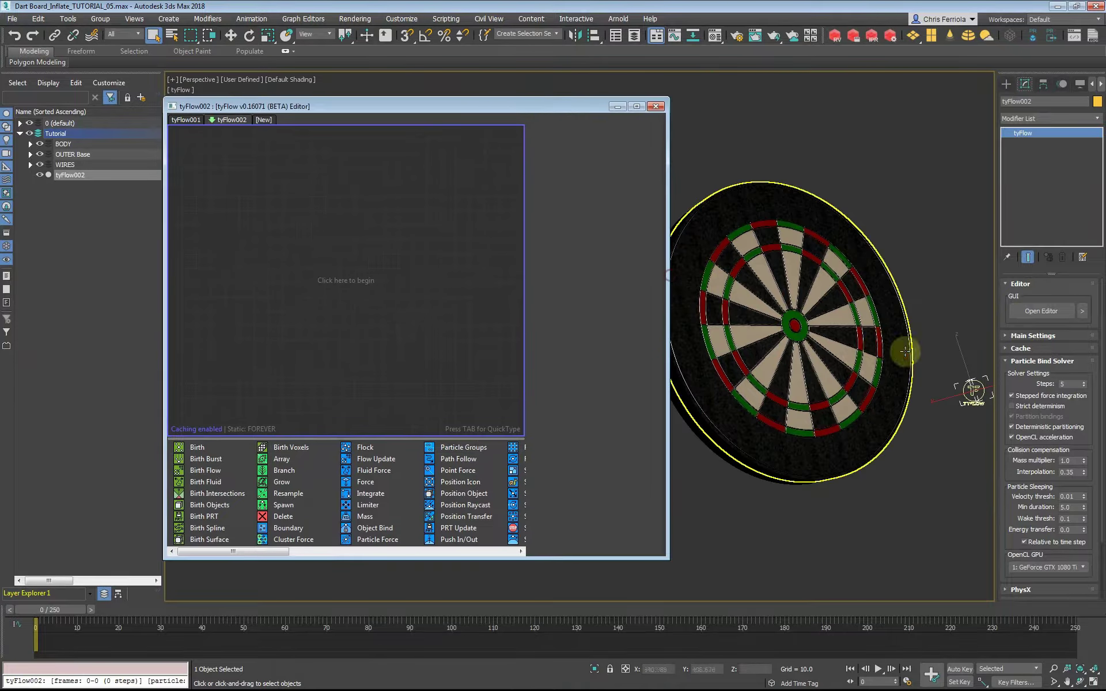
click(1029, 361)
Add a Birth Objects event picking BODY FINAL, followed by a Cloth Bind operator.
drag(214, 509, 279, 224)
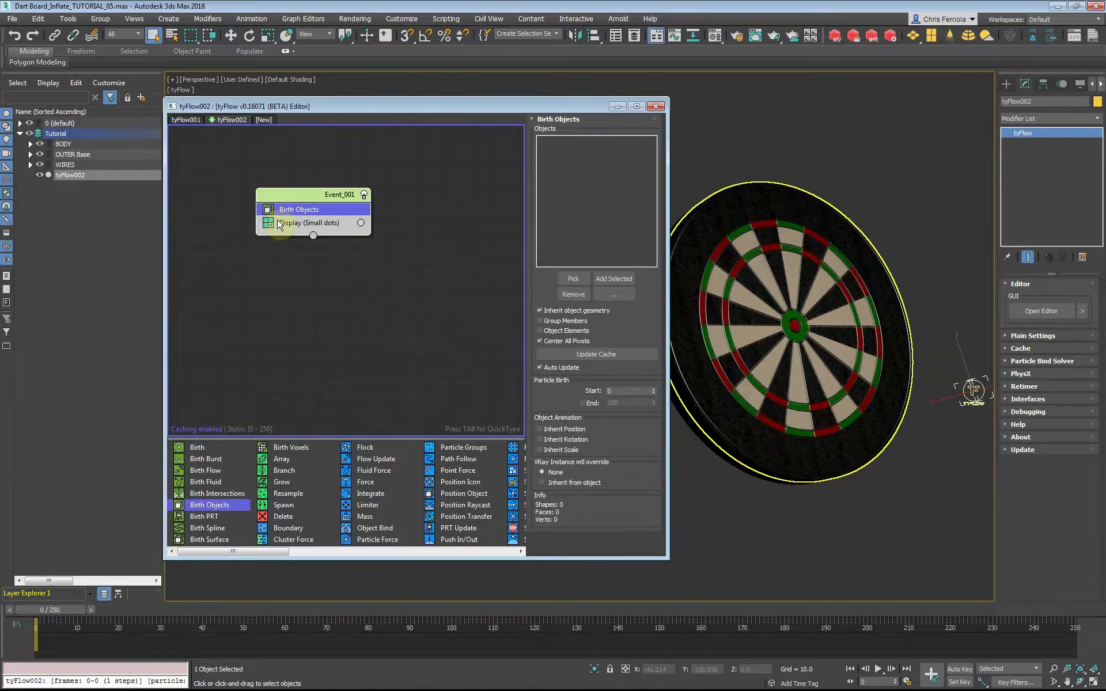
click(574, 278)
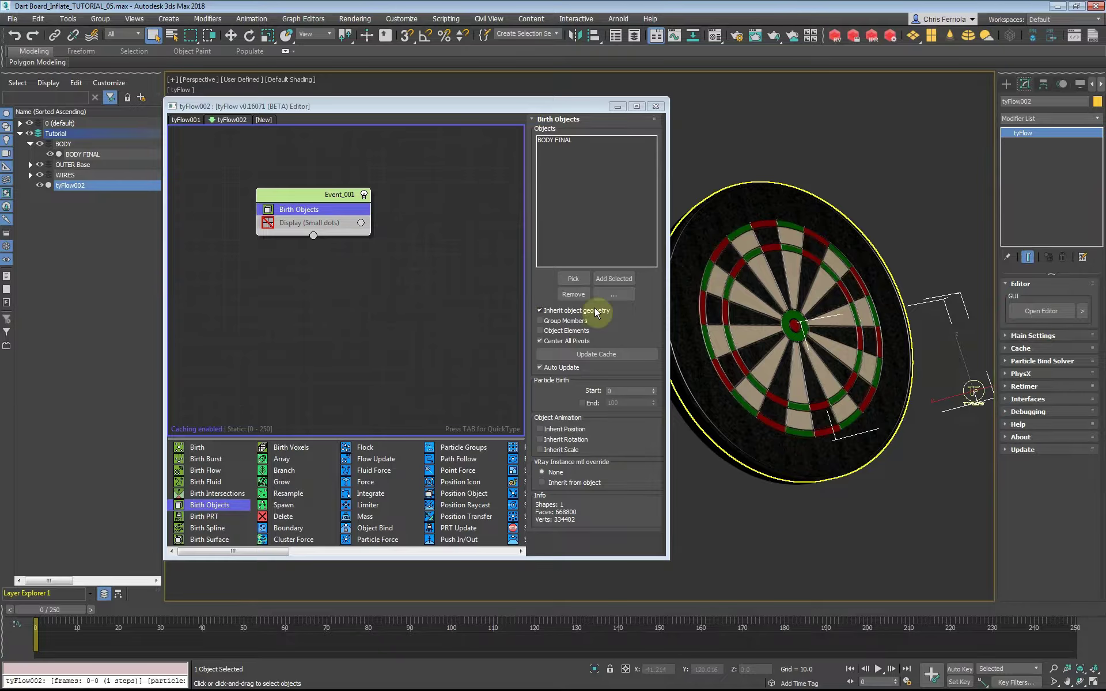
drag(233, 551, 403, 551)
drag(373, 447, 306, 225)
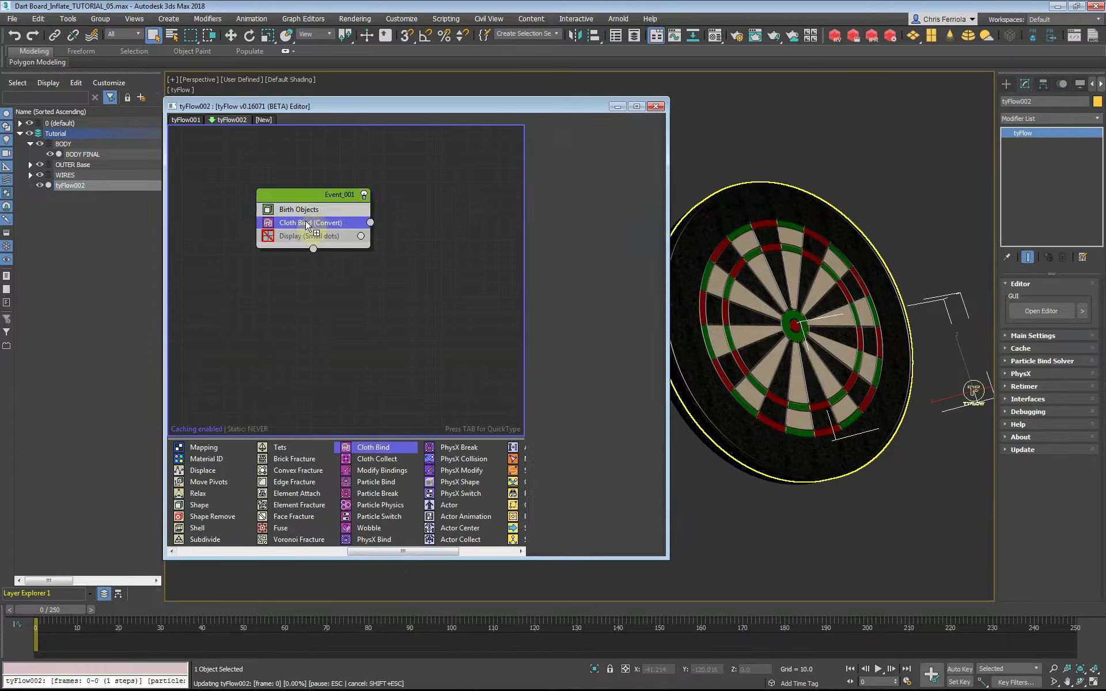
Enable Inherit mesh UVWs and set cloth Stretch to 0.9 and Shear to 0.1.
click(539, 259)
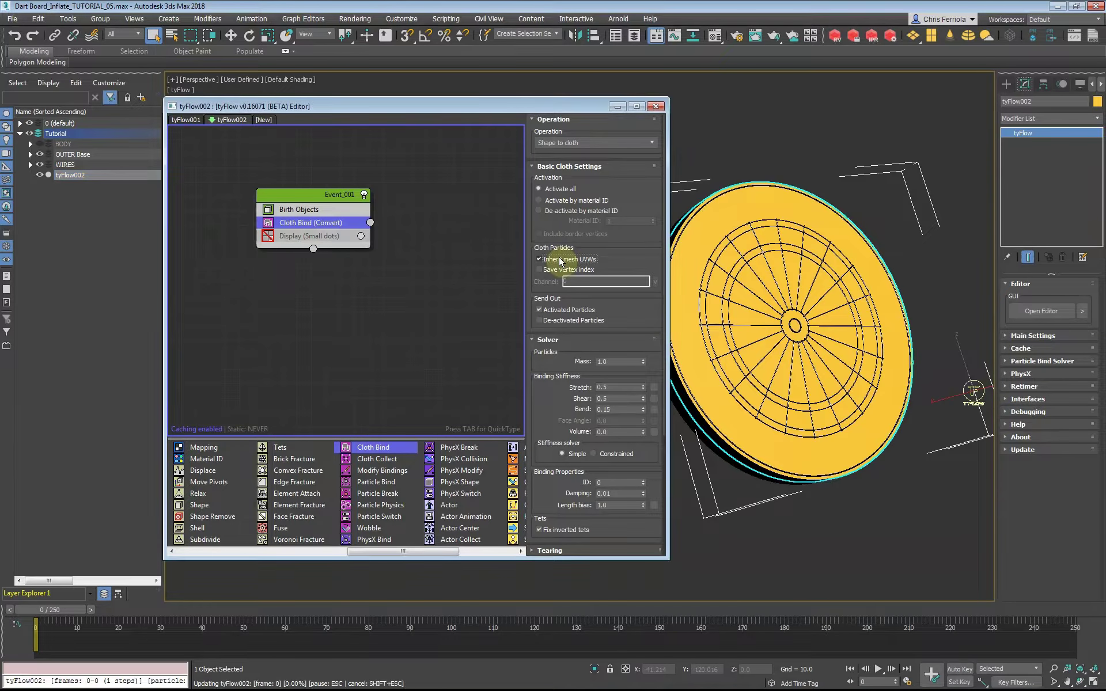
scroll(548, 283, down, 5)
double_click(610, 272)
text(0.9)
key(Tab)
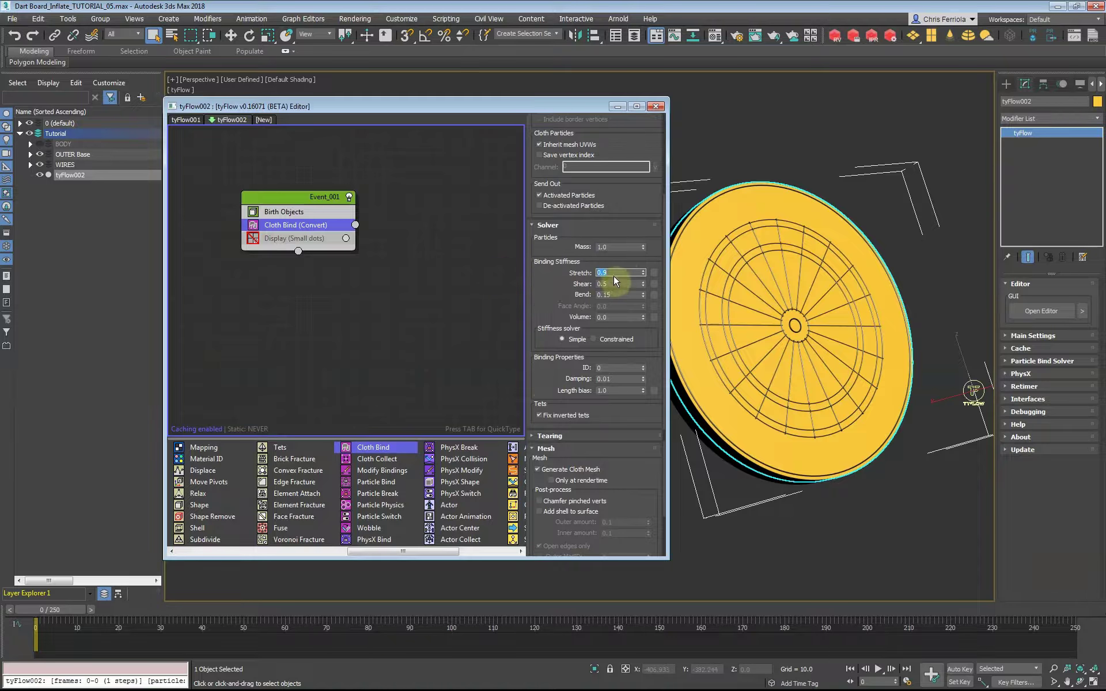
text(0.1)
key(Return)
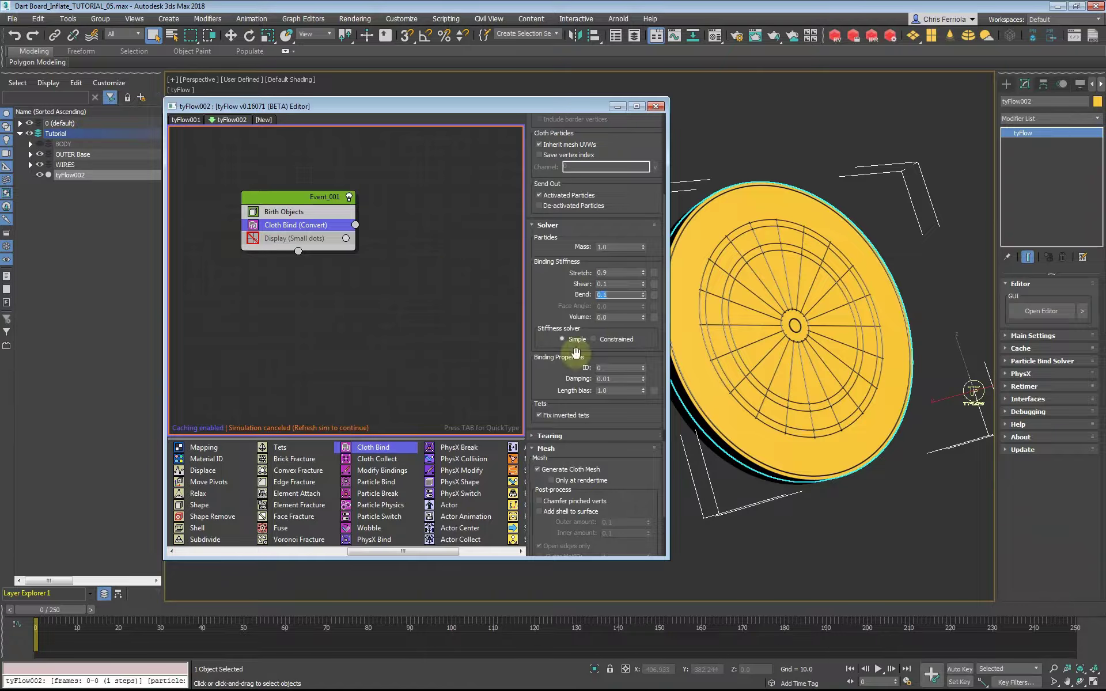
Enable Cloth Tearing in the Cloth Bind settings.
scroll(565, 363, up, 5)
click(556, 157)
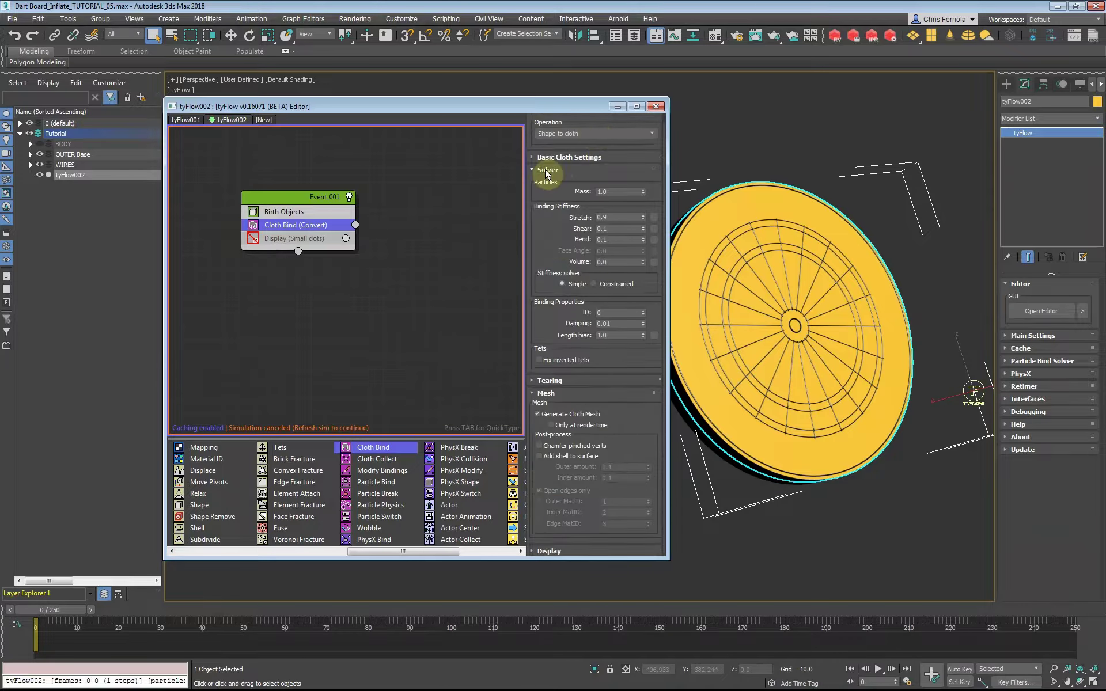
click(547, 170)
click(547, 182)
scroll(547, 172, down, 2)
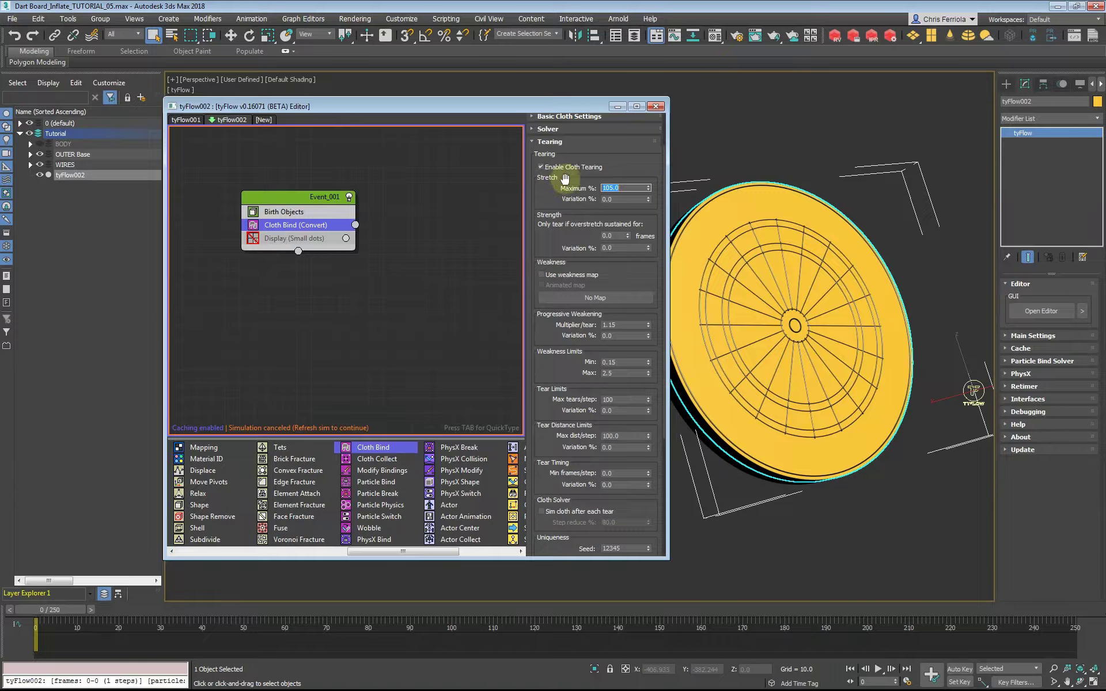
scroll(540, 184, down, 2)
Instance the Gradient Ramp map onto the cloth's tearing weakness map slot.
key(m)
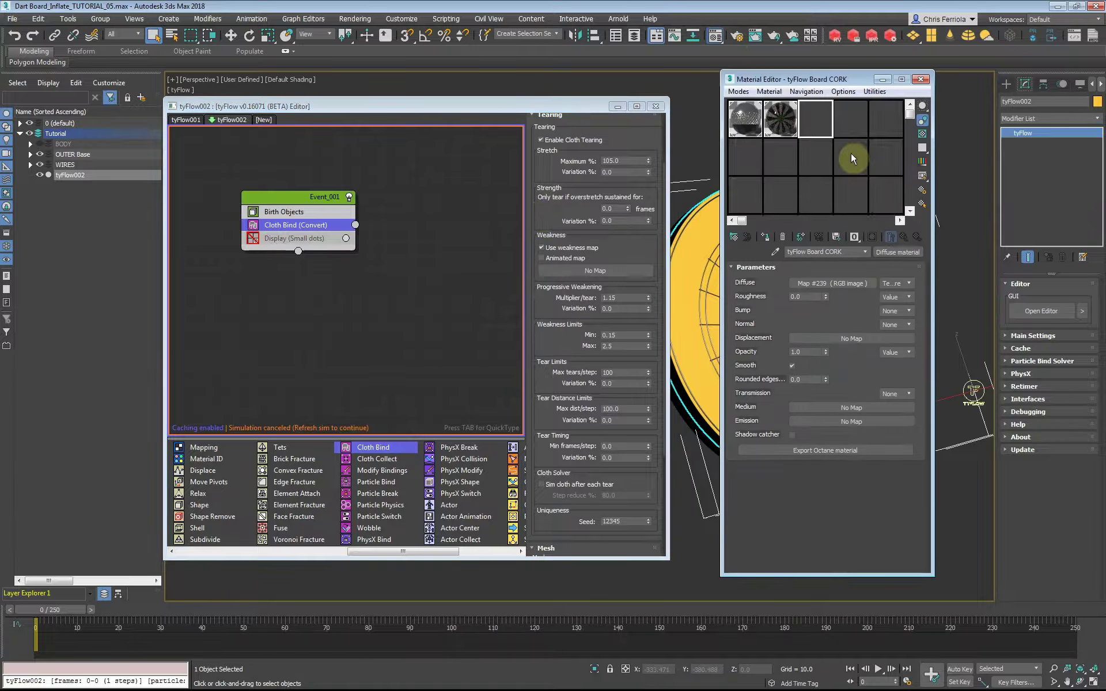
click(781, 159)
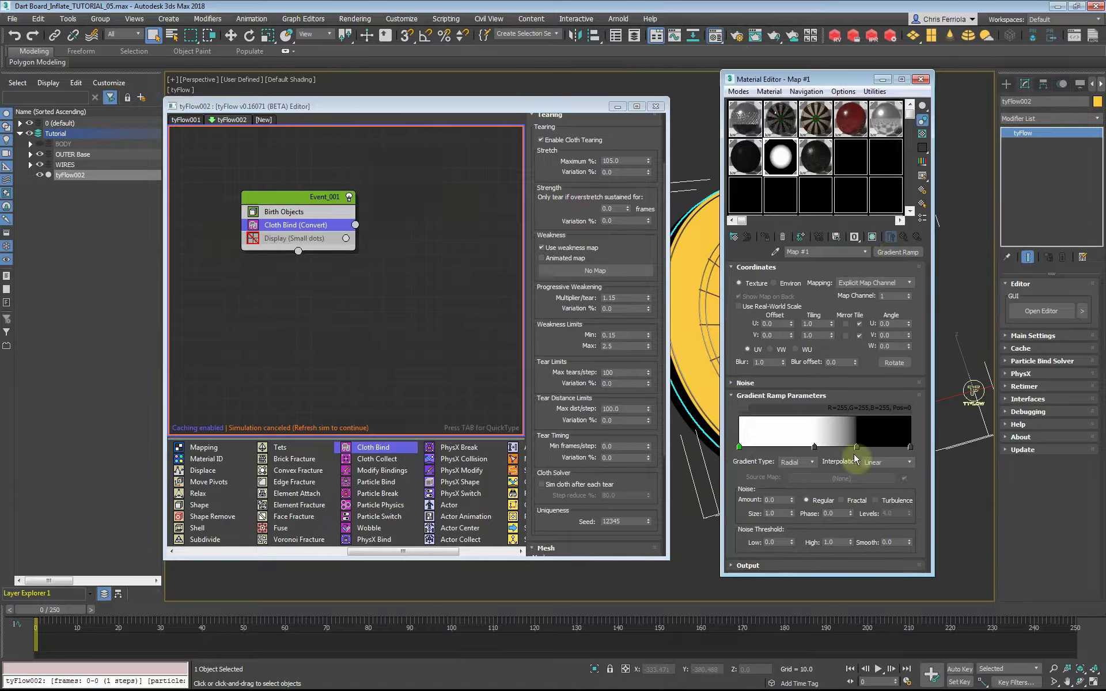
drag(896, 254, 595, 270)
click(404, 368)
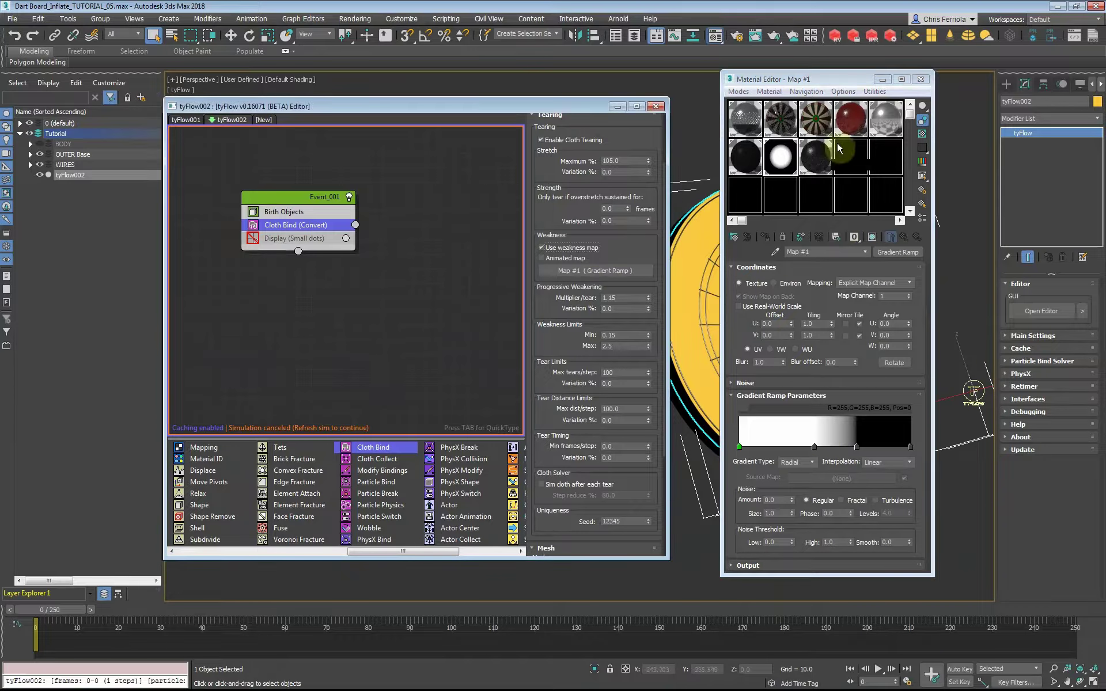
click(921, 79)
Set weakness multiplier 1.8, limits 0.1–2.0, tear limits 500, and add a Surface Test.
drag(549, 304, 550, 276)
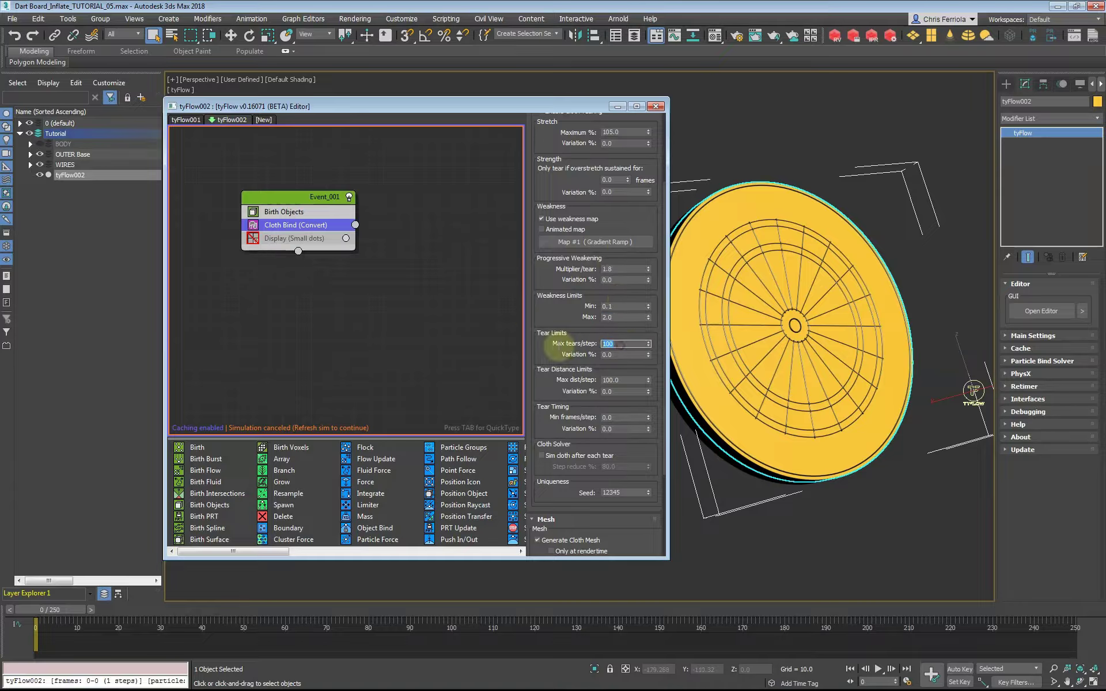
scroll(545, 333, down, 5)
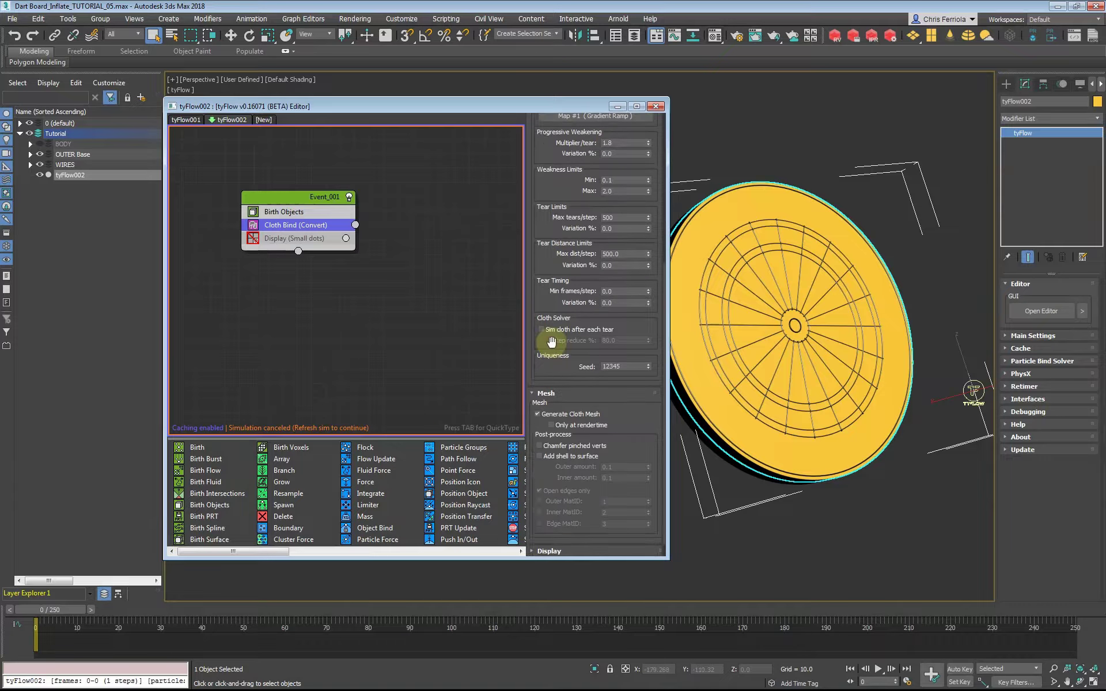
drag(233, 552, 459, 551)
drag(455, 448, 289, 238)
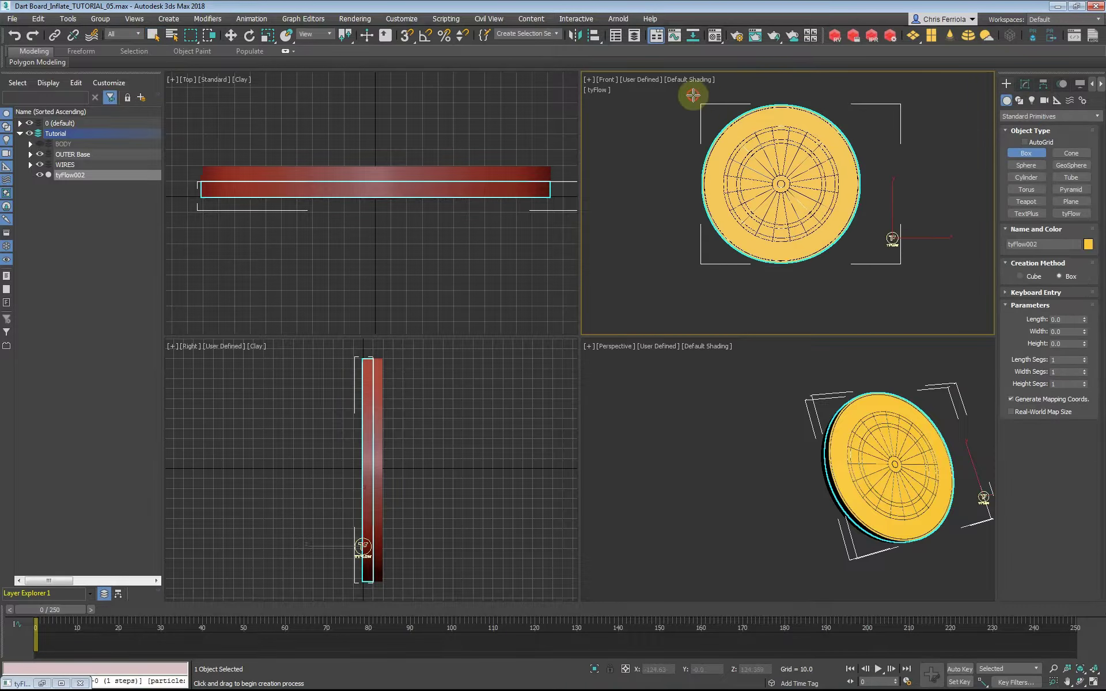
Draw a box over the dartboard in Front view and slide it flush around the board.
drag(691, 95, 875, 277)
right_click(410, 477)
key(w)
drag(410, 477, 383, 363)
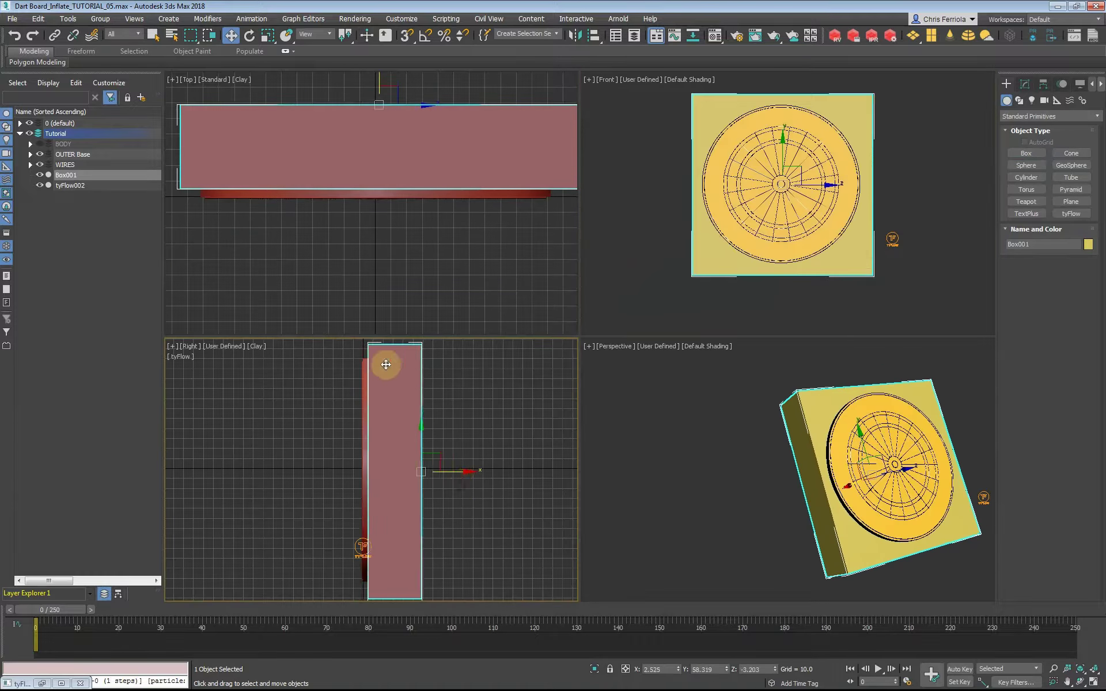
scroll(456, 455, up, 5)
middle_drag(456, 455, 472, 464)
drag(438, 444, 397, 444)
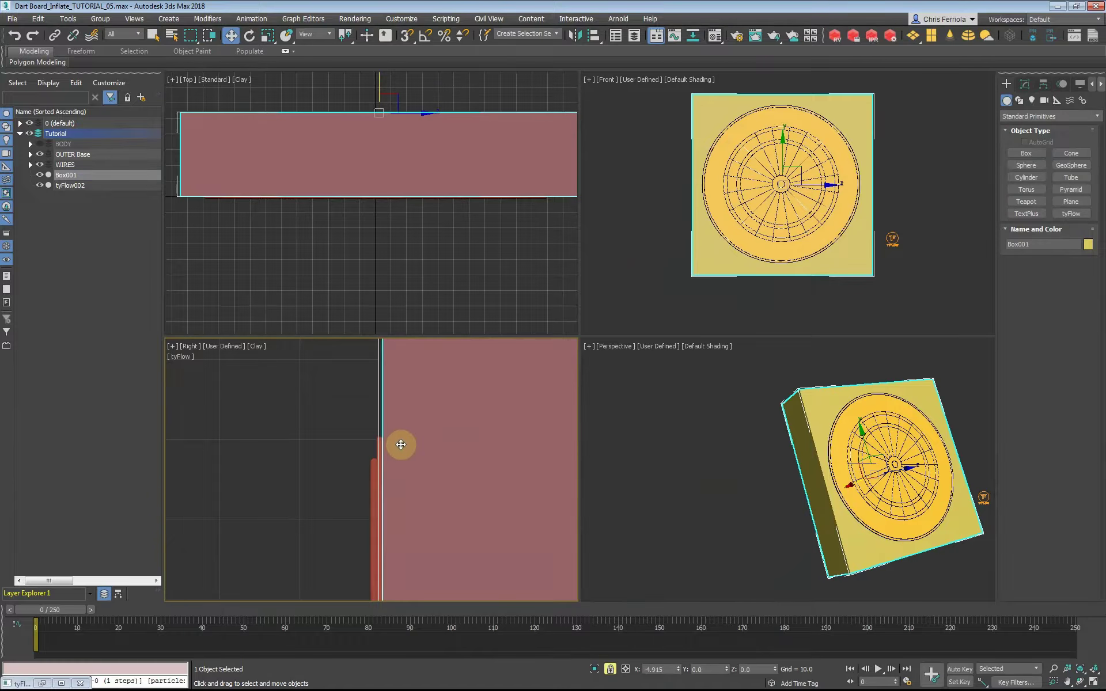
scroll(325, 429, down, 2)
mouse_move(669, 495)
alt+middle_down()
mouse_move(686, 482)
mouse_move(709, 420)
alt+middle_up()
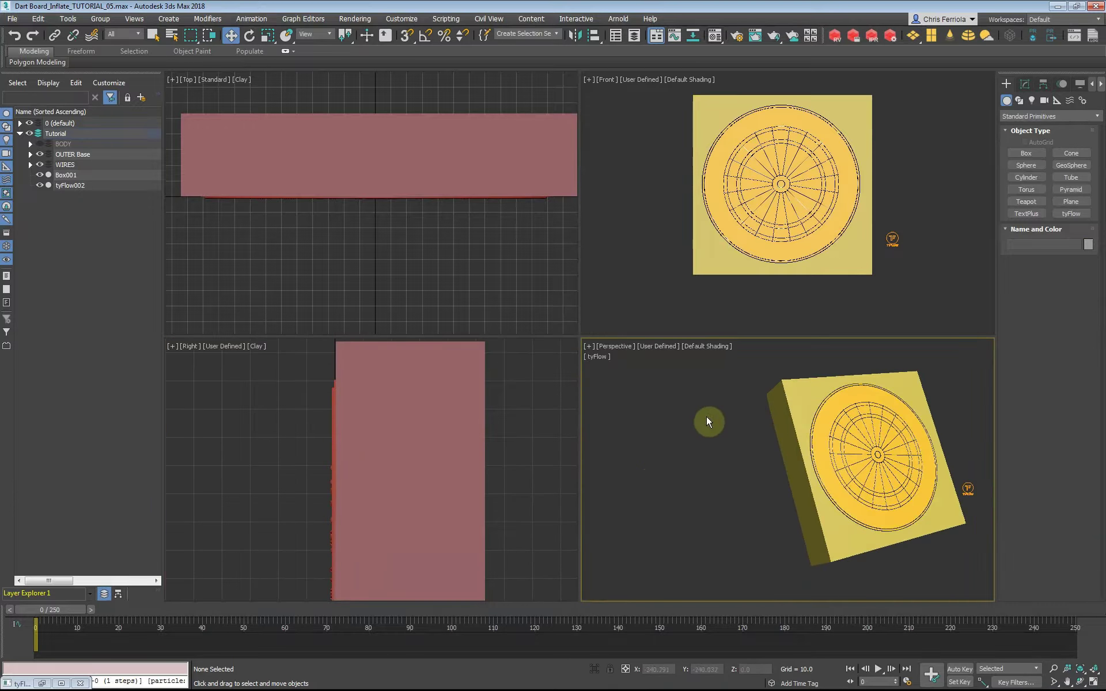
Maximize the perspective view and select the tyFlow object.
key(alt+w)
click(1025, 85)
click(942, 374)
Add Box Lock to the Surface Test, using Face (Accurate) sampling and a Volume (Inside) test.
click(1041, 311)
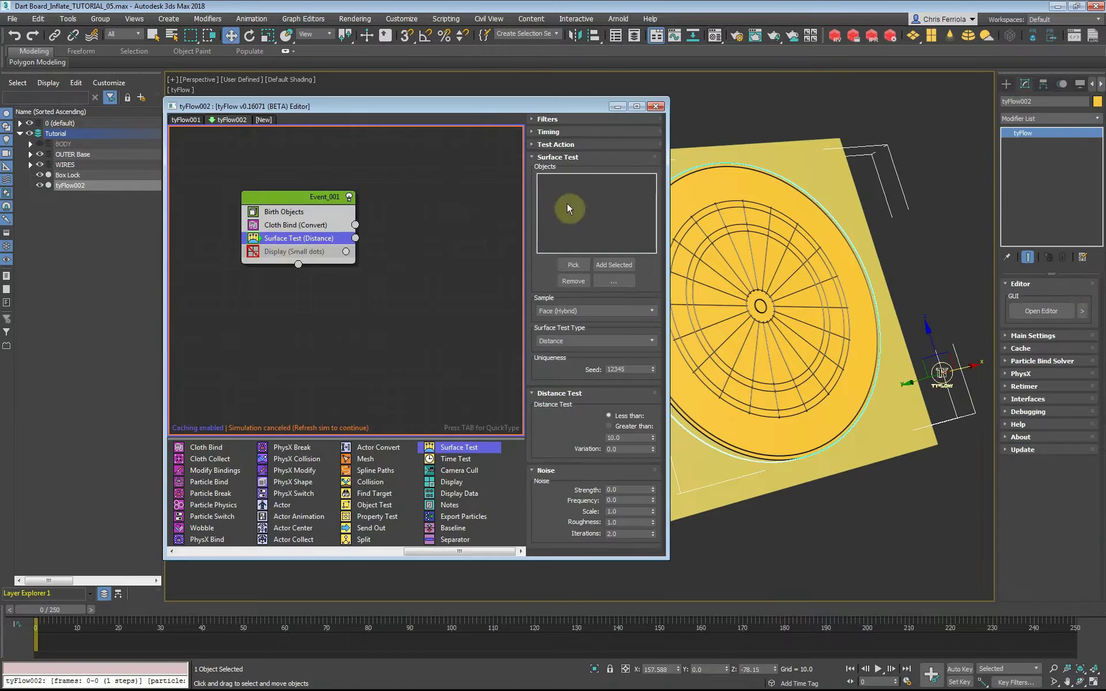
click(573, 265)
click(596, 310)
click(566, 329)
click(596, 340)
click(576, 388)
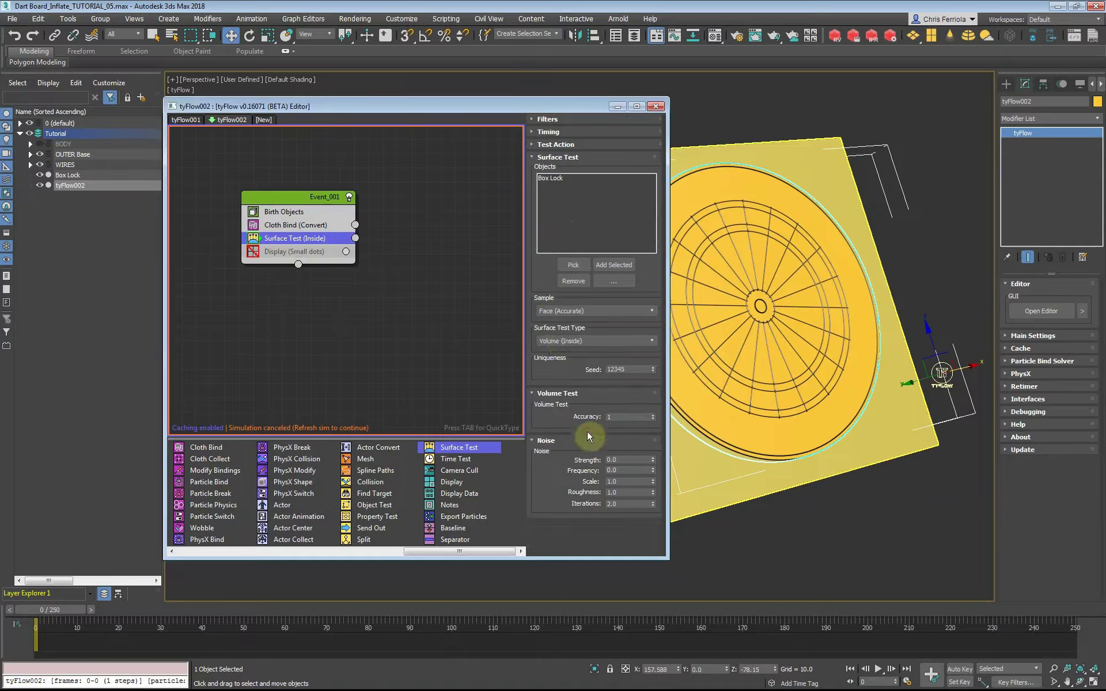
double_click(612, 416)
Create a new event with a Particle Switch (De-activate bindings), wired from the Surface Test.
scroll(318, 480, up, 2)
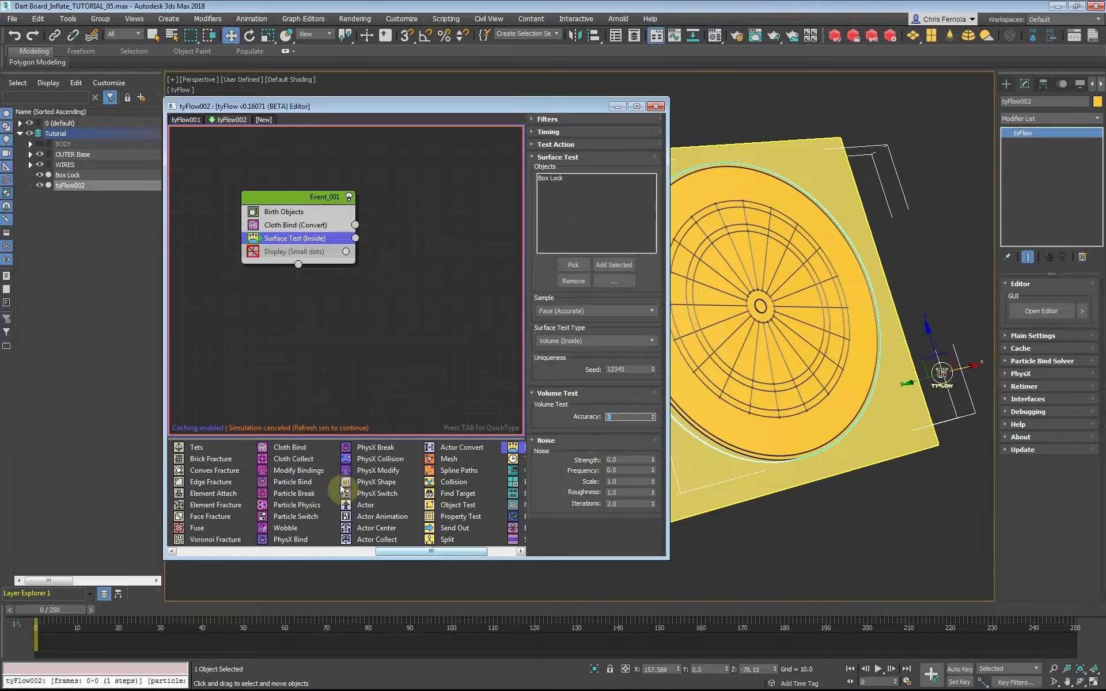
drag(295, 516, 428, 210)
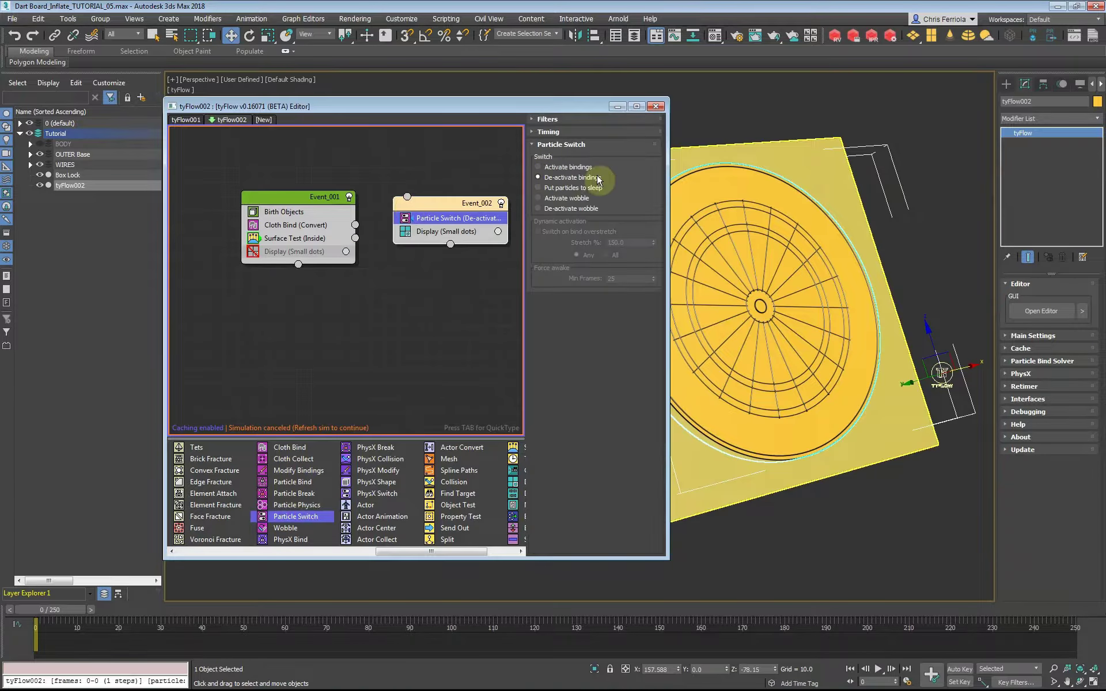
drag(355, 238, 407, 197)
Rename the first event Event_Cloth Board and the new event Event_Lock.
right_click(357, 180)
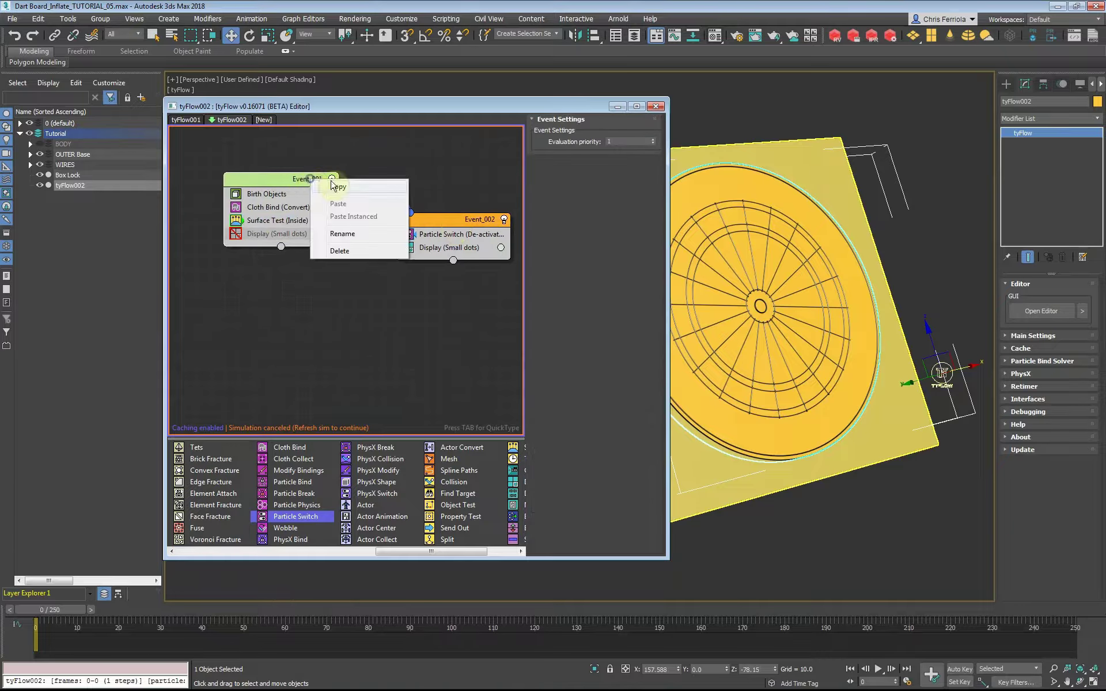
double_click(320, 180)
text(rd)
right_click(495, 219)
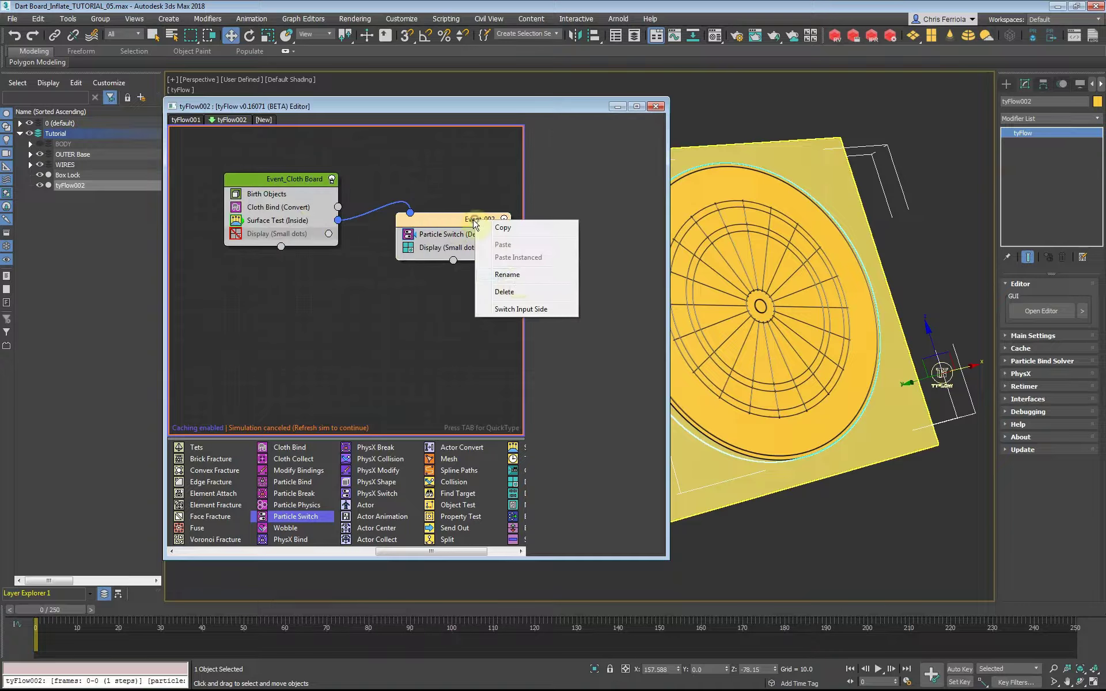
double_click(495, 220)
text(Lock)
key(Return)
Hide the Box Lock object and shift the tyFlow editor left.
click(41, 188)
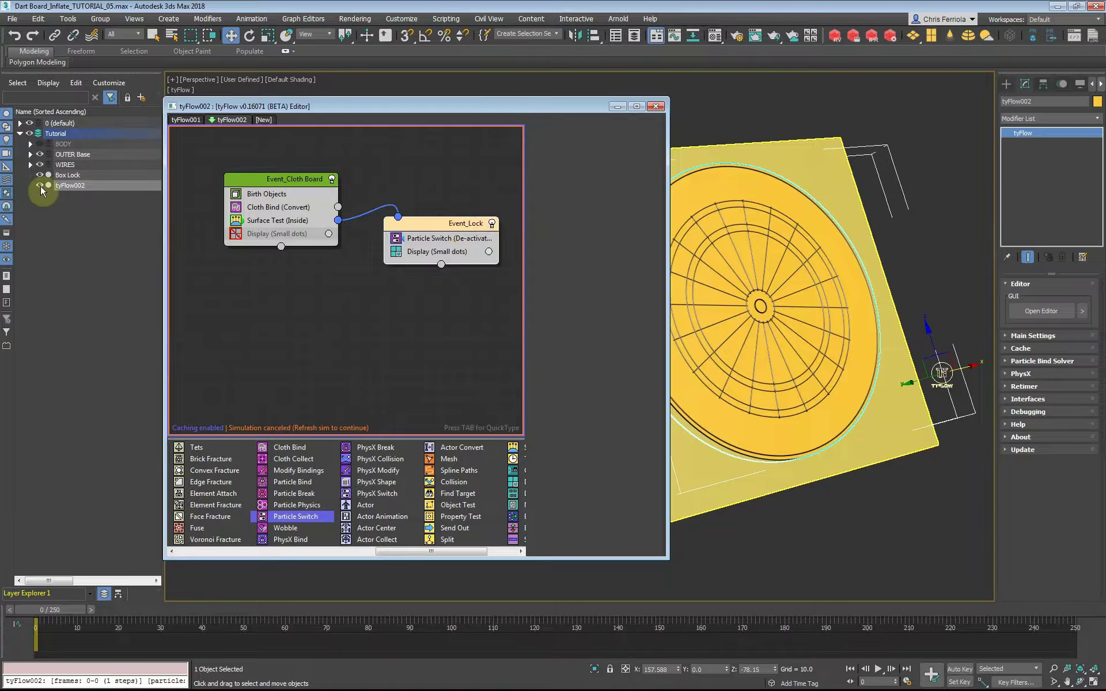
click(39, 175)
drag(523, 108, 455, 114)
Add a Time Test for Event Age greater than 10 with variation 0.
middle_drag(745, 262, 769, 275)
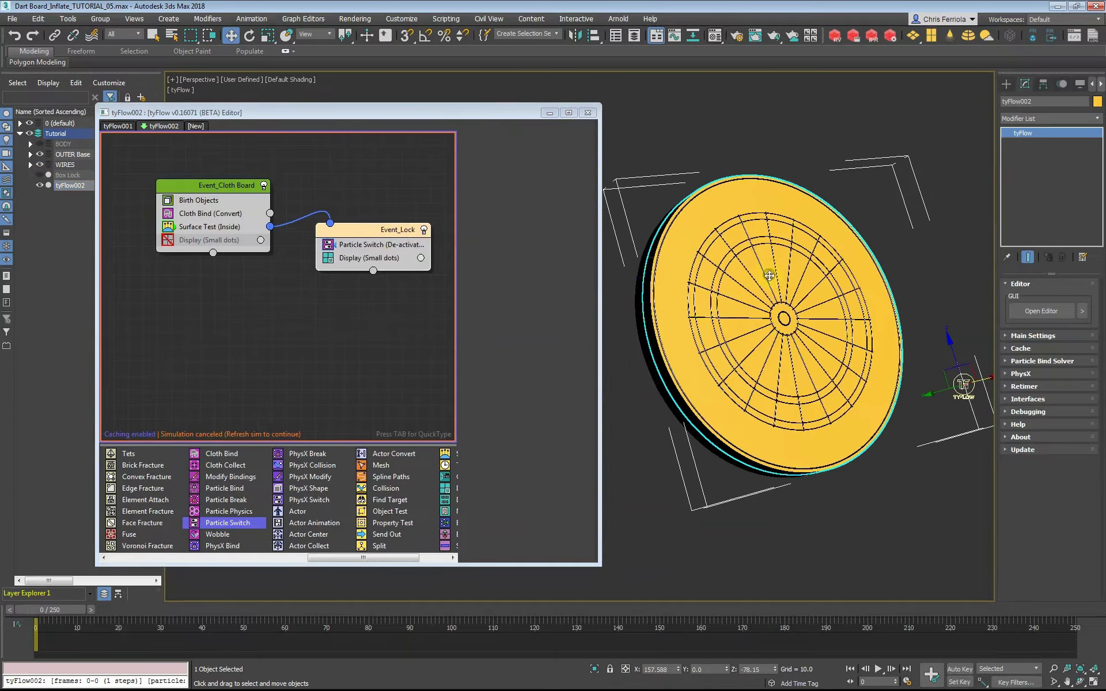
click(306, 310)
drag(211, 555, 437, 556)
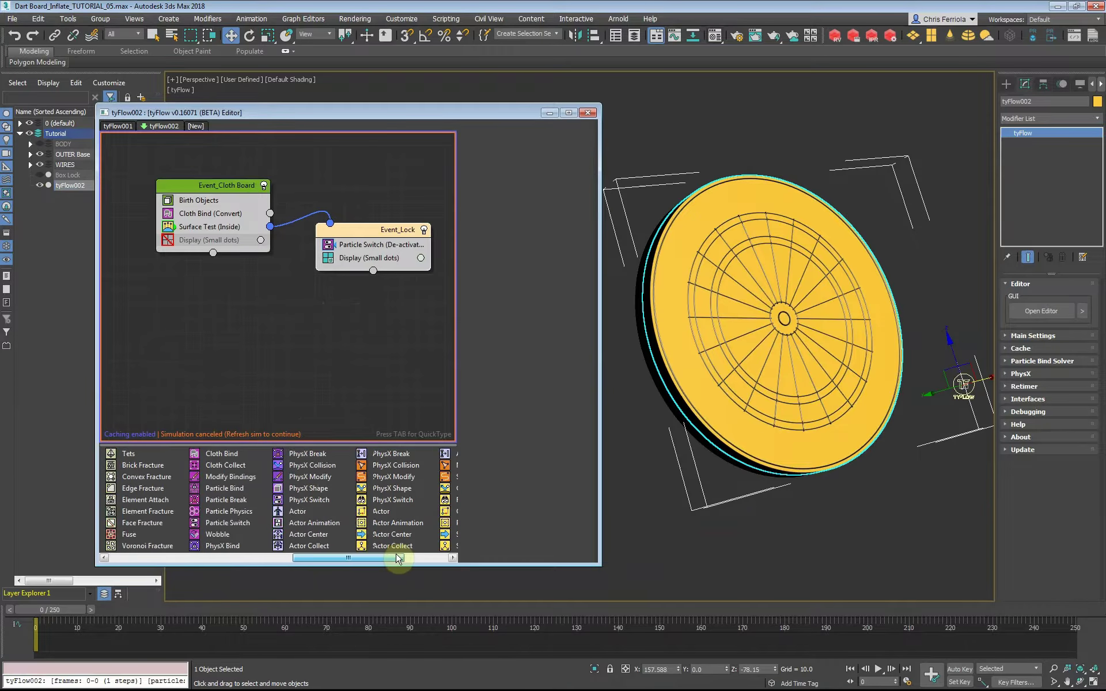
drag(388, 465, 207, 240)
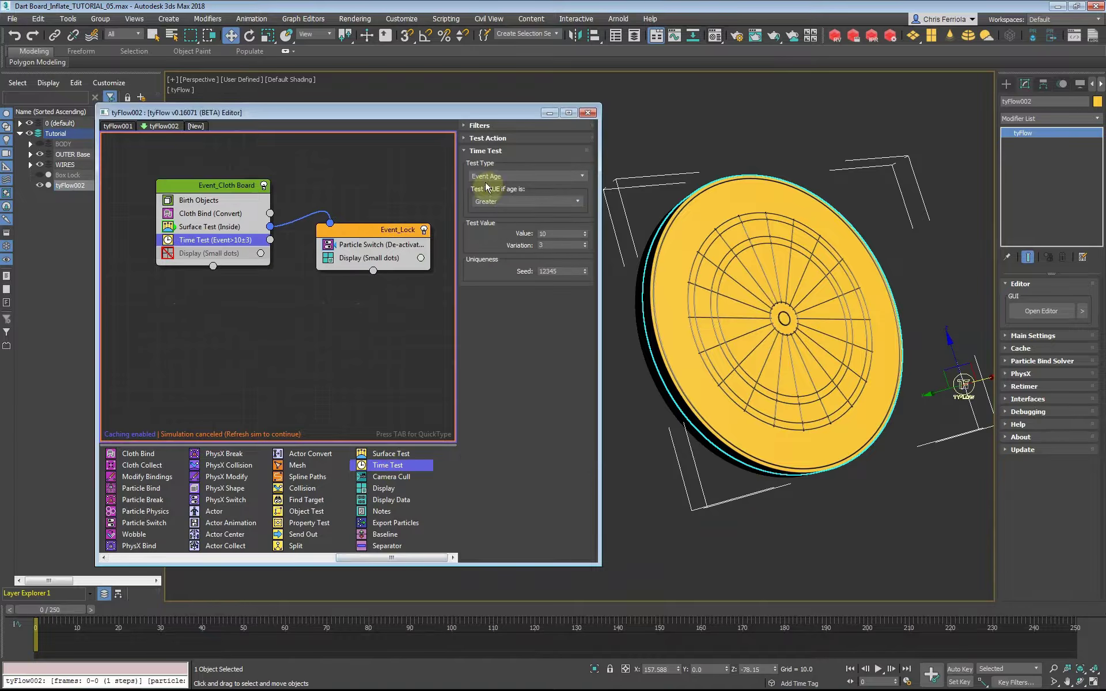
right_click(585, 245)
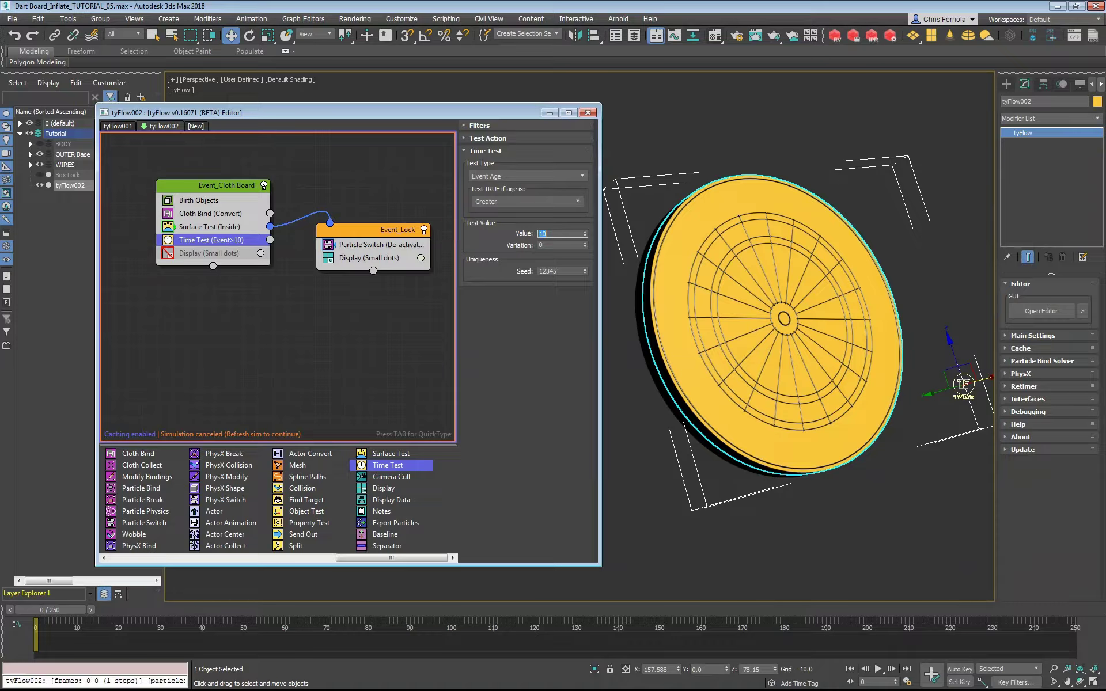
Create a new event with Modify Bindings applied to both length and stiffness.
drag(304, 346, 272, 335)
drag(353, 557, 325, 558)
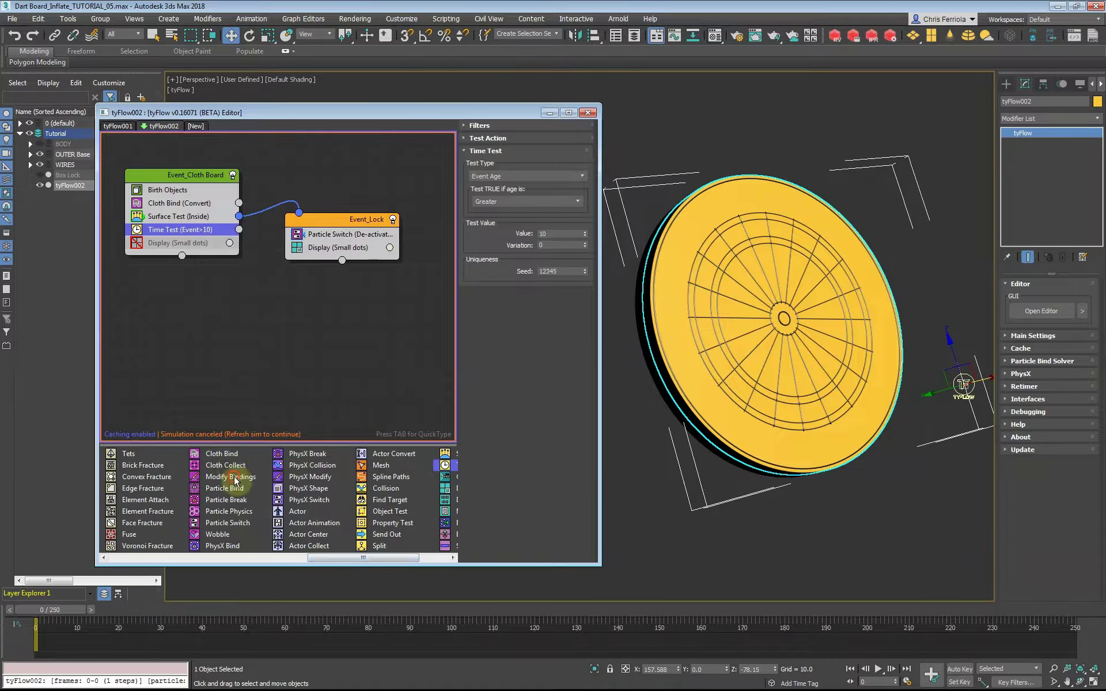
drag(235, 481, 285, 296)
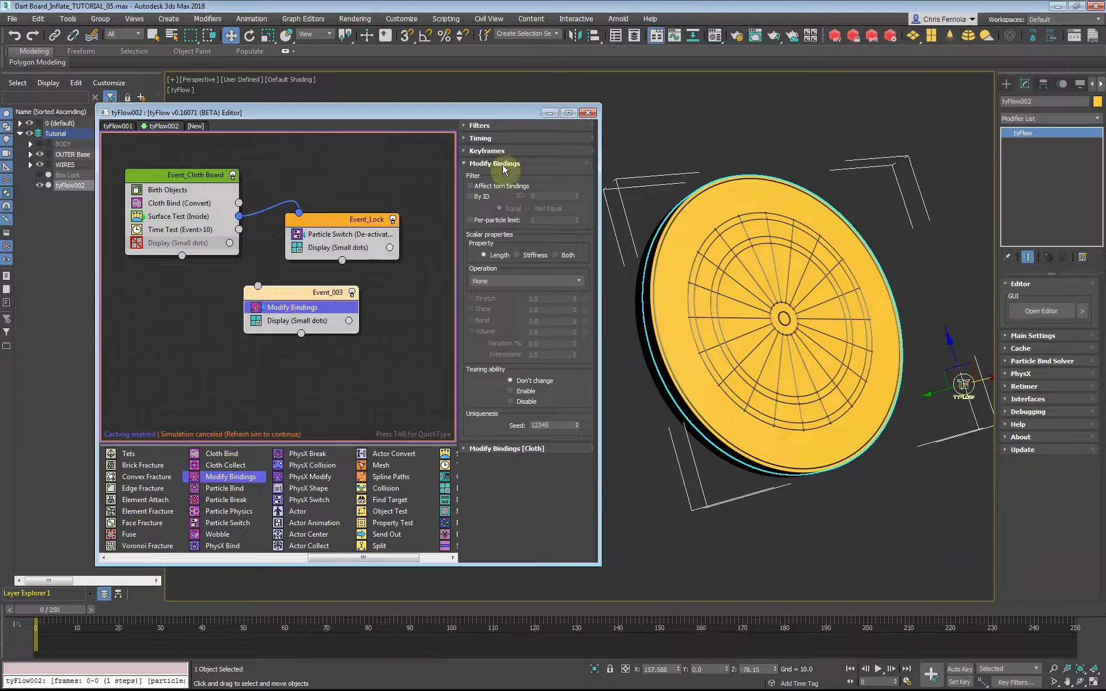
click(492, 141)
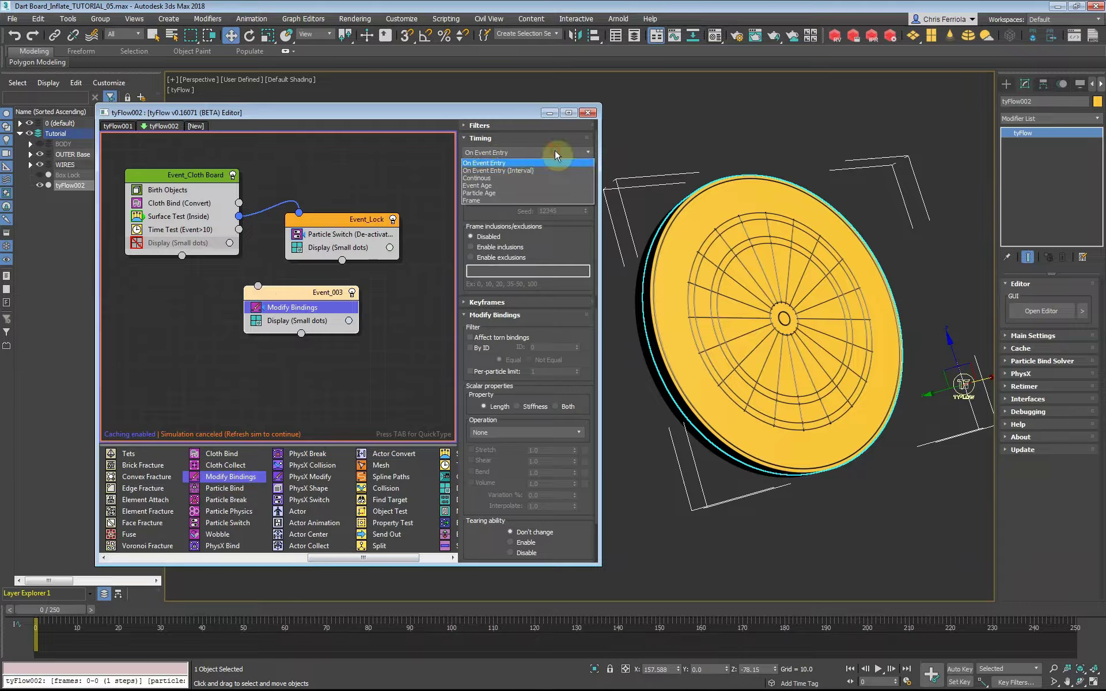
click(520, 140)
click(556, 255)
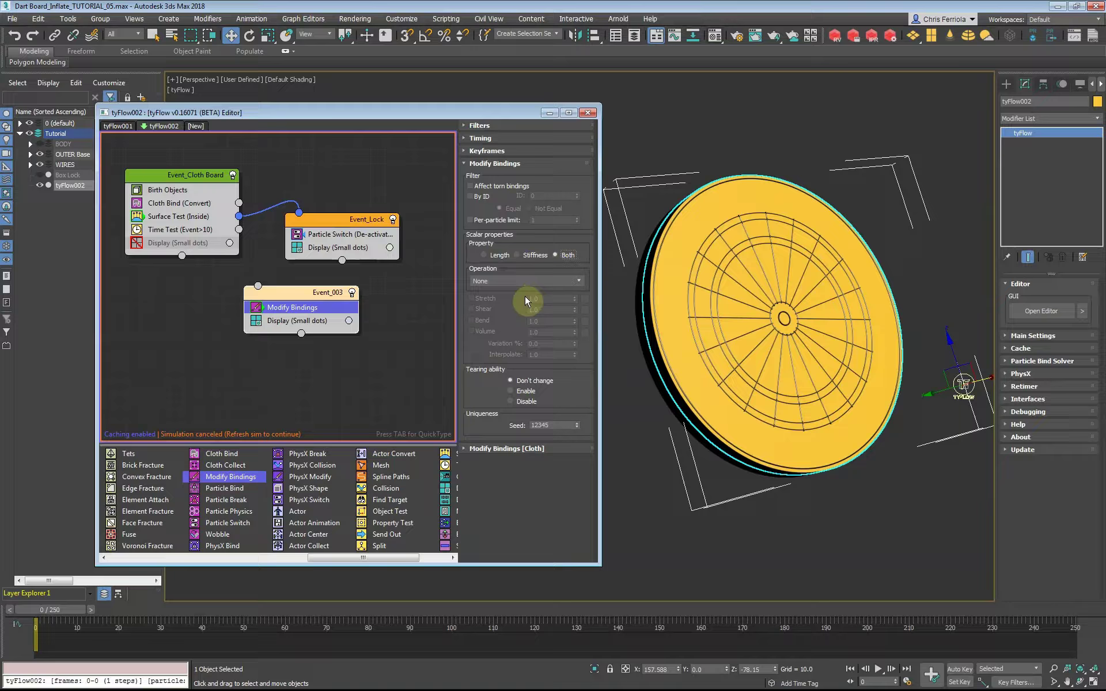
Set cloth inflation to 20 with event-age ease-in 15, and begin wiring the Time Test output.
click(507, 449)
double_click(559, 402)
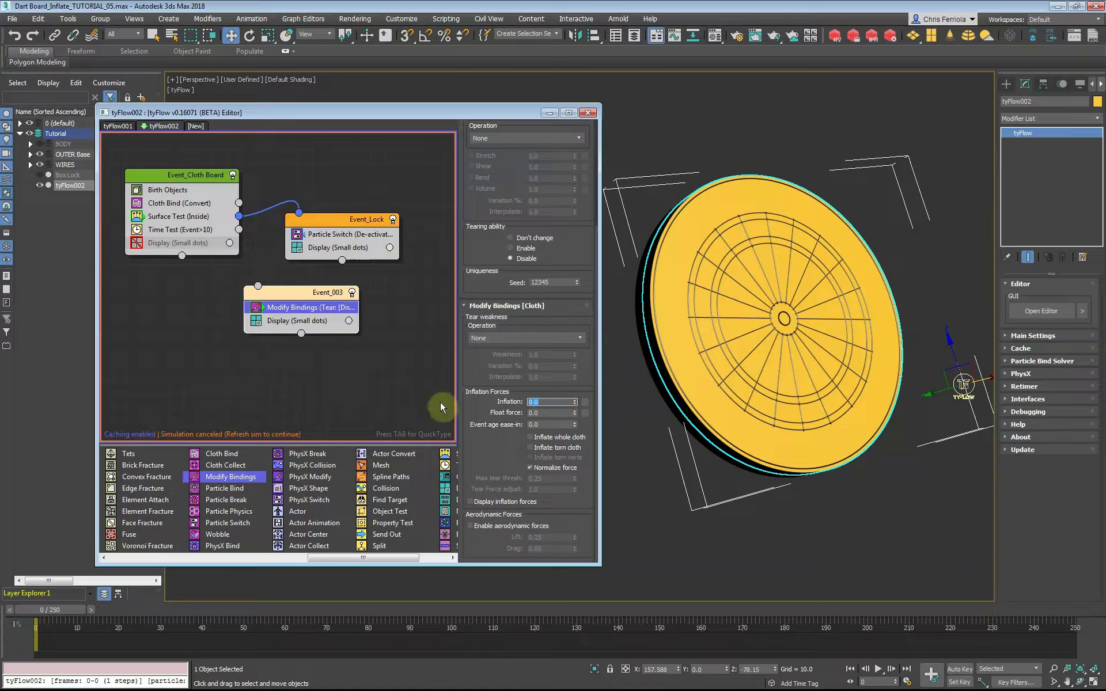
text(20)
double_click(556, 425)
text(15)
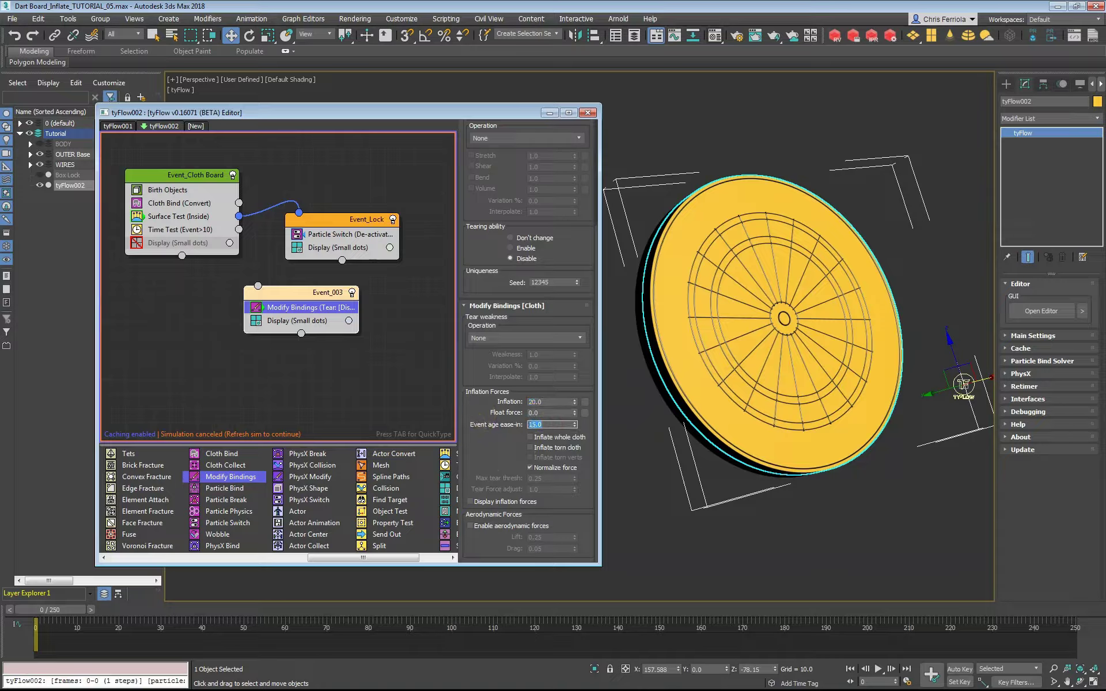
key(Return)
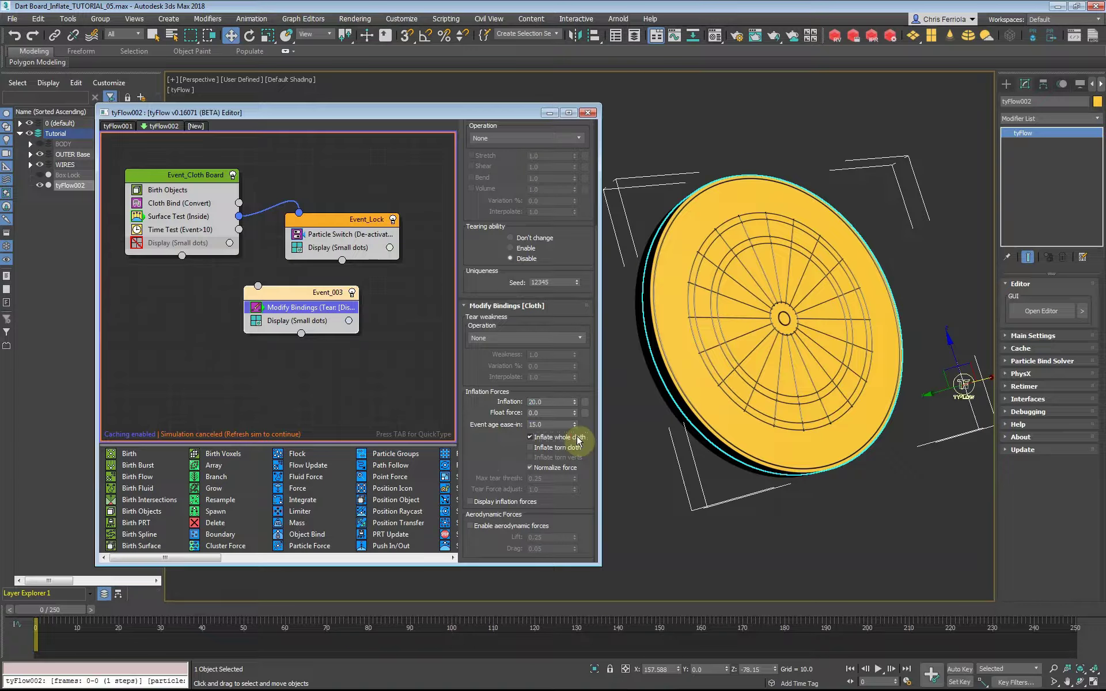
click(162, 232)
drag(238, 229, 268, 244)
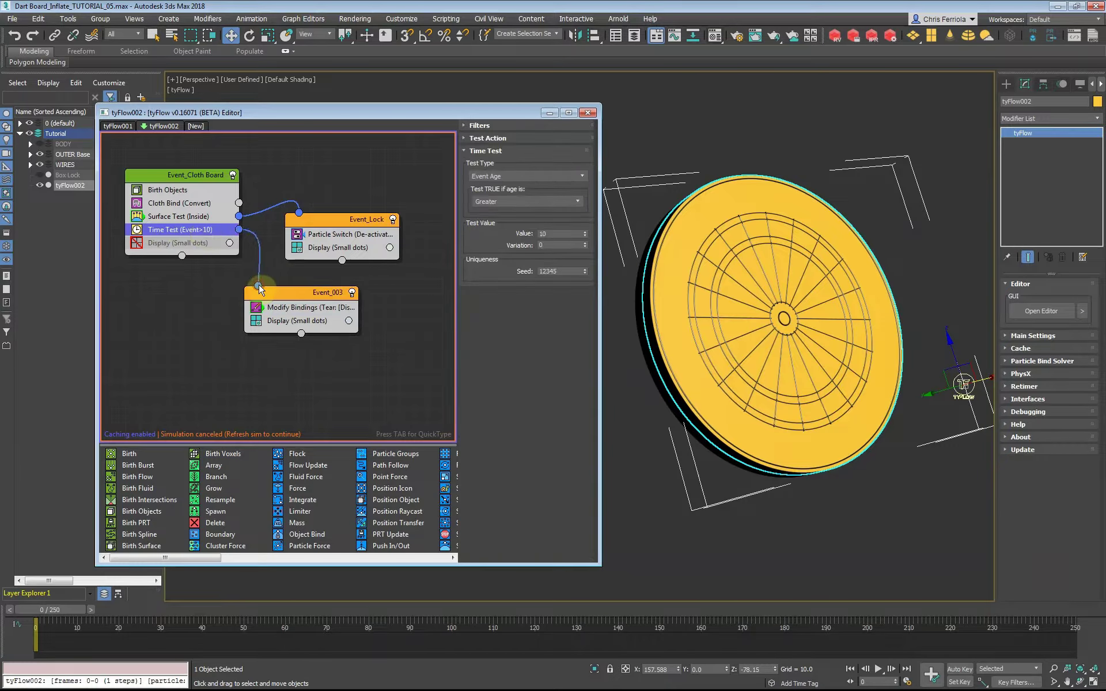
Connect the age test to Event_003 and set the main simulation time step to 1/4 Frame.
drag(258, 288, 269, 294)
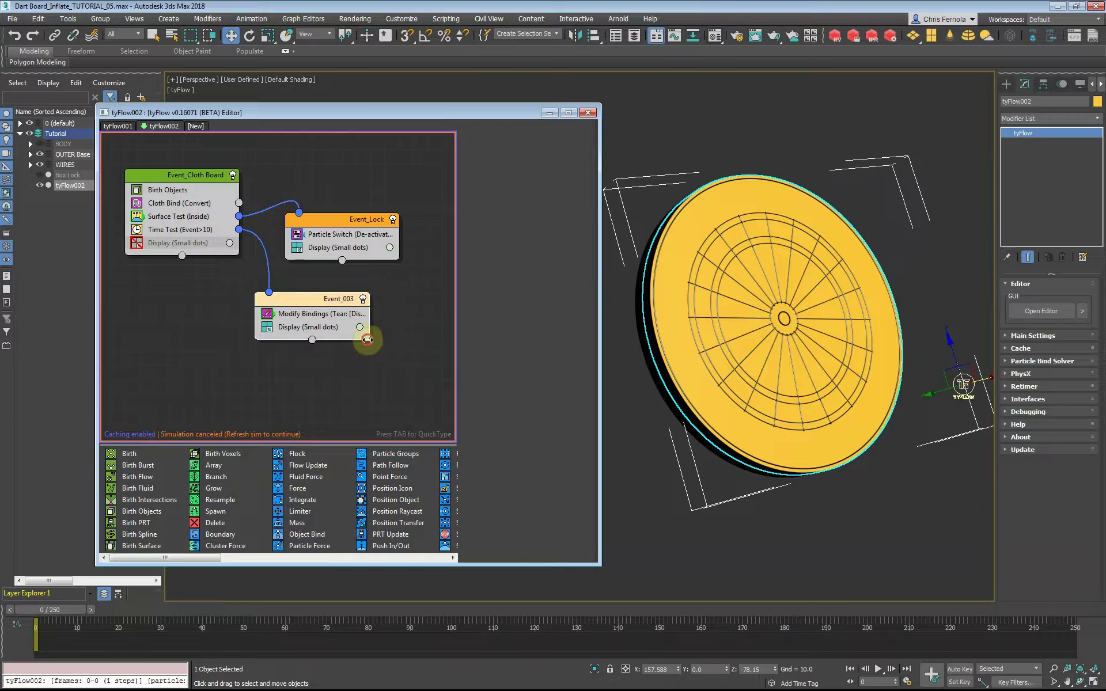
drag(367, 340, 407, 341)
click(1033, 336)
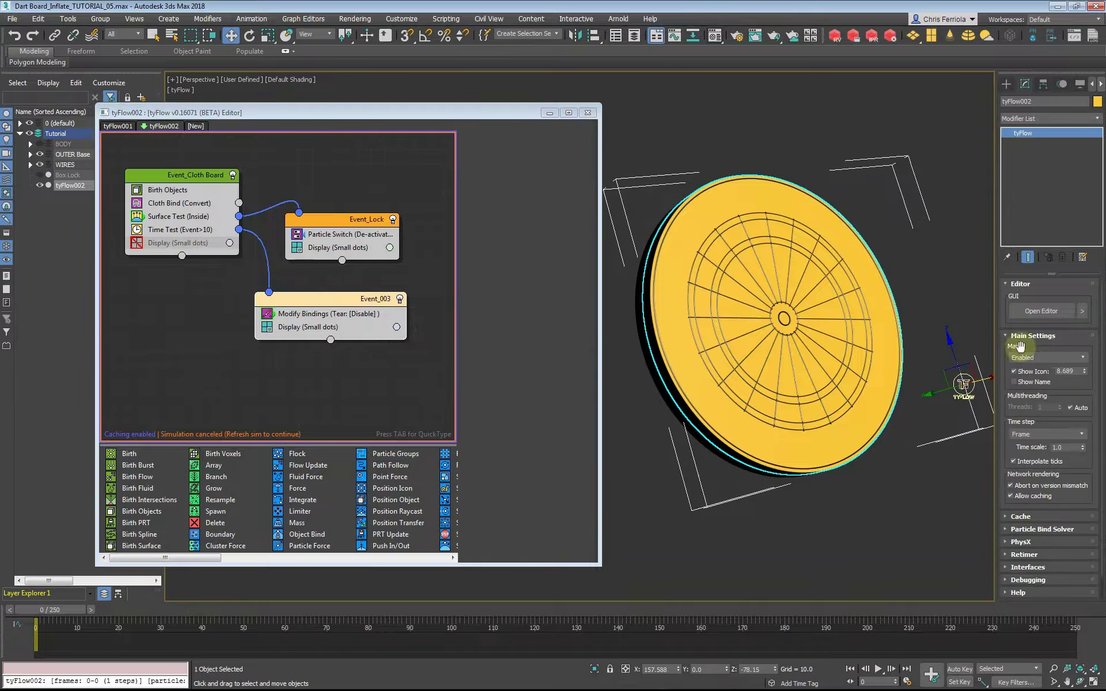
click(1048, 434)
click(1047, 460)
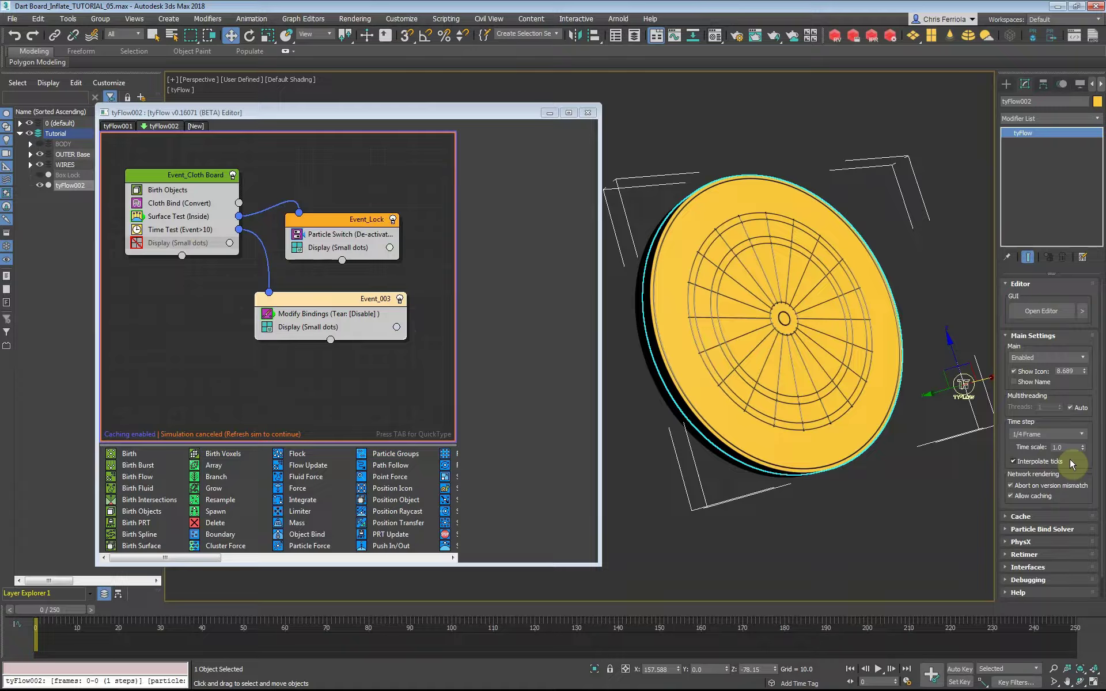
click(1043, 529)
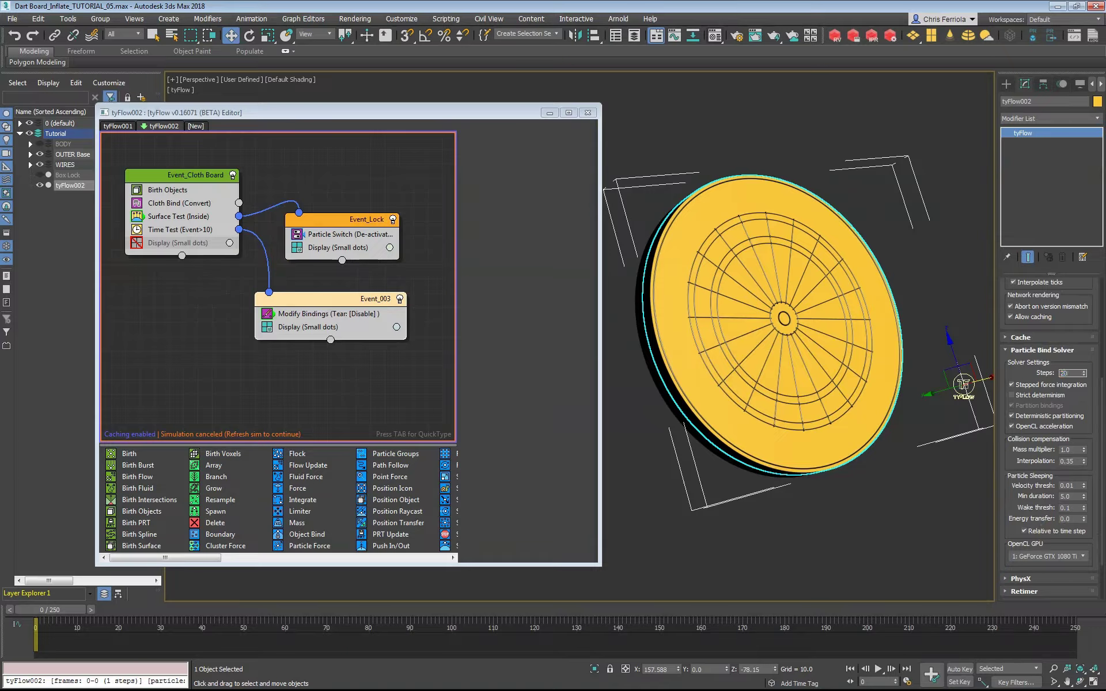
click(1042, 350)
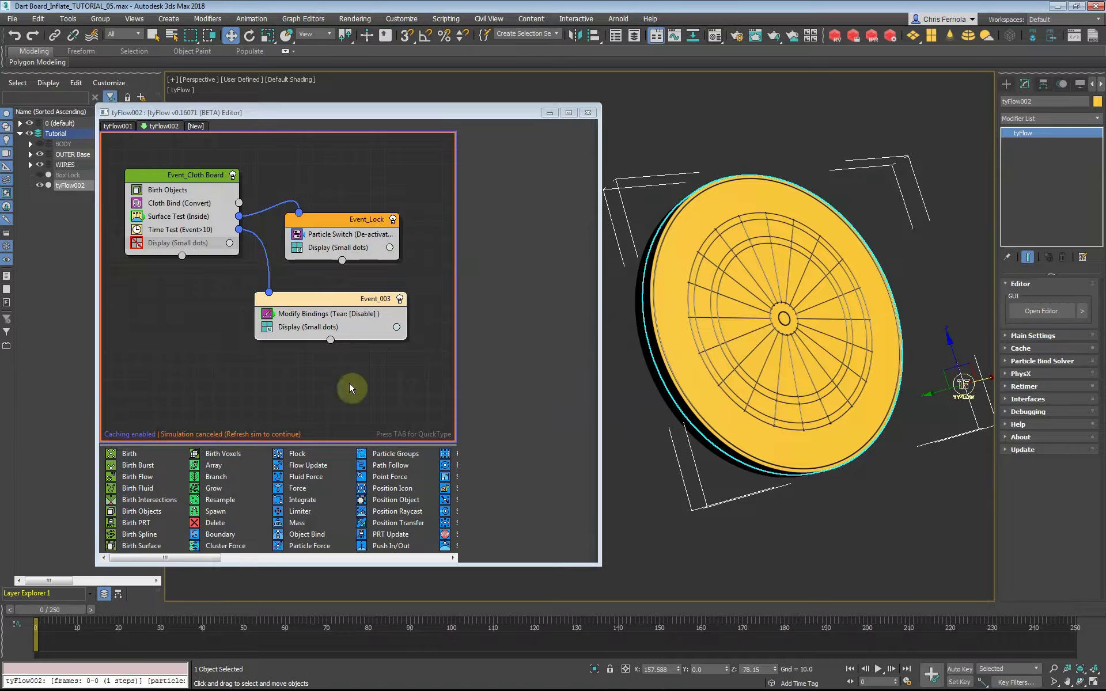
Refresh the tyFlow simulation, play back the inflating board, then return to frame 0.
click(148, 631)
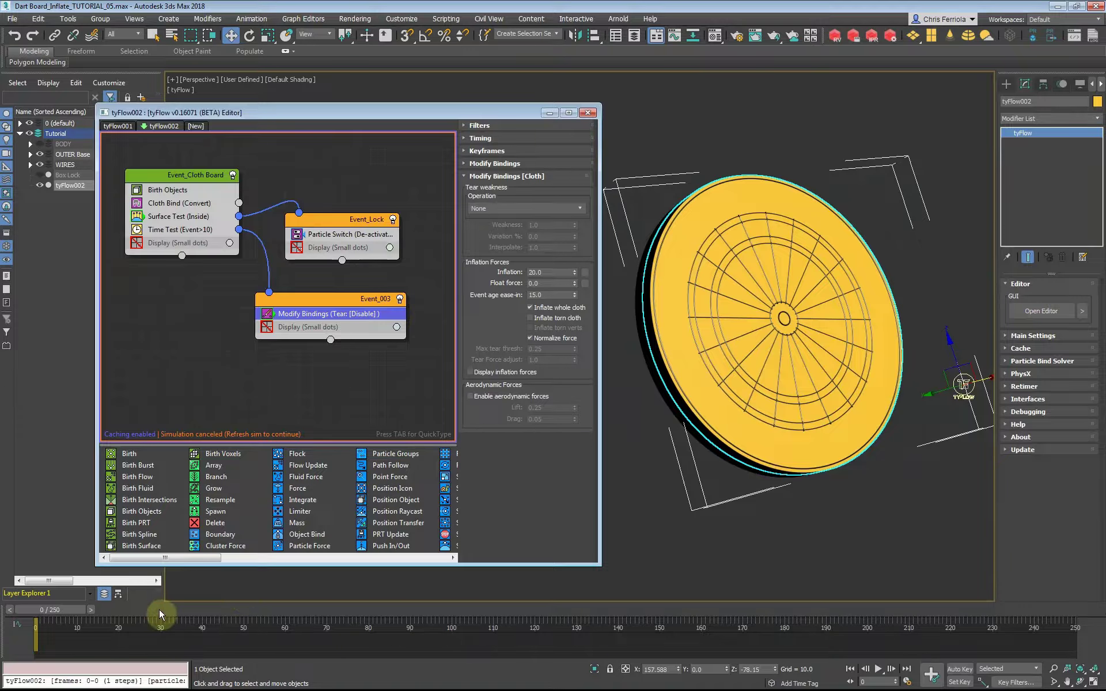
right_click(210, 365)
click(252, 464)
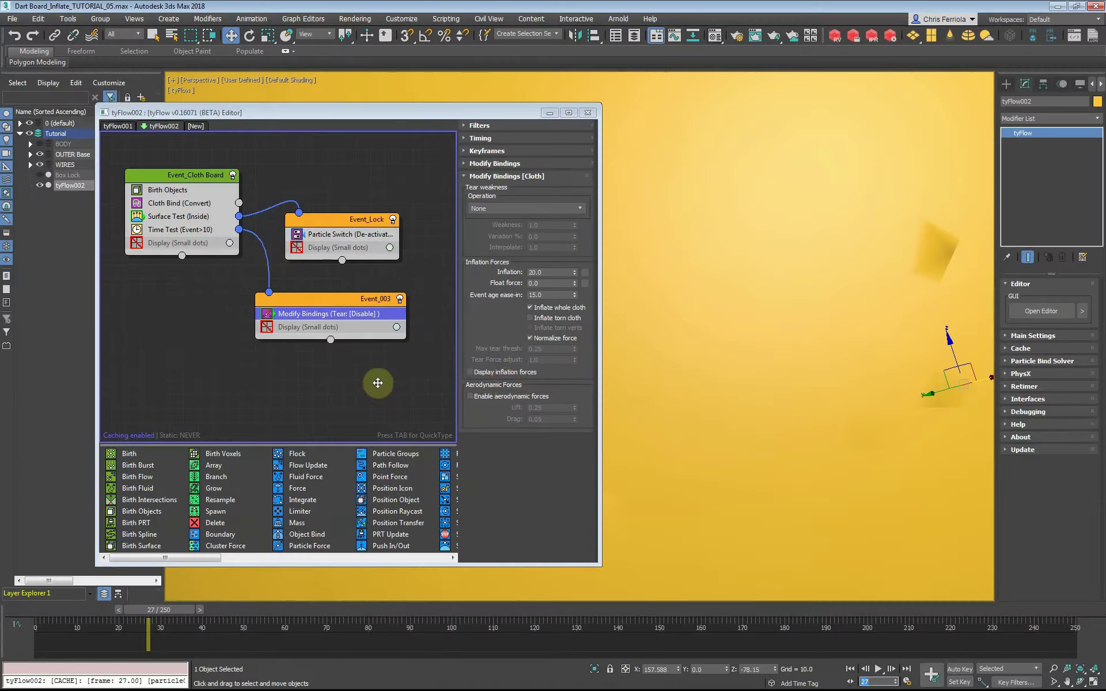
click(892, 671)
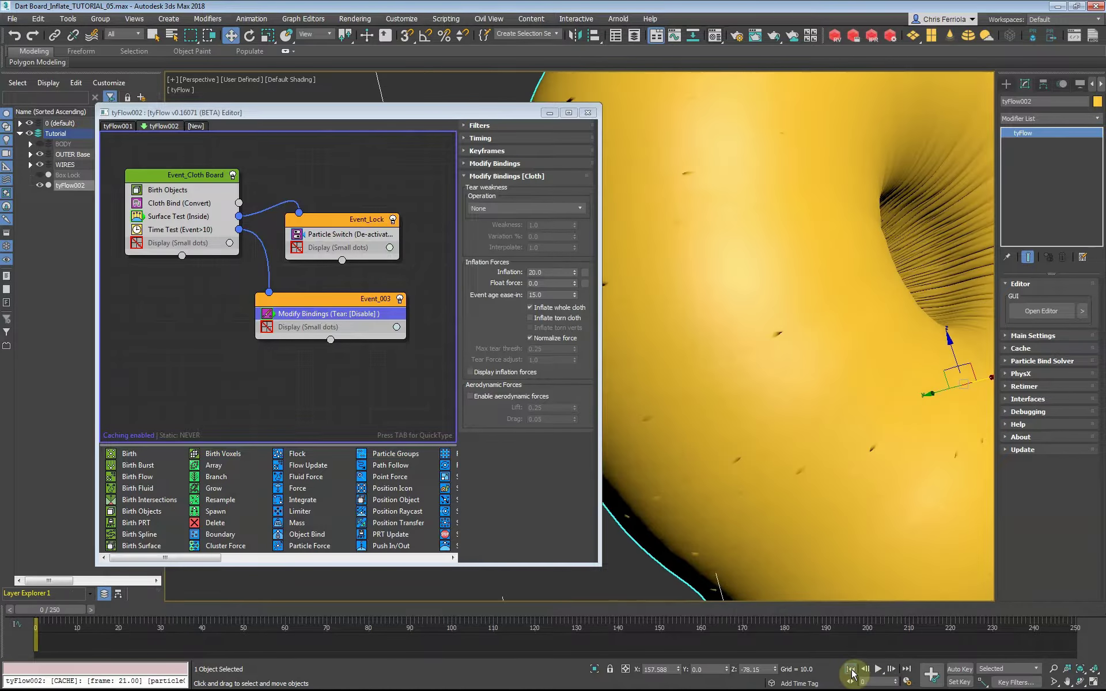
click(850, 669)
click(326, 395)
drag(331, 302, 325, 288)
Add a Slow operator to Event_003 with X velocity slowdown 1.
drag(173, 557, 231, 558)
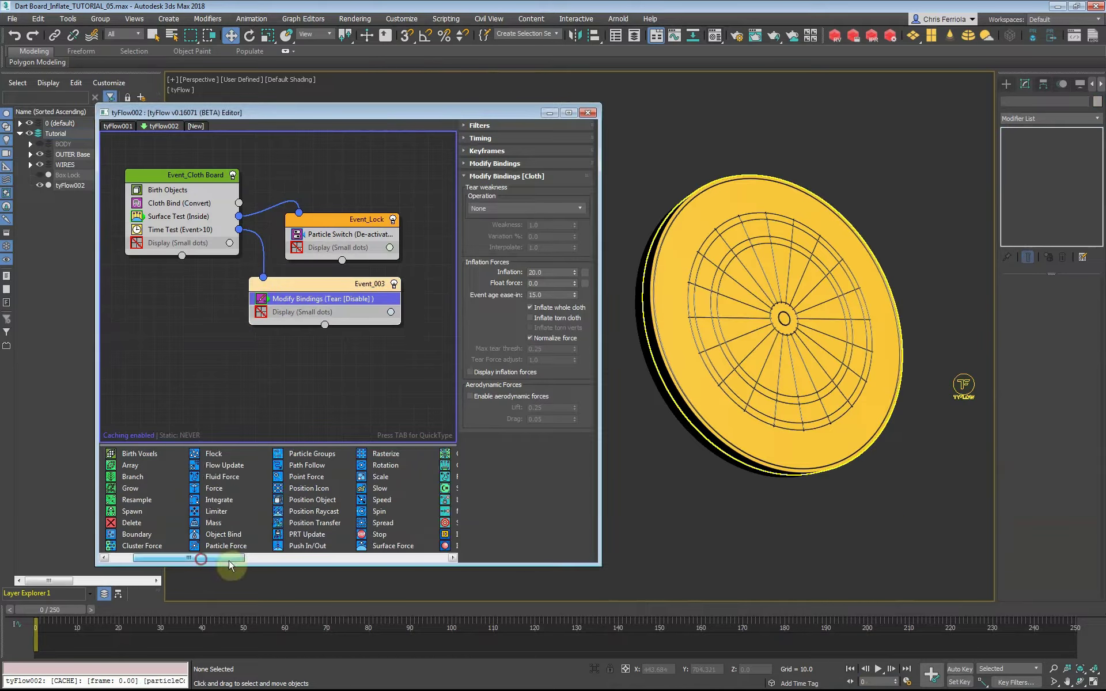
drag(313, 488, 320, 313)
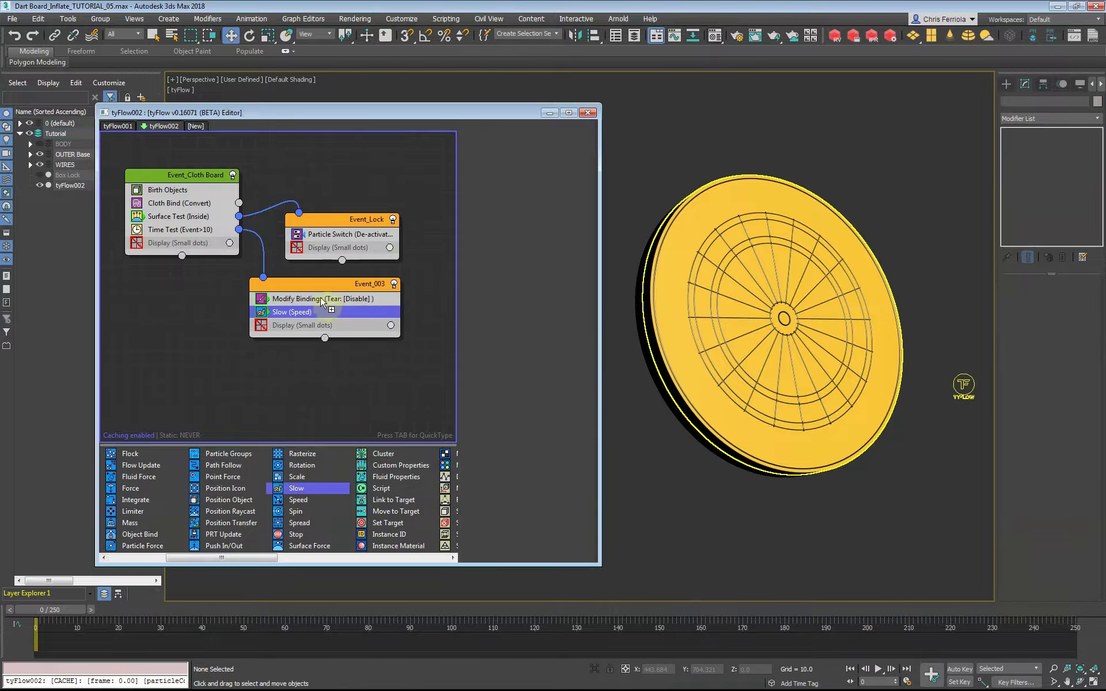
click(300, 312)
double_click(547, 186)
text(100.0)
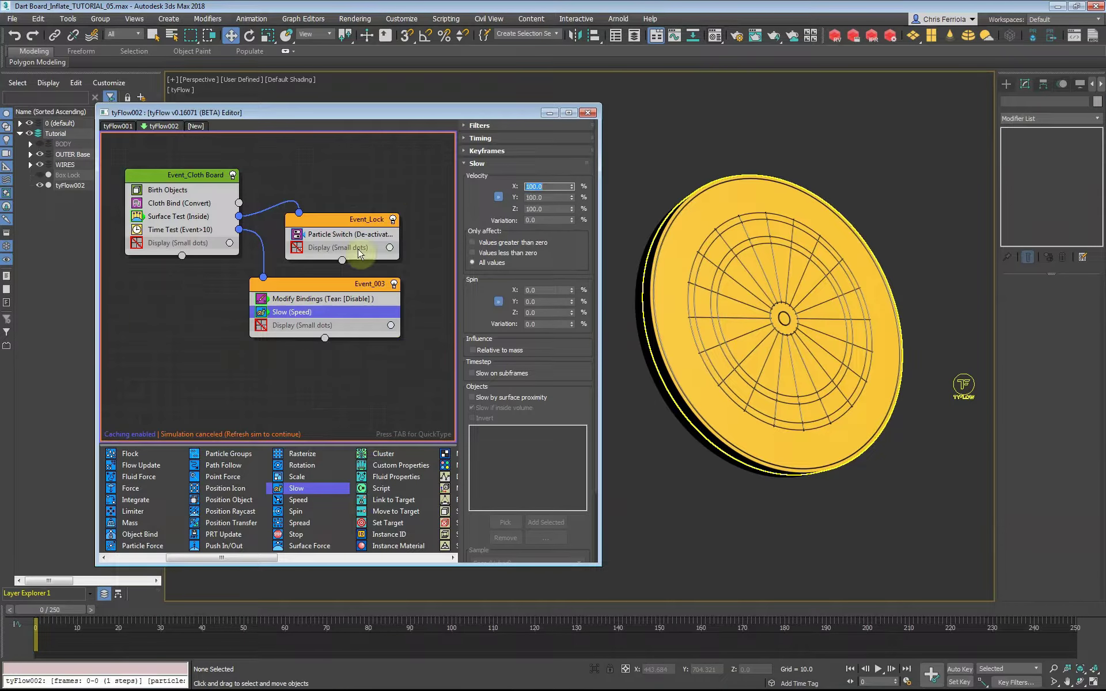
Add a Collision operator using the WIRES objects (Torus06 to Line001) and OUTER Base as colliders.
drag(222, 557, 392, 557)
drag(302, 488, 299, 324)
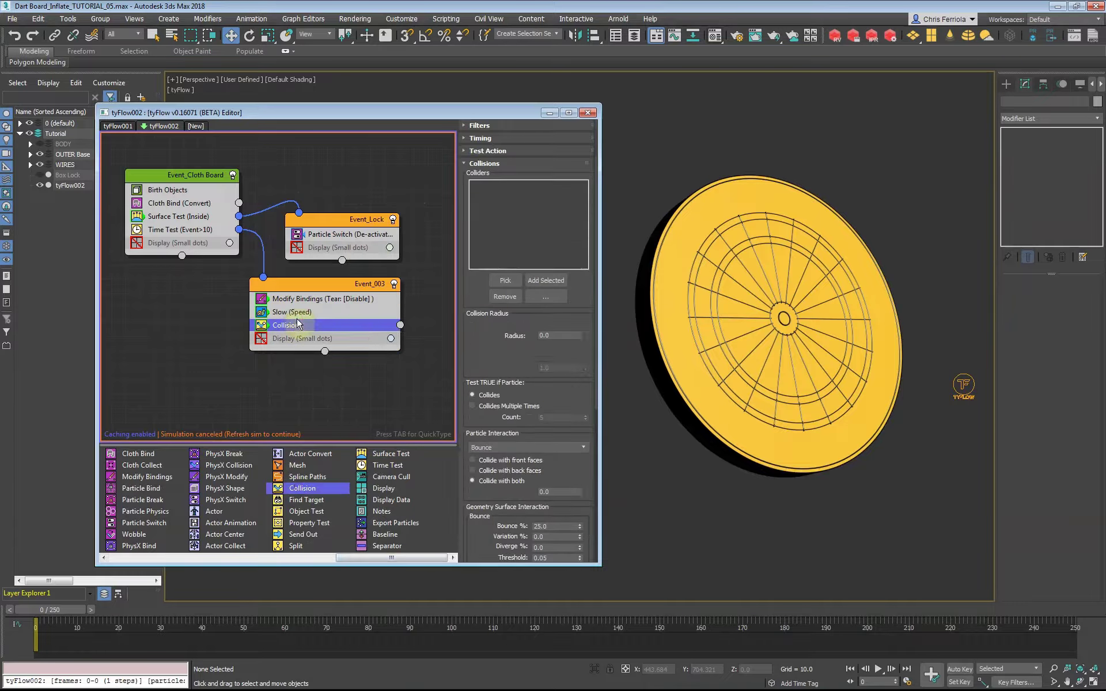
click(546, 296)
click(576, 314)
click(10, 78)
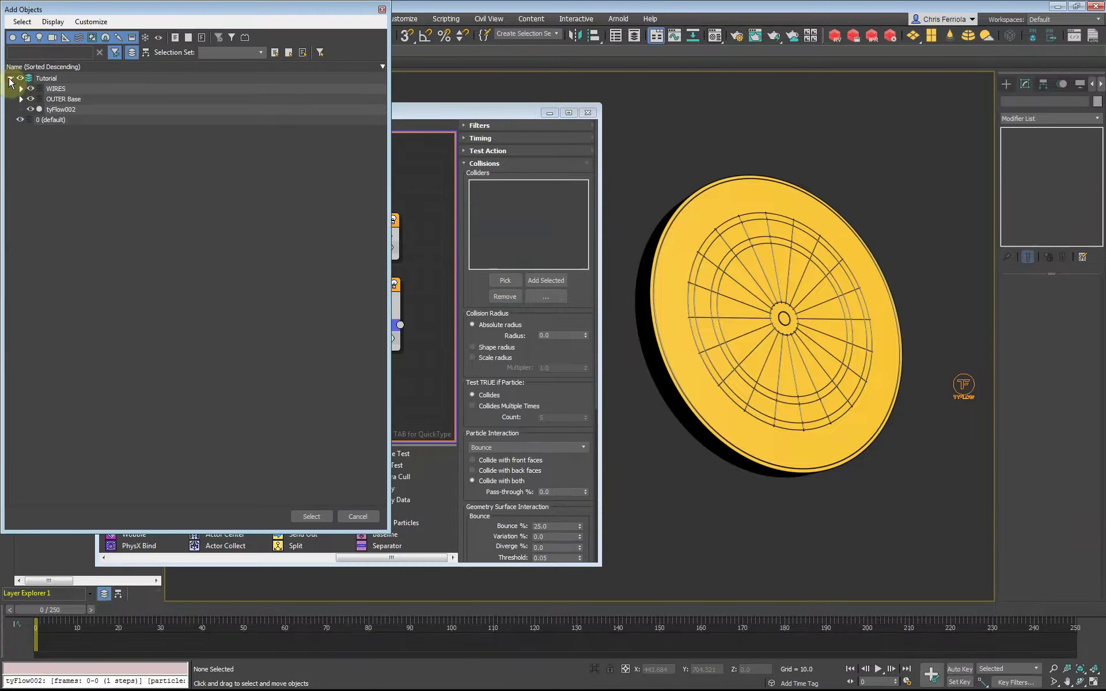
click(21, 89)
click(68, 99)
shift+click(69, 368)
click(21, 378)
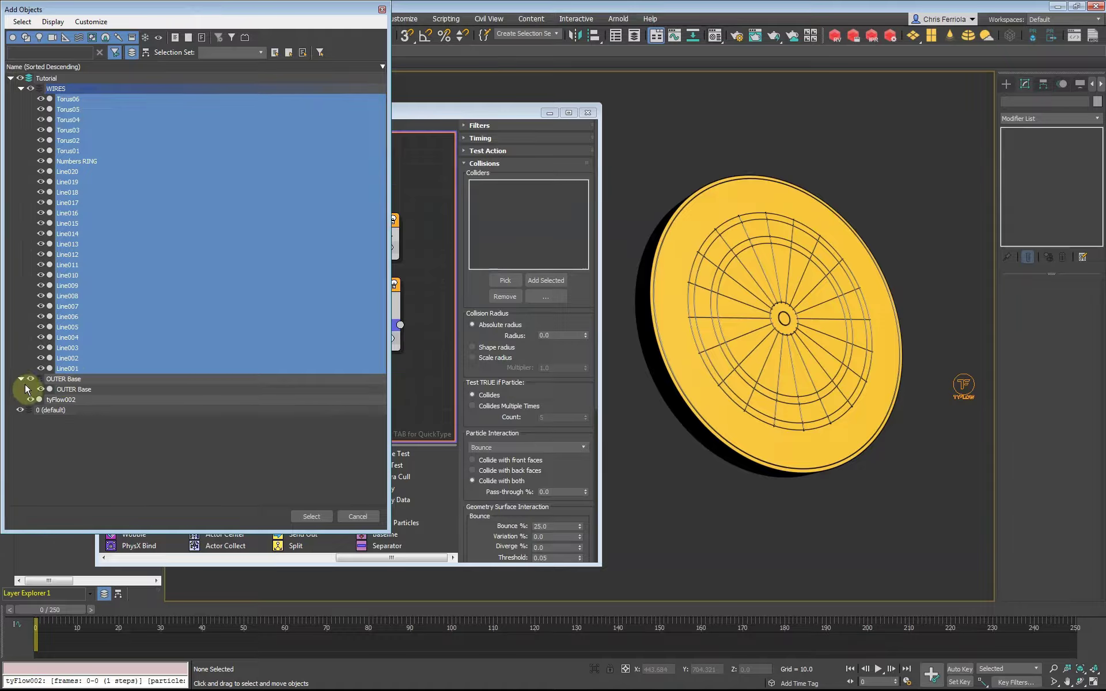
ctrl+click(75, 390)
click(311, 516)
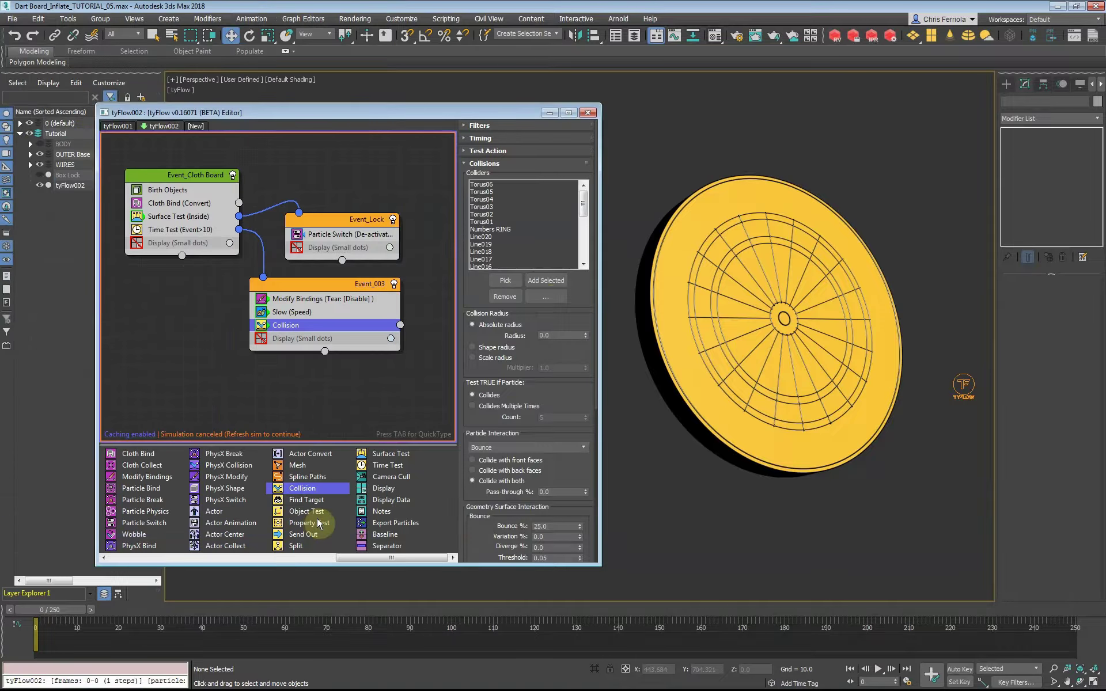
Set collision radius 0.5, with bounce, friction variation and inherit motion all 0.
click(553, 335)
text(0.5)
key(Return)
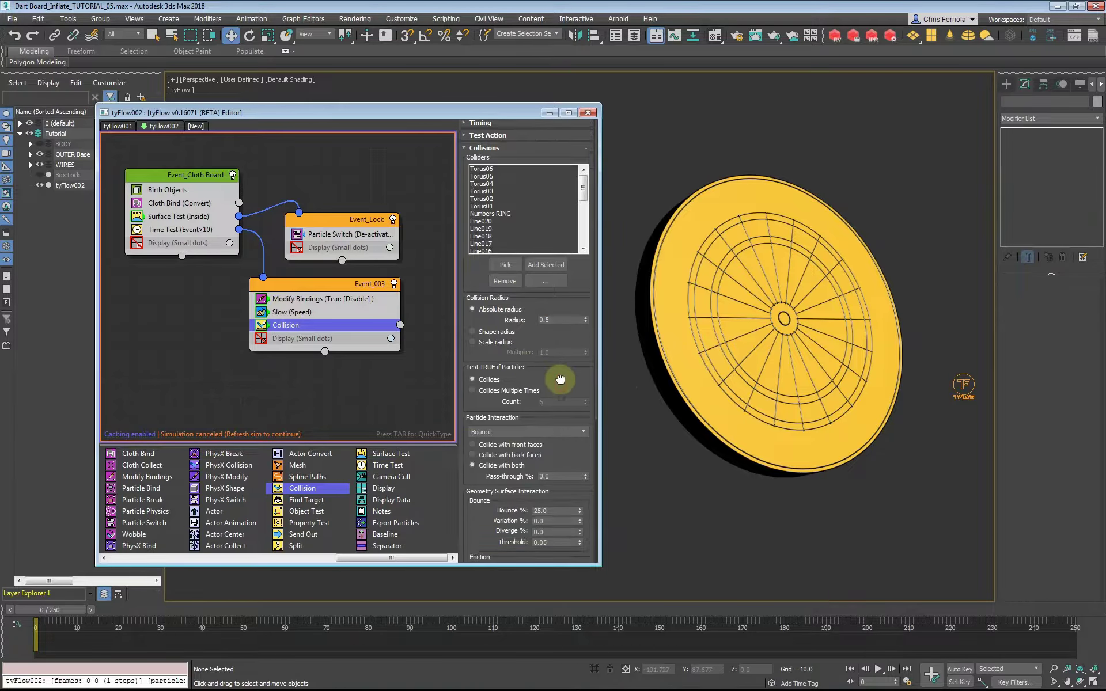
scroll(571, 345, down, 5)
scroll(570, 305, down, 2)
right_click(580, 308)
scroll(483, 334, down, 1)
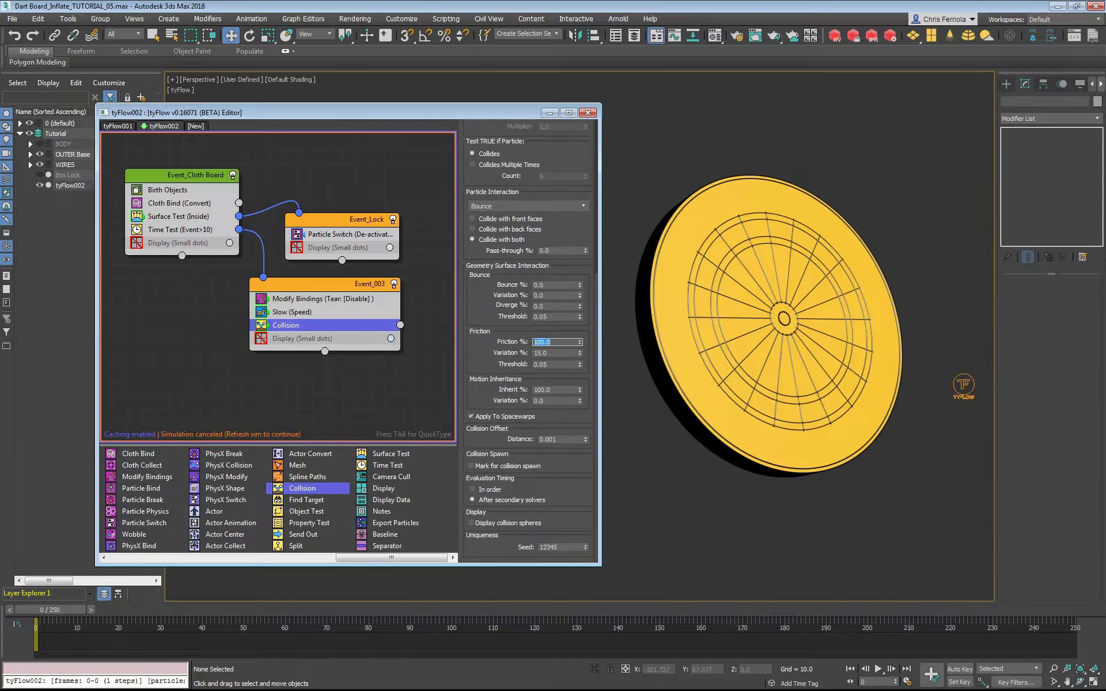
right_click(580, 353)
right_click(579, 390)
Go to frame 28 and refresh the simulation with collisions.
click(164, 608)
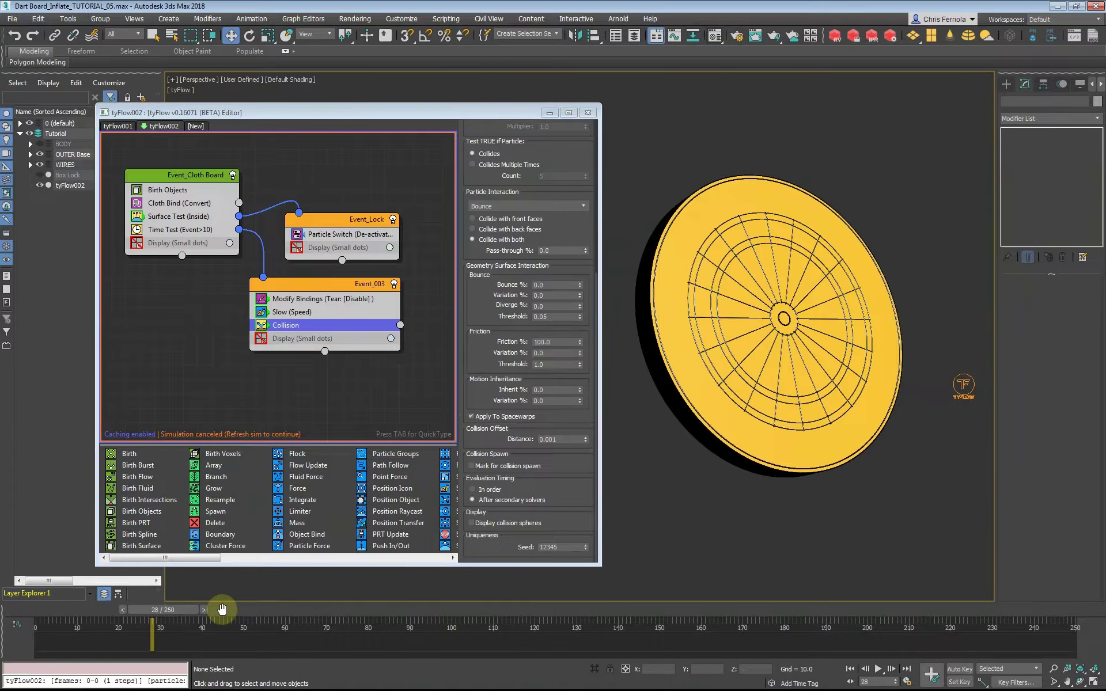
right_click(241, 392)
click(285, 485)
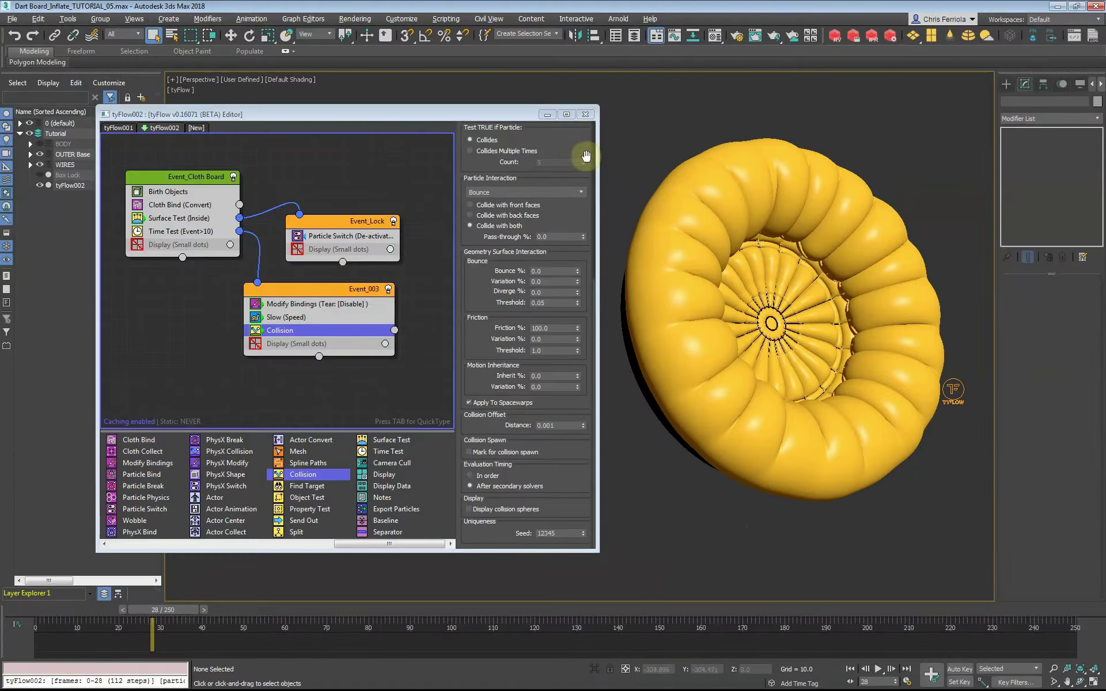
Switch the viewport to clay shading and inspect the inflation at frames 10 and 13.
click(276, 79)
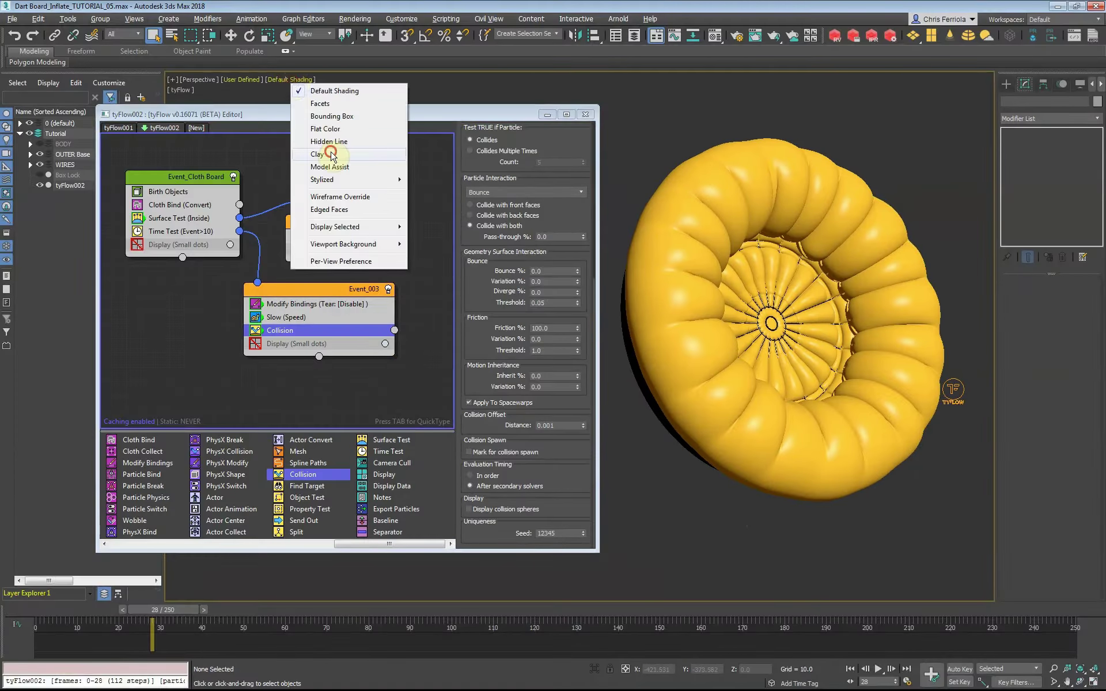
click(300, 144)
alt+middle_drag(804, 310, 829, 328)
click(876, 681)
text(10)
key(Return)
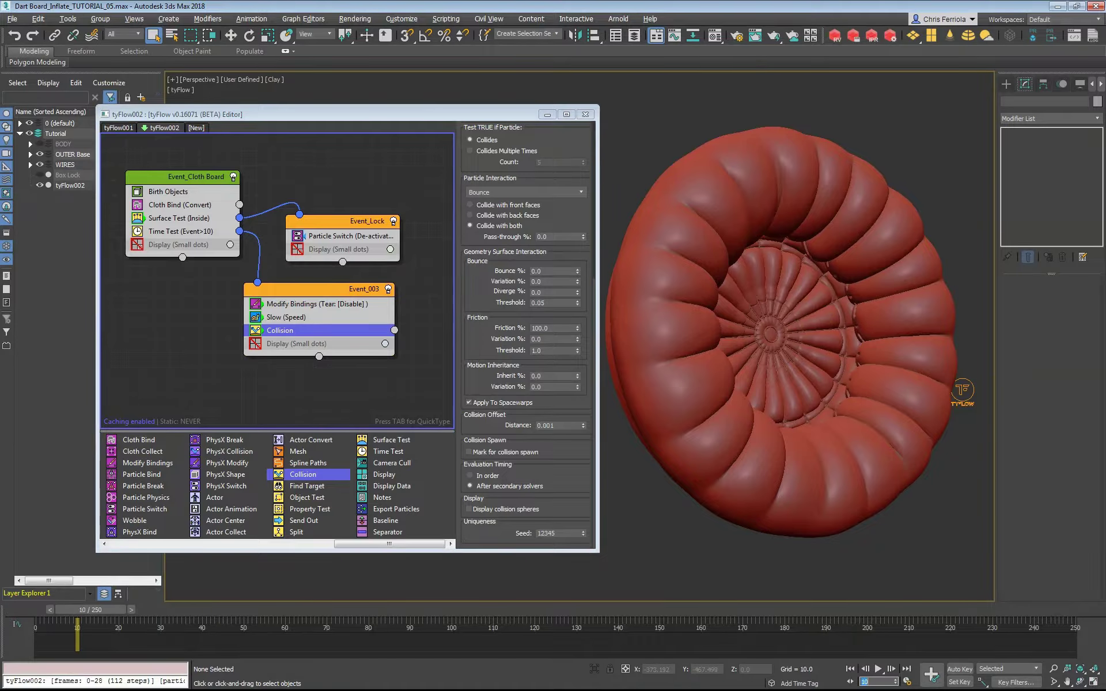
text(13)
key(Return)
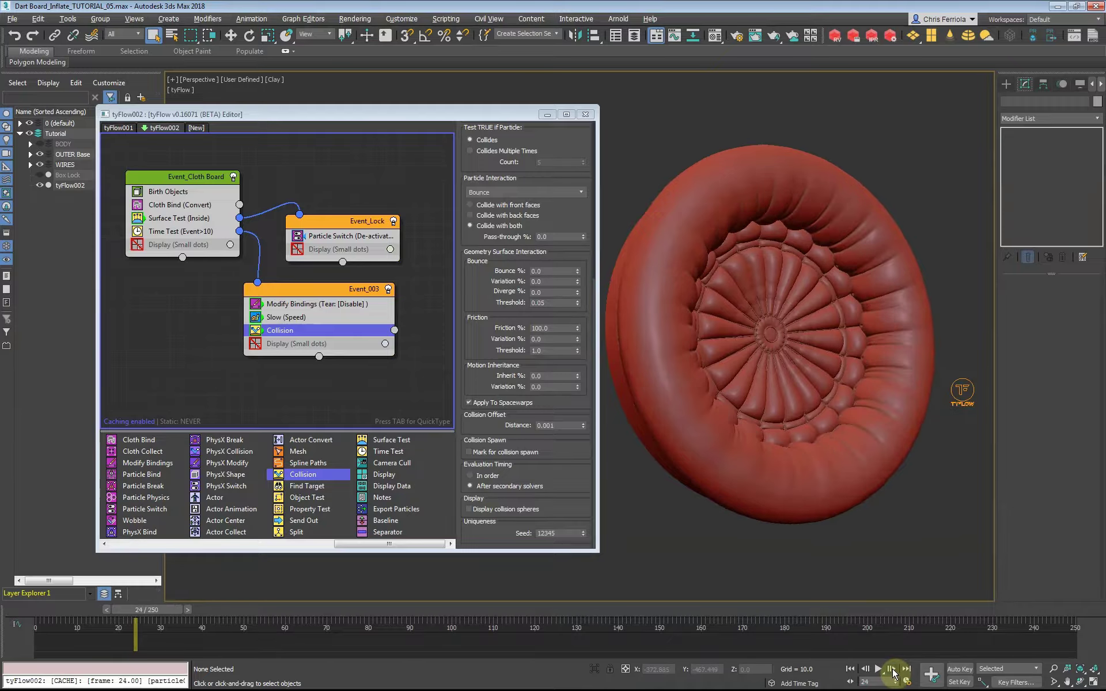
click(879, 670)
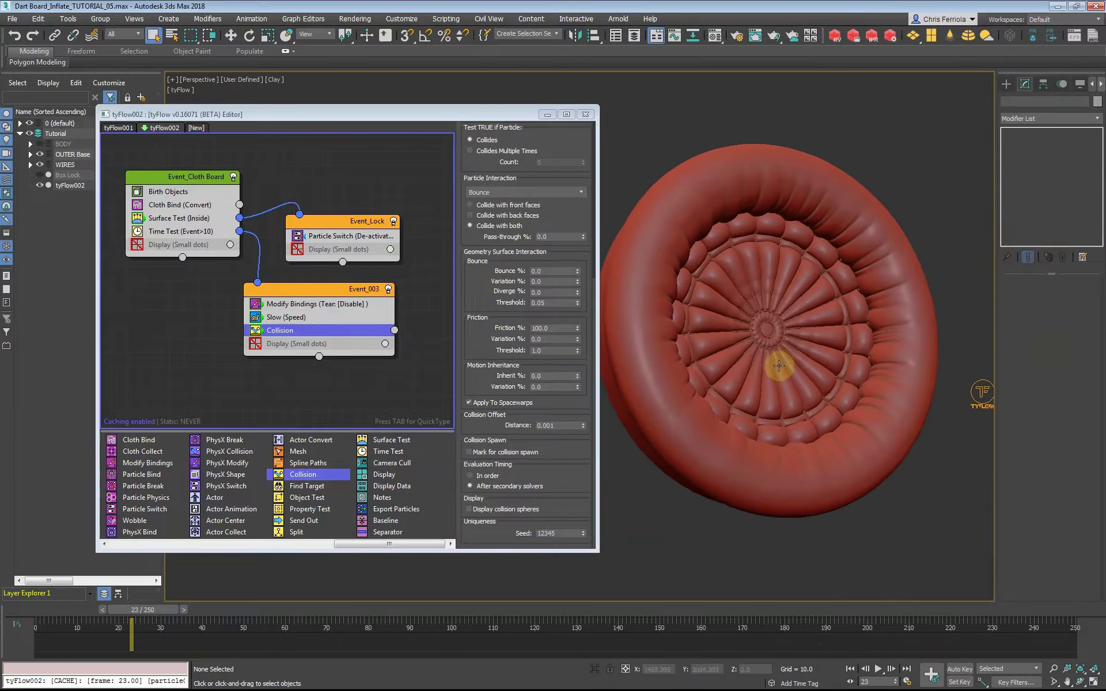
Rename Event_003 to Event_Inflate.
double_click(366, 289)
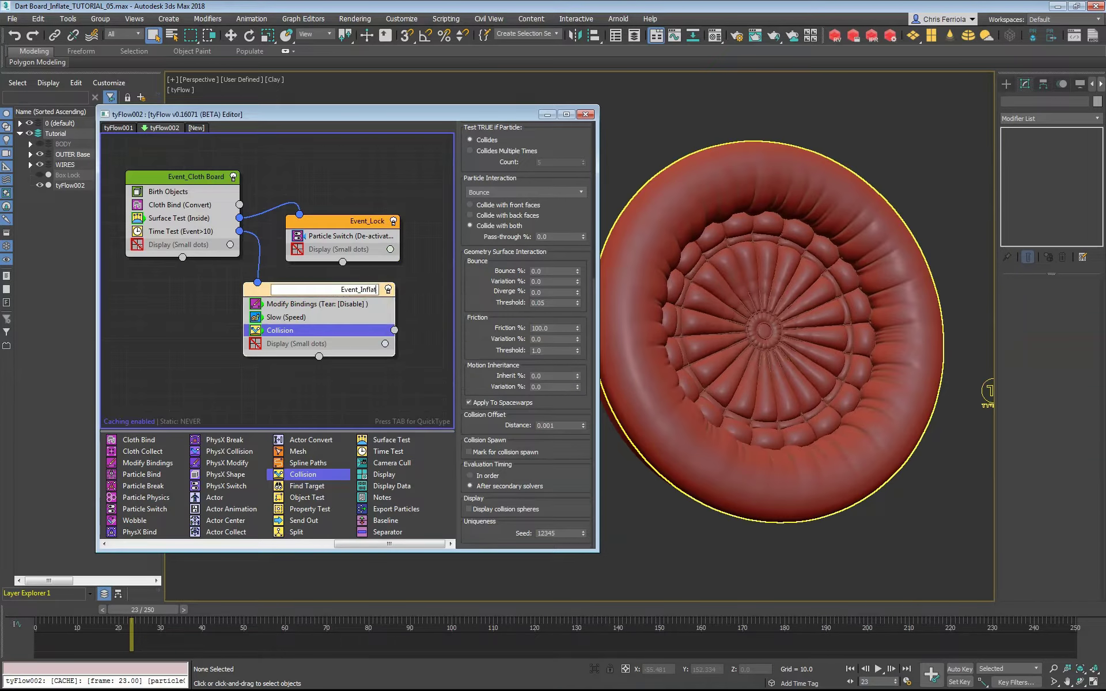
text(e)
click(417, 348)
Add a Time Test to Event_Inflate that checks the frame number (Equal 23).
click(851, 670)
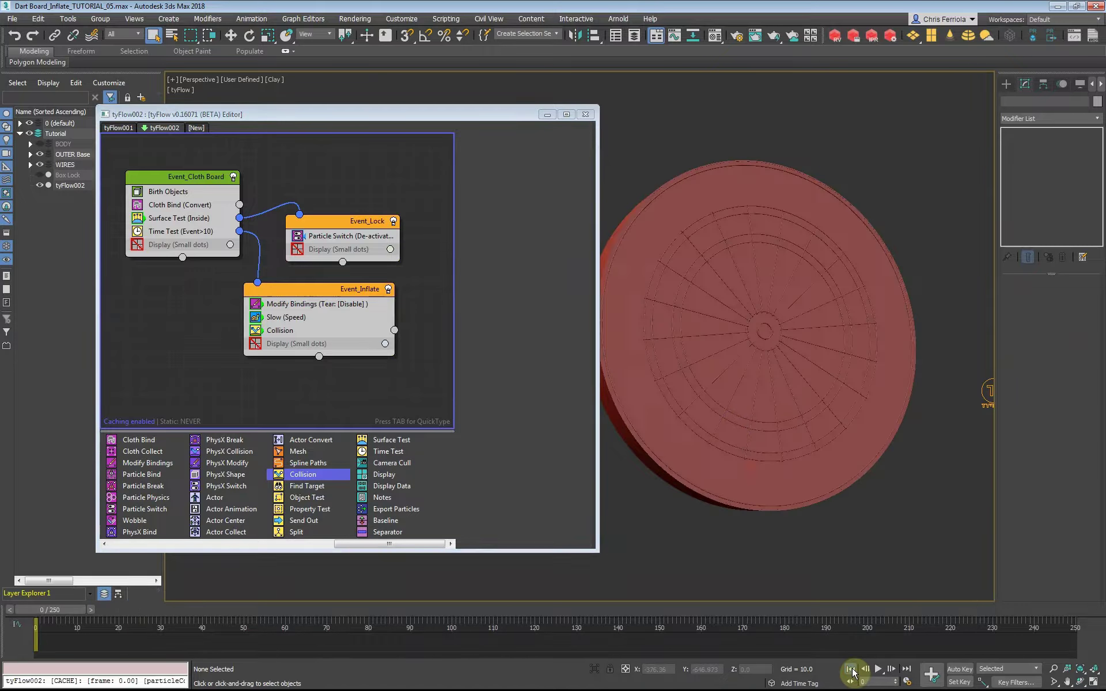
drag(388, 452, 320, 344)
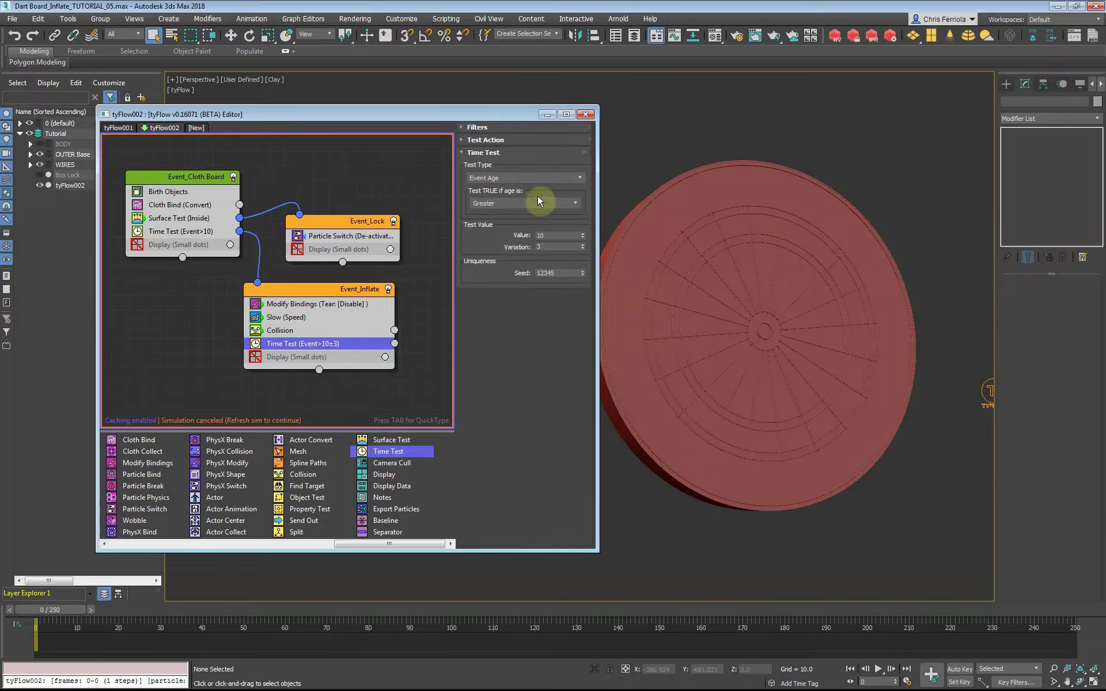
click(508, 204)
text(23)
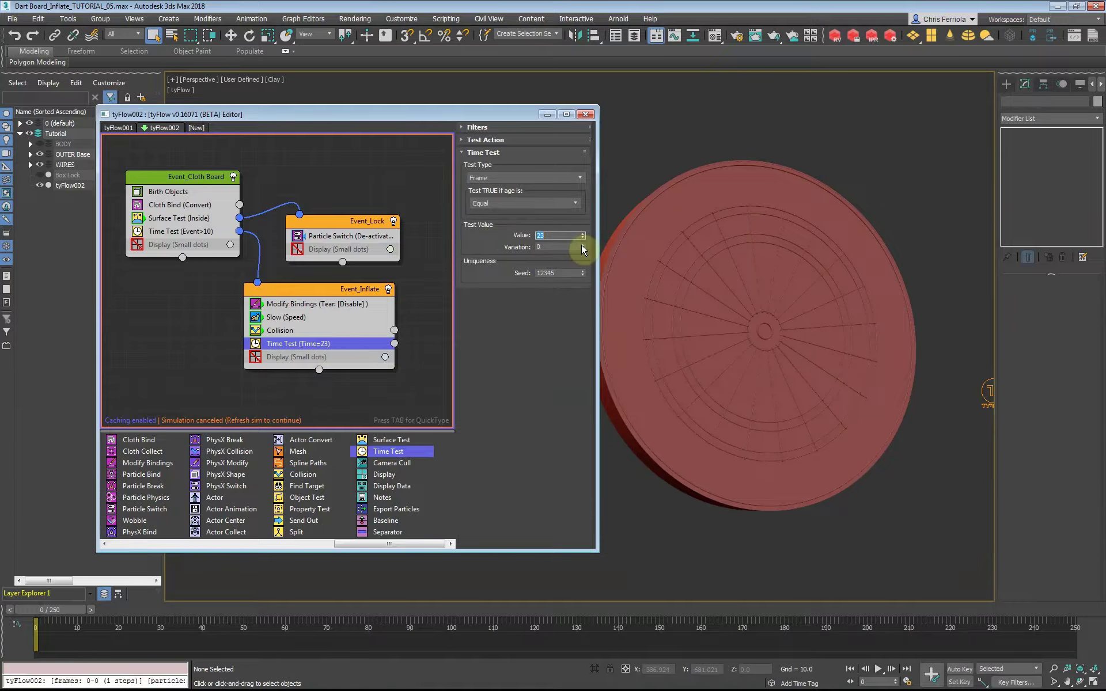
mouse_move(396, 334)
middle_down()
mouse_move(319, 288)
mouse_move(344, 250)
middle_up()
Create Event_004 with a Particle Switch and wire the Time Test into it.
click(190, 545)
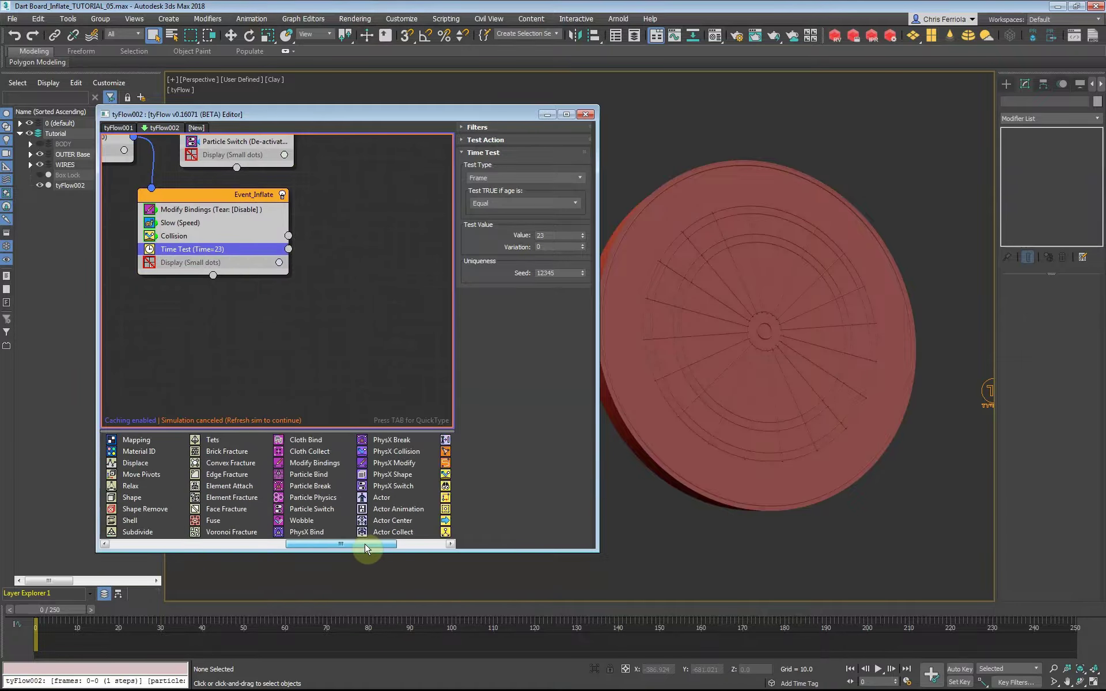
drag(366, 548, 386, 549)
drag(228, 509, 371, 259)
mouse_move(331, 351)
middle_down()
mouse_move(302, 325)
mouse_move(310, 315)
middle_up()
drag(377, 234, 351, 239)
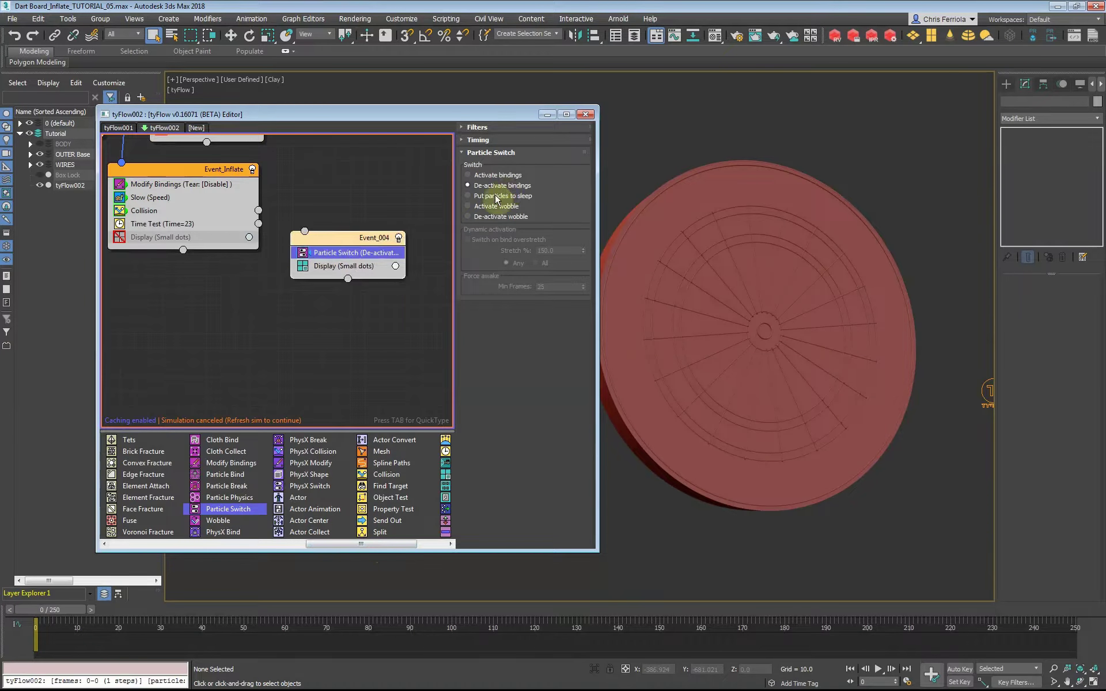
mouse_move(258, 224)
mouse_down()
mouse_move(352, 256)
mouse_move(453, 262)
mouse_up()
Add a Slow operator to Event_004 with velocity slowdown 1.
drag(333, 544, 228, 545)
drag(213, 474, 354, 283)
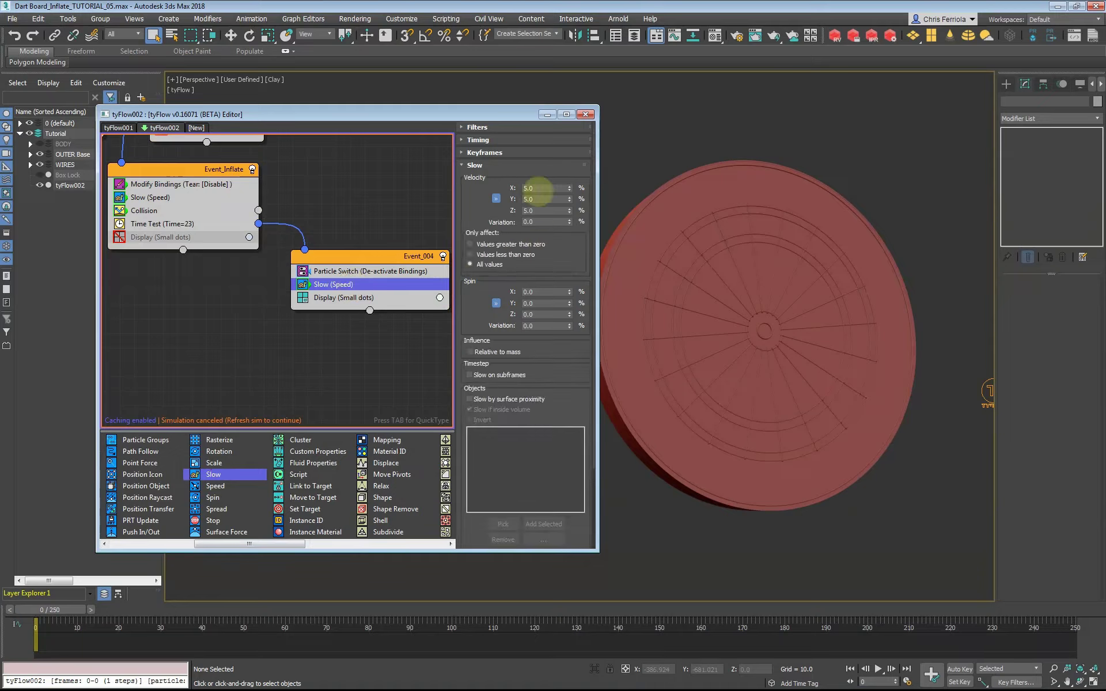
double_click(538, 189)
text(100)
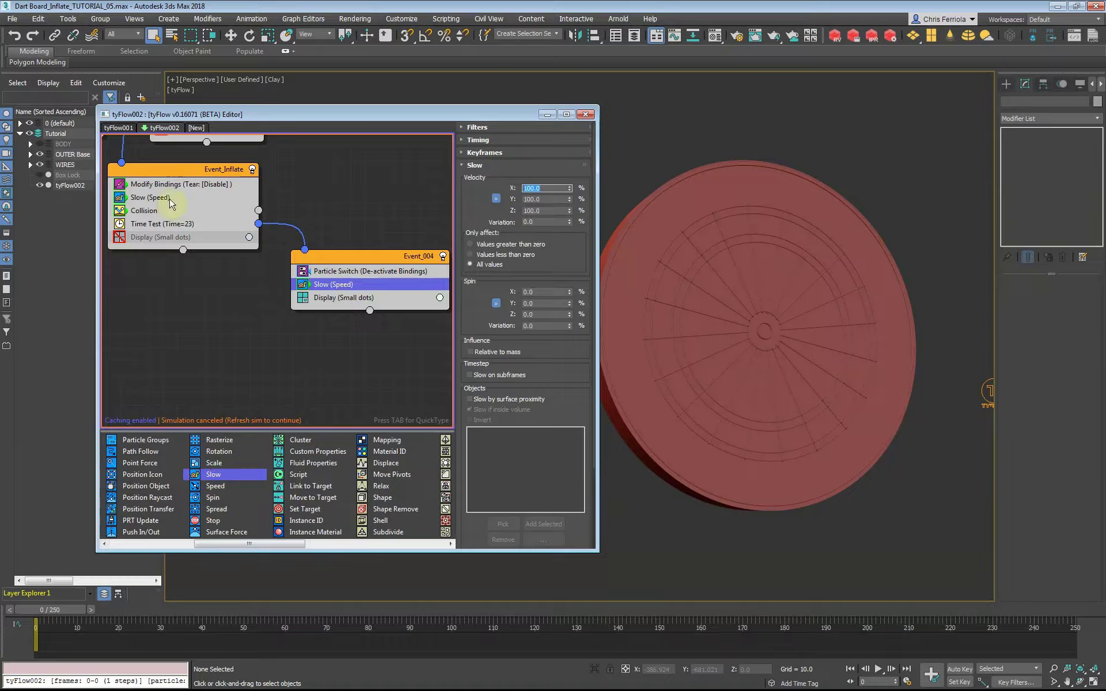
Copy Event_Inflate's Collision operator into Event_004 and add a Stop operator.
click(145, 211)
right_click(190, 216)
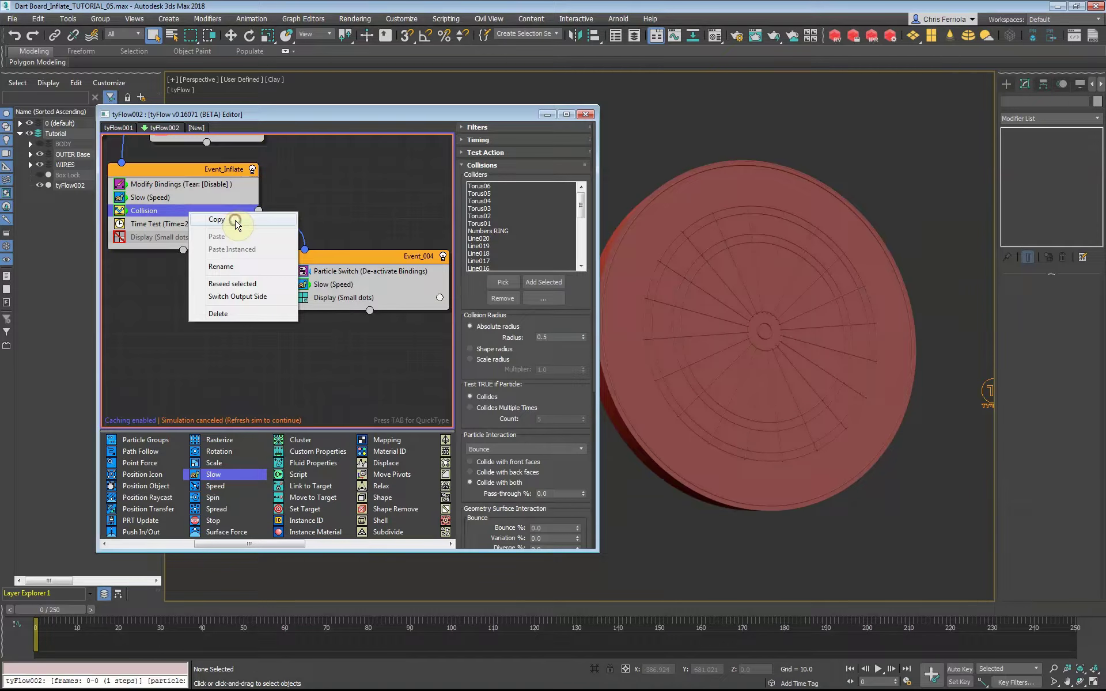
right_click(366, 260)
click(393, 297)
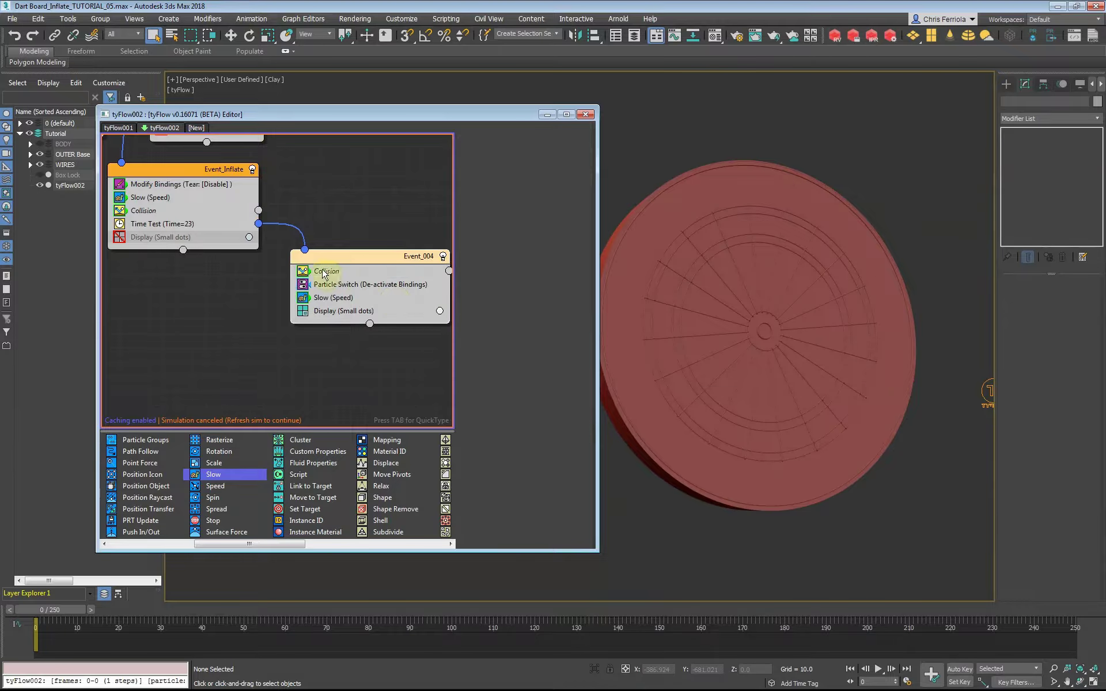
click(346, 297)
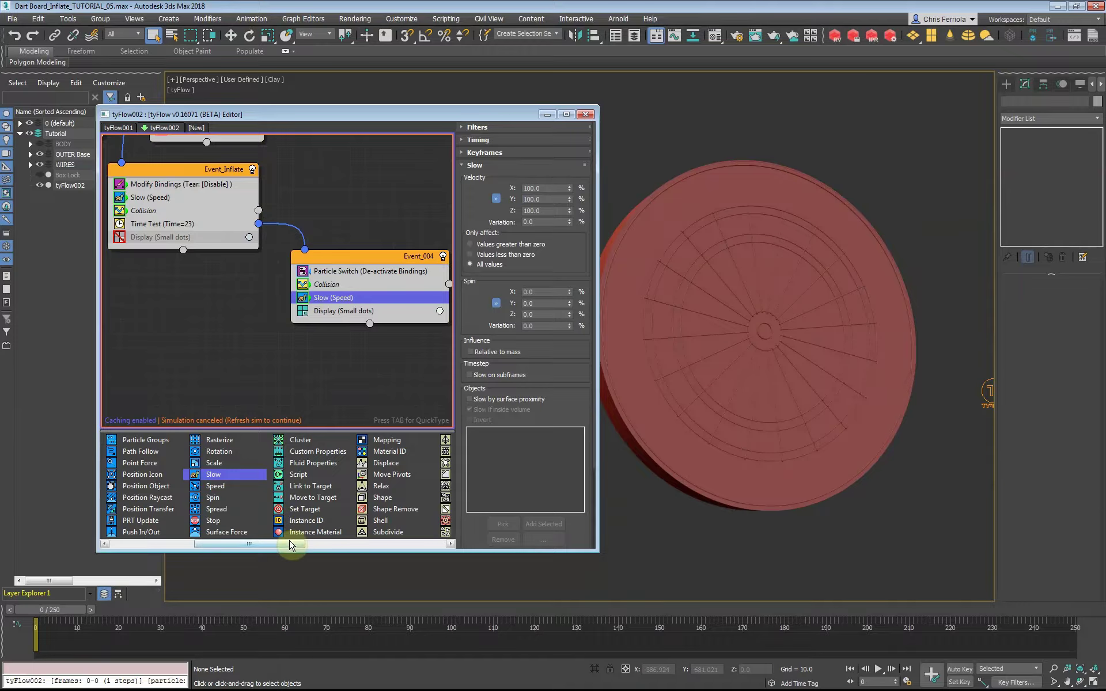
mouse_move(288, 544)
mouse_down()
mouse_move(259, 544)
mouse_move(351, 311)
mouse_up()
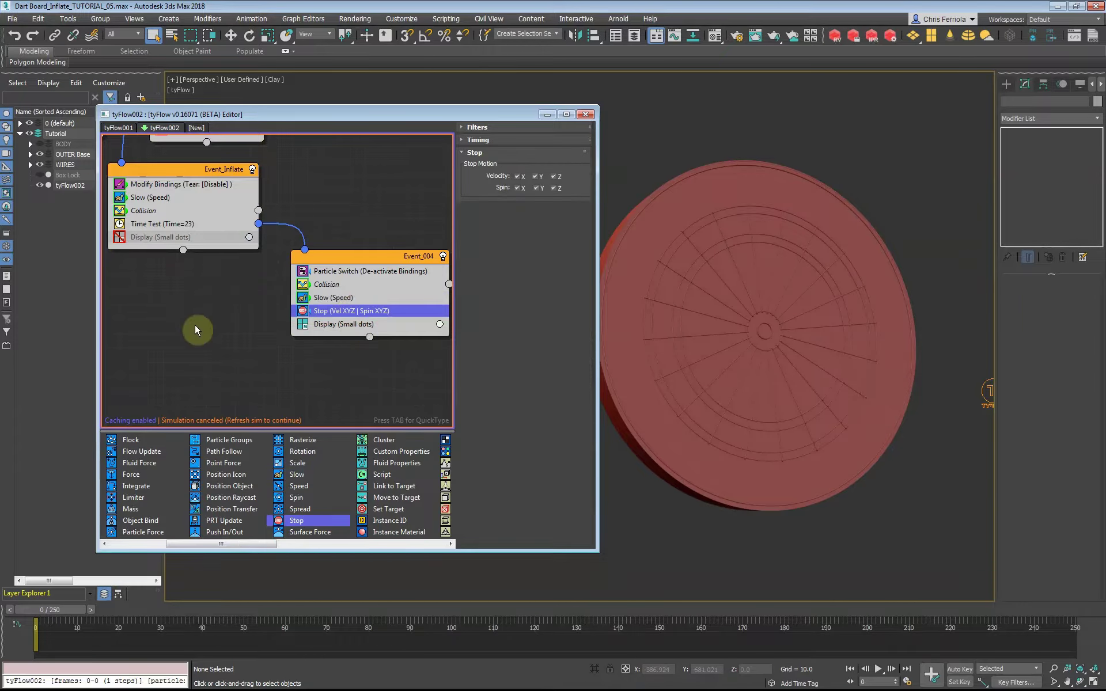
scroll(261, 344, down, 2)
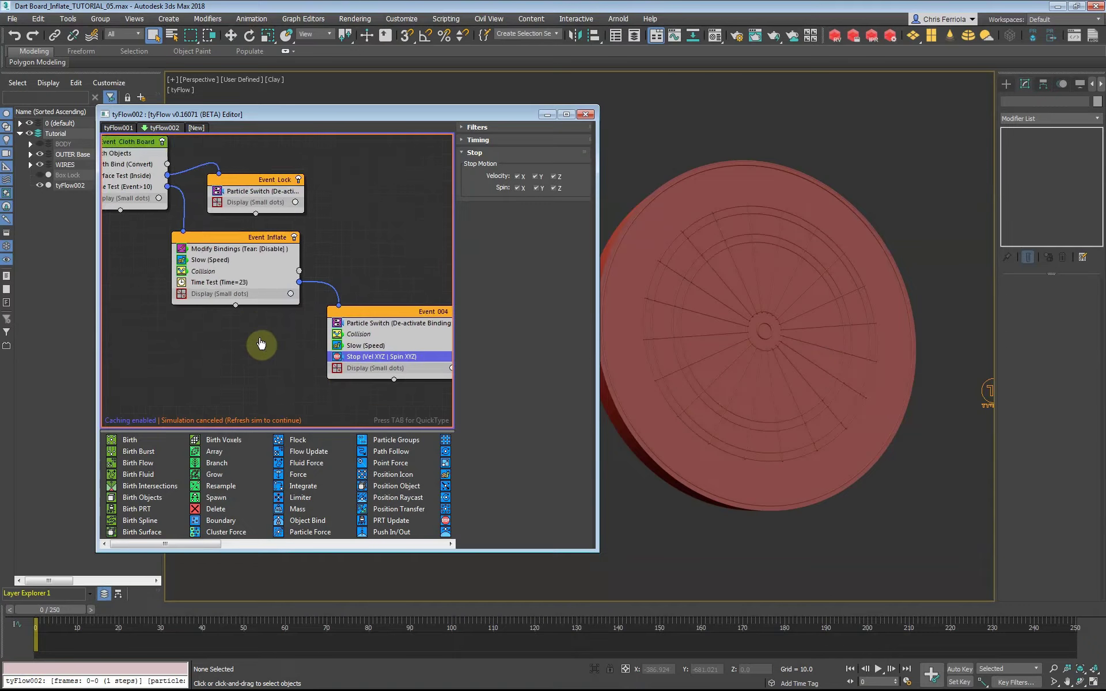
middle_drag(261, 344, 222, 302)
Rename Event_004 to Event_STOP and move to frame 29.
right_click(408, 266)
click(418, 279)
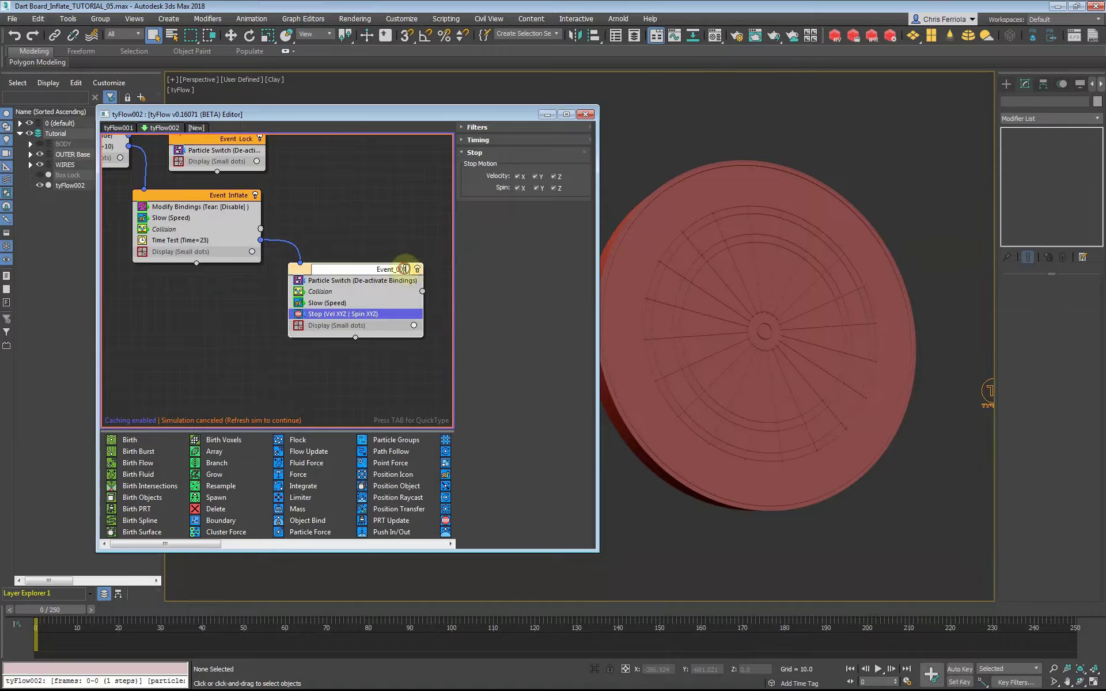
text(STOP)
key(Return)
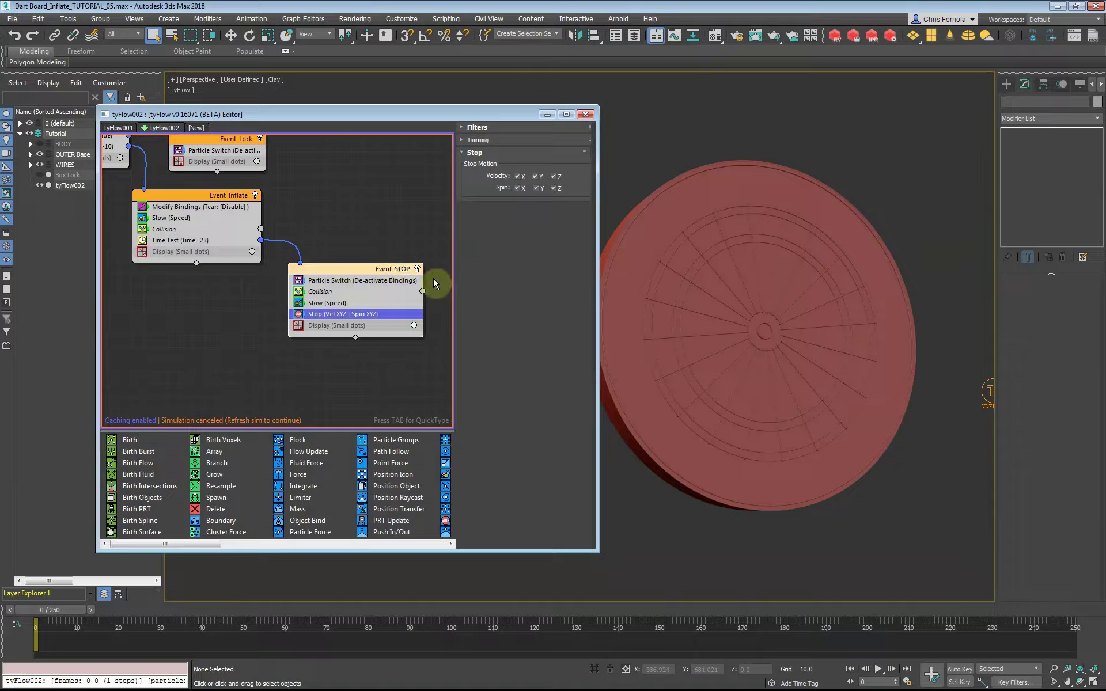
click(168, 614)
right_click(332, 380)
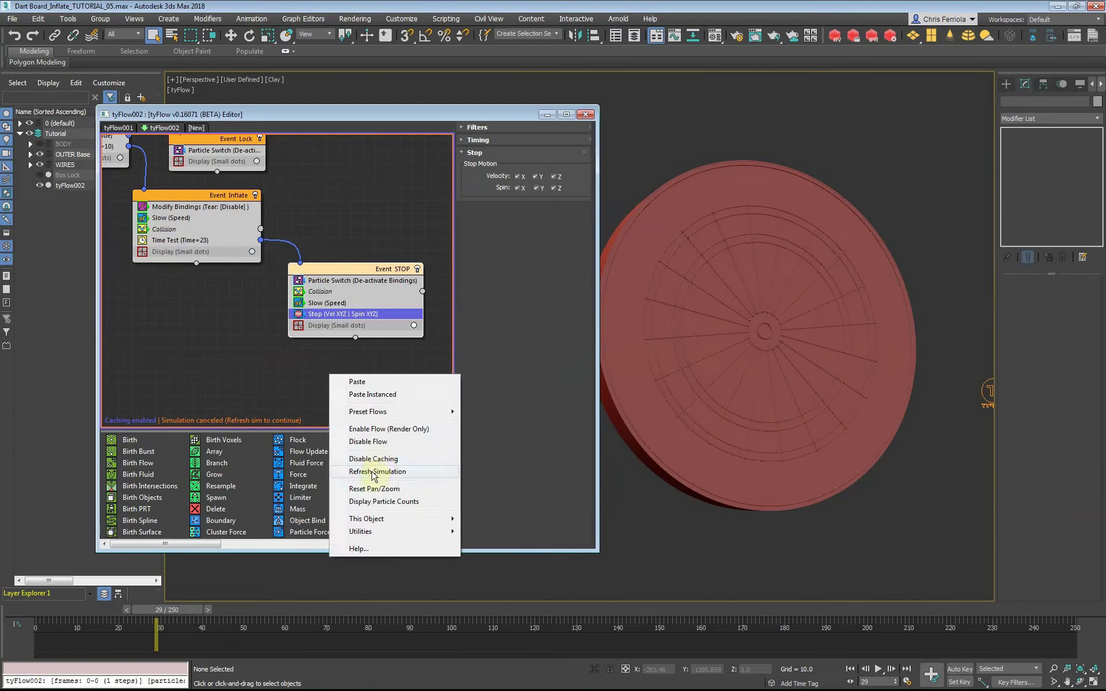
Refresh the simulation, step forward from frame 21 checking the board's shape, then return to frame 0.
click(375, 475)
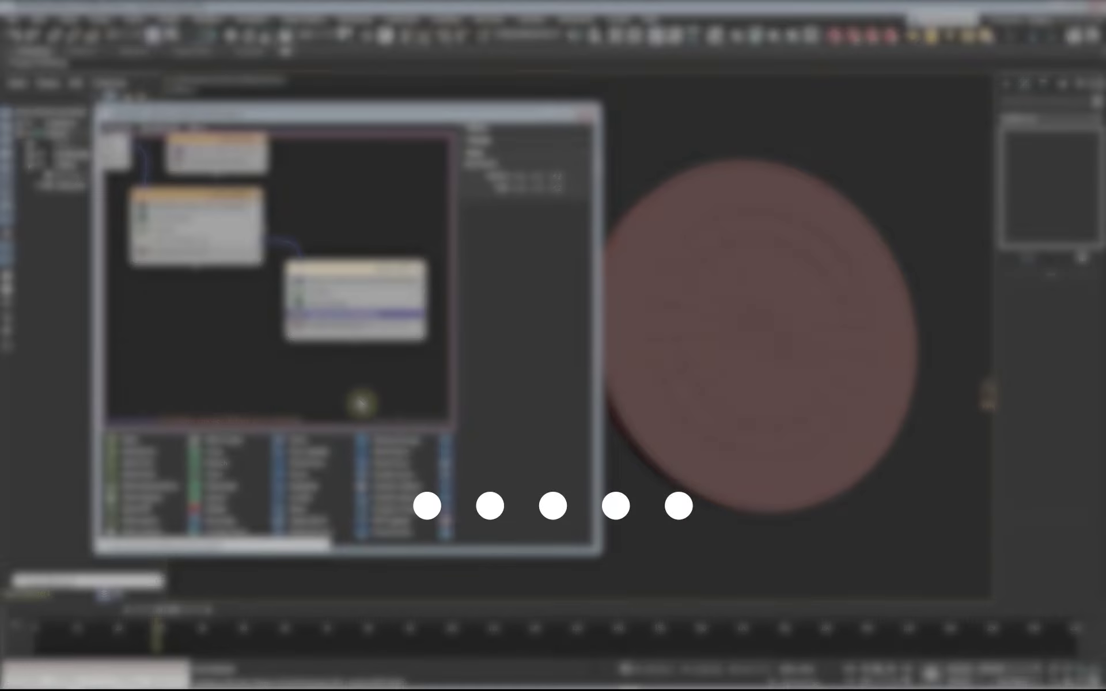
text(21)
key(Return)
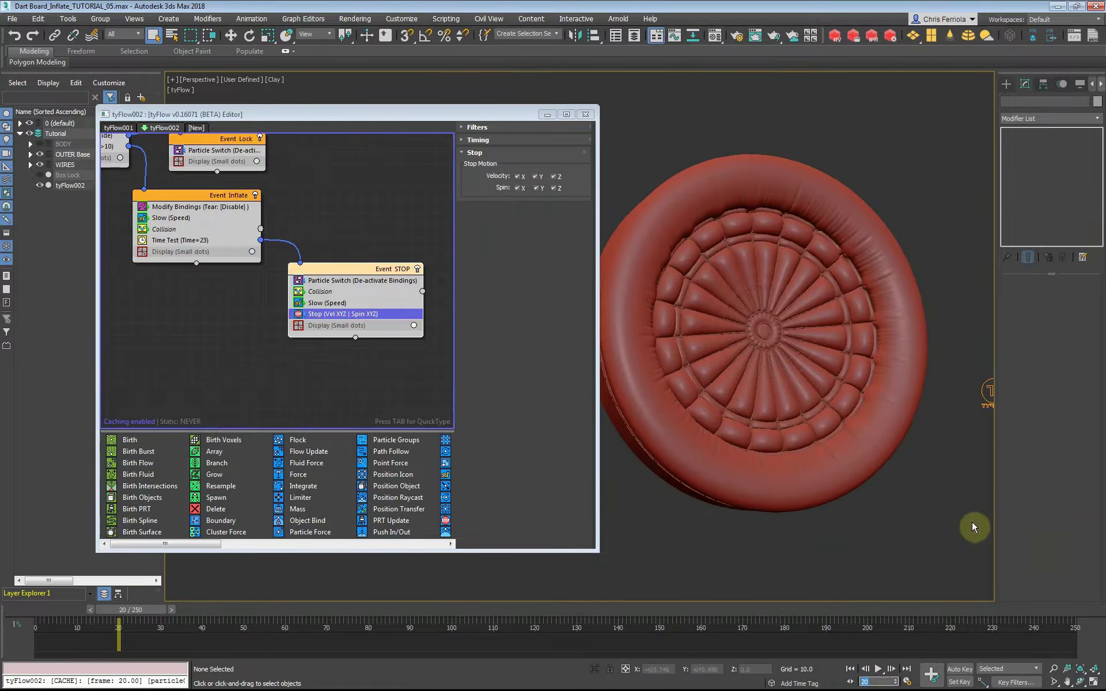
click(891, 669)
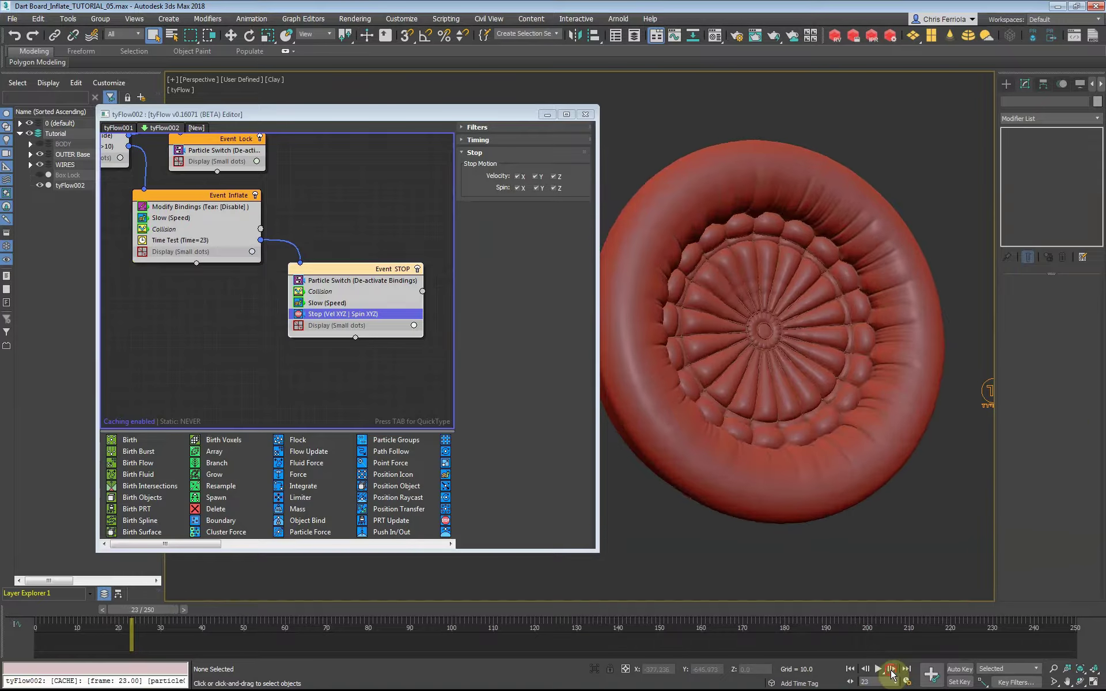
click(891, 671)
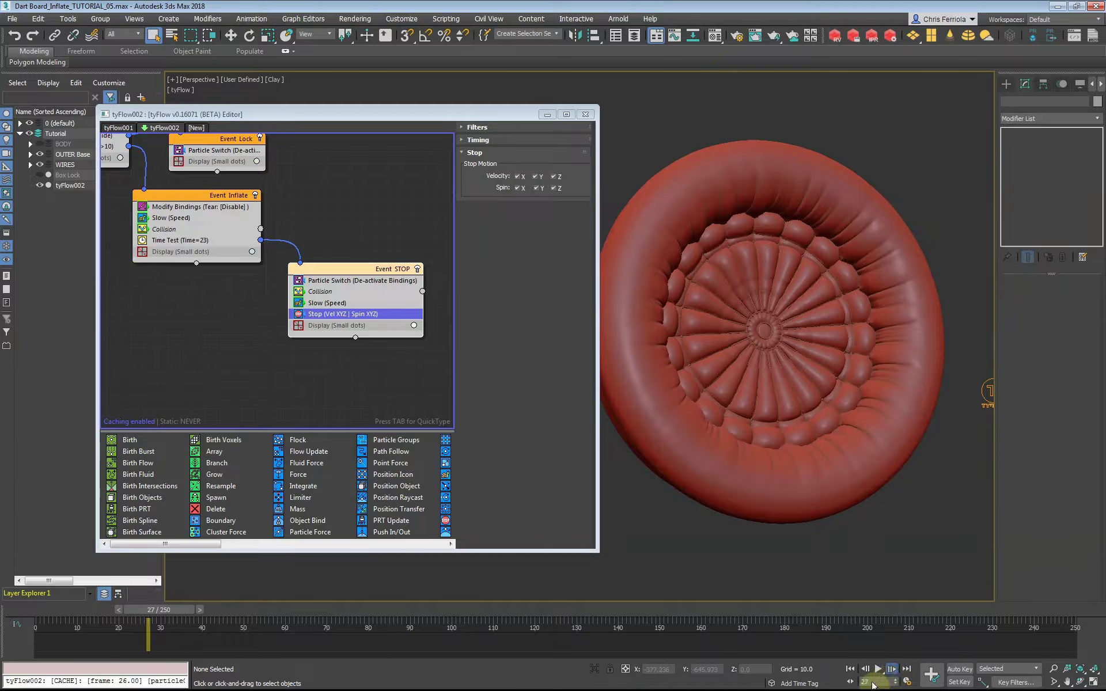
click(925, 347)
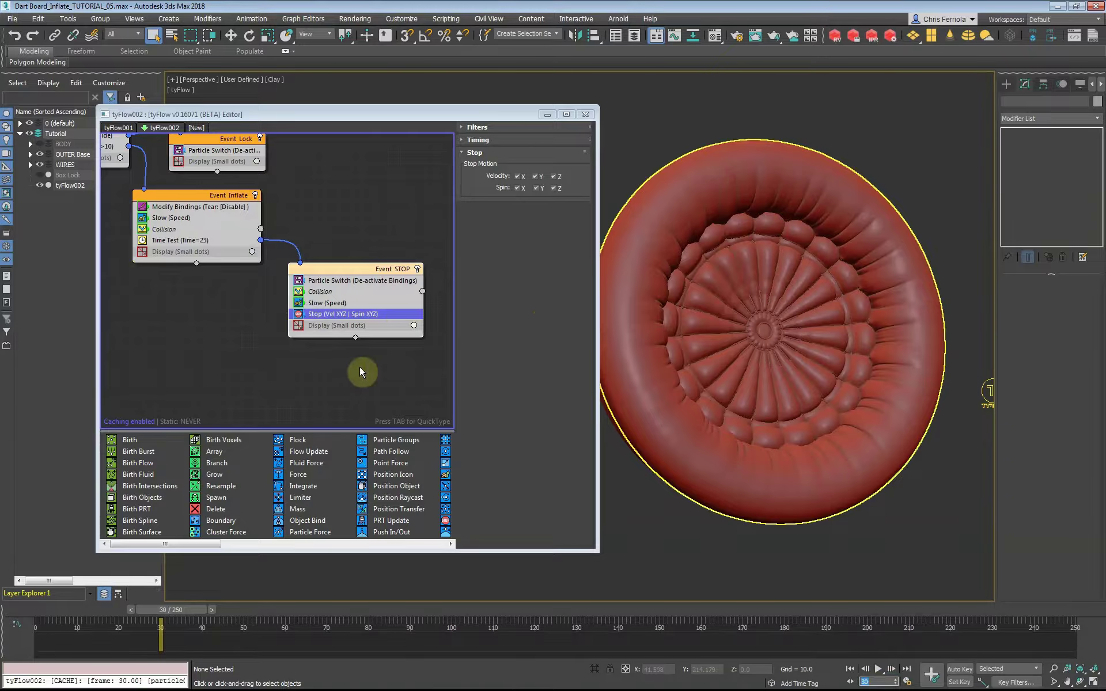
middle_drag(361, 369, 266, 344)
click(849, 669)
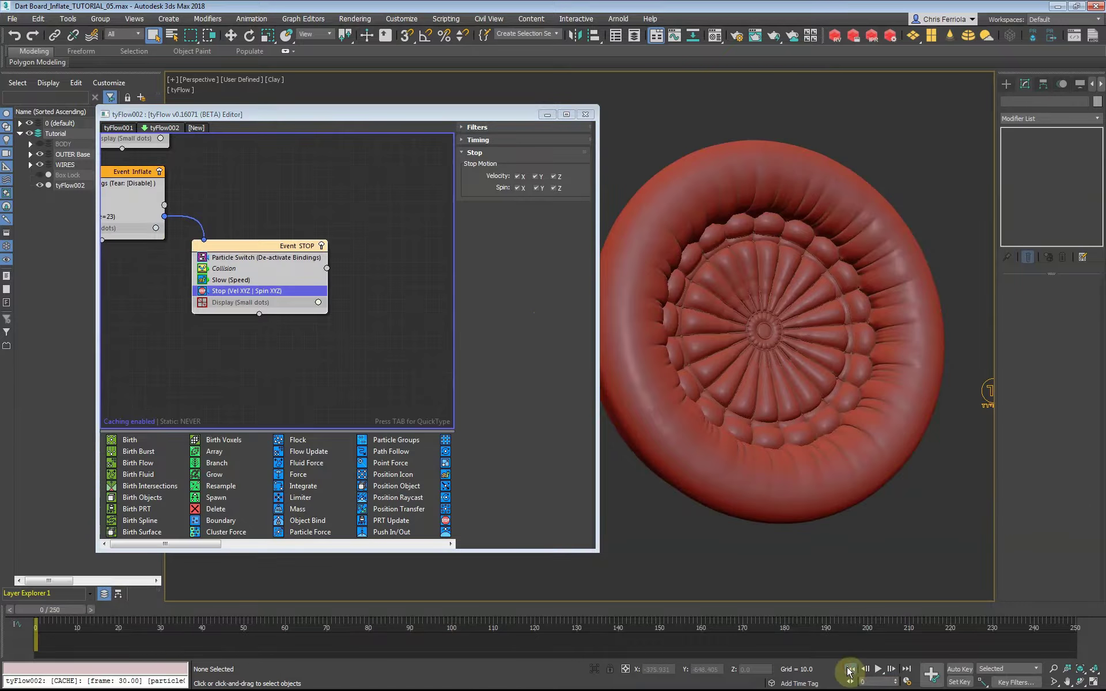
drag(190, 544, 439, 545)
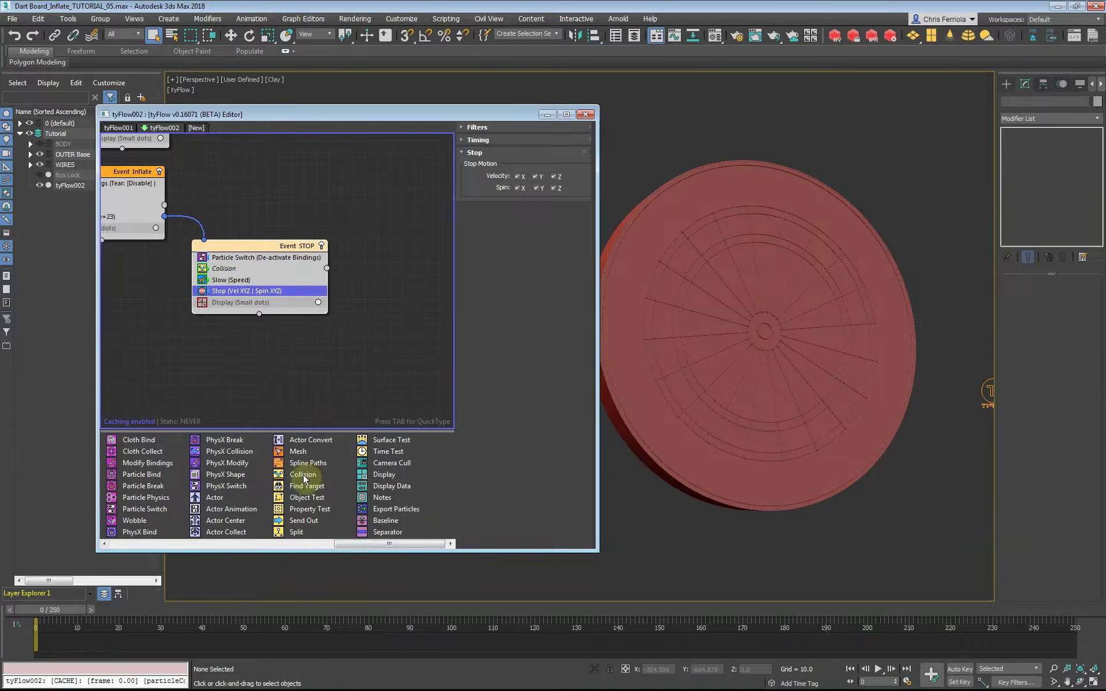
Add a Time Test to Event_STOP: Frame, Equal, value 30, variation 0.
drag(385, 451, 387, 449)
drag(254, 301, 255, 306)
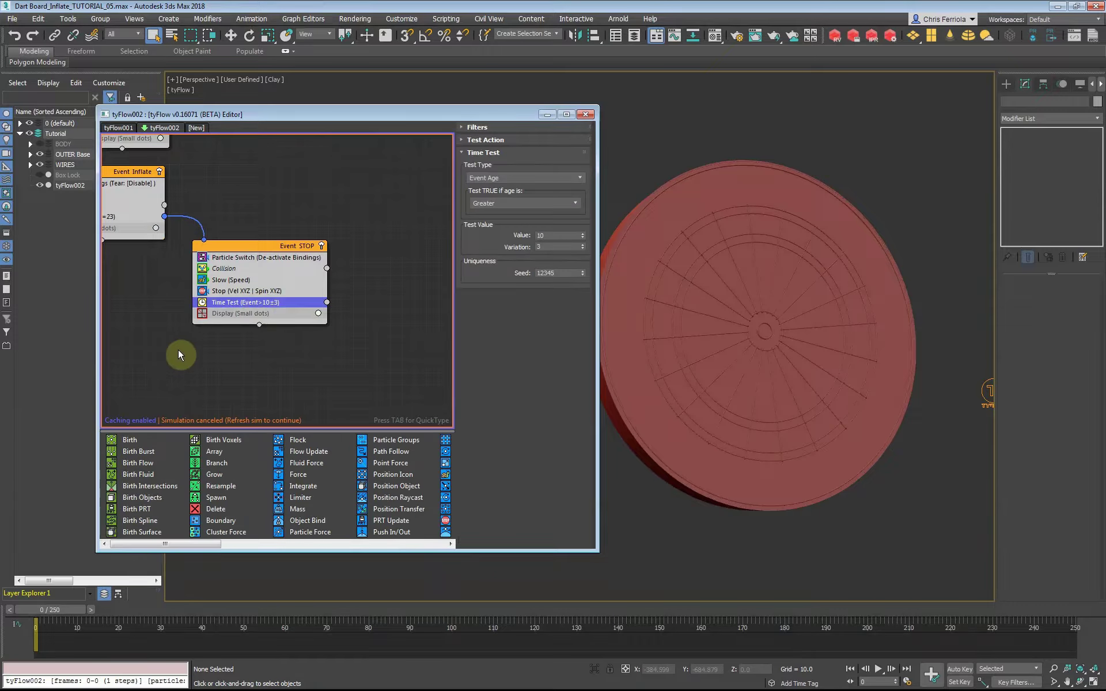
scroll(178, 349, up, 2)
click(496, 178)
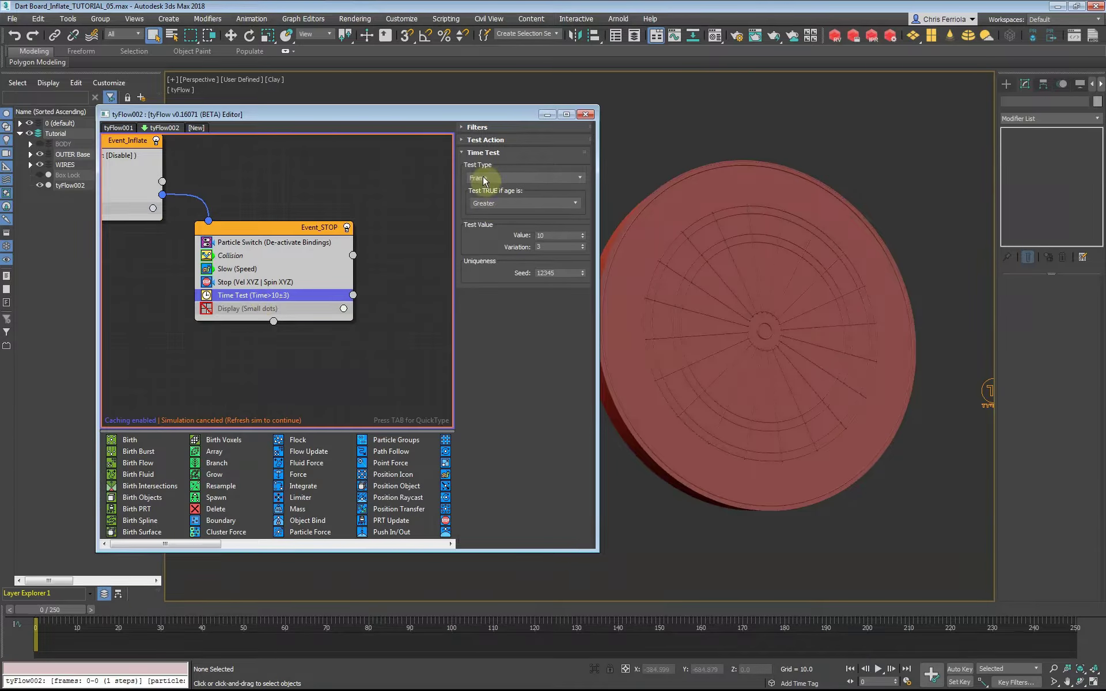
click(493, 203)
click(490, 224)
double_click(556, 234)
text(30)
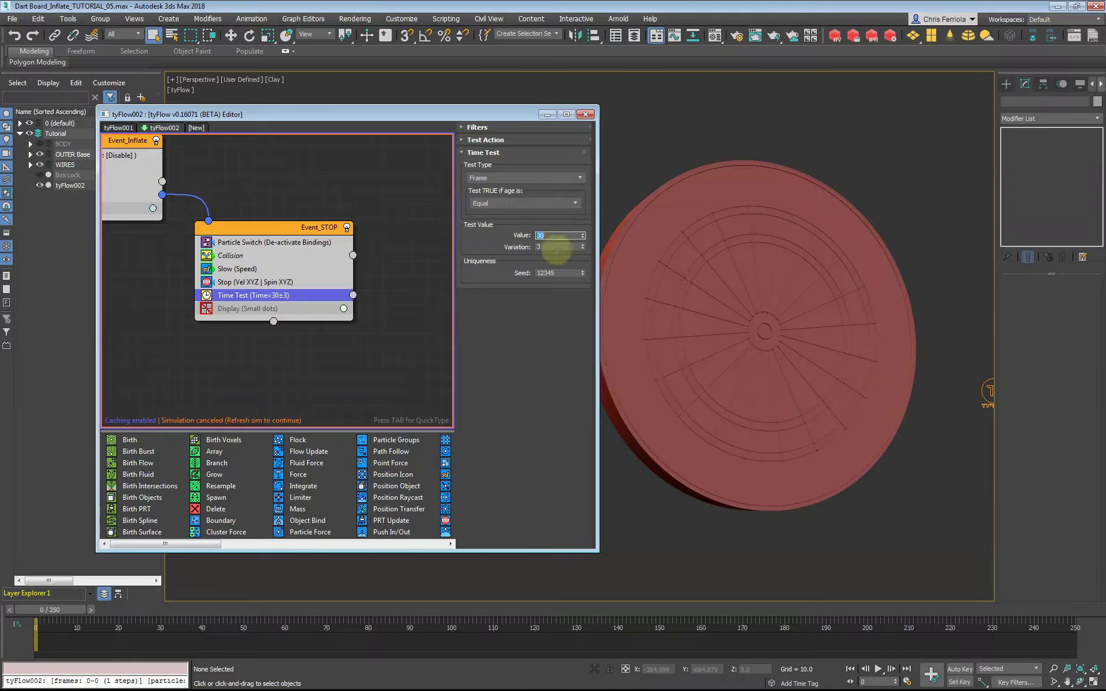
right_click(583, 246)
Create a new event beside Event_STOP with a Particle Switch.
middle_drag(388, 338, 322, 316)
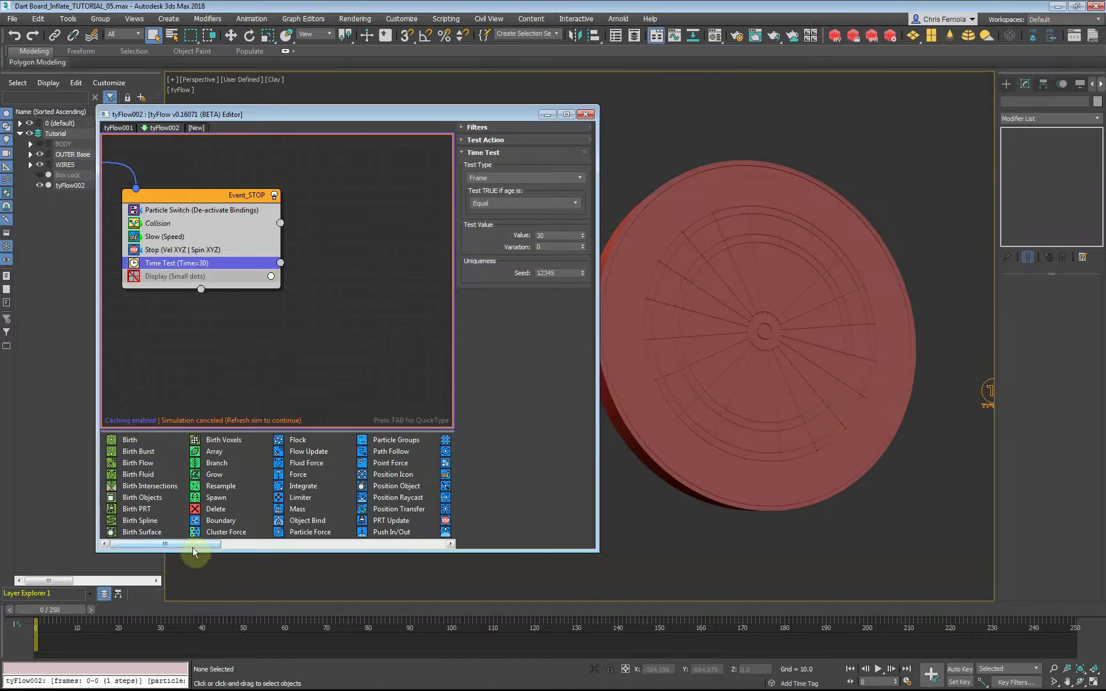
mouse_move(193, 551)
mouse_down()
mouse_move(338, 546)
mouse_move(346, 284)
mouse_up()
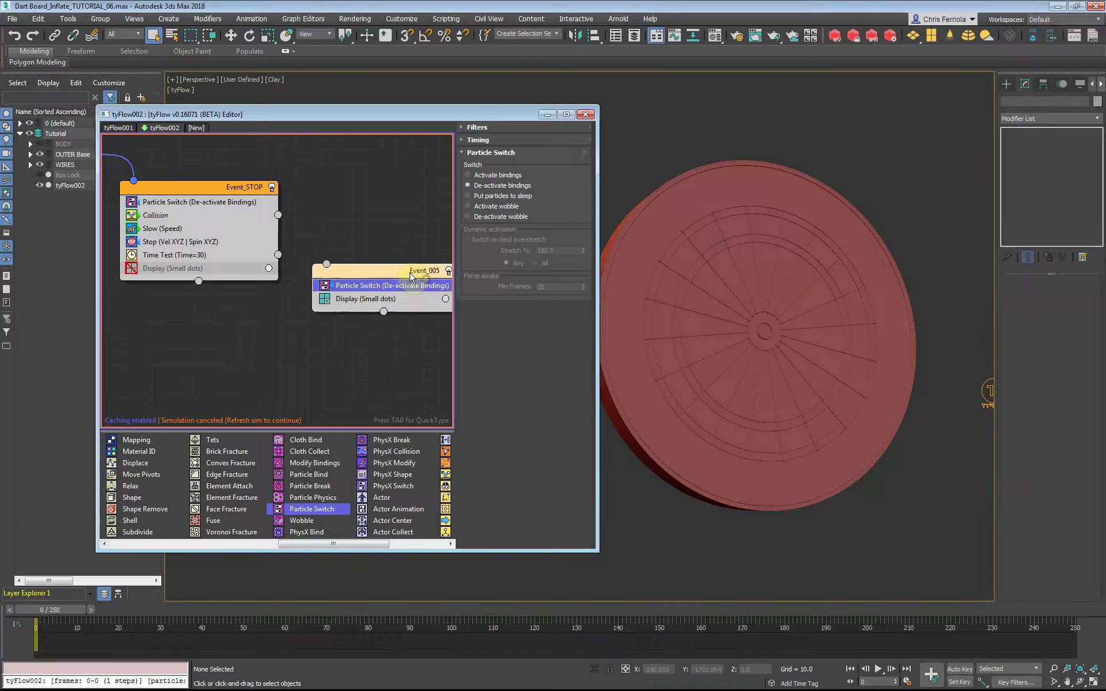
middle_drag(301, 343, 296, 354)
Create Event_Tear with a binding-activating switch and wire Event_STOP's Time Test into it.
click(478, 190)
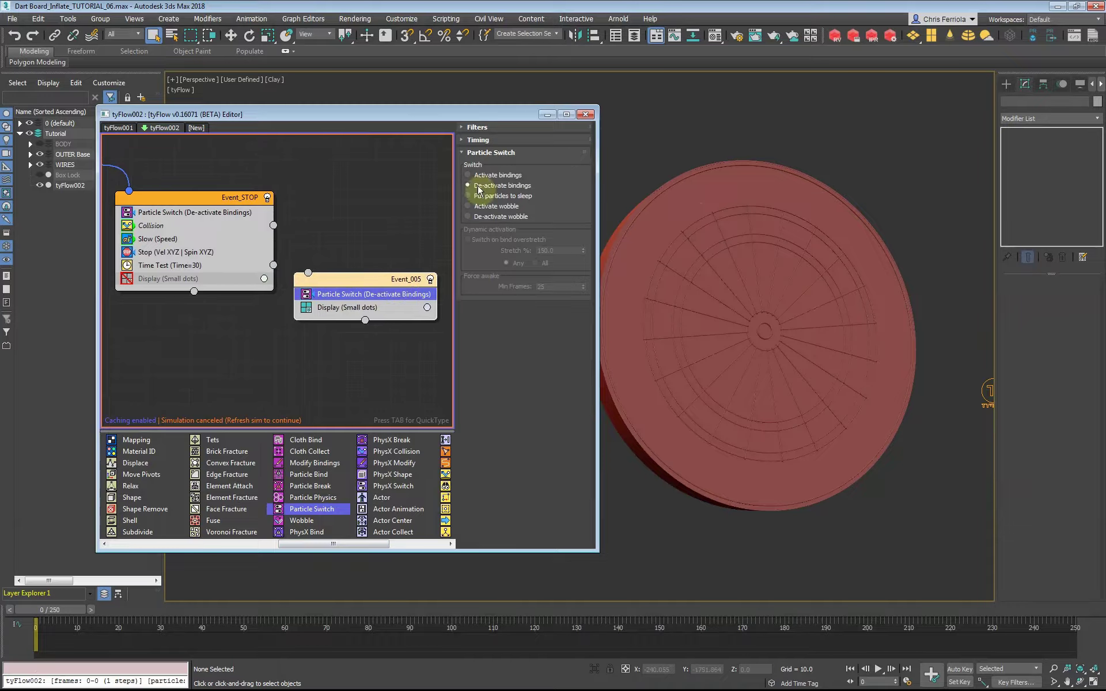
click(505, 176)
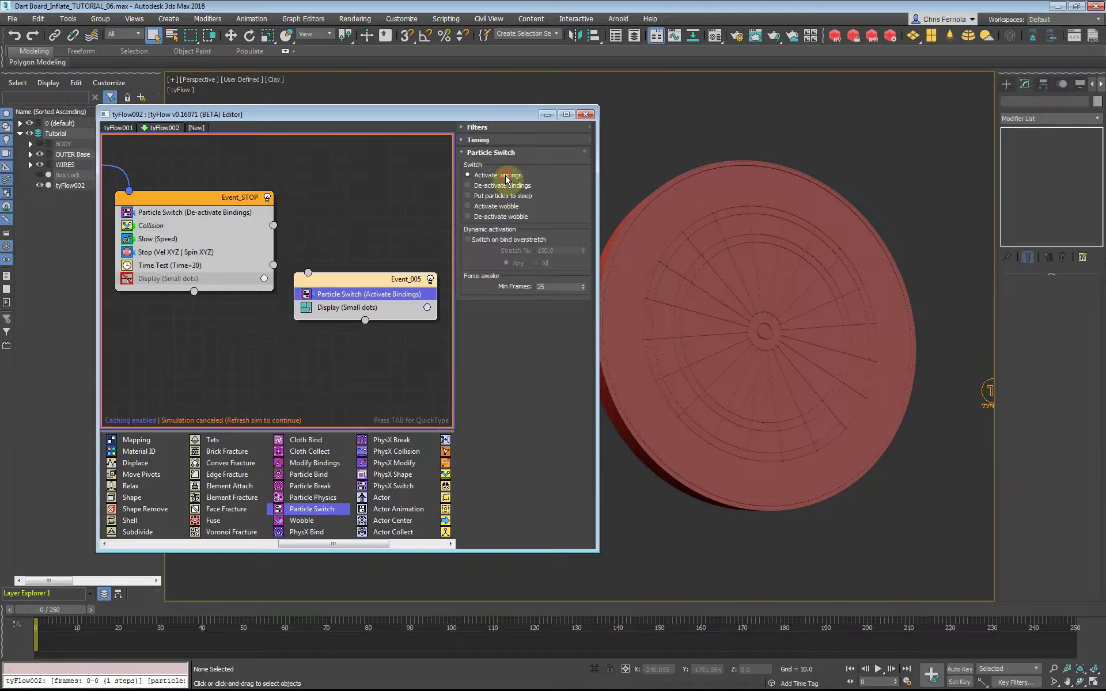
right_click(404, 282)
click(427, 342)
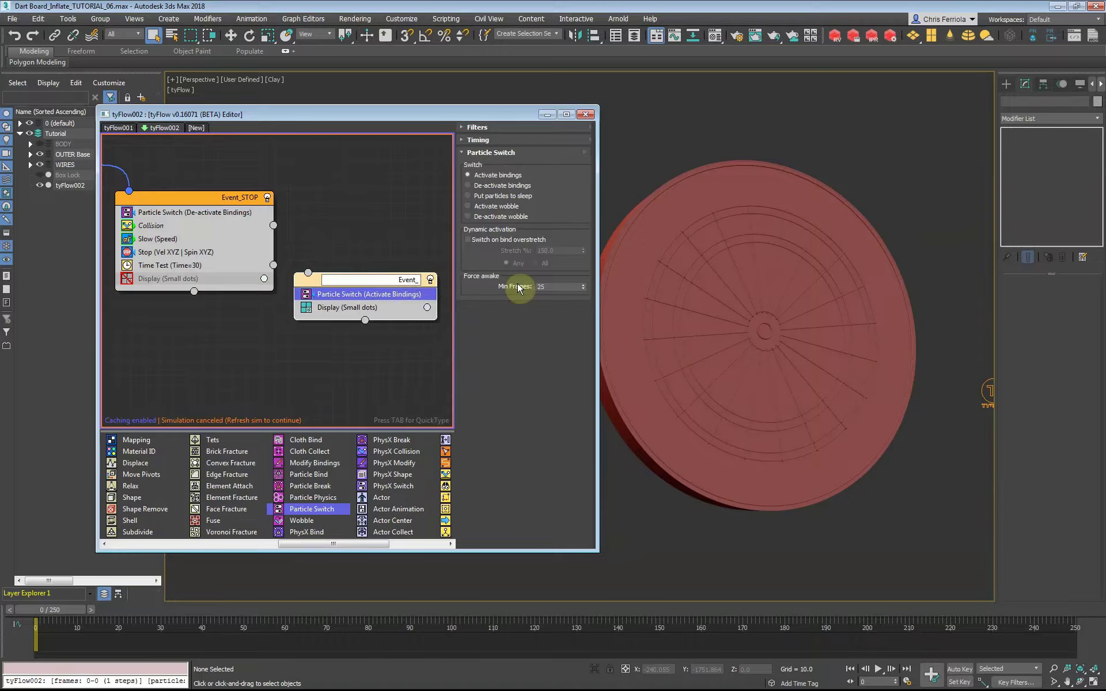
text(Tea)
click(463, 286)
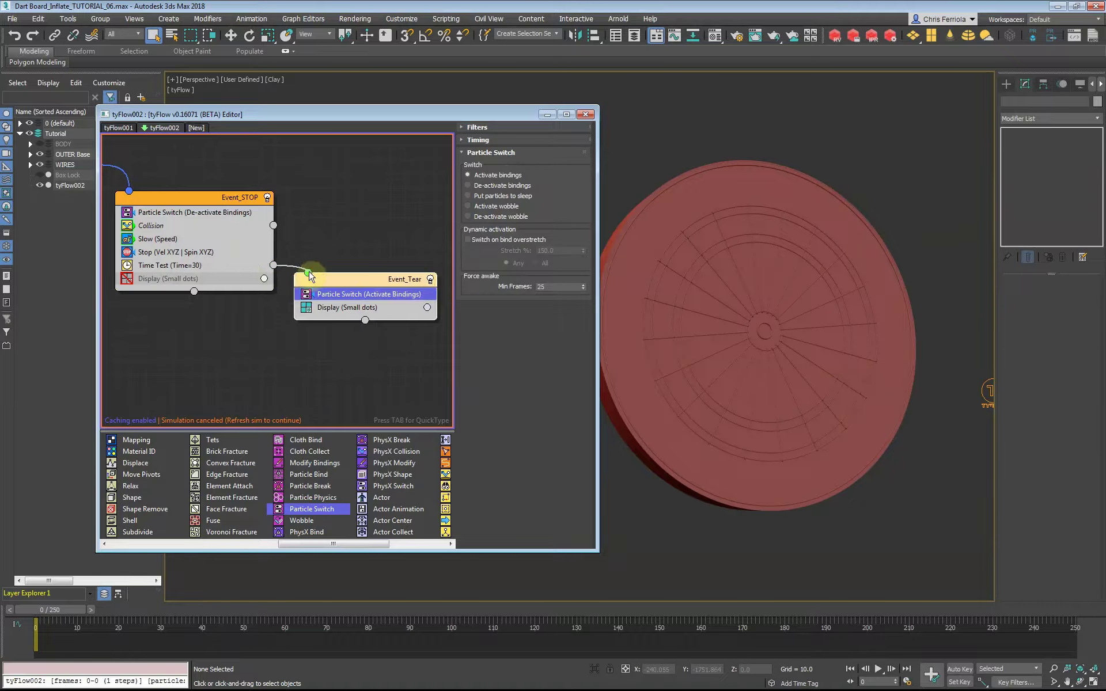
drag(310, 275, 310, 278)
Add Modify Bindings: Property Both, tearing enabled, weakness Multiply Current 3.0, inflation 30, float 0.1.
drag(305, 464, 344, 319)
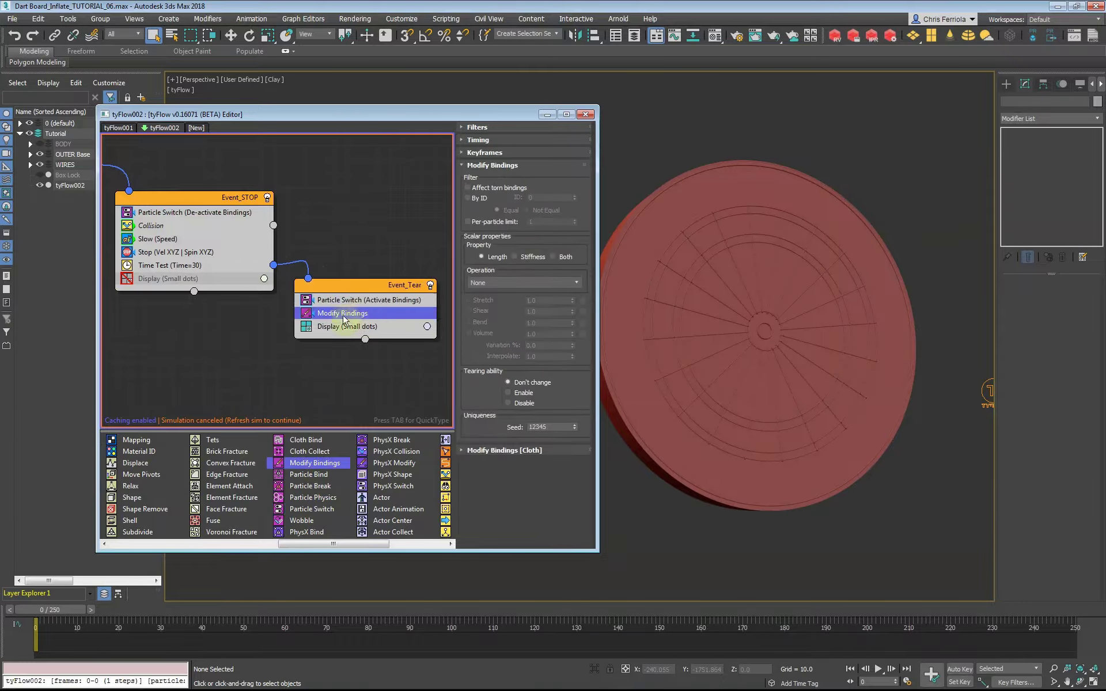
click(484, 140)
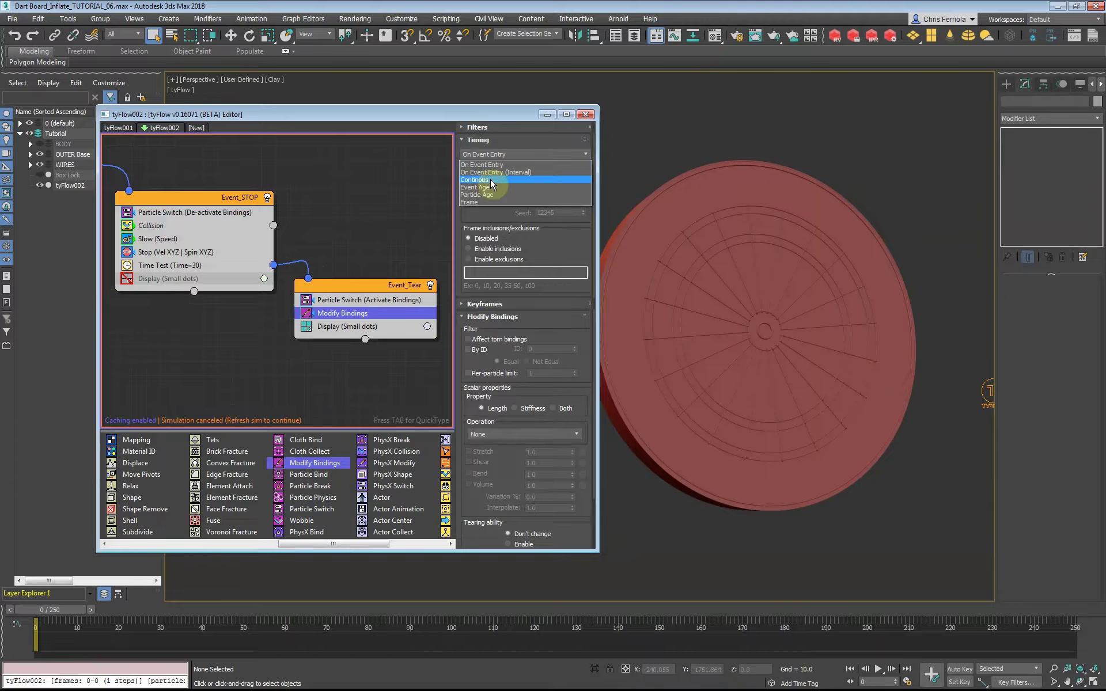
click(496, 165)
click(503, 140)
click(554, 256)
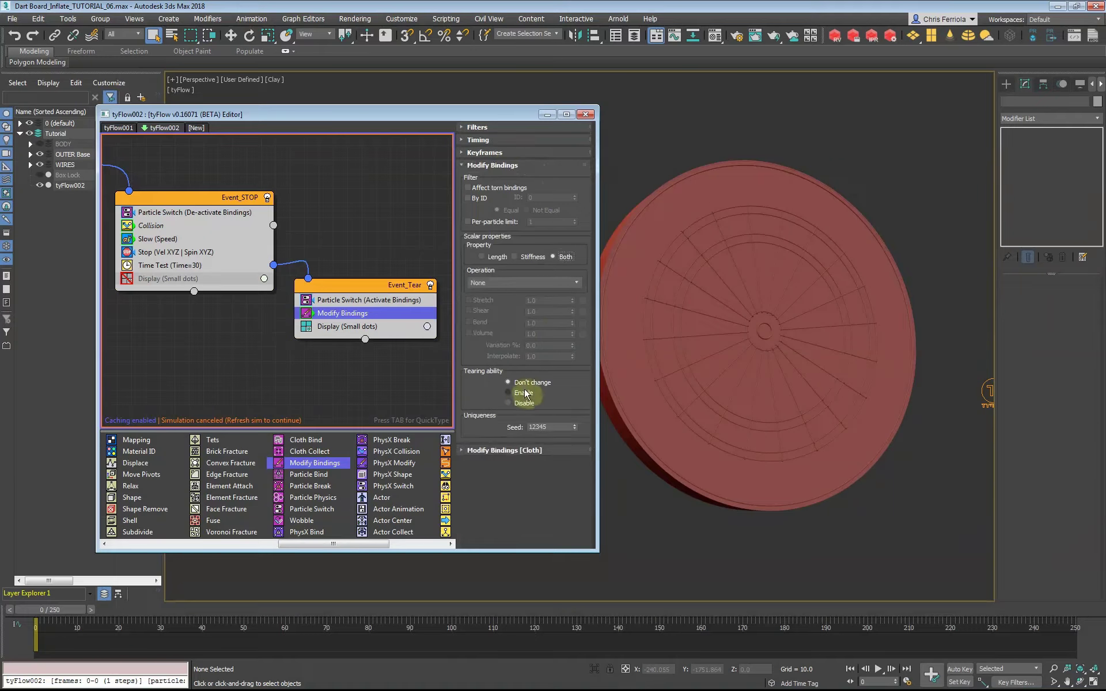
click(501, 450)
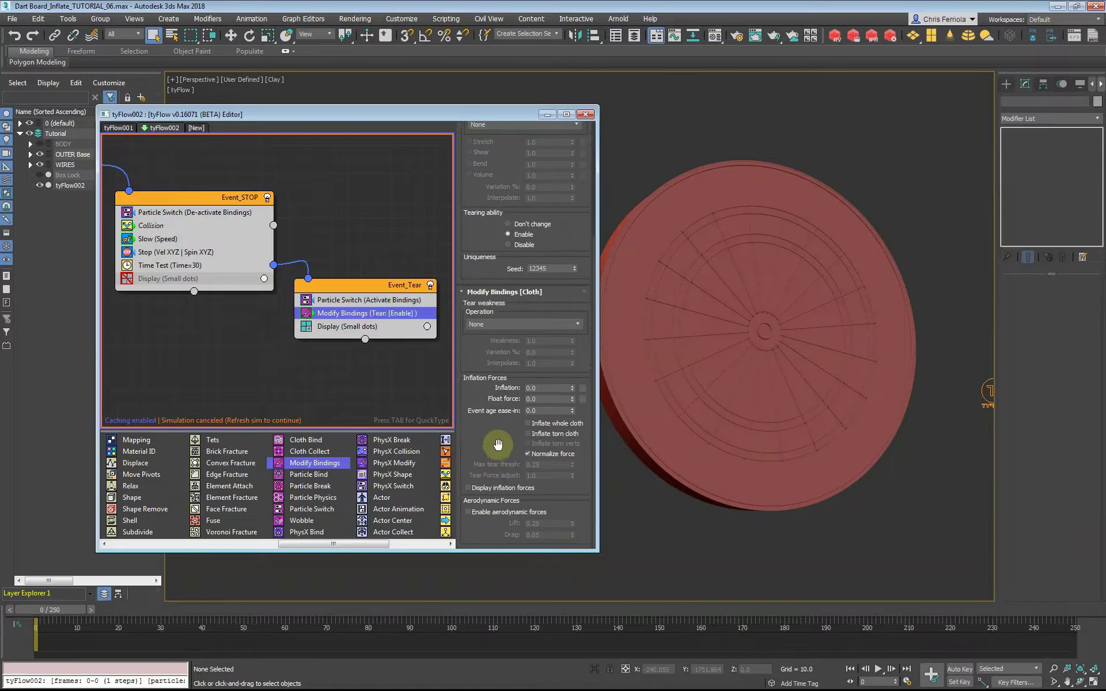
click(523, 330)
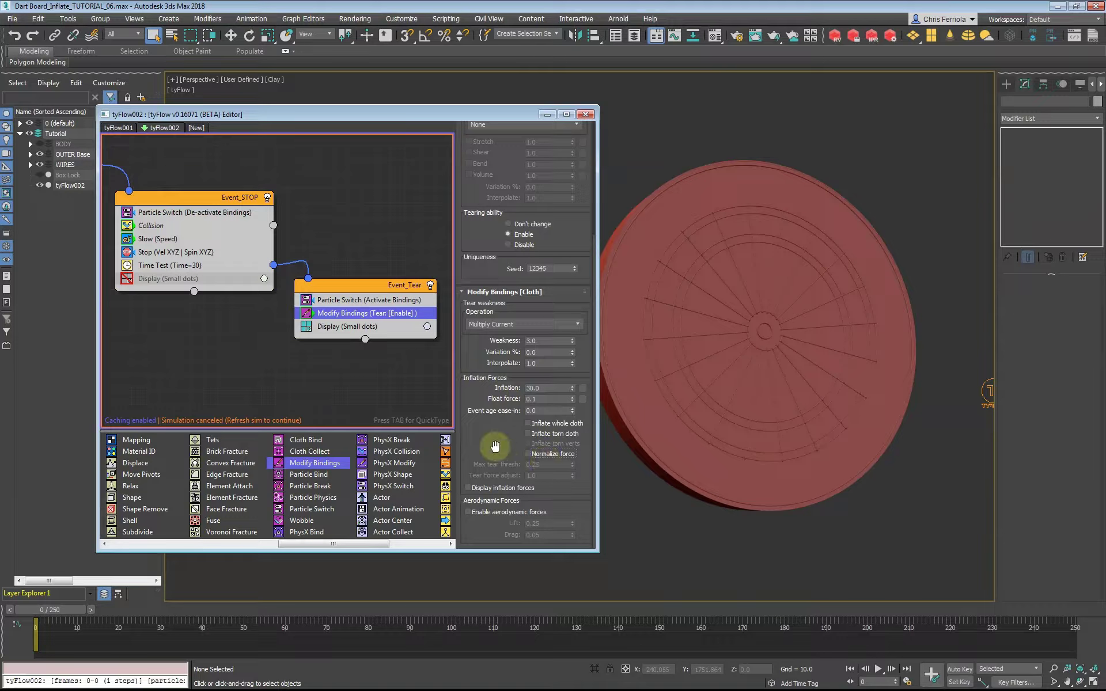
right_click(148, 230)
Copy Event_STOP's Collision into Event_Tear, placed below Modify Bindings.
click(219, 228)
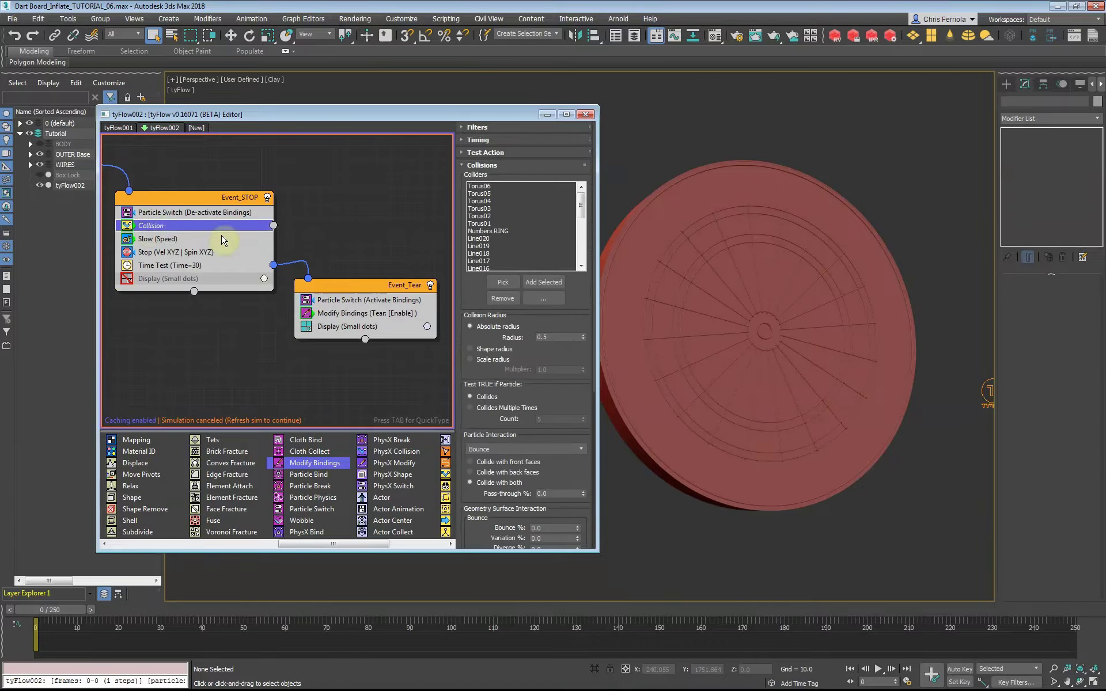
right_click(425, 286)
click(402, 319)
click(332, 301)
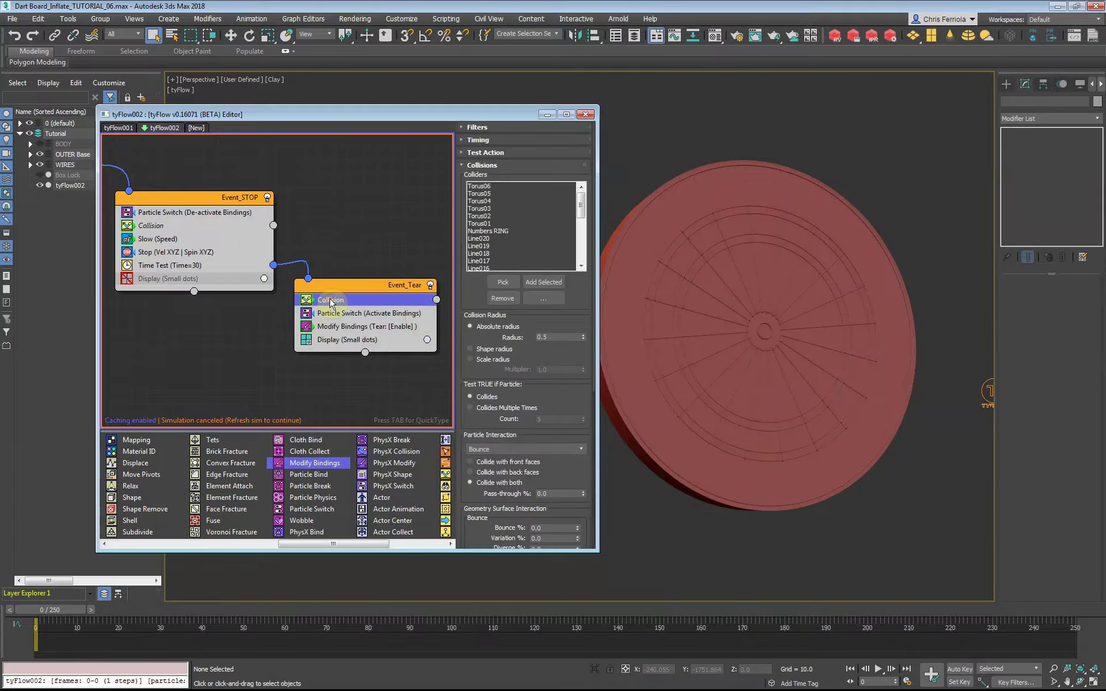
drag(334, 334, 337, 334)
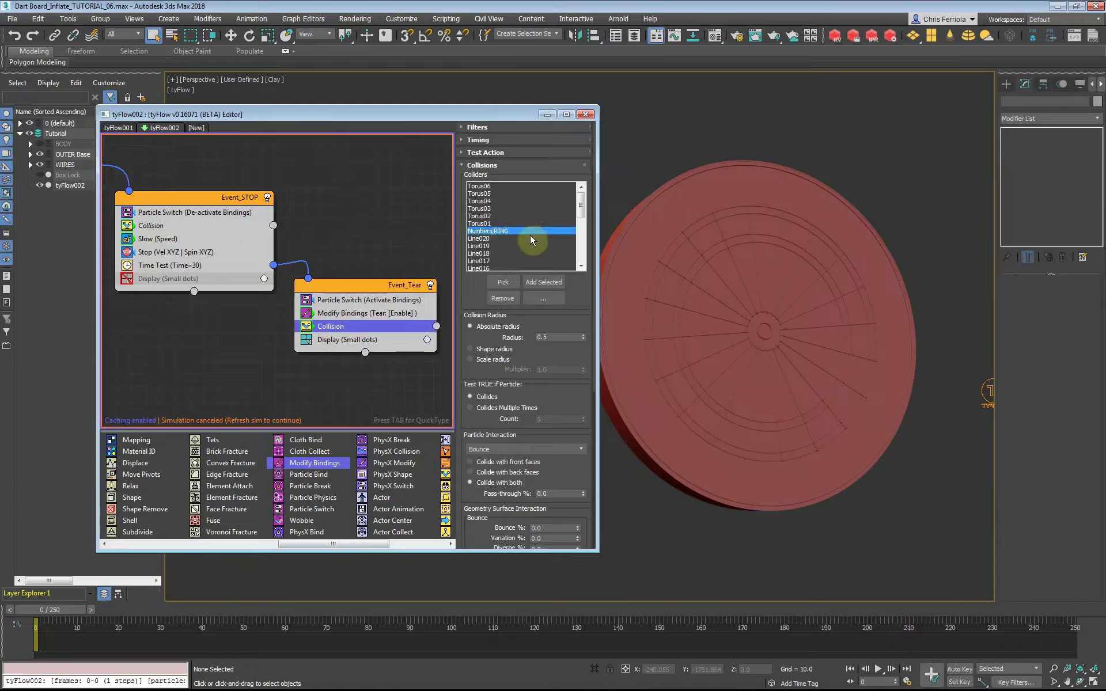
Add a gravity Force of -0.15 in Event_Tear and go to frame 60.
middle_drag(367, 372, 339, 354)
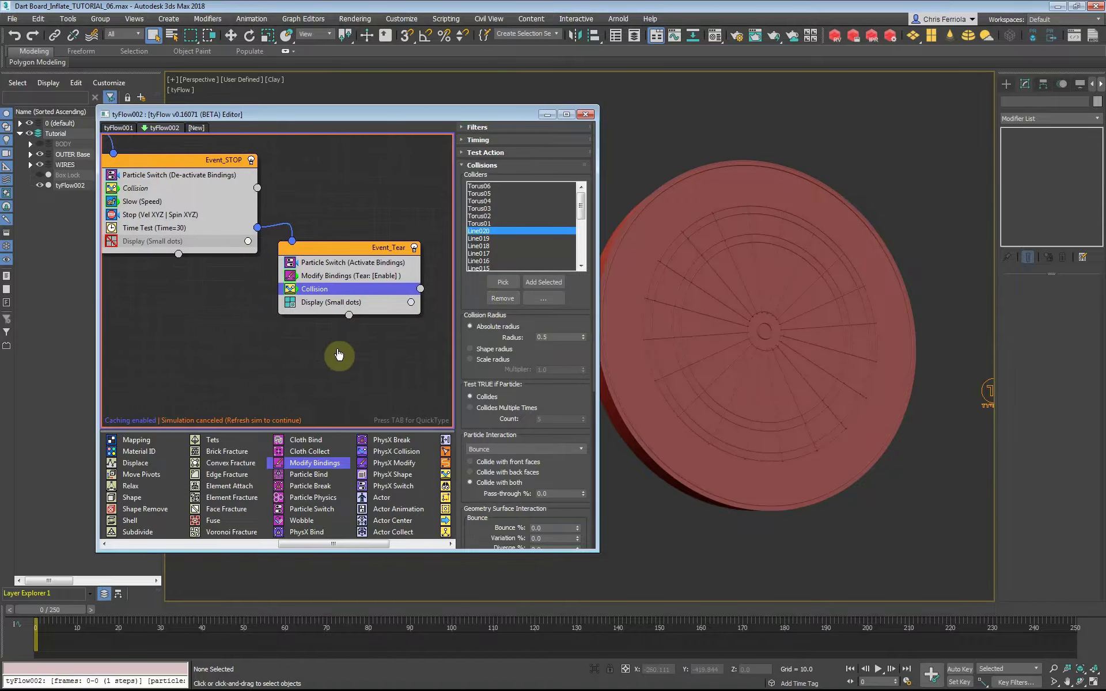
scroll(349, 519, up, 5)
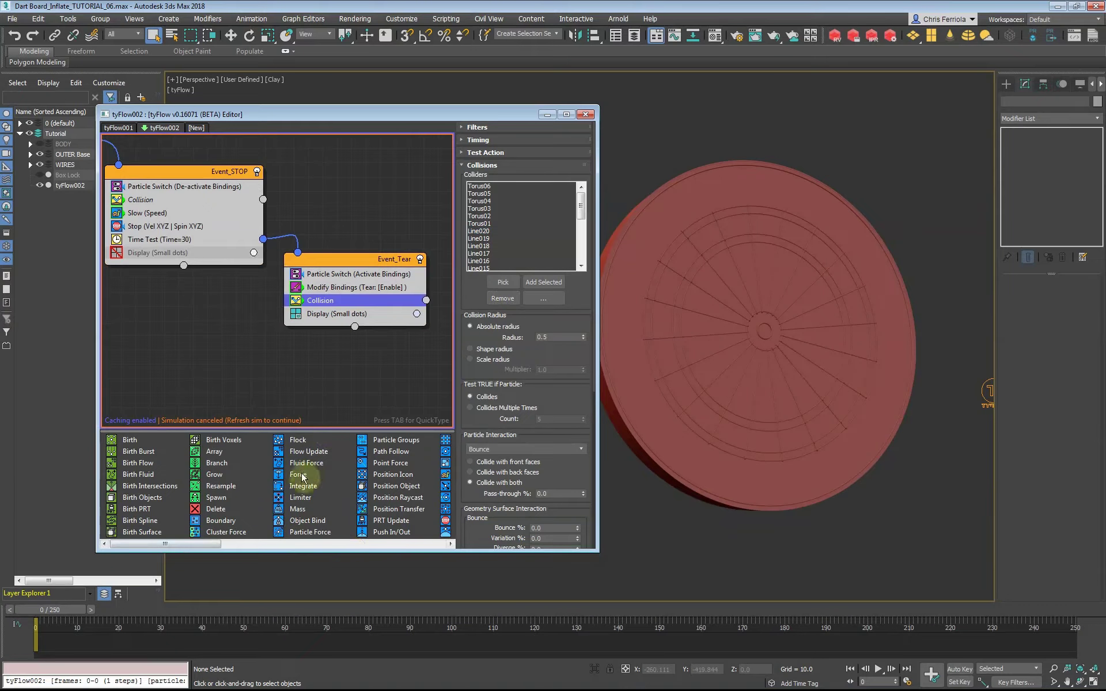
drag(302, 477, 334, 300)
scroll(488, 310, down, 2)
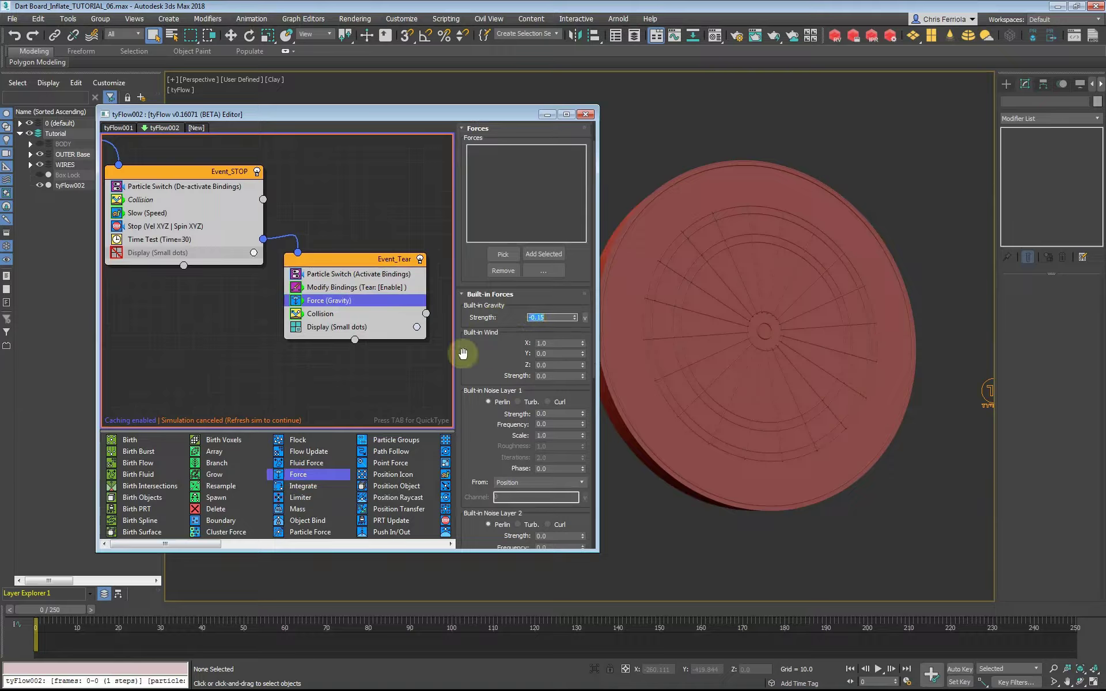
scroll(365, 370, down, 2)
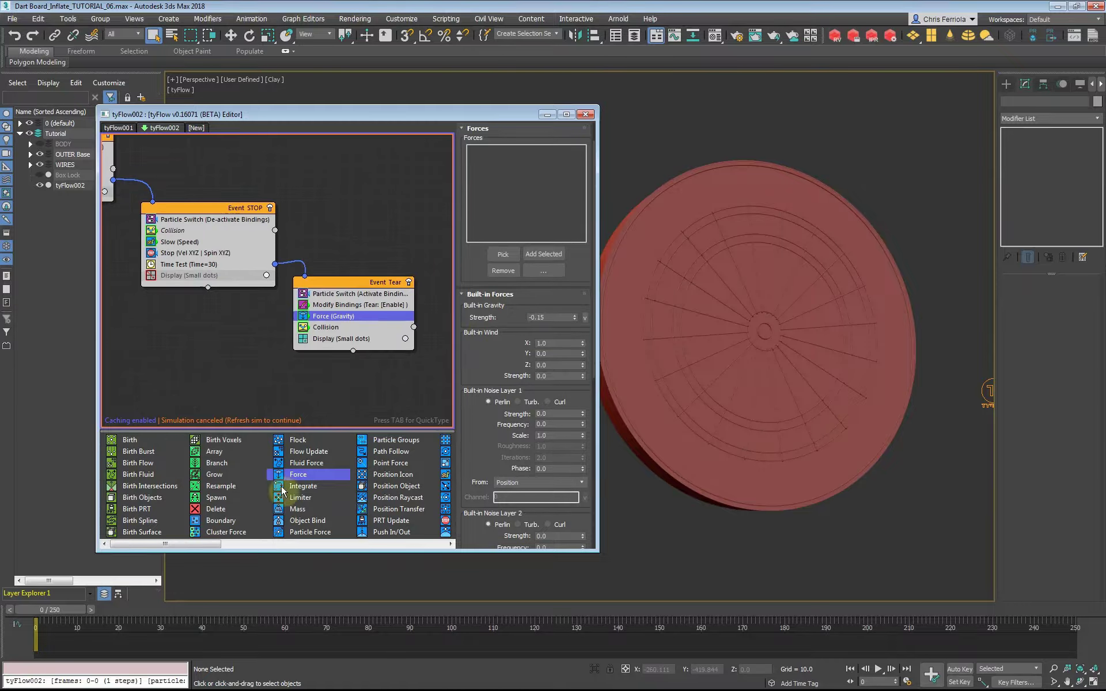
click(289, 614)
Refresh the simulation, turn off Event_Tear's small-dot display, and play the inflation.
right_click(271, 375)
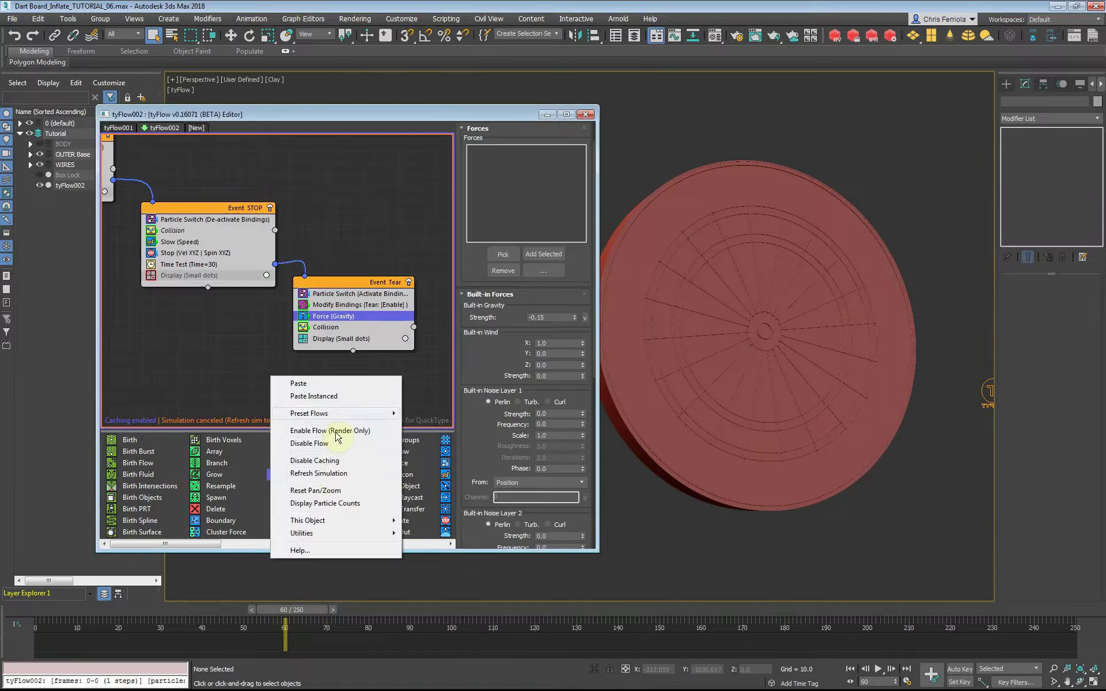
click(334, 474)
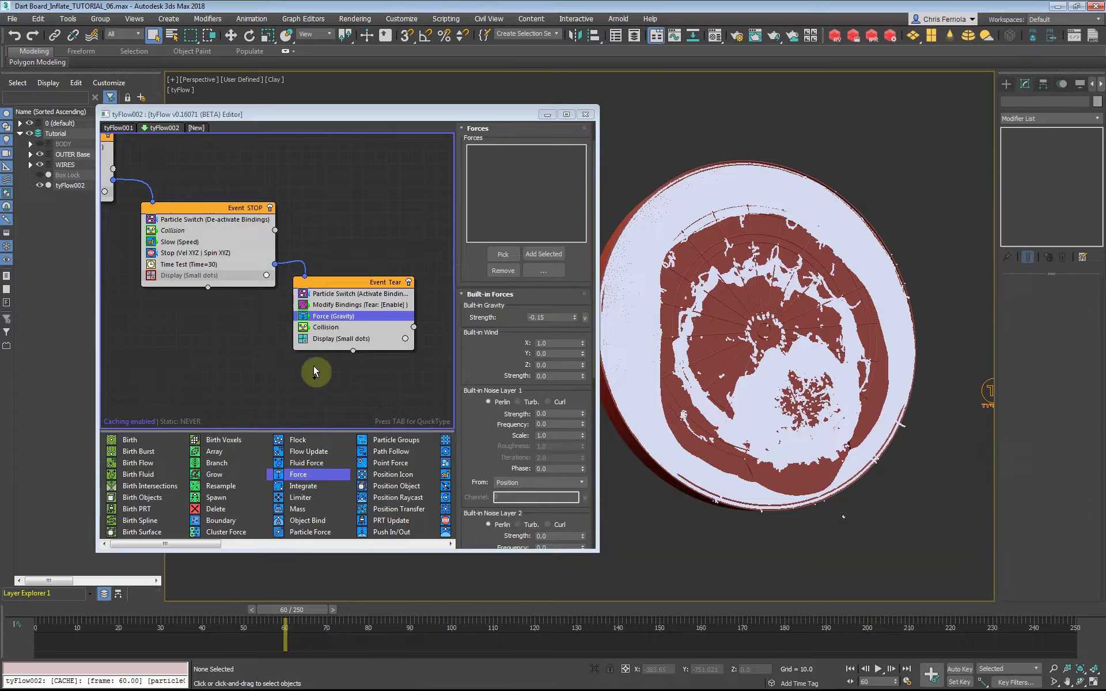
click(302, 340)
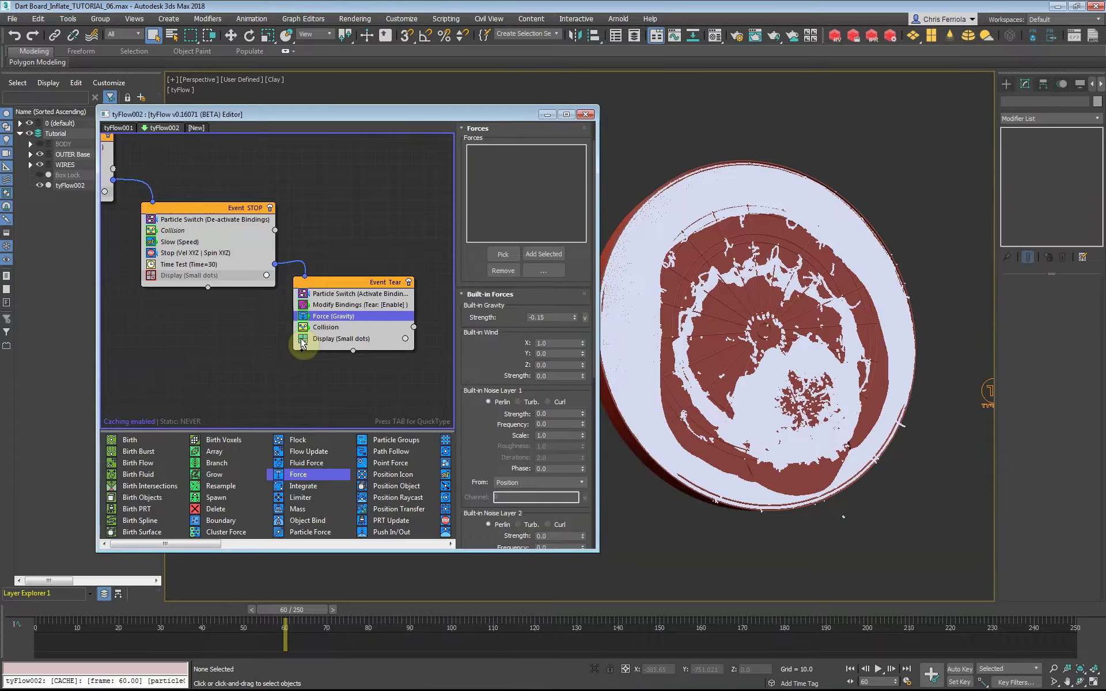
click(301, 342)
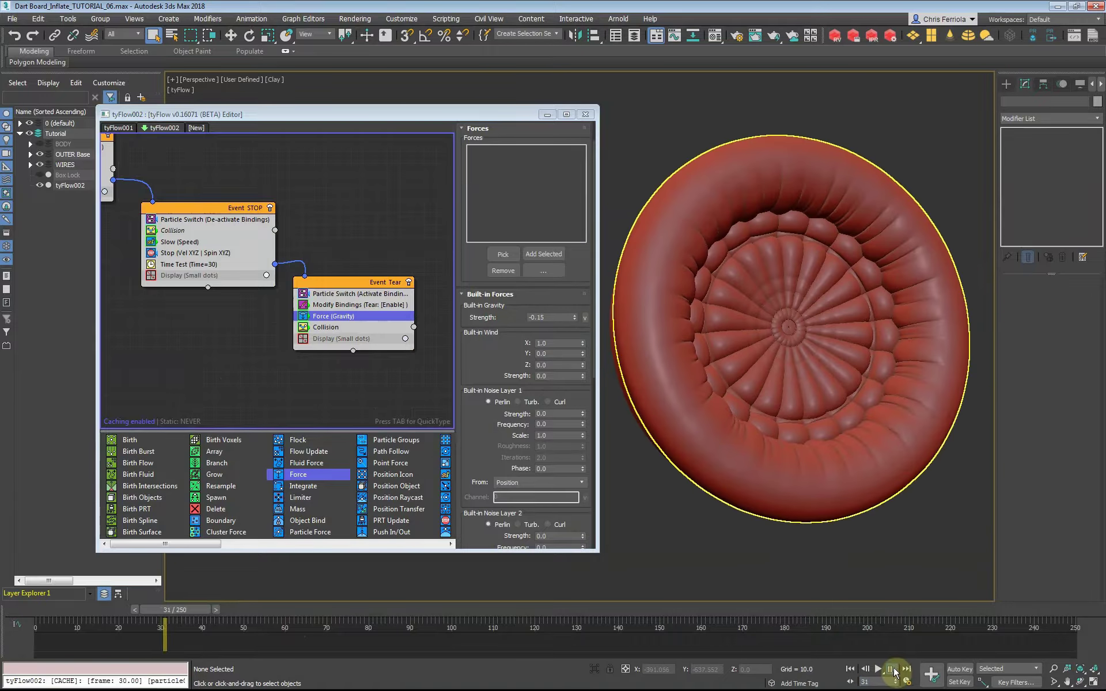
click(893, 670)
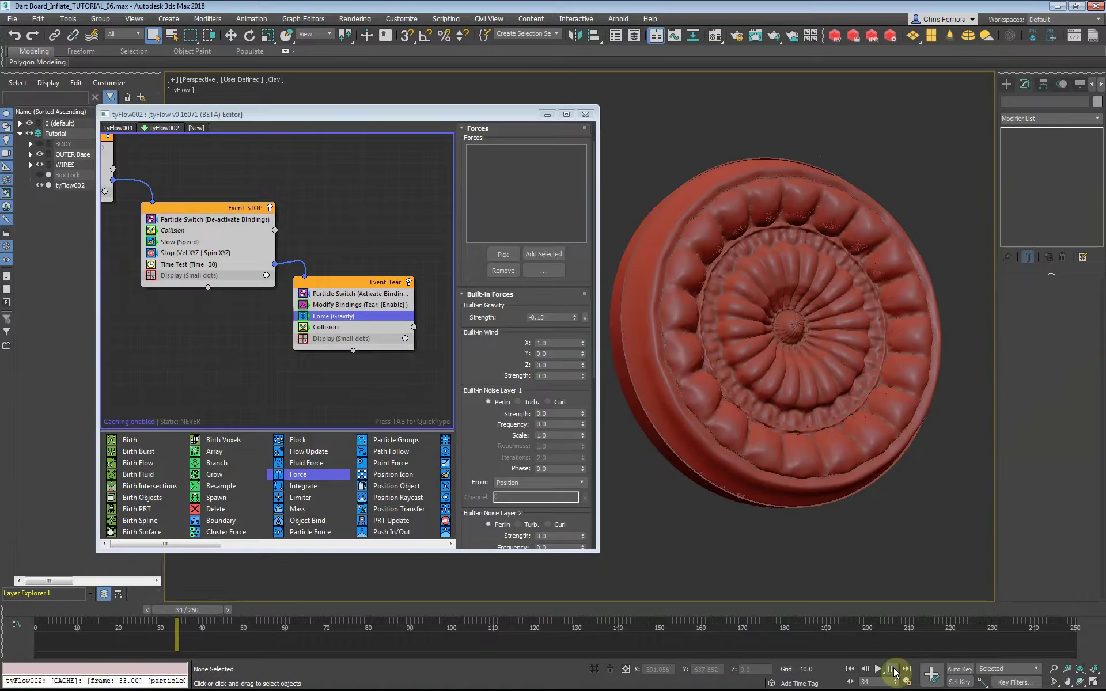
click(892, 671)
Minimize the flow editor, face the board, and bring up Make Preview for frames 0–60.
click(547, 114)
mouse_move(558, 111)
alt+middle_down()
mouse_move(644, 277)
mouse_move(593, 272)
mouse_move(317, 82)
alt+middle_up()
click(68, 19)
click(231, 369)
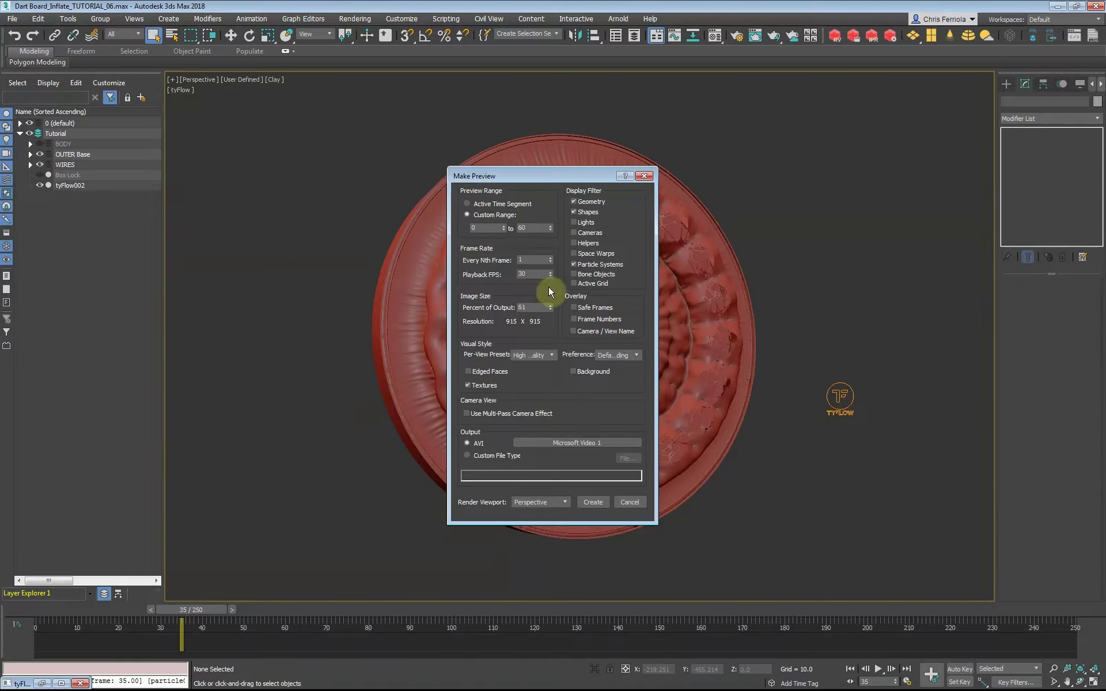
Create the 0–60 frame preview with the chosen display preference, watch it, then close the player.
click(625, 355)
click(619, 461)
click(593, 502)
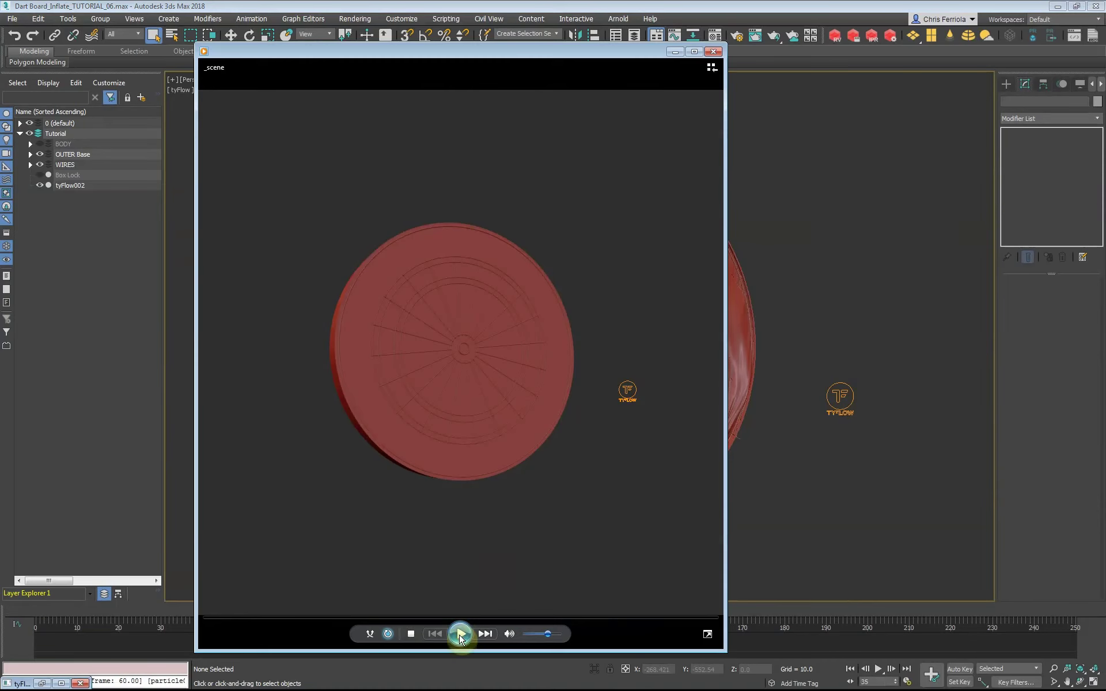
click(460, 635)
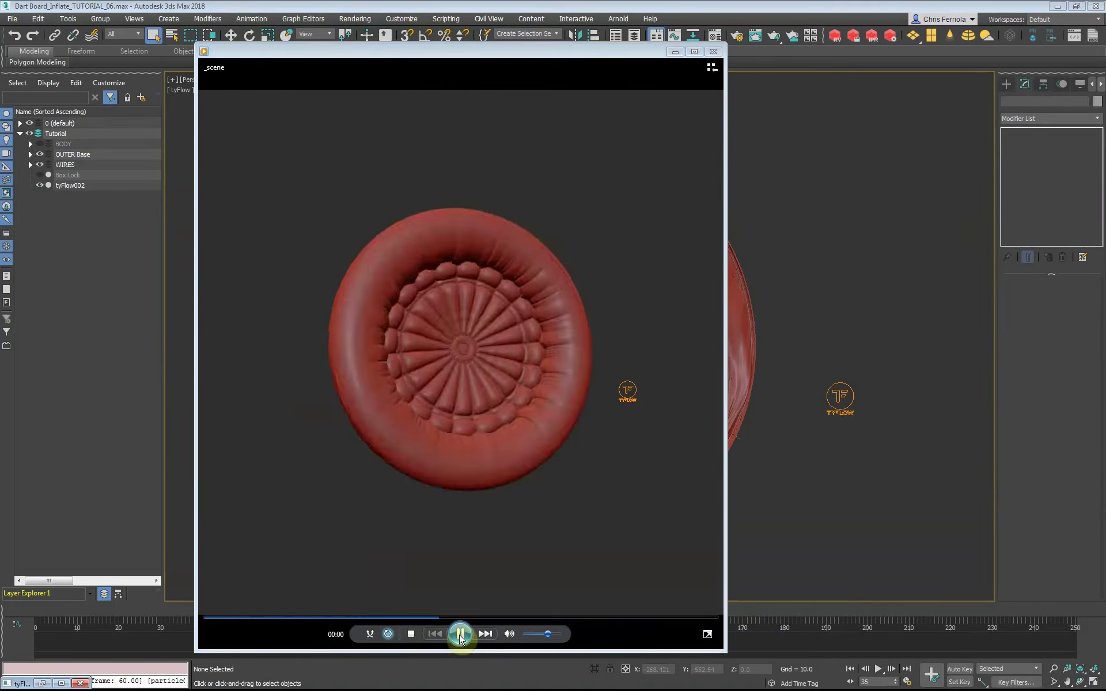
click(460, 635)
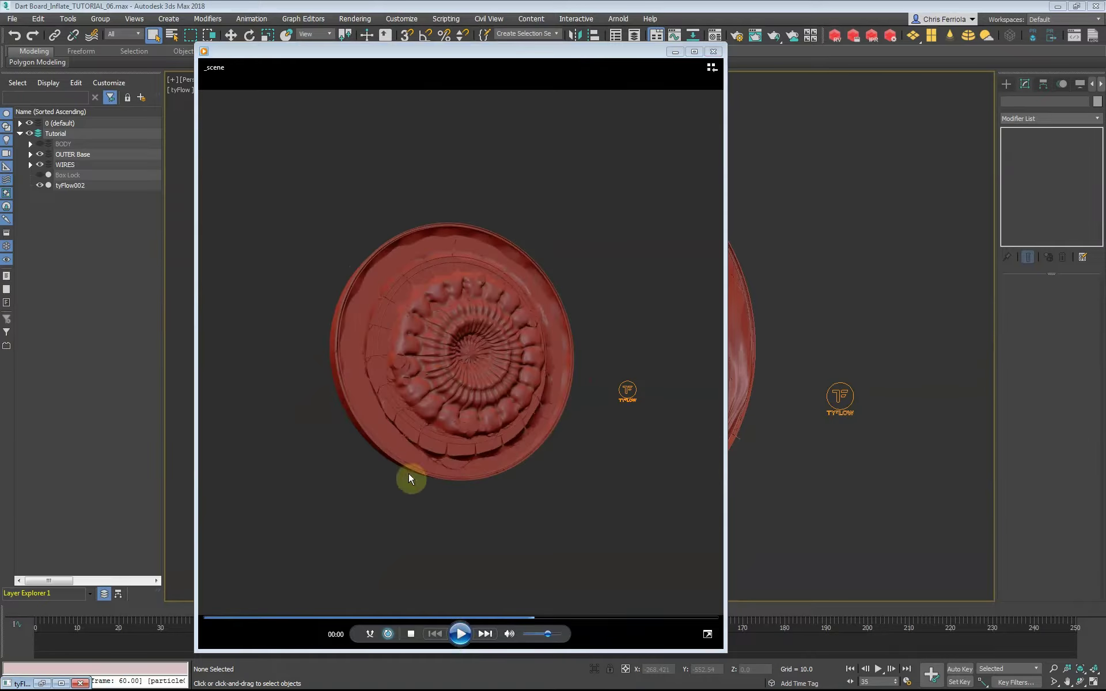
click(461, 634)
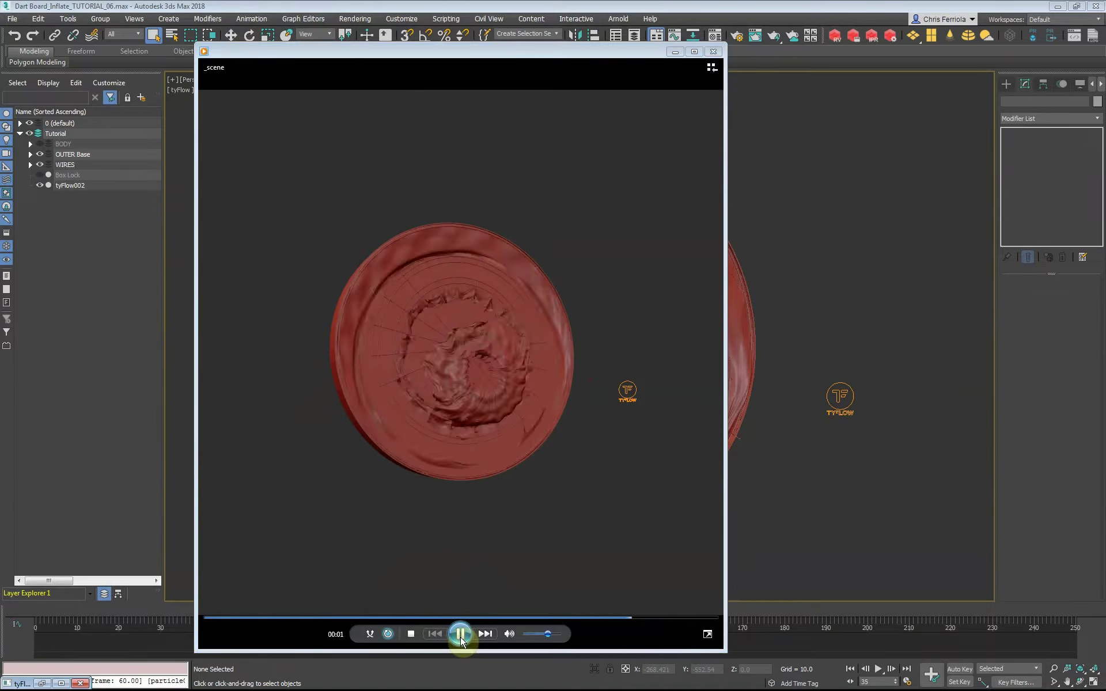
click(713, 52)
Go to frame 47 and view the board from the right side in wireframe.
drag(249, 616, 195, 614)
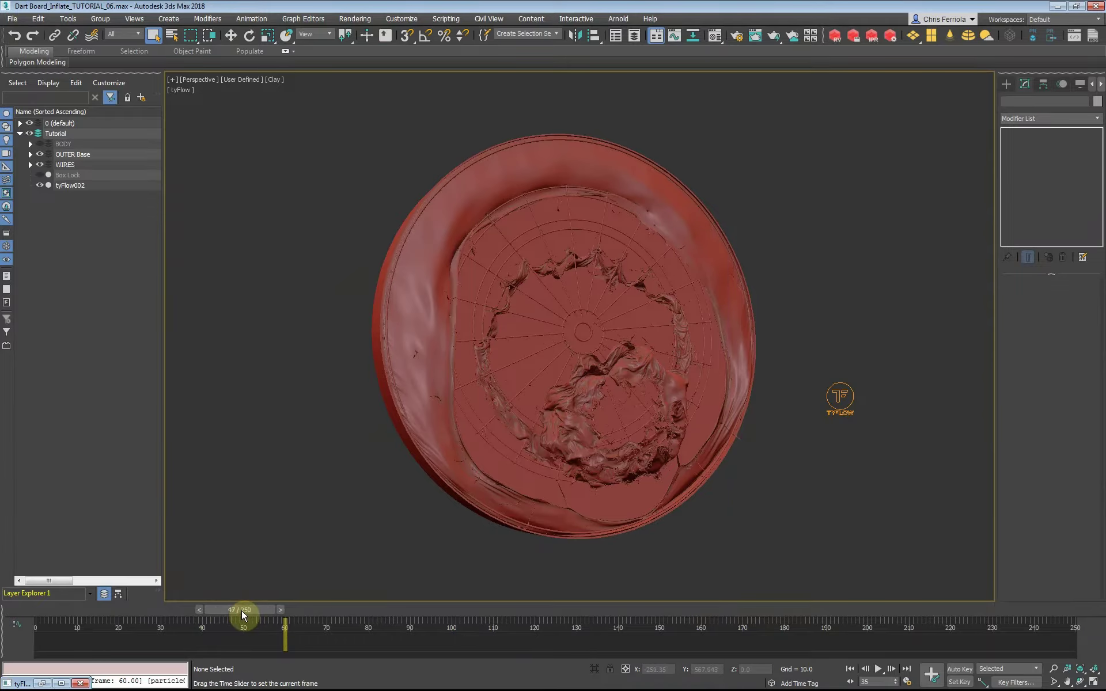
alt+middle_drag(448, 245, 507, 269)
click(198, 80)
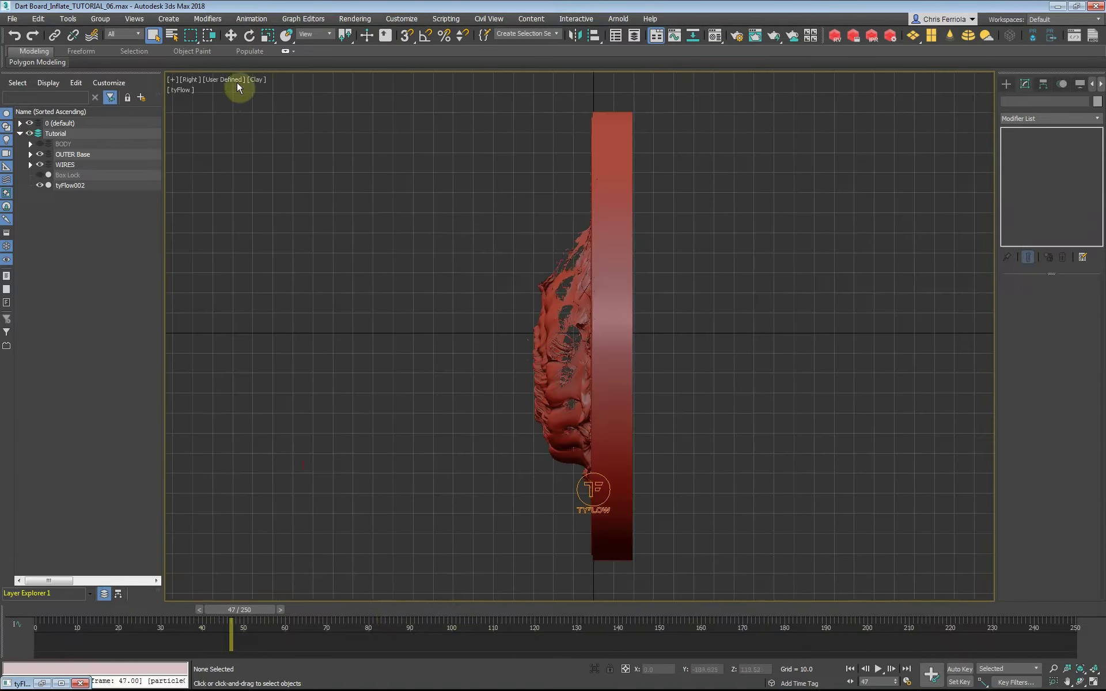
key(F3)
scroll(622, 236, up, 5)
scroll(622, 237, up, 2)
scroll(623, 236, down, 4)
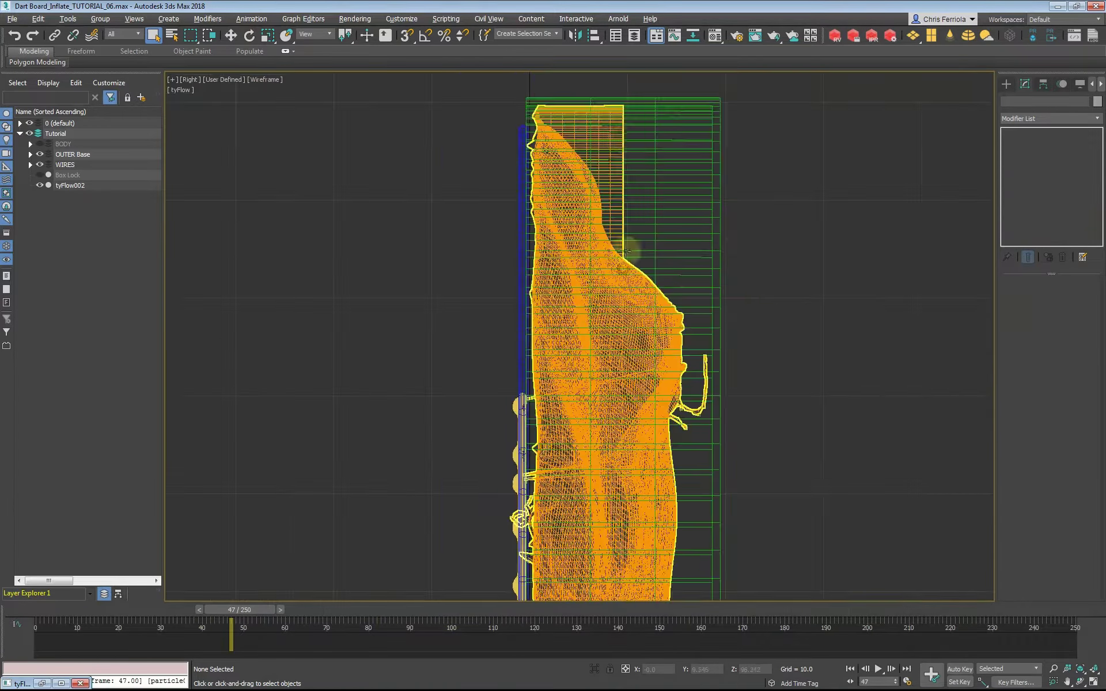
scroll(622, 237, down, 3)
middle_drag(633, 231, 564, 221)
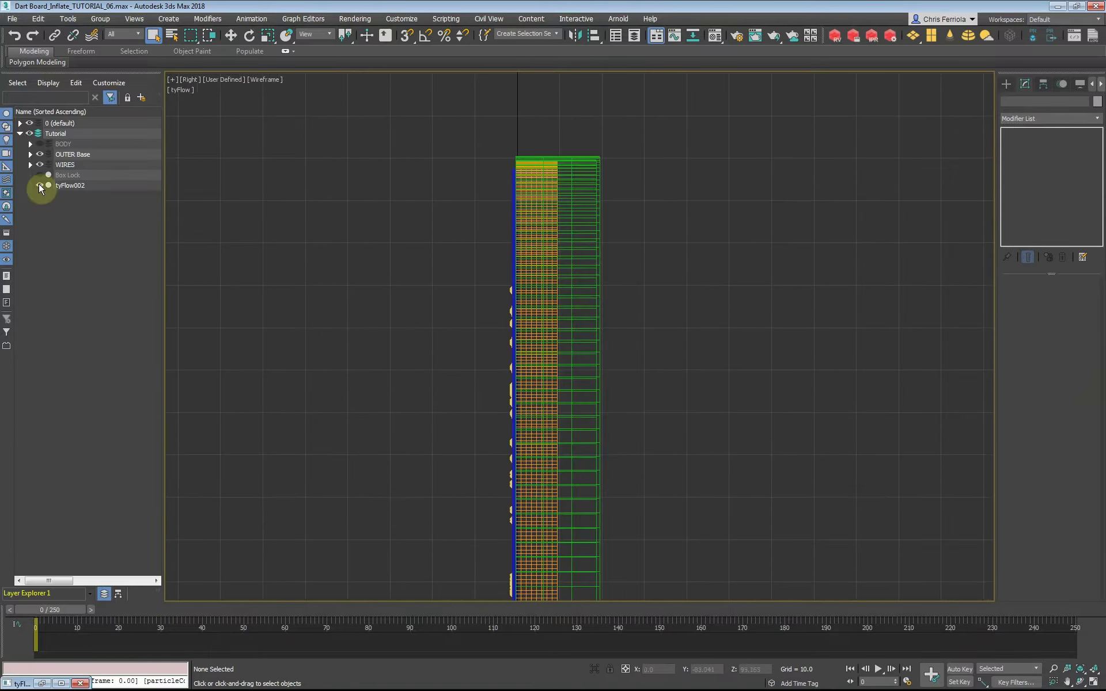
Hide tyFlow002 and draw a cylinder of radius 110, height 9.0, 200 sides over the board.
click(40, 185)
key(f)
click(265, 80)
click(1079, 37)
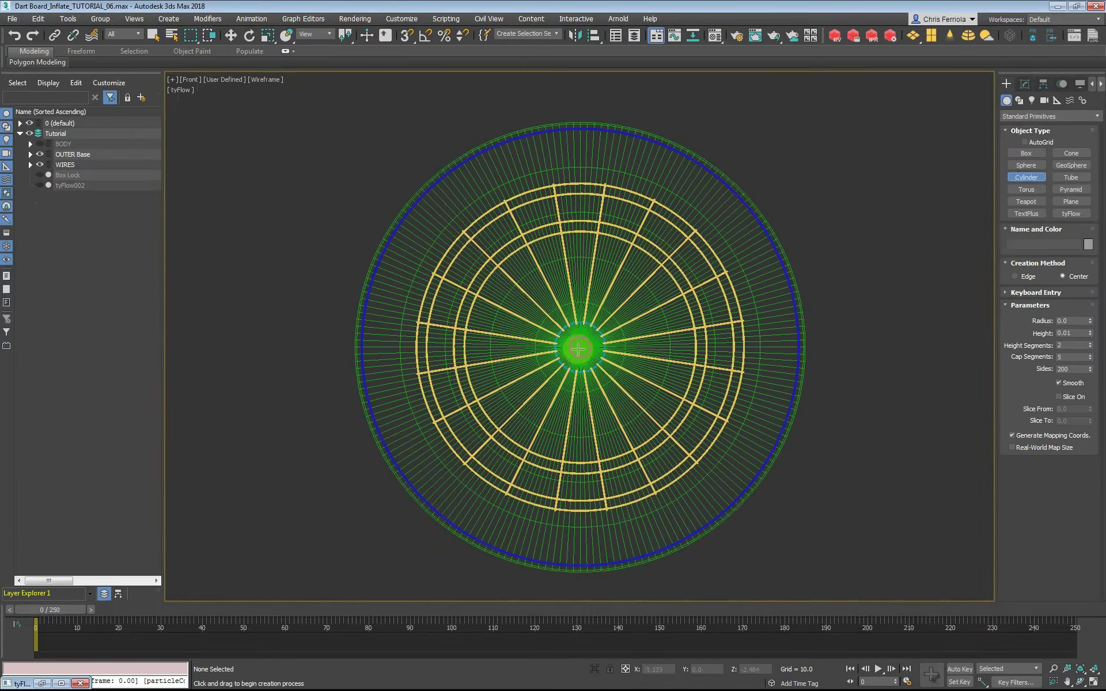
drag(579, 349, 605, 555)
click(605, 555)
click(1025, 84)
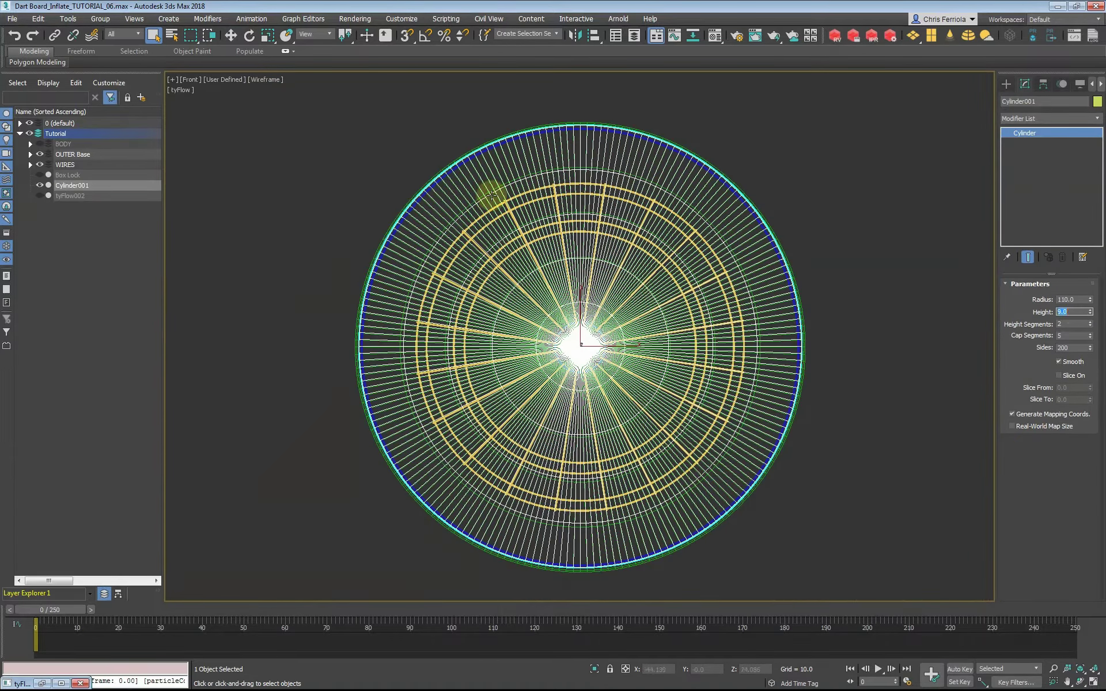
Align the cylinder to the board in the right view, with tyFlow002 unhidden for comparison.
alt+middle_drag(492, 195, 720, 154)
key(alt+a)
click(721, 154)
click(529, 322)
right_click(348, 215)
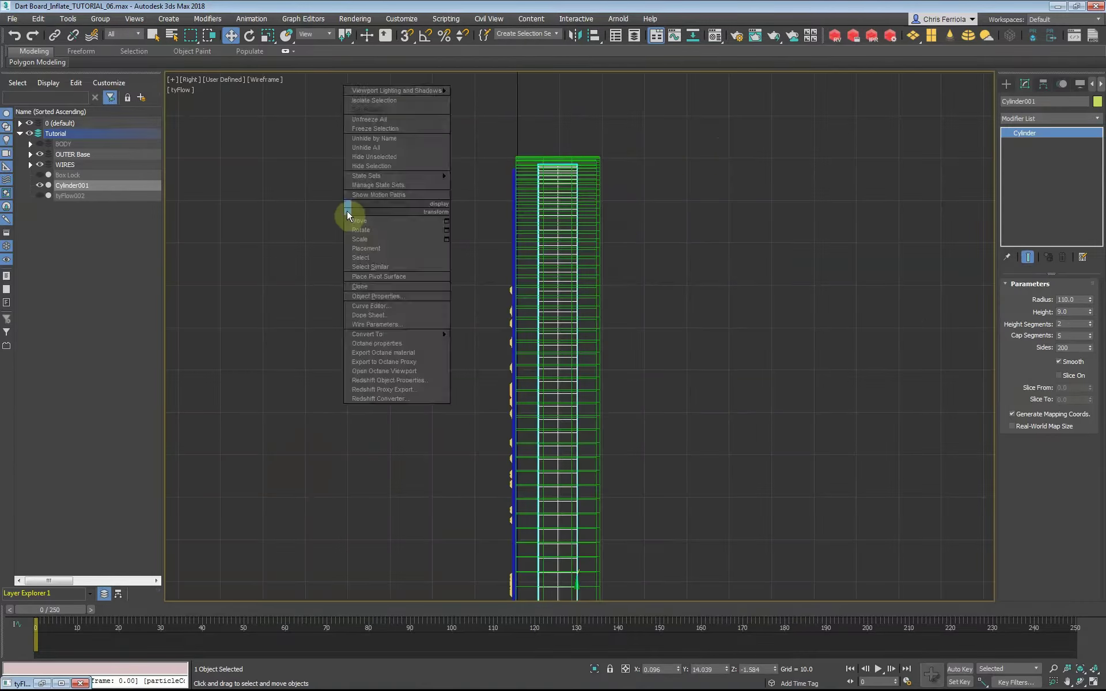
click(40, 196)
scroll(625, 360, up, 8)
middle_drag(624, 361, 772, 384)
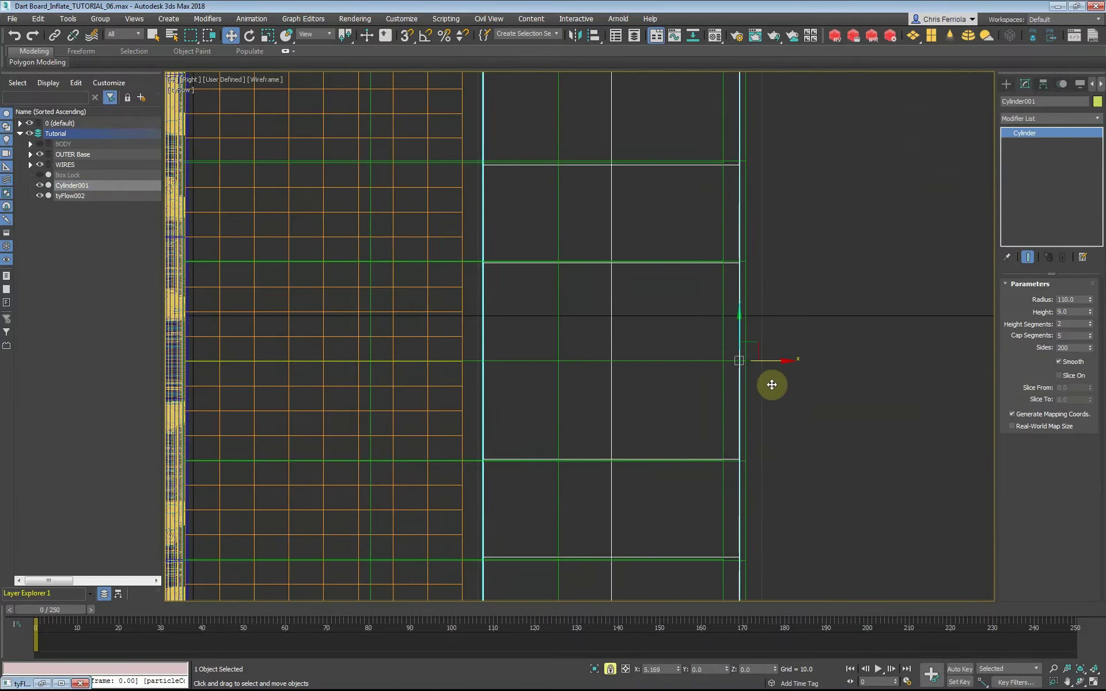
Nudge the cylinder toward the board, name it 'Cylinder deflector', and hide tyFlow002.
drag(772, 385, 763, 368)
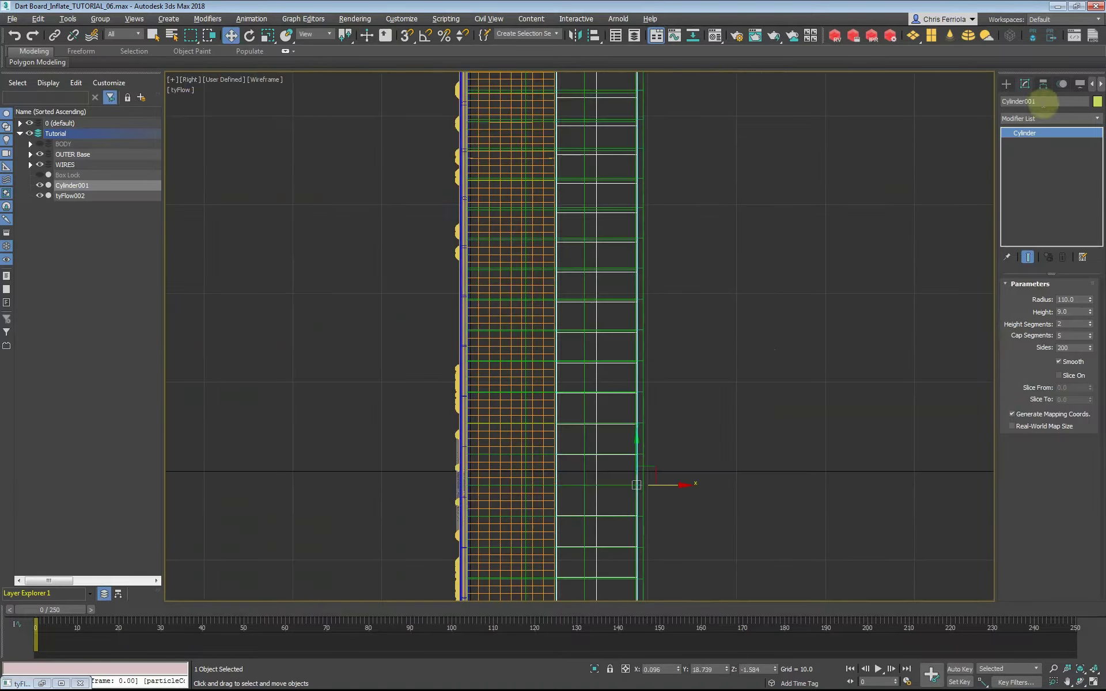
text(deflector)
key(Return)
key(f)
key(alt+w)
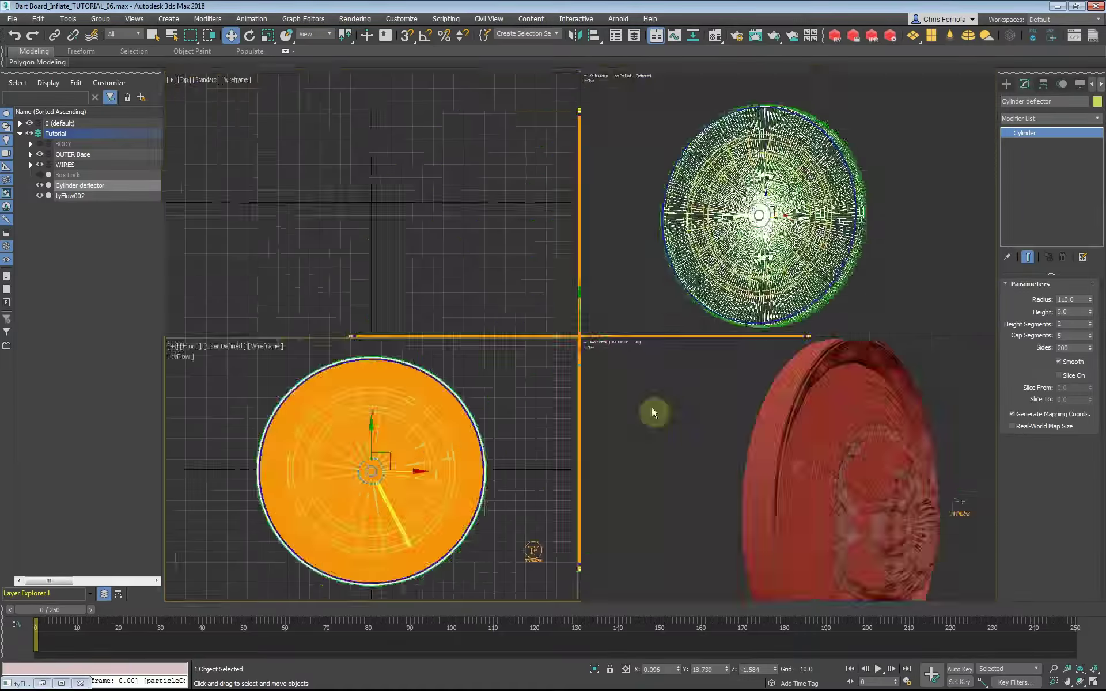
key(alt+w)
click(40, 196)
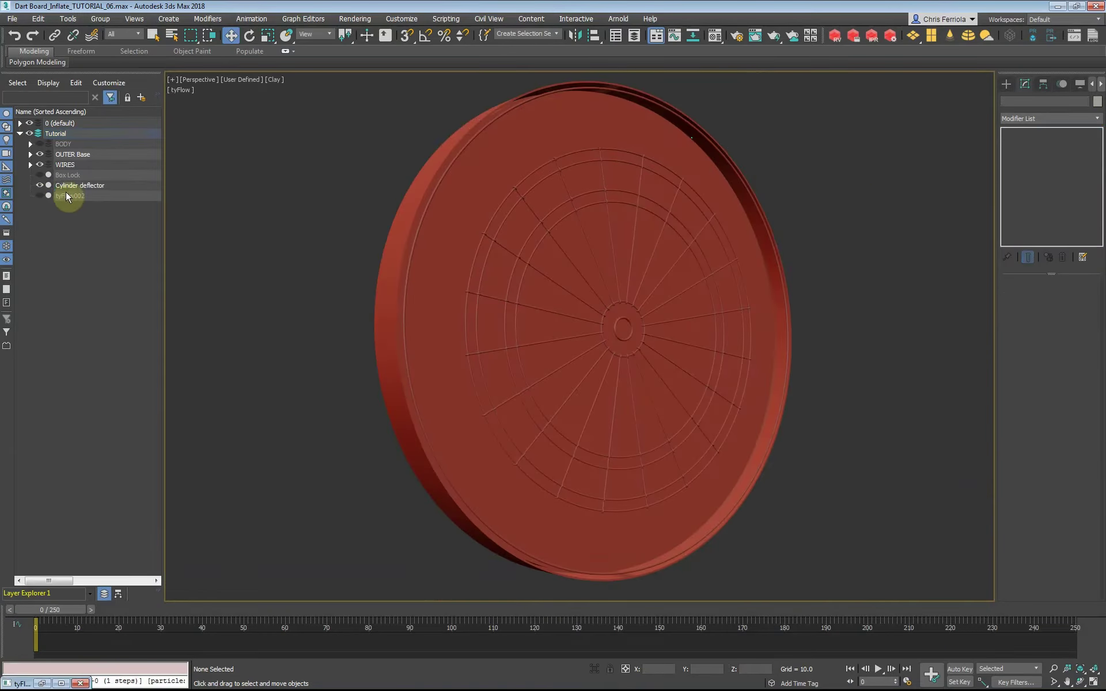
Add a second Collision to Event_Tear using Cylinder deflector, radius 1, bounce/friction/inherit 0.
click(40, 195)
click(43, 684)
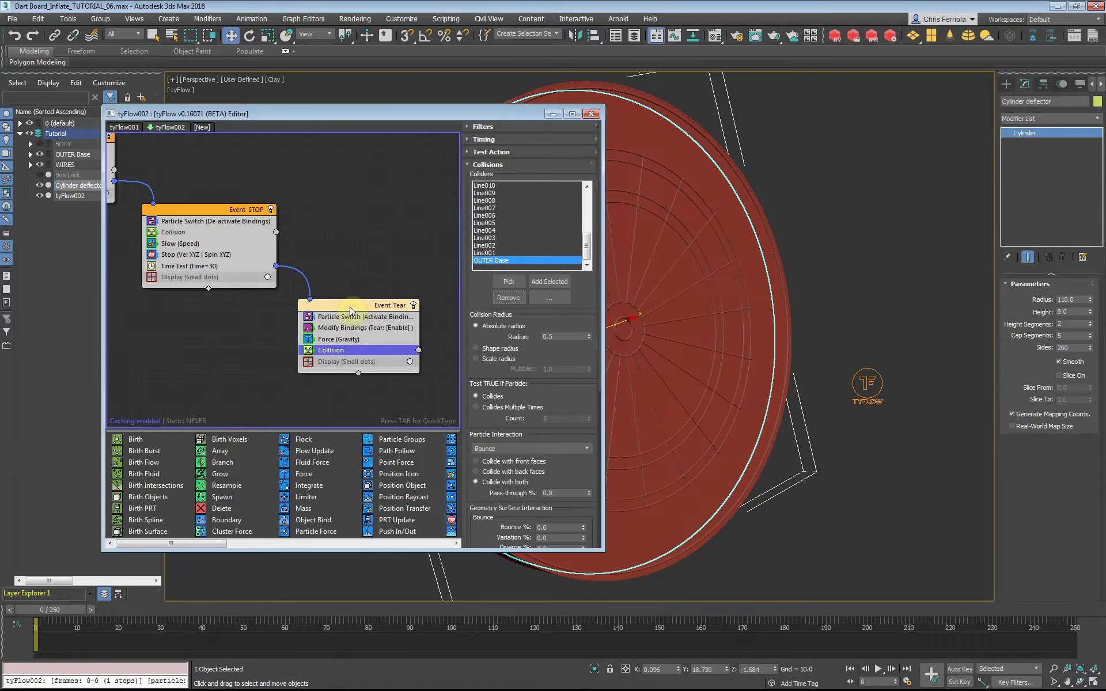
drag(214, 544, 428, 544)
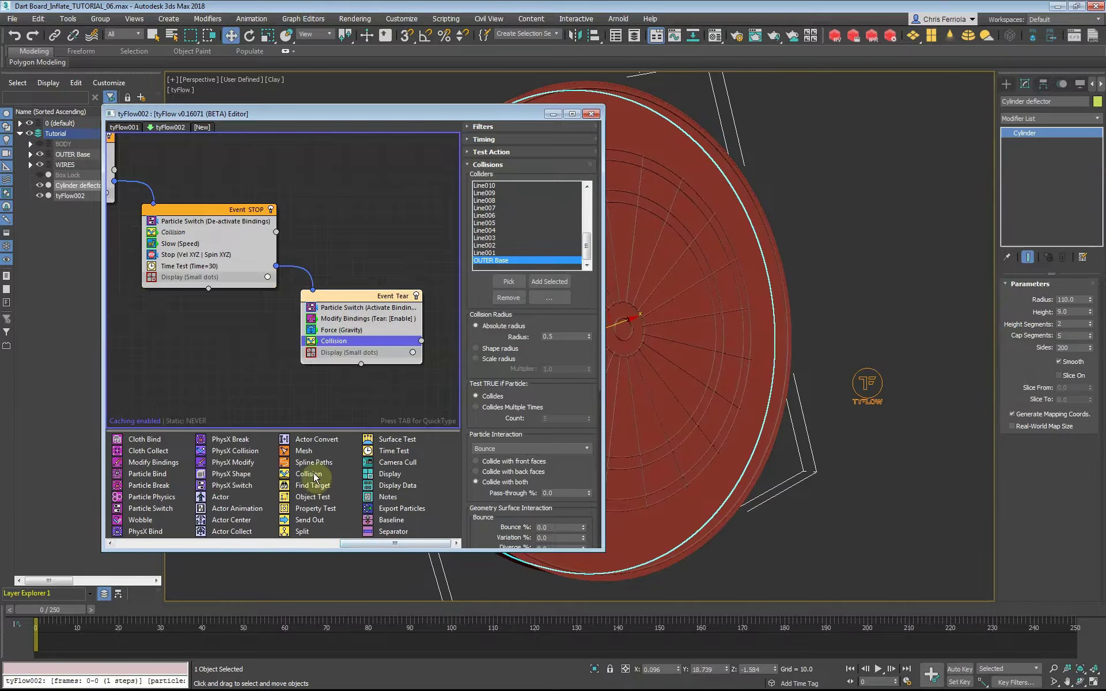
drag(315, 478, 366, 354)
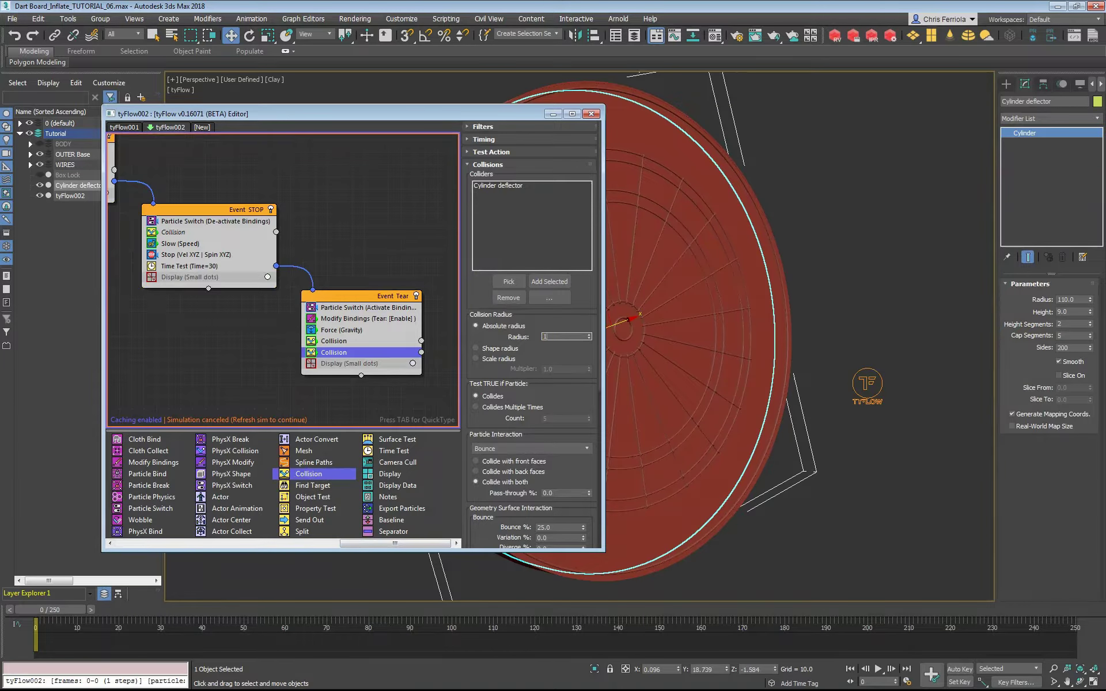
drag(561, 379, 577, 276)
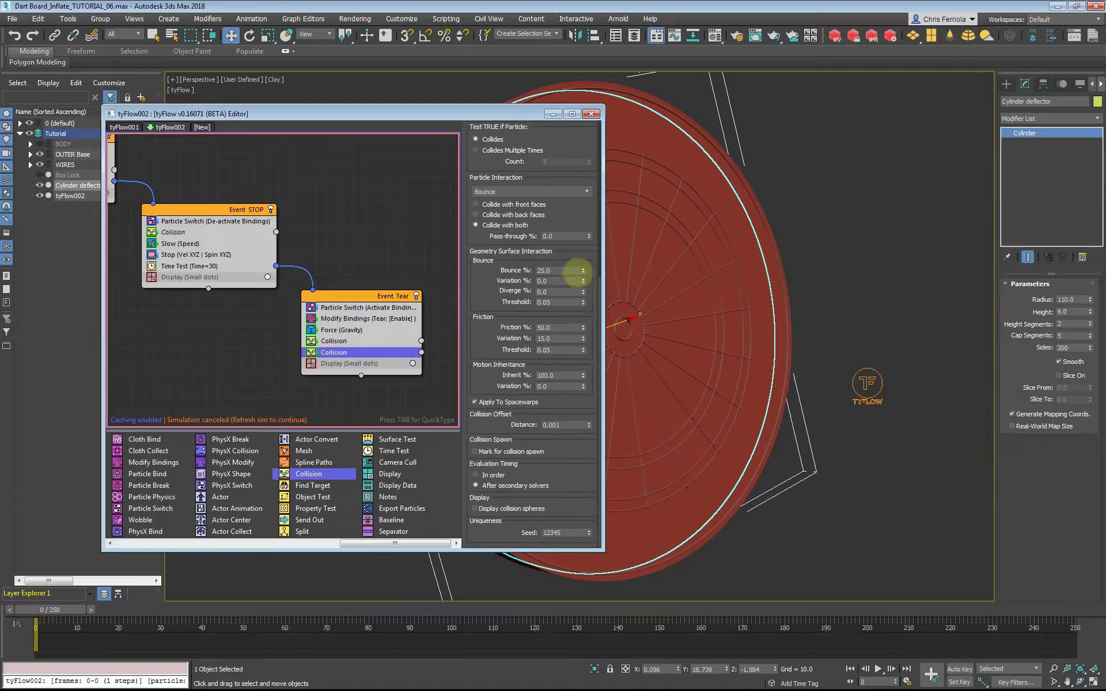
text(0)
key(Return)
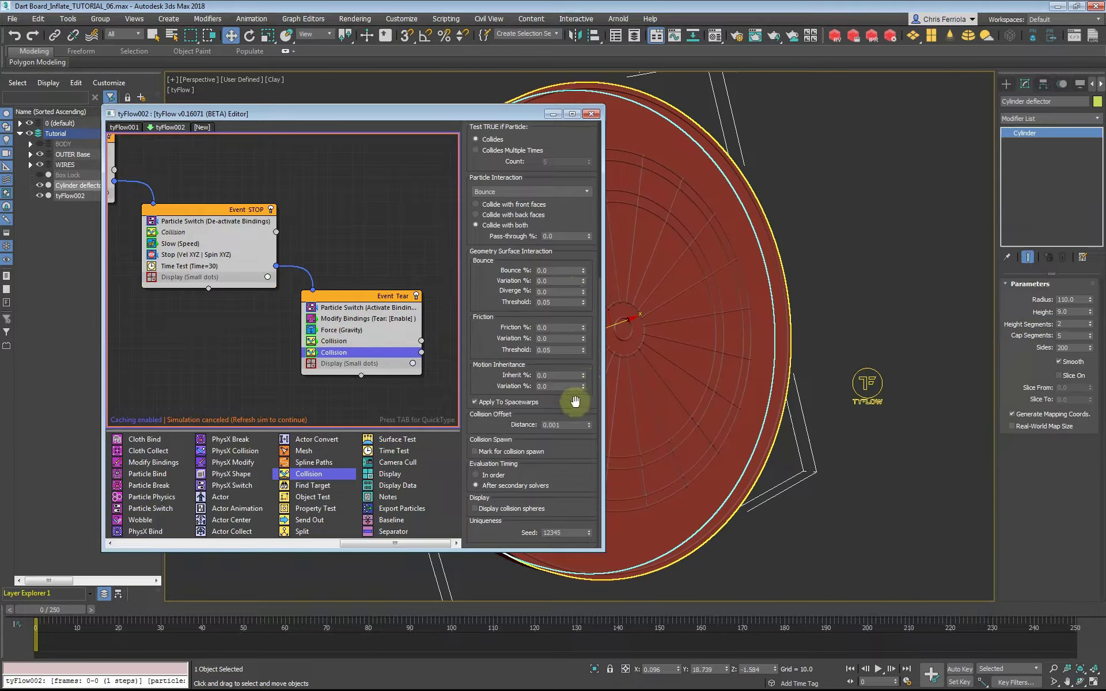
Refresh the simulation and minimize the flow editor.
scroll(487, 340, up, 2)
scroll(490, 351, up, 2)
scroll(494, 359, up, 1)
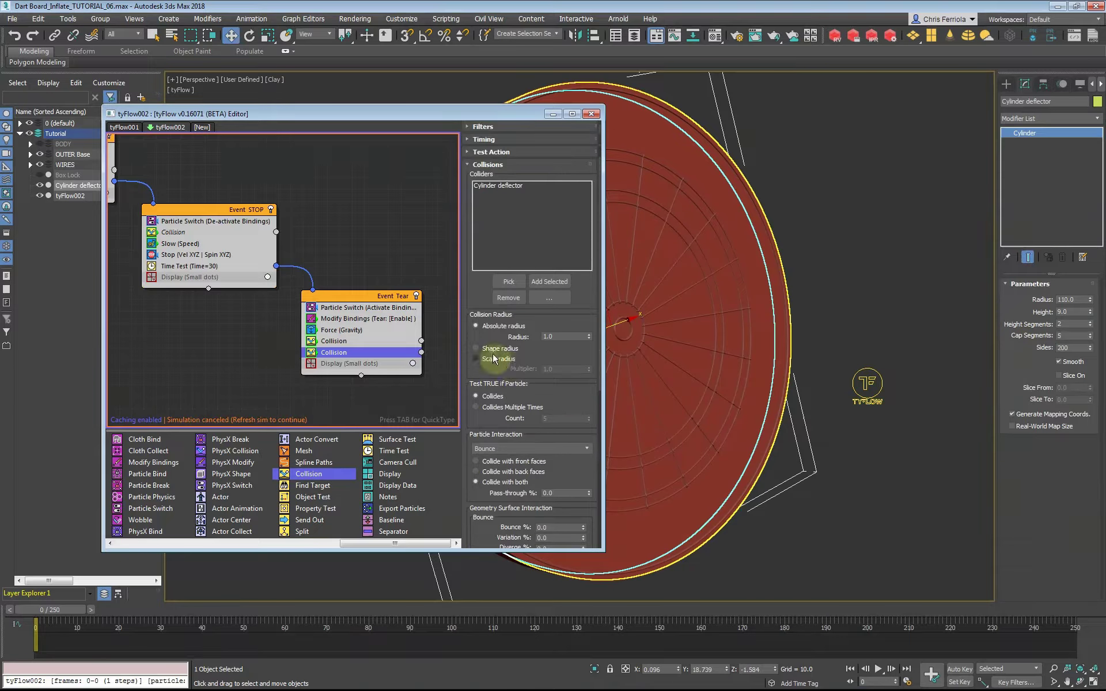
click(433, 350)
right_click(229, 368)
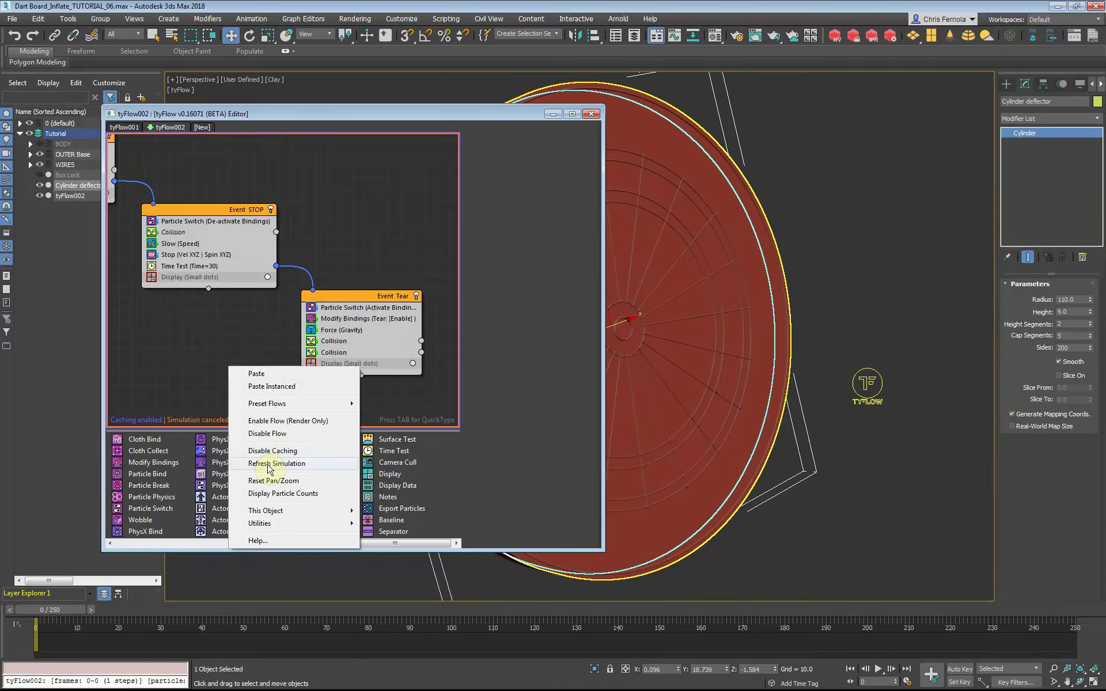
click(268, 464)
click(553, 114)
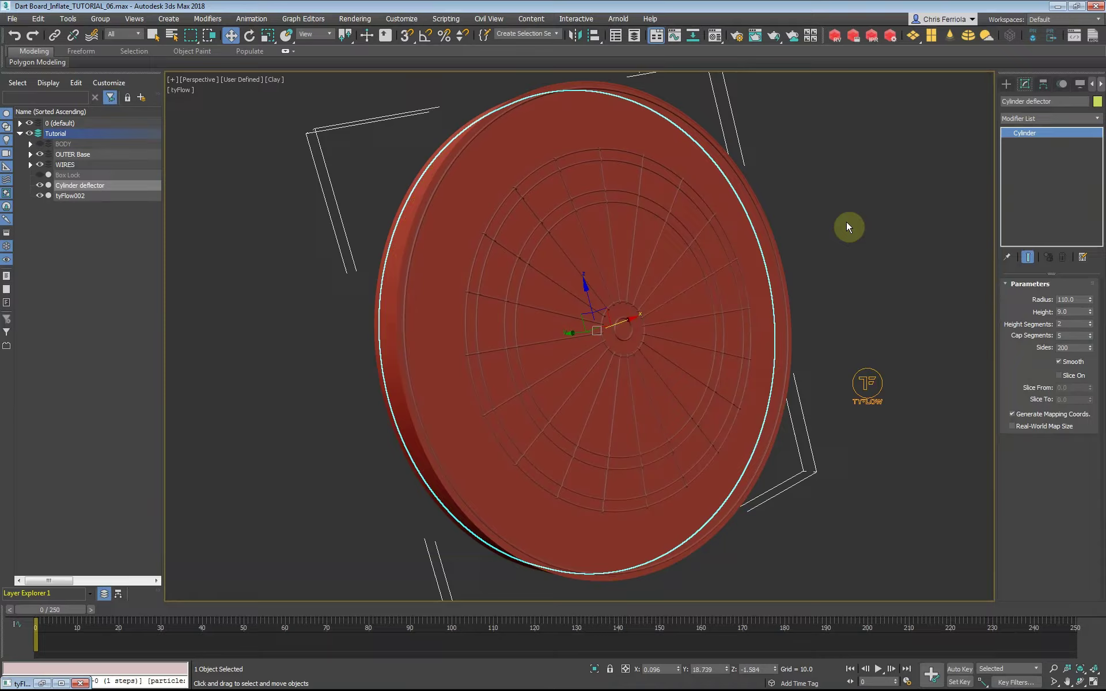
Turn on Show Safe Frames in the viewport.
click(266, 318)
click(272, 80)
click(199, 80)
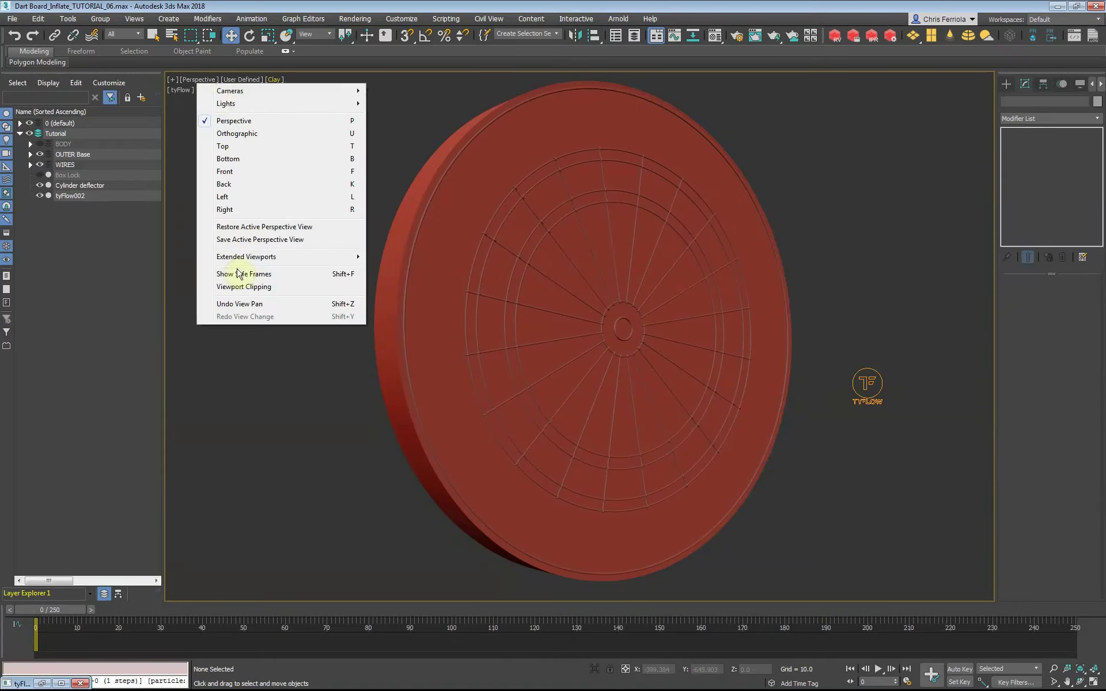
click(239, 274)
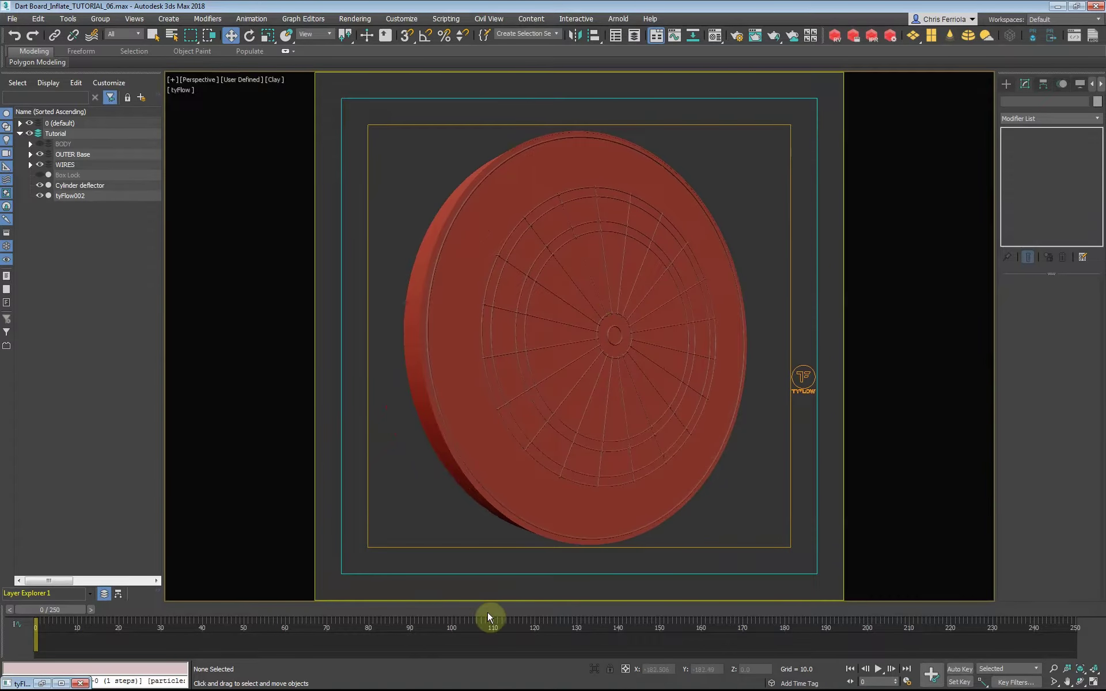
Set the end time to 150, simulate through frame 150, and set up Make Preview for the active segment.
right_click(670, 622)
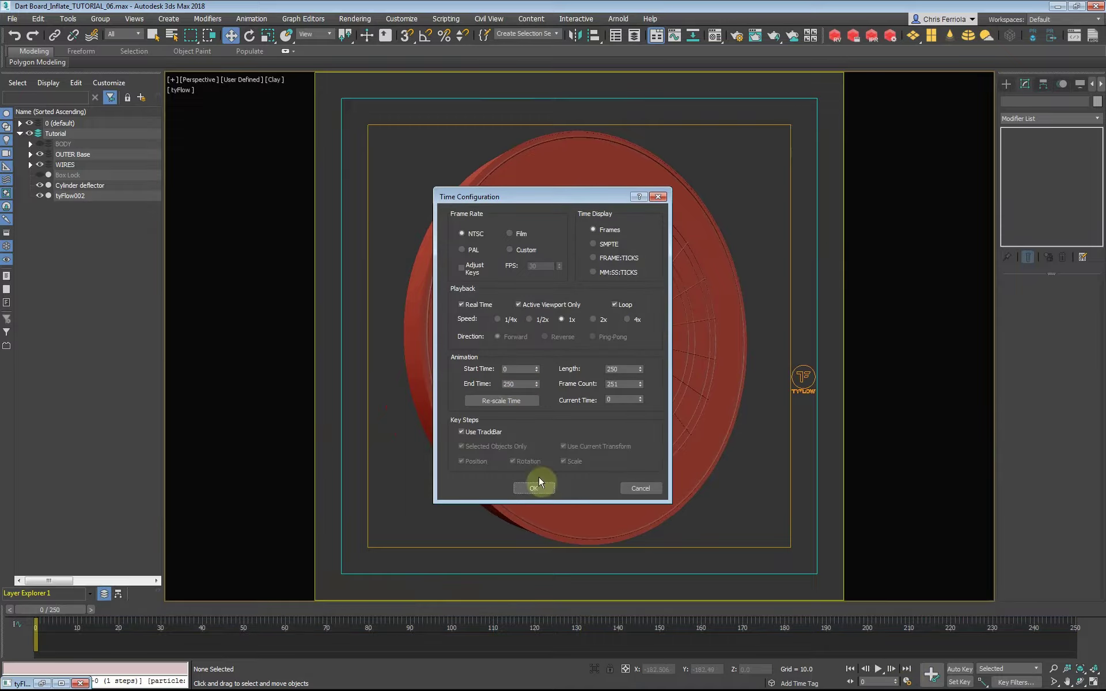
text(150)
key(Return)
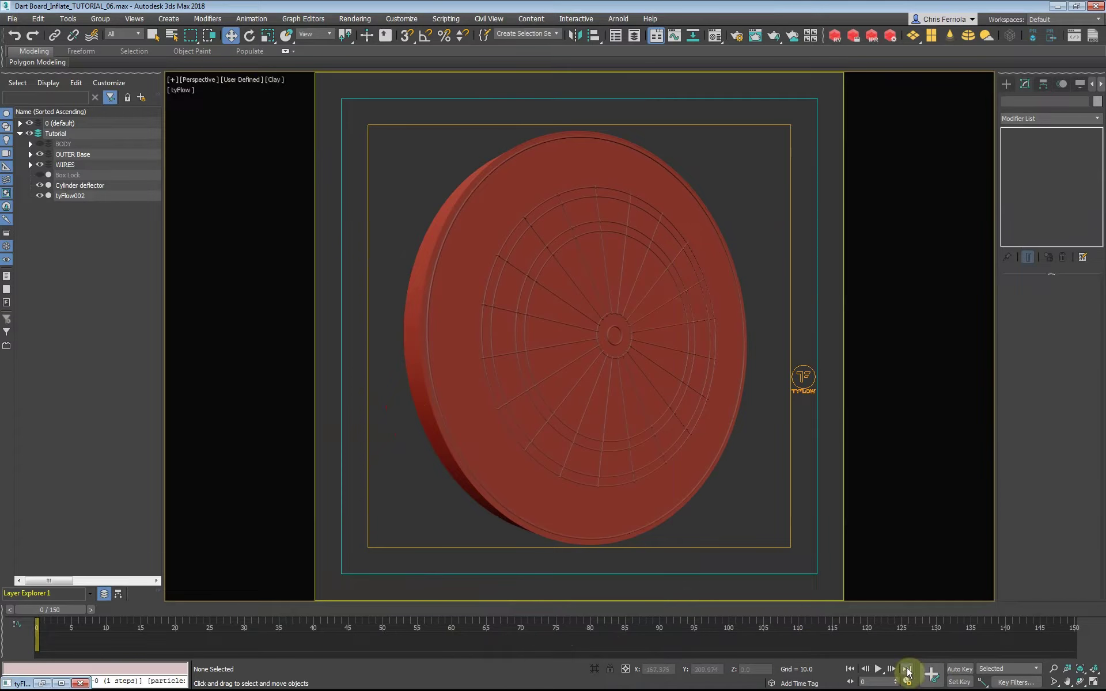
click(907, 670)
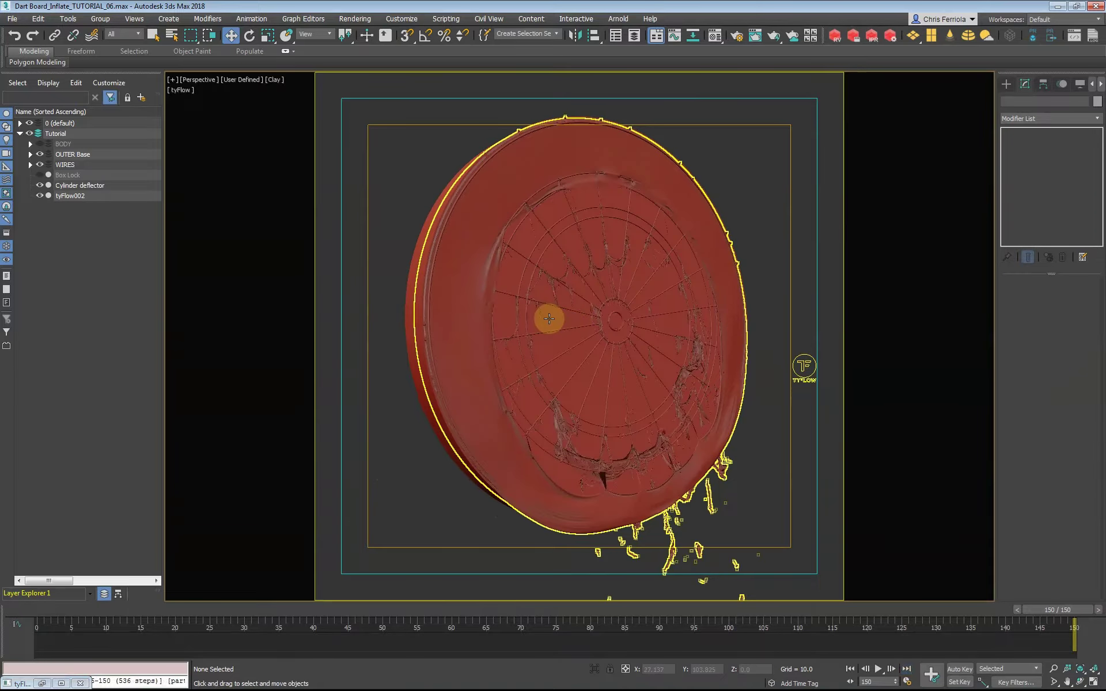
click(70, 186)
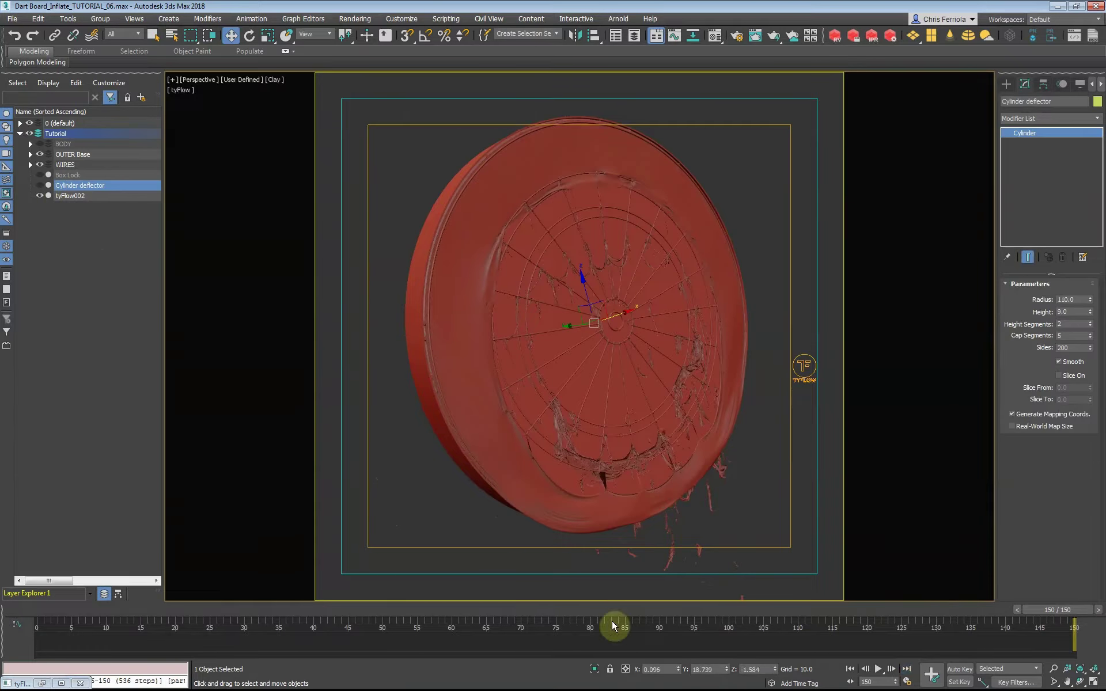
drag(458, 606, 328, 610)
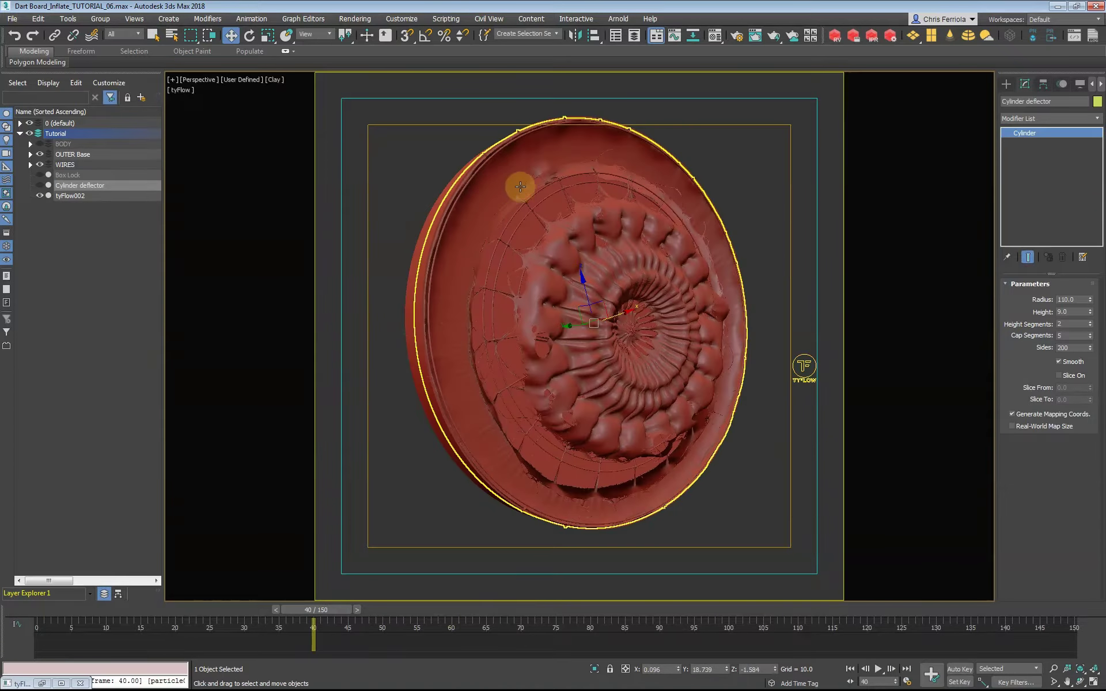
click(472, 428)
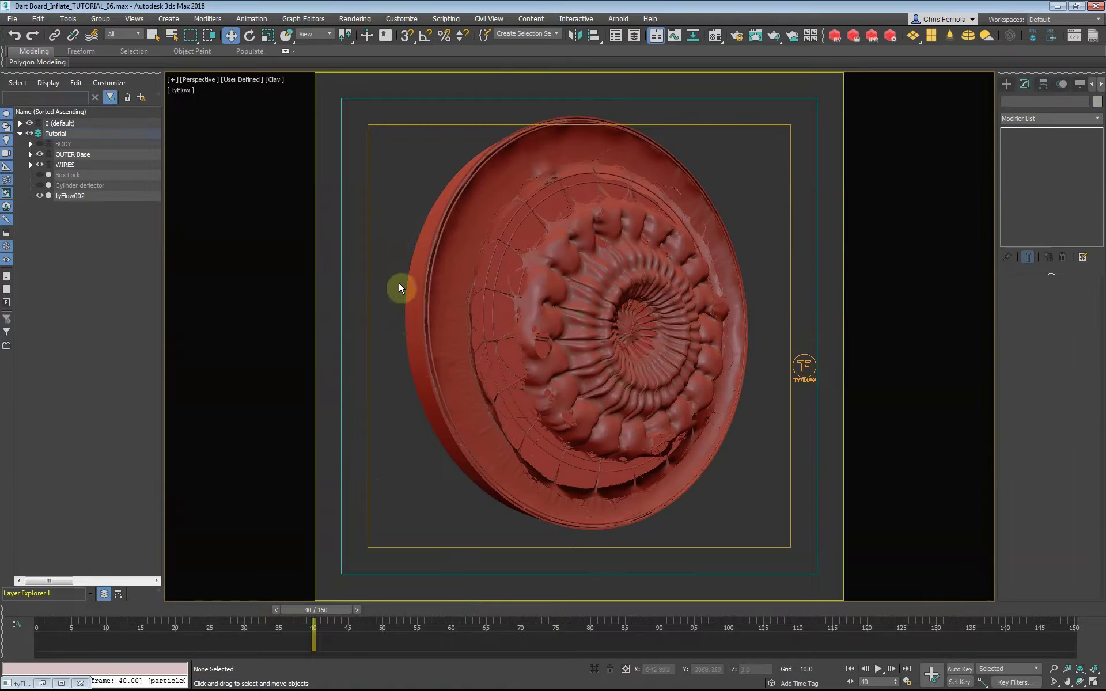
click(68, 20)
click(242, 367)
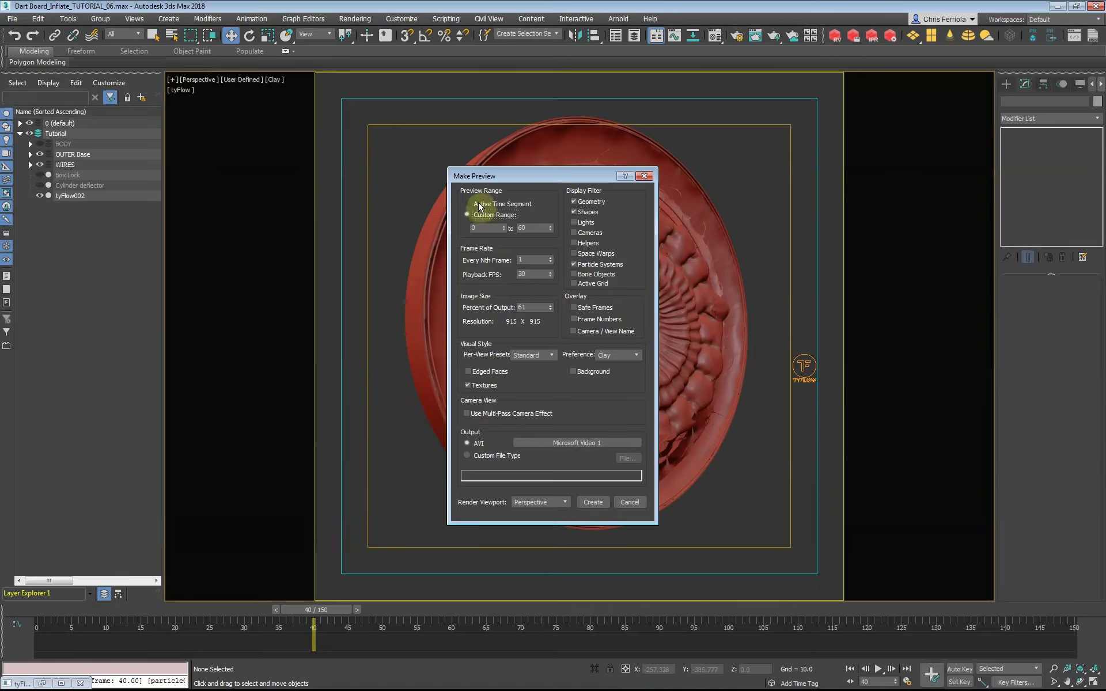
Create the 150-frame preview, play and scrub it, then close the player.
click(592, 502)
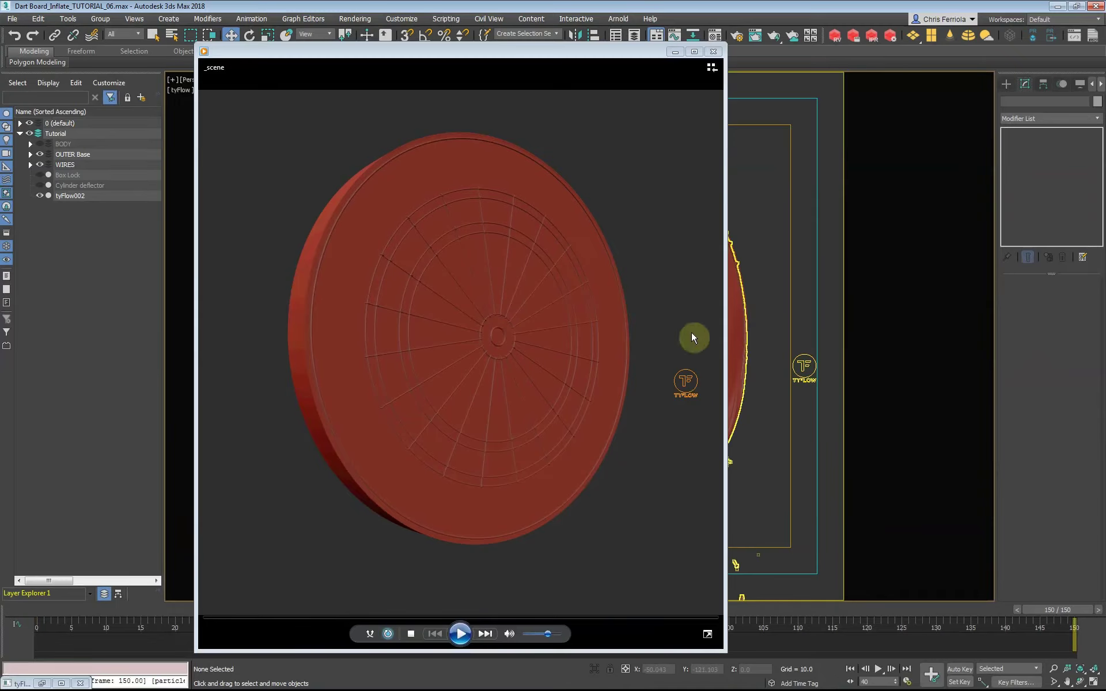
drag(534, 49, 550, 22)
click(480, 609)
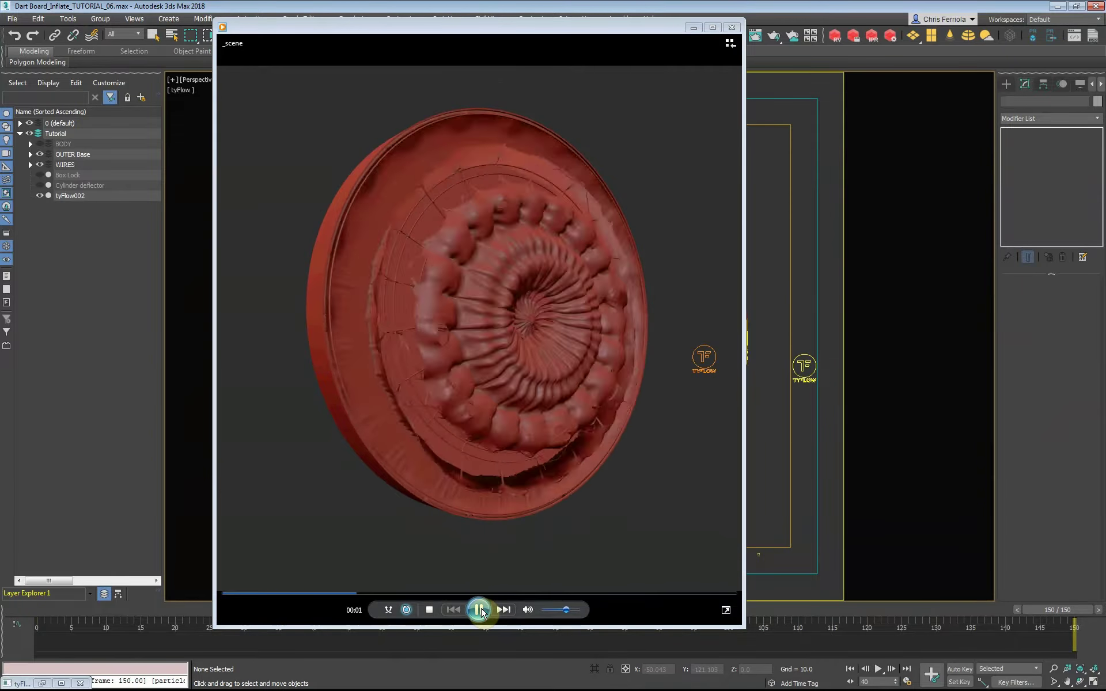
drag(296, 594, 399, 599)
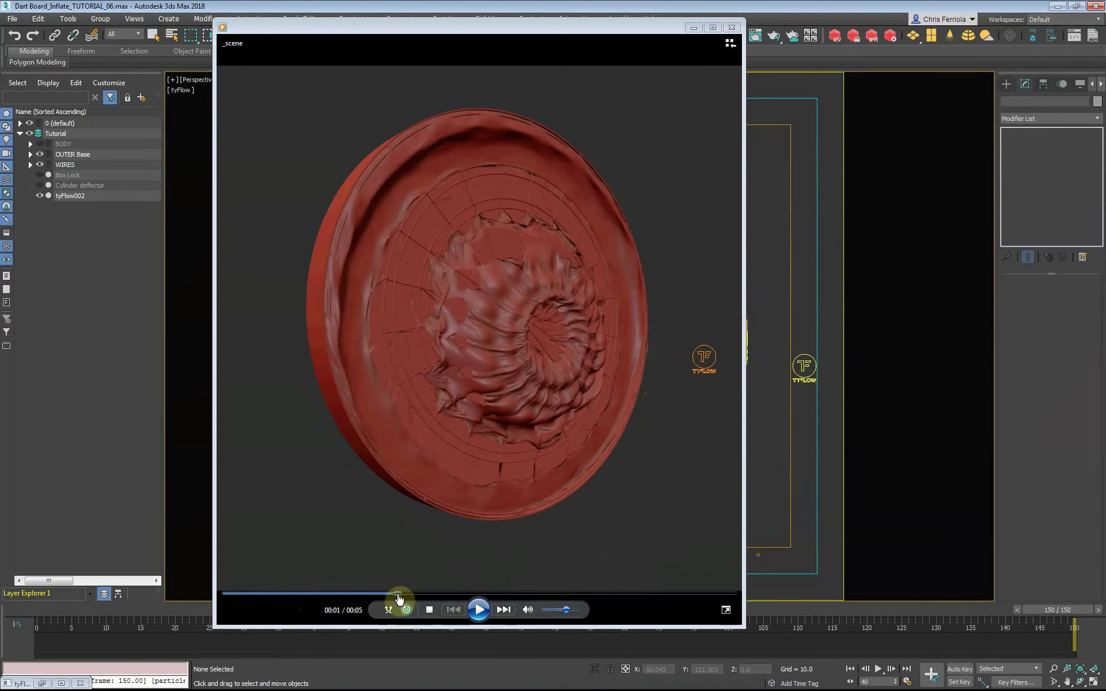
click(478, 609)
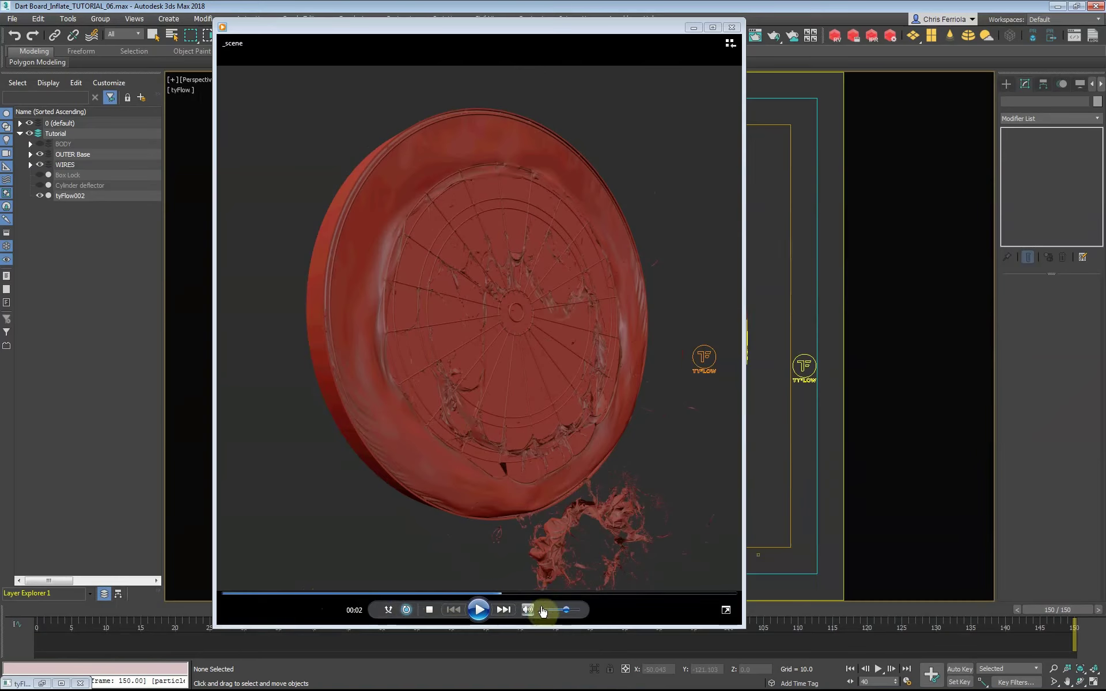
click(731, 28)
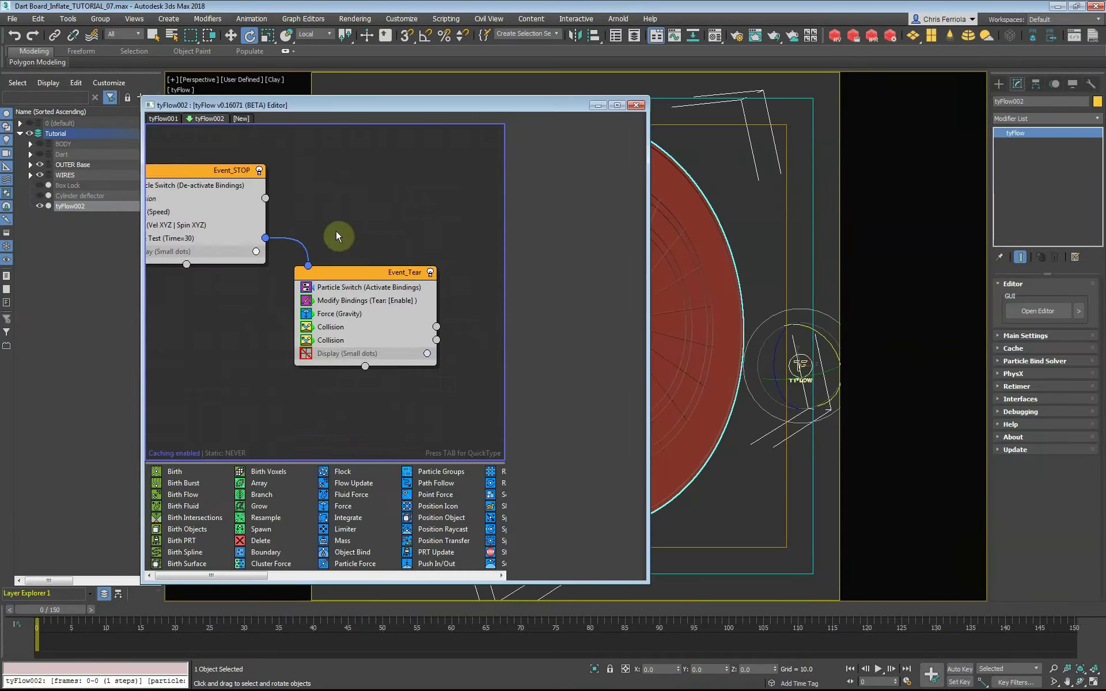
Hide tyFlow002, unhide the BODY layer, and maximize the Right view on the dart.
click(38, 206)
click(40, 144)
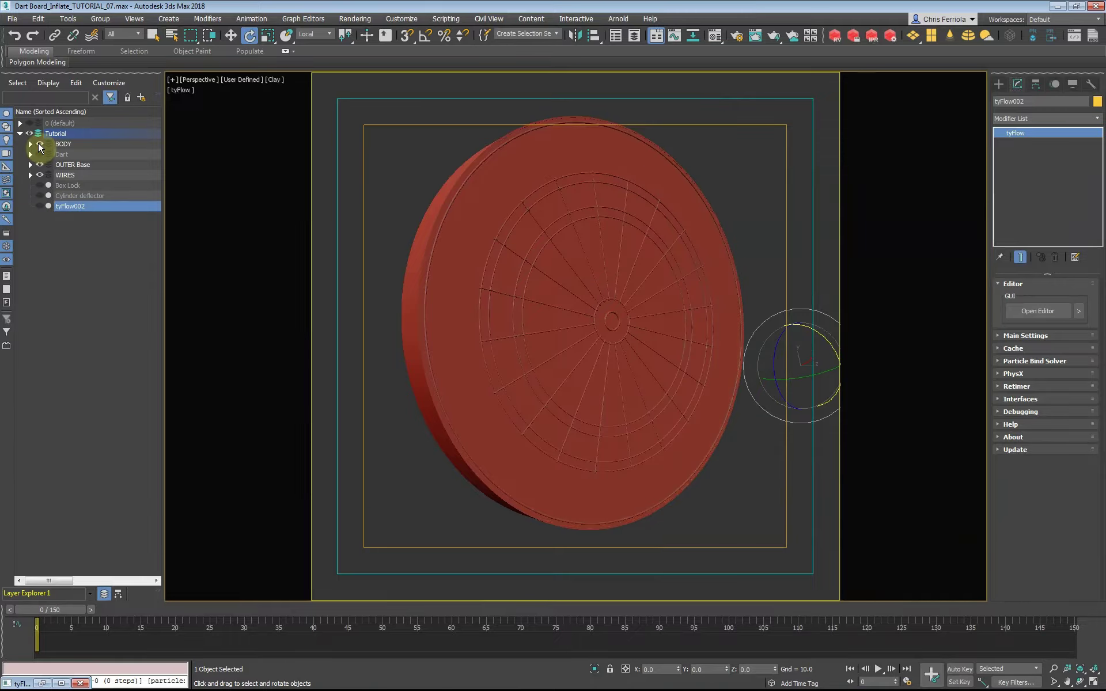
key(alt+w)
middle_click(333, 465)
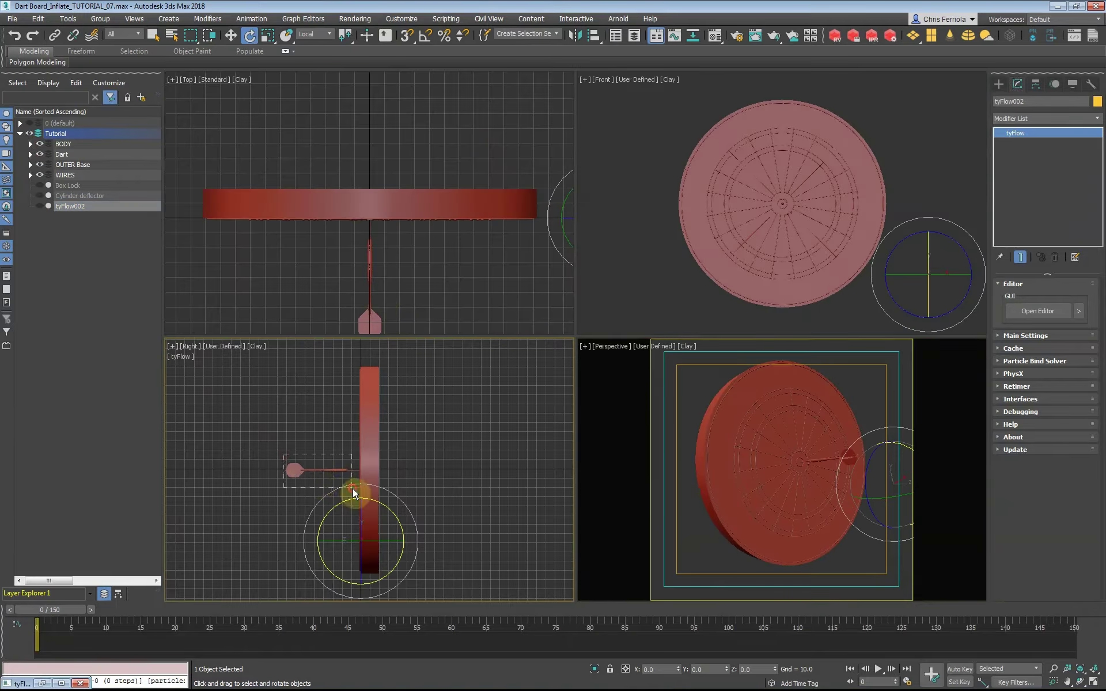
drag(284, 454, 353, 489)
key(alt+w)
scroll(582, 279, up, 5)
right_click(617, 133)
click(617, 133)
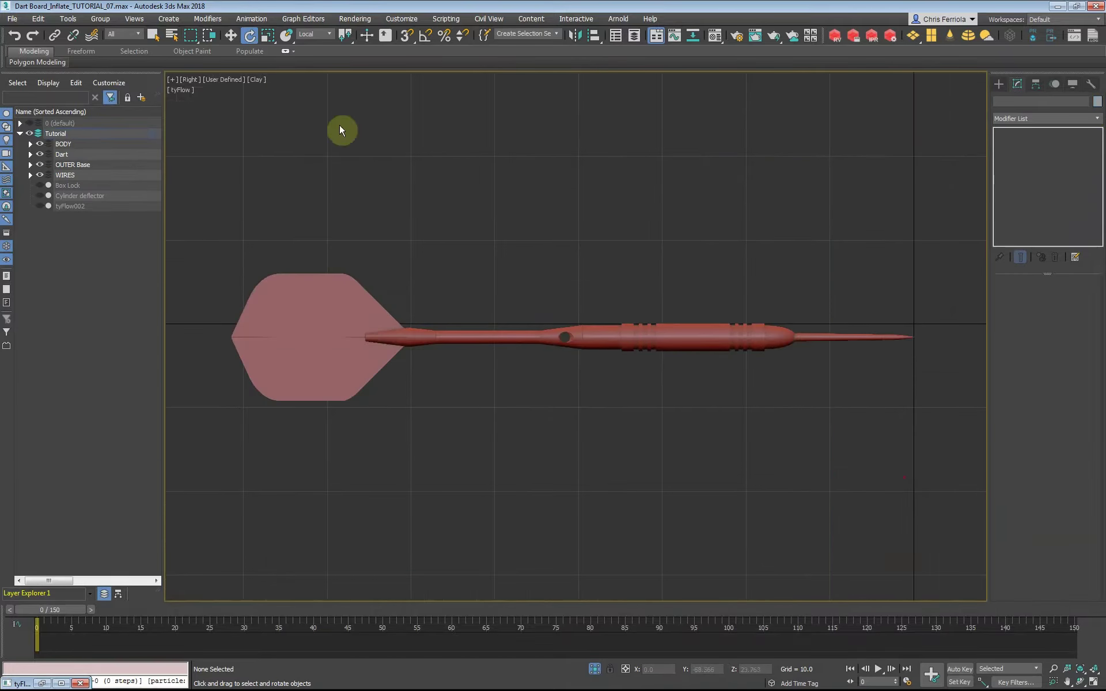
Inspect the dart shaft with edged faces shown, then return to clay shading.
click(257, 80)
click(279, 210)
scroll(668, 359, up, 8)
middle_drag(155, 272, 385, 268)
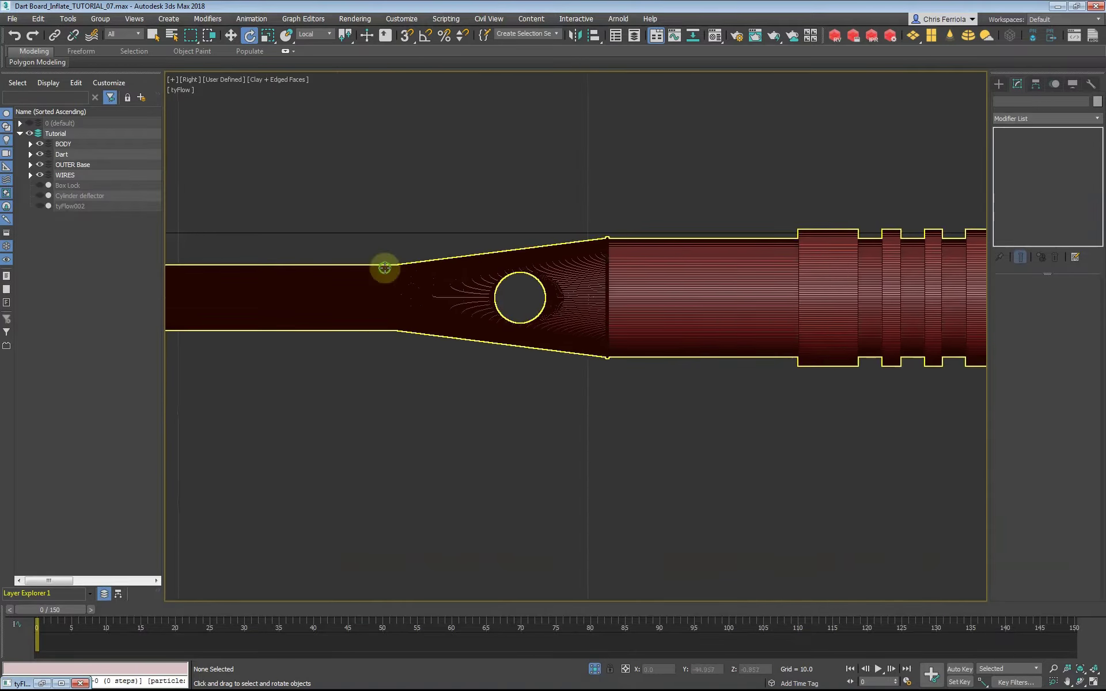
scroll(385, 268, down, 6)
scroll(345, 173, down, 3)
click(291, 80)
click(323, 212)
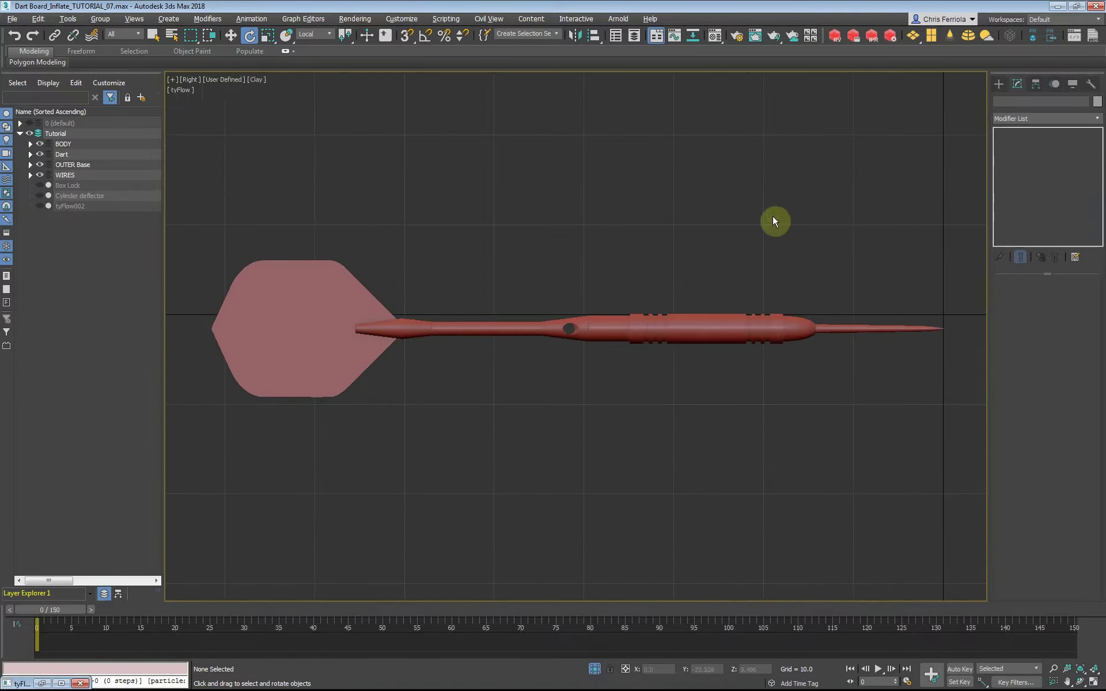
Draw a new cylinder, Cylinder001, beside the dart.
click(999, 84)
click(1023, 177)
mouse_move(870, 241)
mouse_down()
mouse_move(869, 271)
mouse_move(803, 252)
mouse_up()
click(856, 95)
right_click(709, 254)
right_click(852, 190)
Align the cylinder to the DART GROUP and lengthen it along the dart.
click(900, 196)
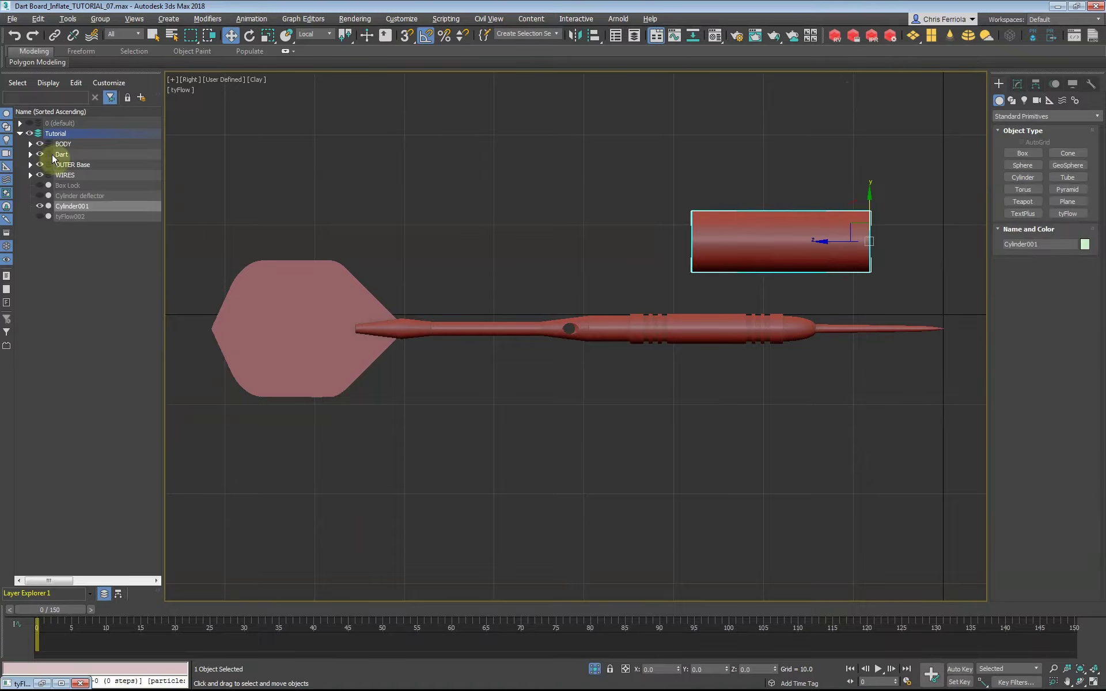
click(57, 154)
click(344, 34)
click(778, 242)
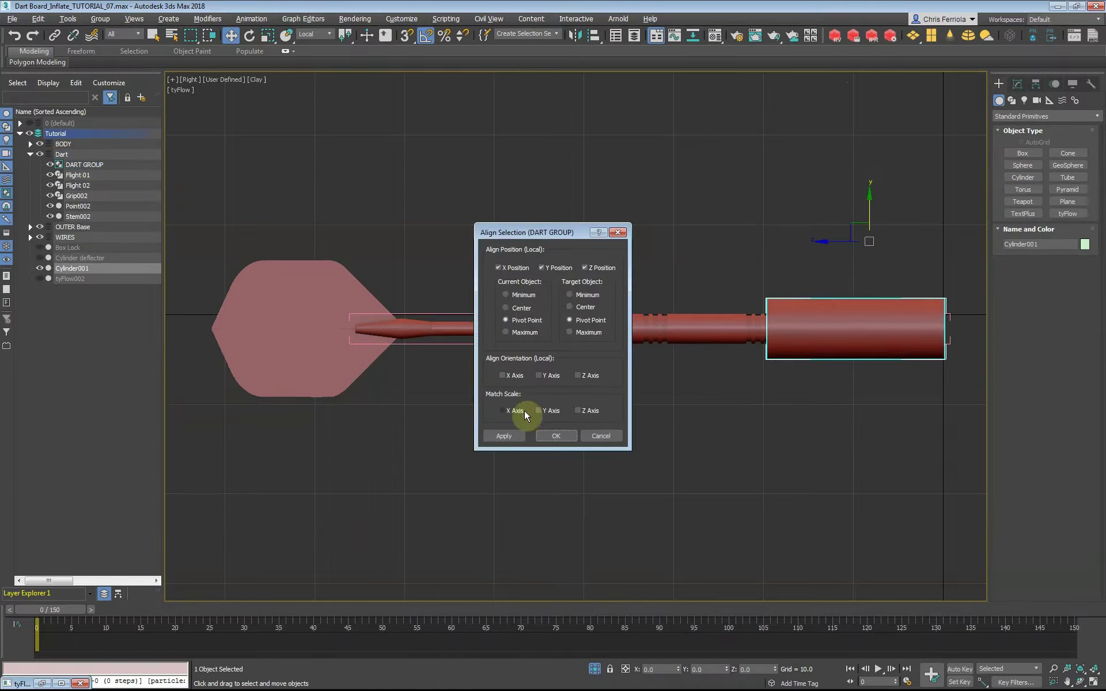
click(556, 436)
click(1018, 85)
drag(1086, 311, 1047, 173)
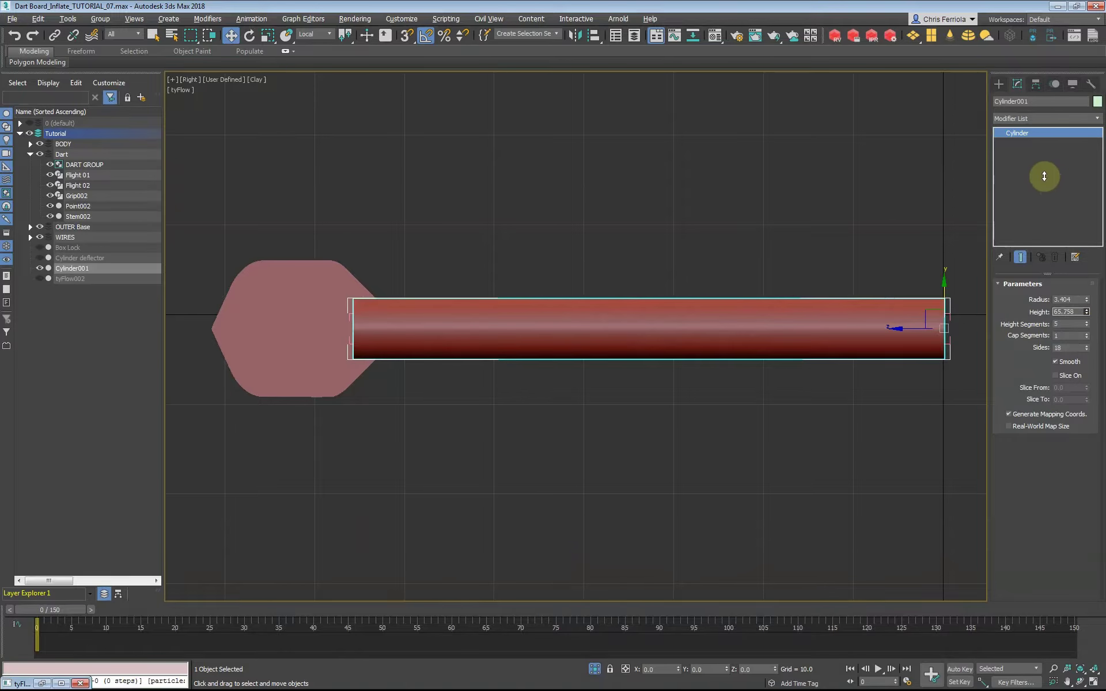
In wireframe, convert the cylinder to Edit Poly and move its left-end vertices further out in view space.
click(257, 79)
click(295, 197)
click(1047, 119)
click(1054, 509)
click(1017, 375)
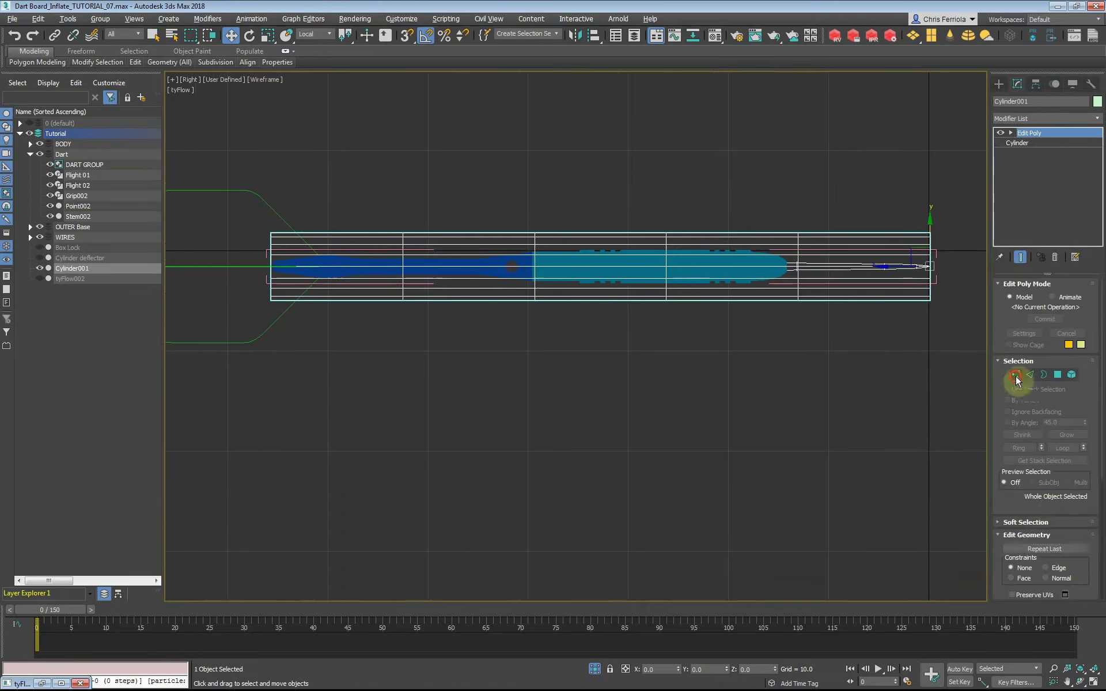
right_click(830, 280)
click(830, 280)
middle_drag(482, 252, 633, 261)
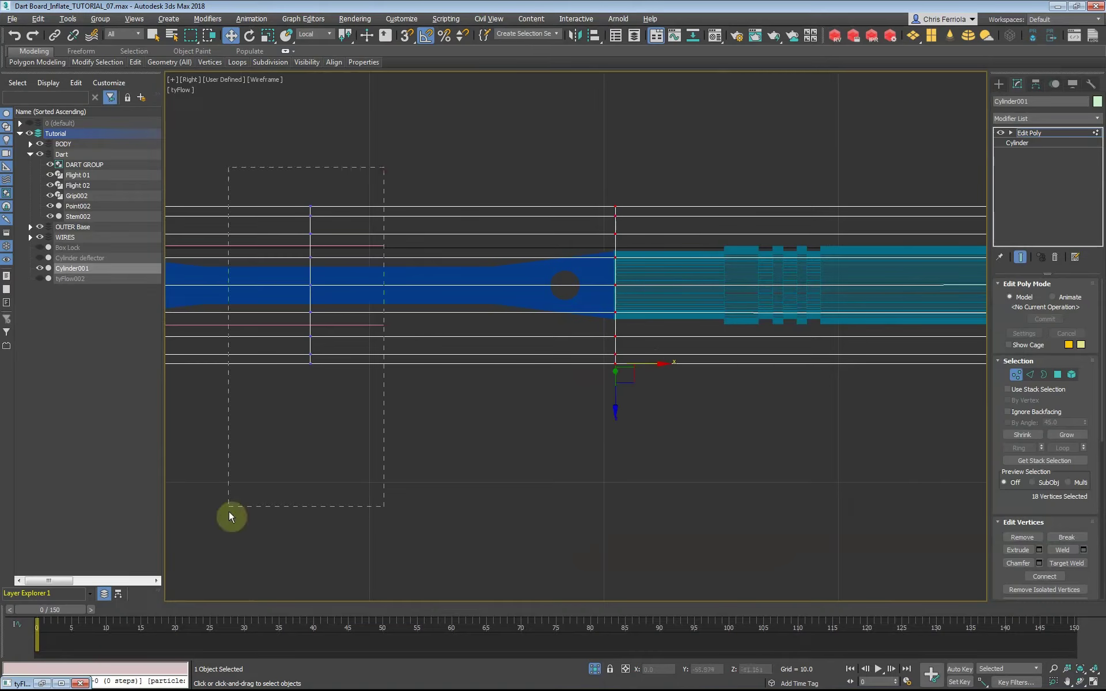
drag(230, 510, 284, 359)
middle_drag(284, 358, 546, 336)
click(314, 34)
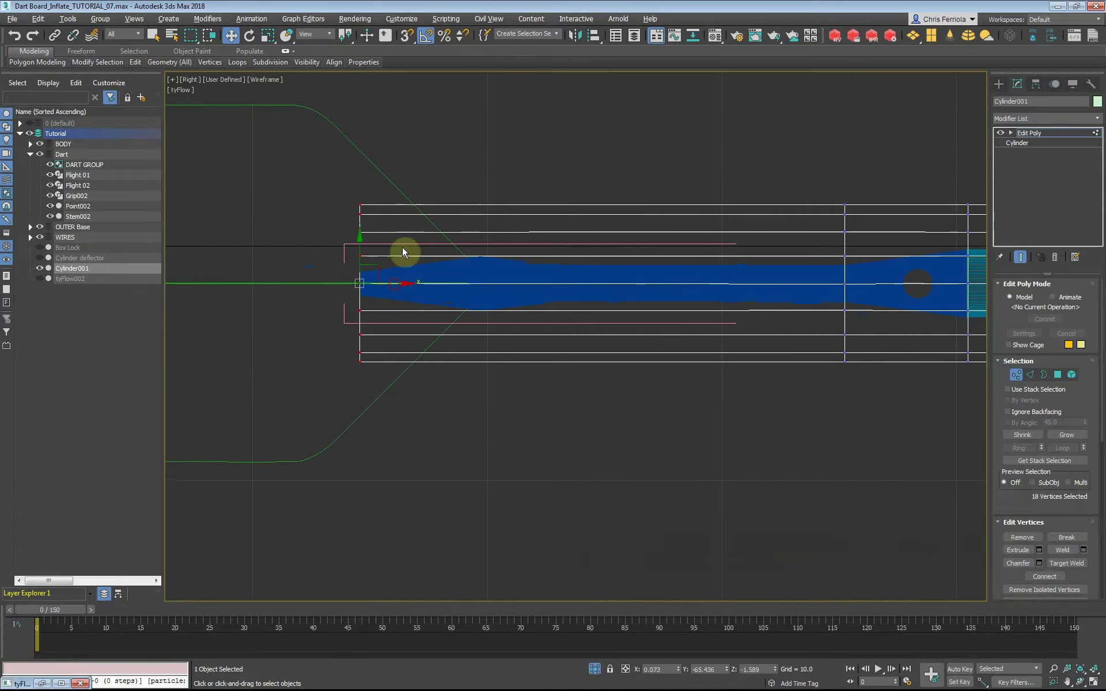
middle_drag(403, 251, 384, 149)
Scale the cylinder's end vertices down to taper it into a narrow dart point.
key(2)
drag(879, 361, 525, 276)
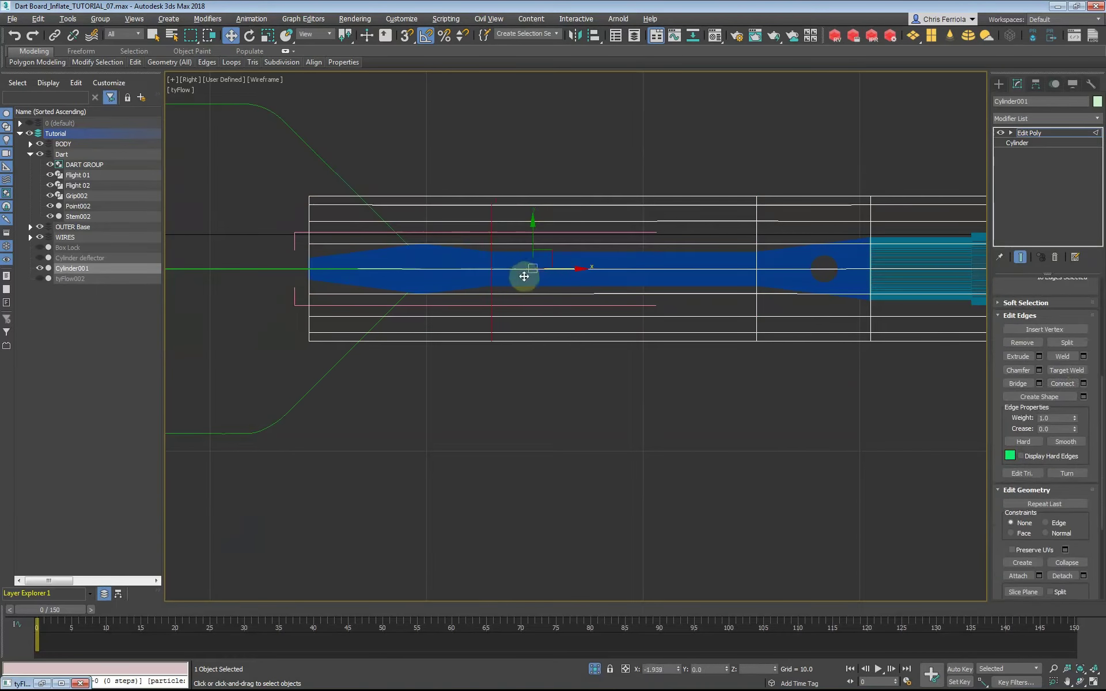
key(1)
key(r)
drag(282, 185, 339, 352)
right_click(384, 152)
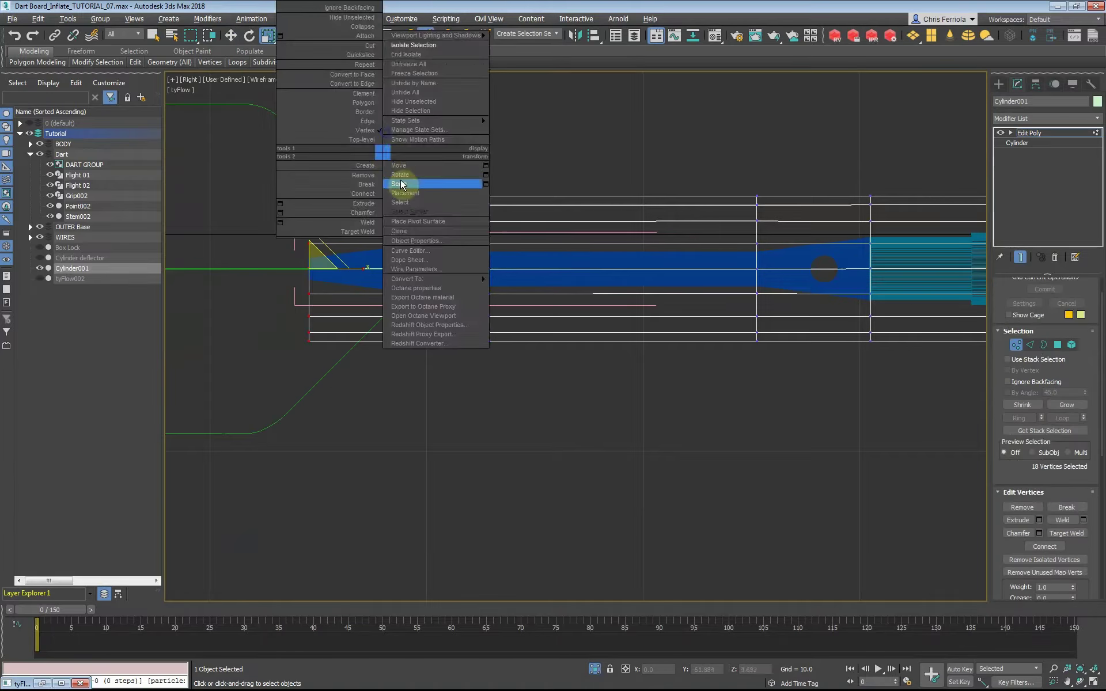
click(402, 184)
drag(404, 271, 442, 418)
mouse_move(586, 417)
middle_down()
mouse_move(563, 221)
mouse_move(535, 247)
mouse_move(707, 205)
mouse_move(469, 252)
mouse_move(734, 251)
middle_up()
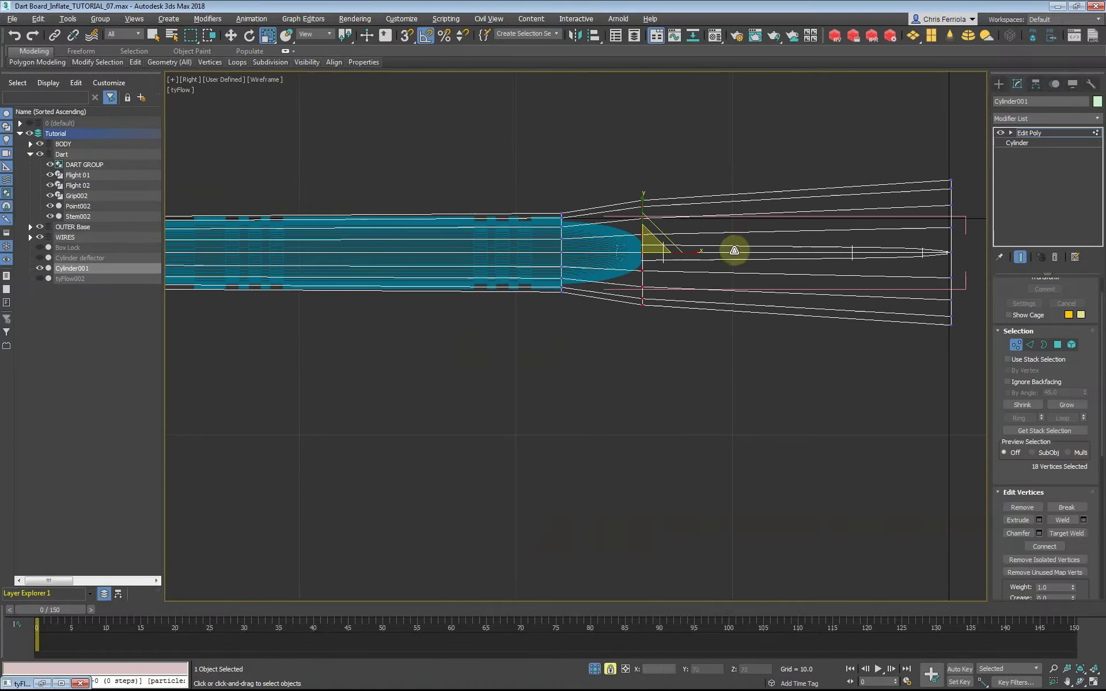
scroll(805, 279, down, 3)
middle_drag(567, 196, 770, 299)
key(1)
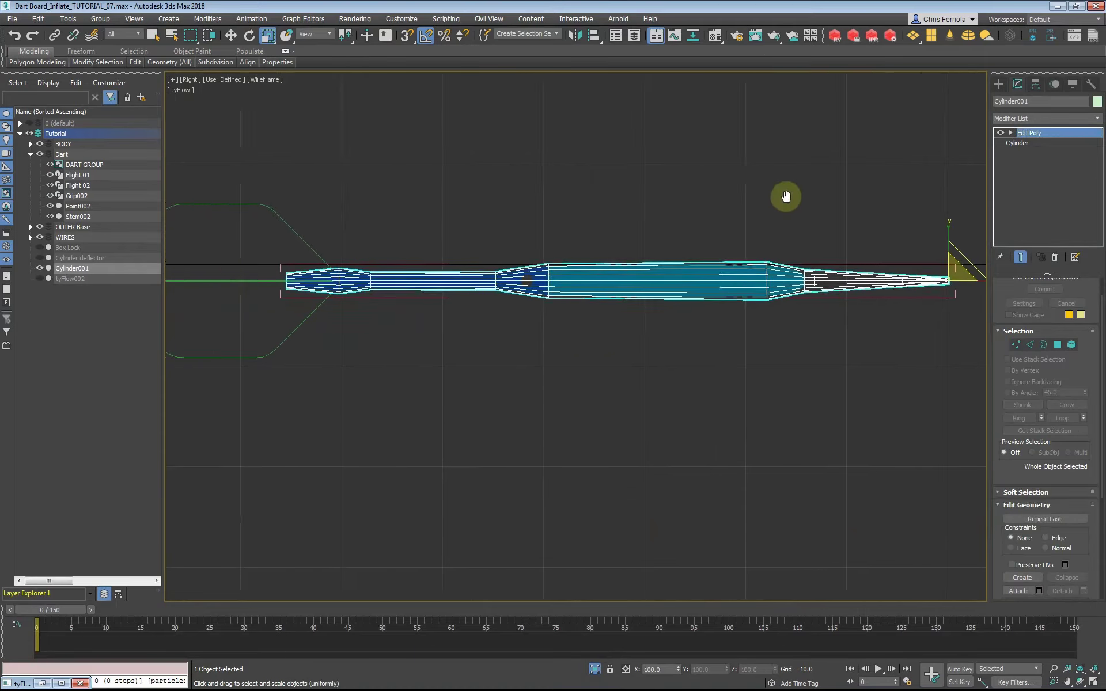
middle_drag(786, 196, 758, 197)
Add a MeshSmooth modifier to smooth the dart shape.
click(1025, 118)
click(1040, 534)
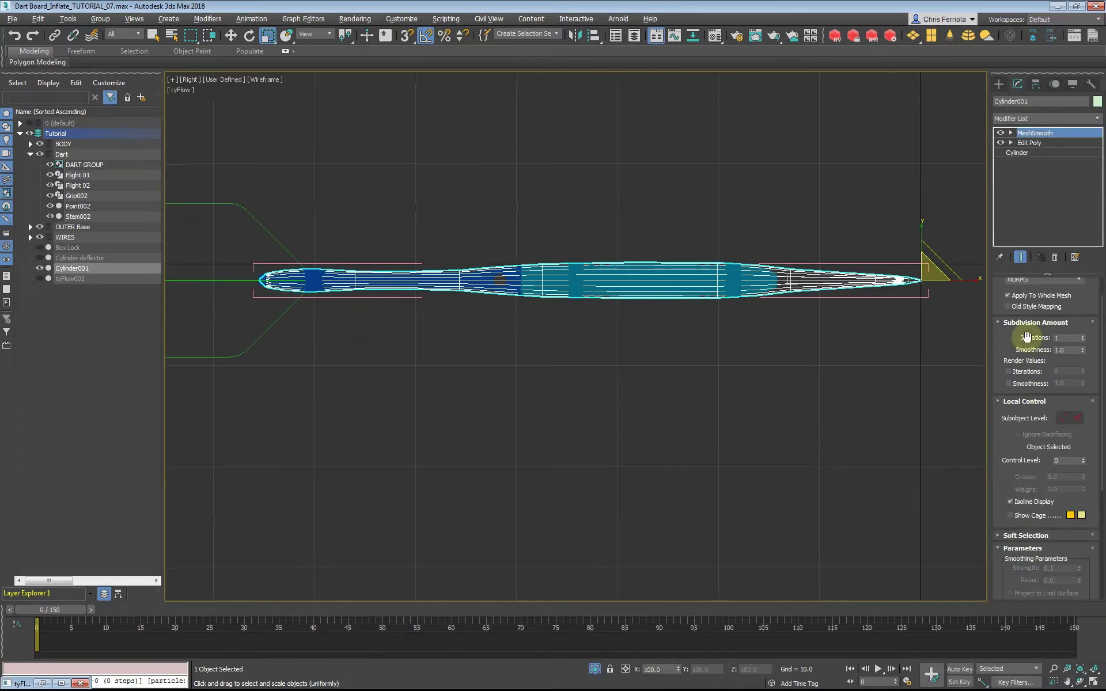
scroll(1027, 336, down, 5)
scroll(1000, 291, up, 5)
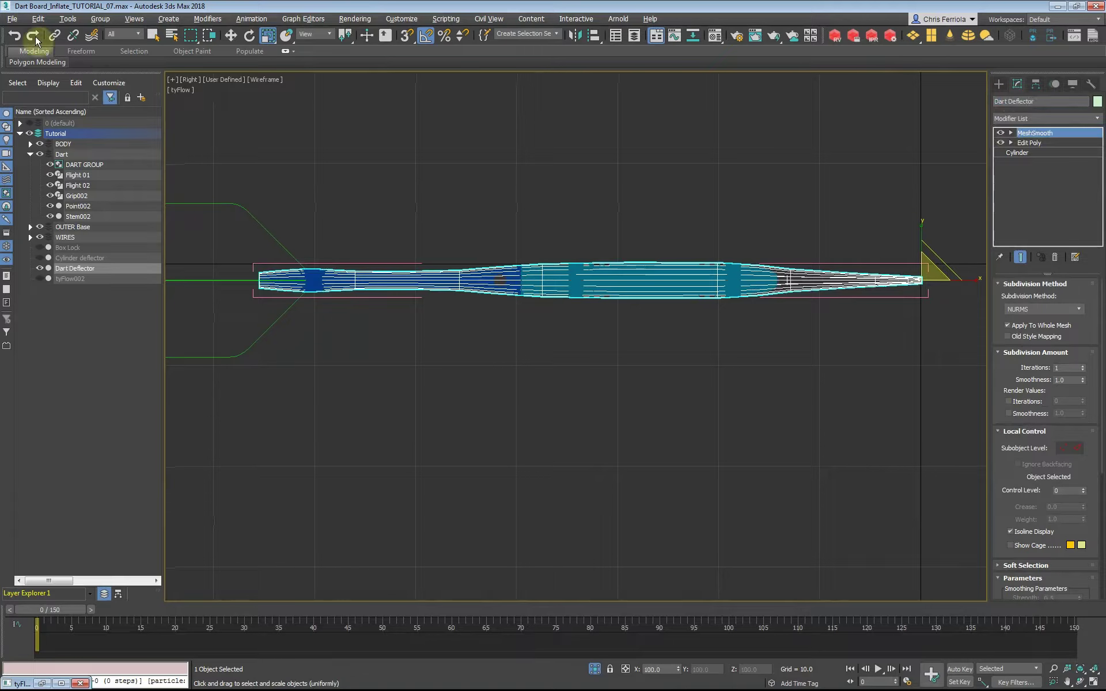
Rename the cylinder to Dart Deflector through its object properties, then select the DART GROUP.
key(w)
scroll(928, 267, down, 2)
right_click(665, 271)
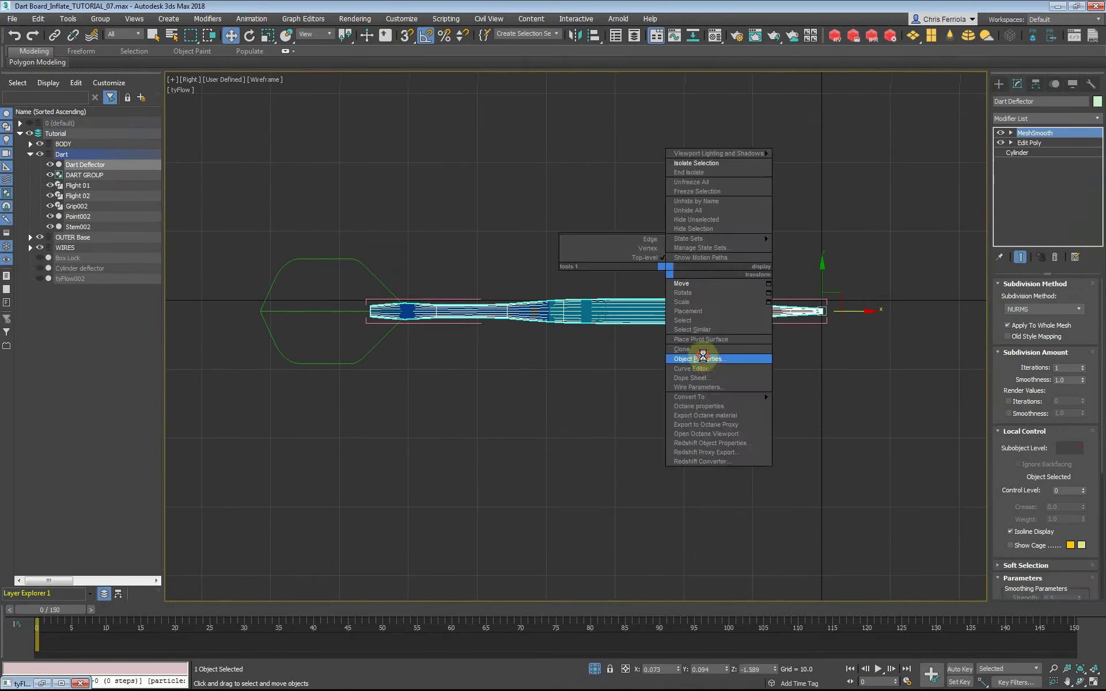
click(594, 513)
scroll(634, 291, down, 1)
right_click(637, 297)
click(654, 346)
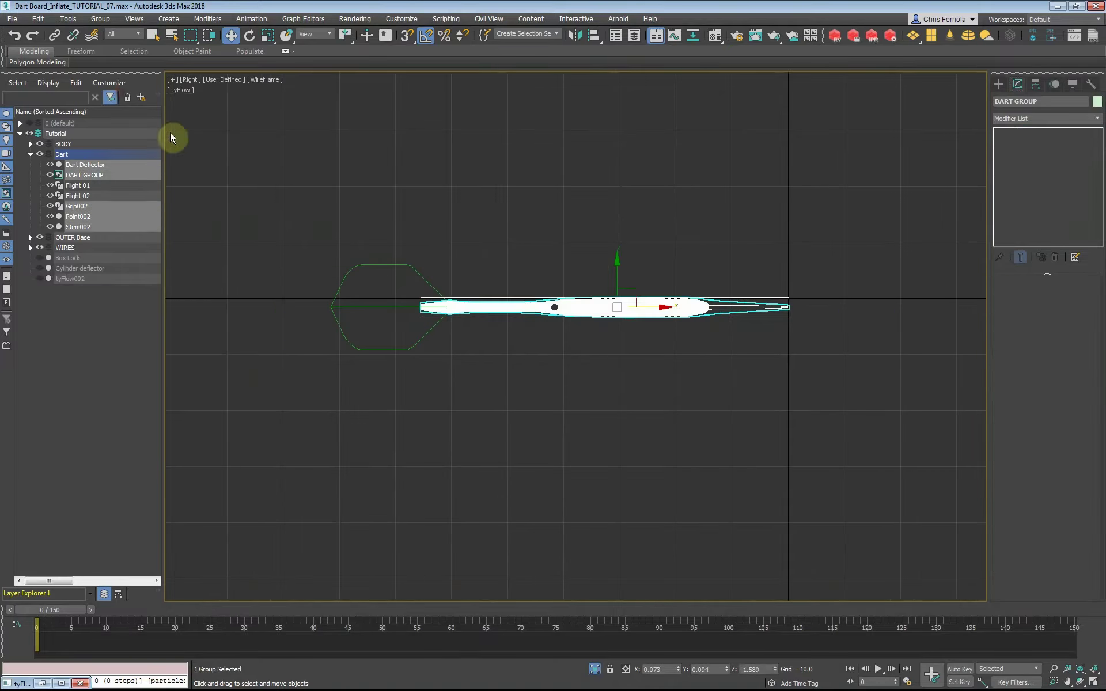
click(593, 285)
With Auto Key on, set a transform key on the DART GROUP at frame 31.
scroll(609, 247, down, 2)
mouse_move(584, 218)
middle_down()
mouse_move(690, 235)
mouse_move(750, 271)
mouse_move(744, 284)
middle_up()
right_click(870, 681)
click(960, 669)
key(ctrl+z)
right_click(254, 630)
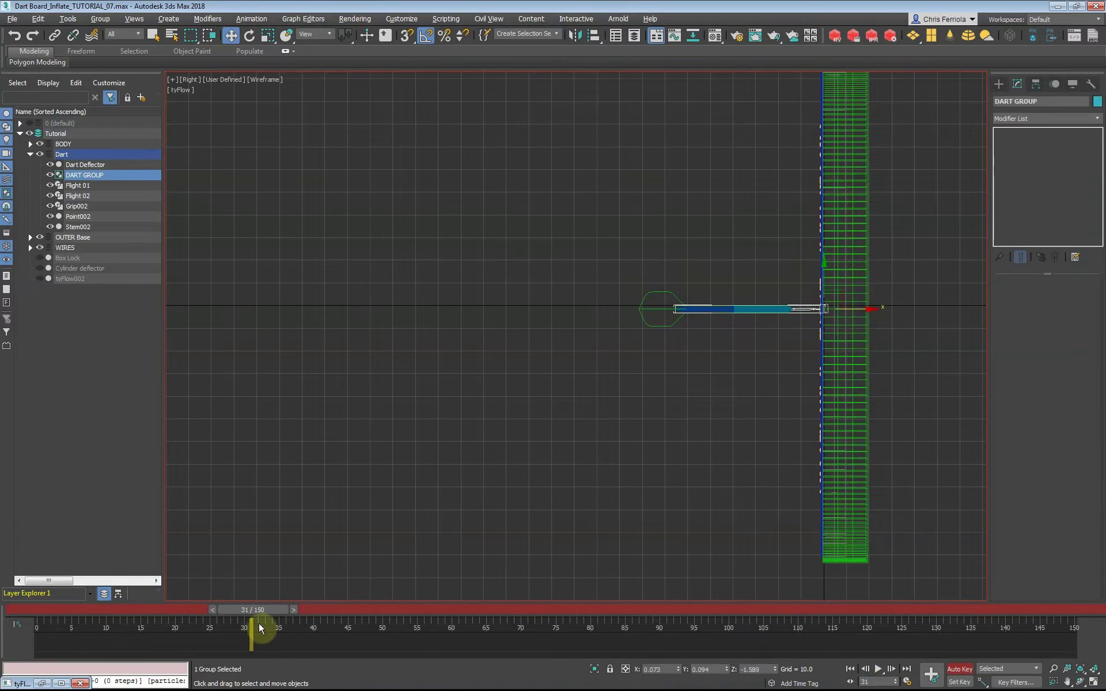
click(560, 384)
At frame 21 with Auto Key on, tilt the DART GROUP about 1.37 degrees.
drag(258, 615, 182, 614)
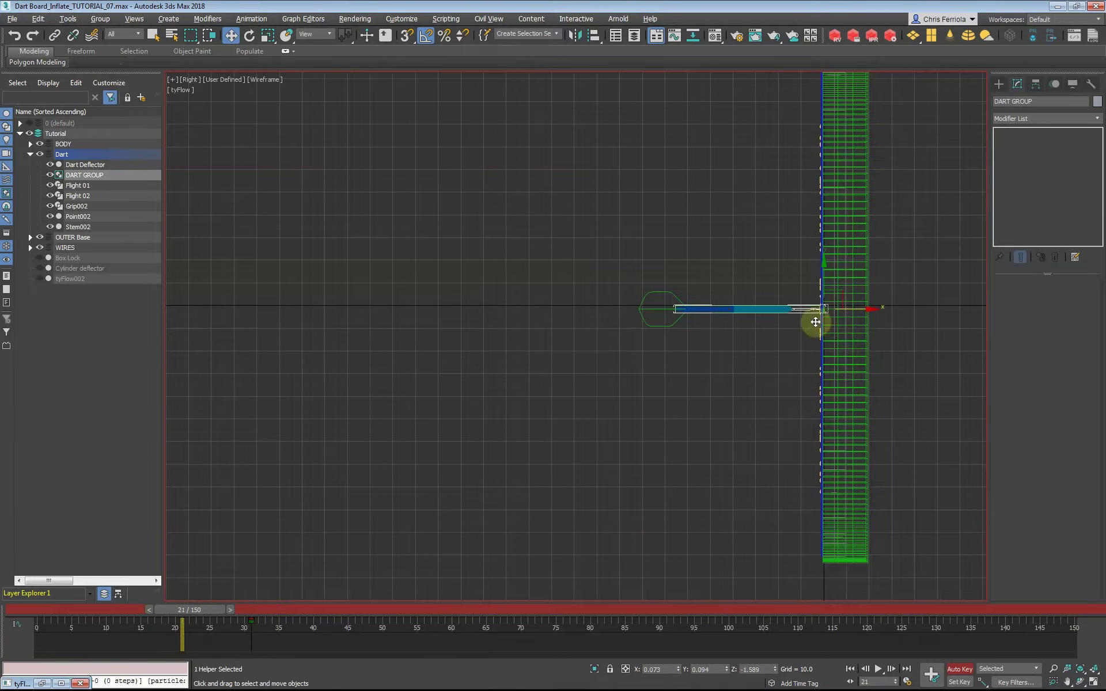
scroll(815, 321, up, 5)
right_click(766, 254)
click(807, 267)
click(960, 669)
drag(877, 269, 878, 270)
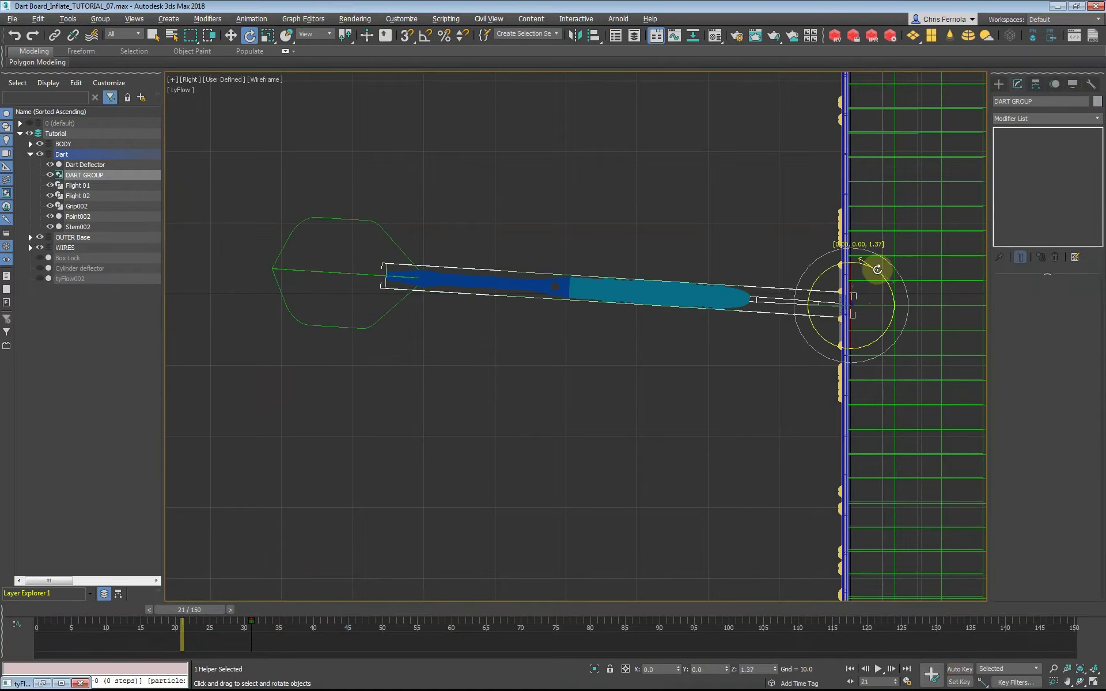
scroll(744, 343, down, 3)
click(960, 669)
Move the DART GROUP back away from the board and lift it upward.
key(w)
scroll(739, 323, down, 1)
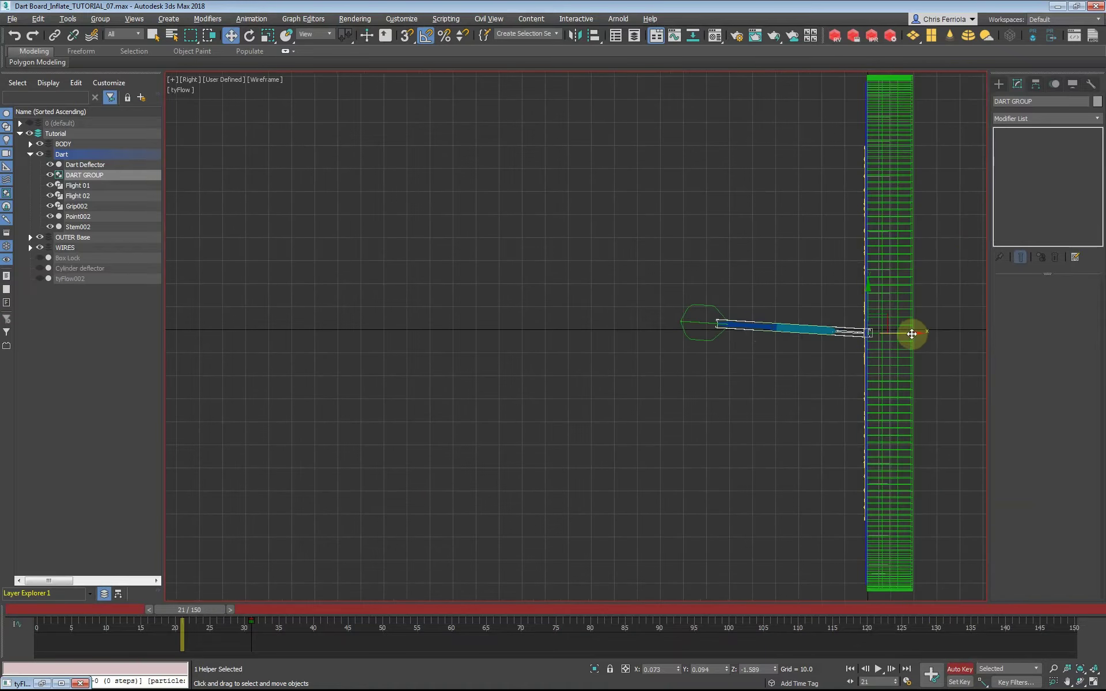
drag(911, 333, 323, 354)
middle_drag(323, 353, 397, 354)
drag(360, 301, 363, 246)
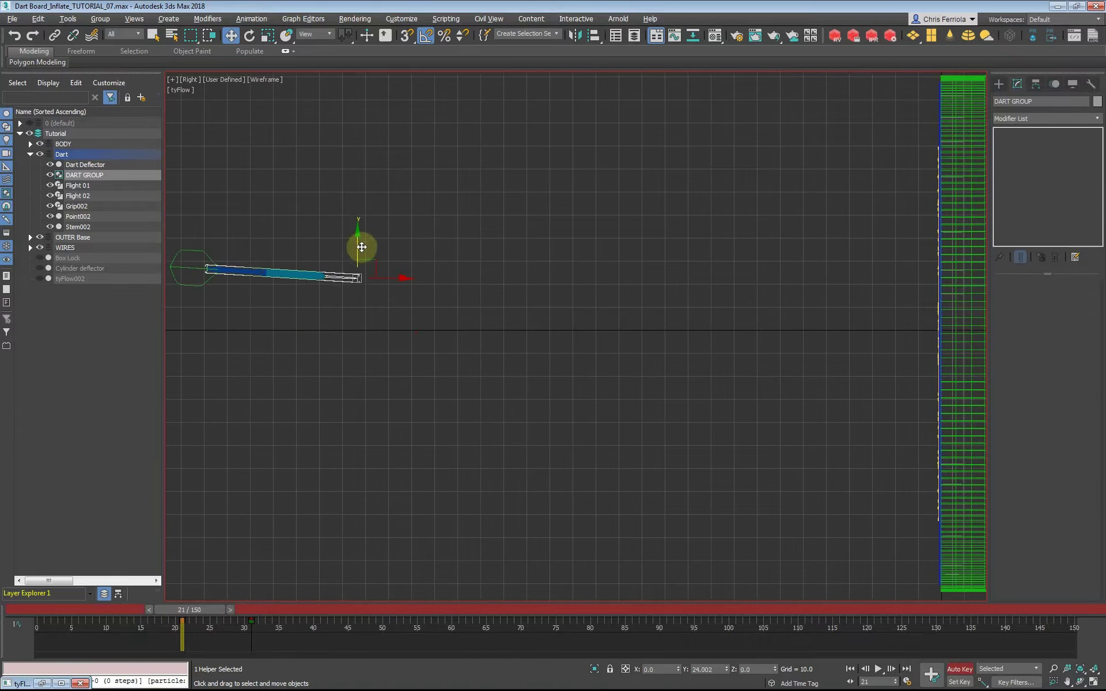
mouse_move(192, 614)
mouse_down()
mouse_move(260, 614)
mouse_move(192, 614)
mouse_up()
Spin the DART GROUP -345 degrees about its Local length axis, checking frame 26.
key(e)
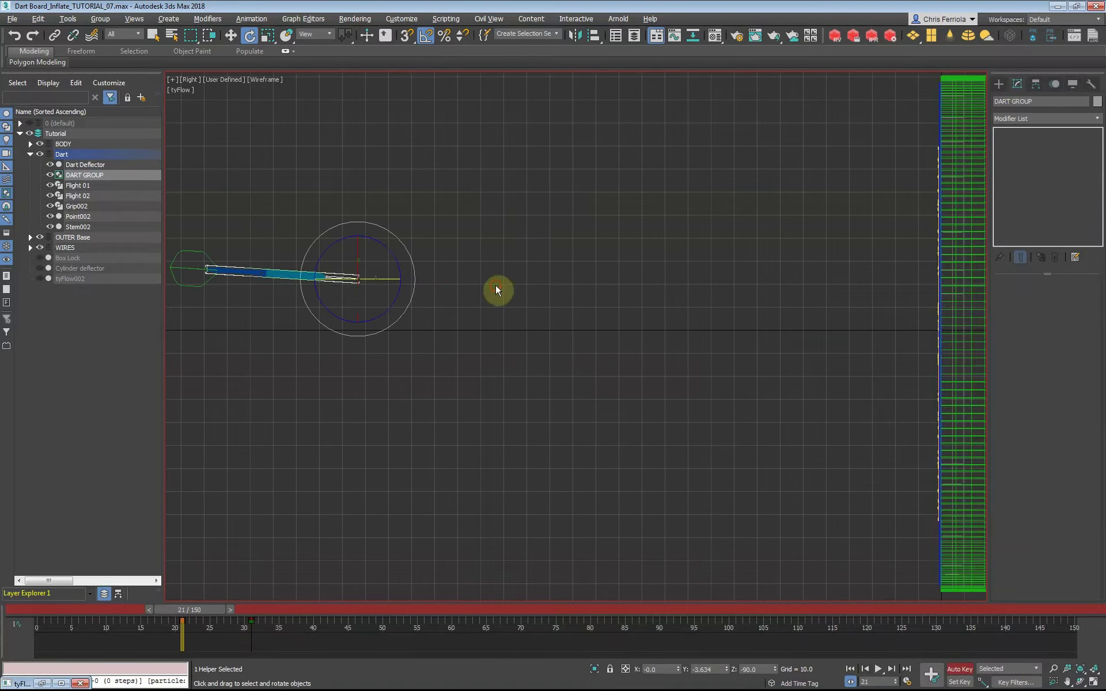
click(315, 33)
click(310, 74)
drag(358, 249, 352, 451)
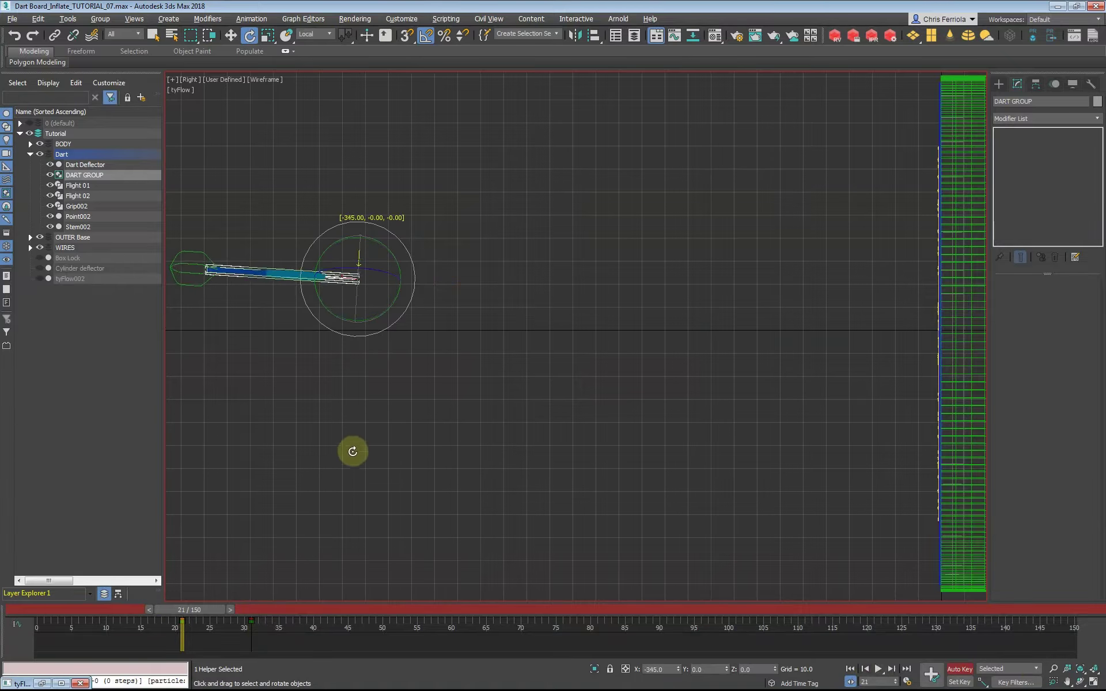
drag(190, 610, 227, 622)
click(524, 339)
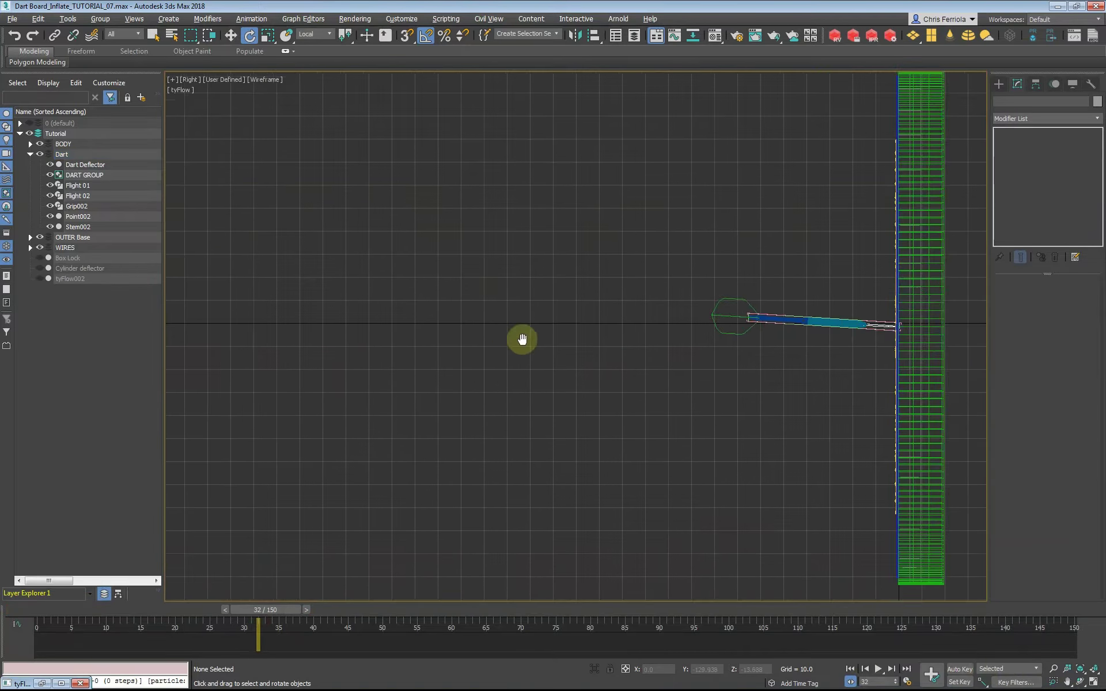
Switch to the four-viewport layout, preview the impact frames 32-36, and select tyFlow002.
key(alt+w)
scroll(634, 265, up, 5)
click(388, 205)
scroll(388, 205, down, 2)
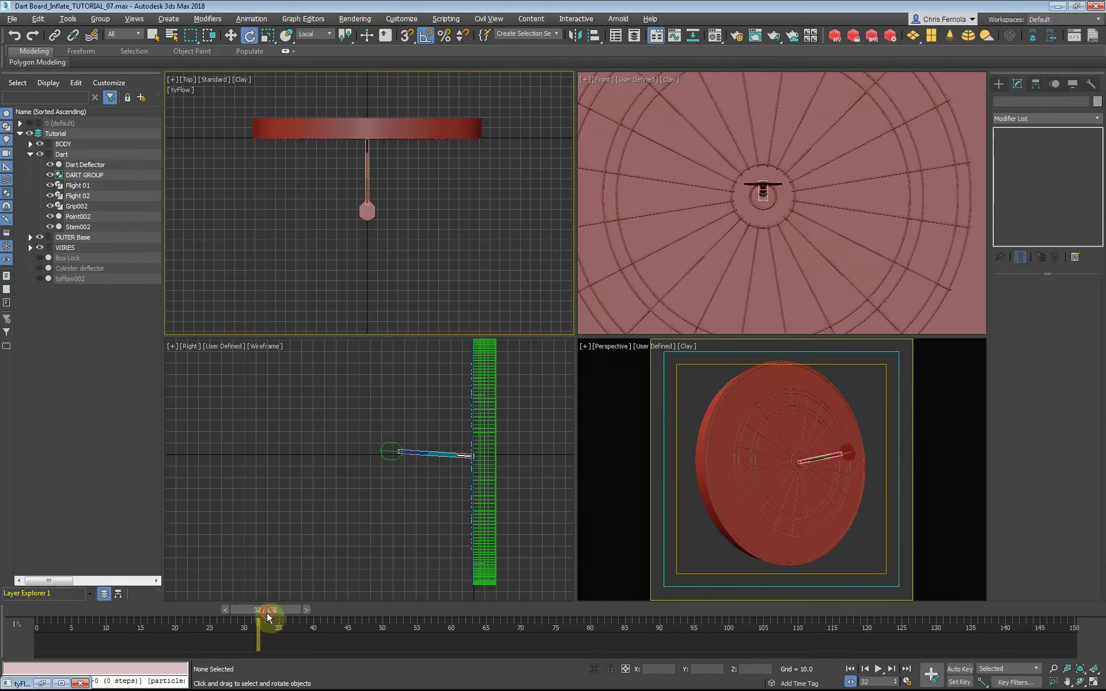
drag(258, 634, 286, 634)
scroll(419, 452, up, 5)
scroll(392, 381, up, 1)
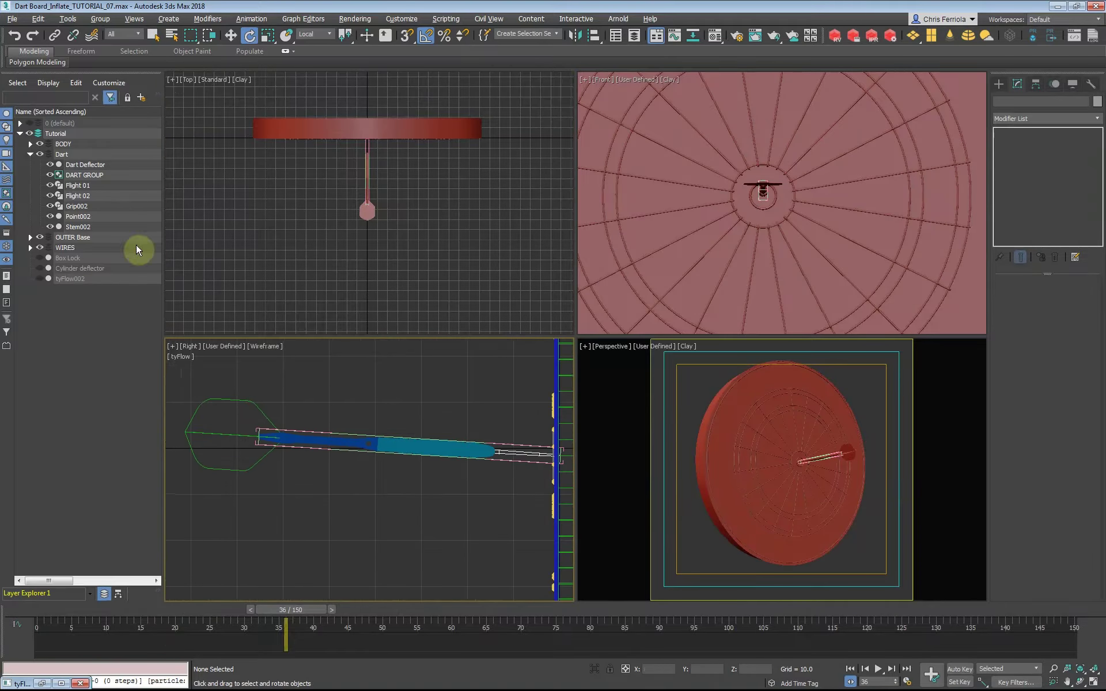
click(70, 278)
Pick Dart Deflector, Flight 01 and Flight 02 as colliders in Event_Tear's second Collision operator.
click(41, 684)
scroll(230, 285, up, 2)
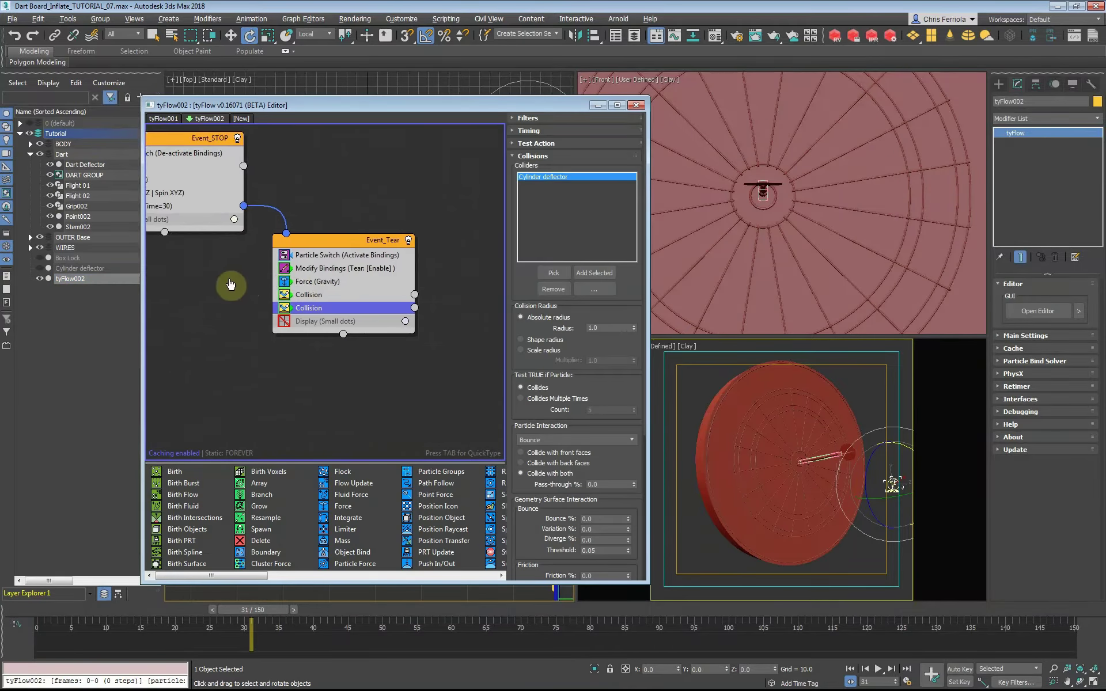
click(305, 304)
click(557, 276)
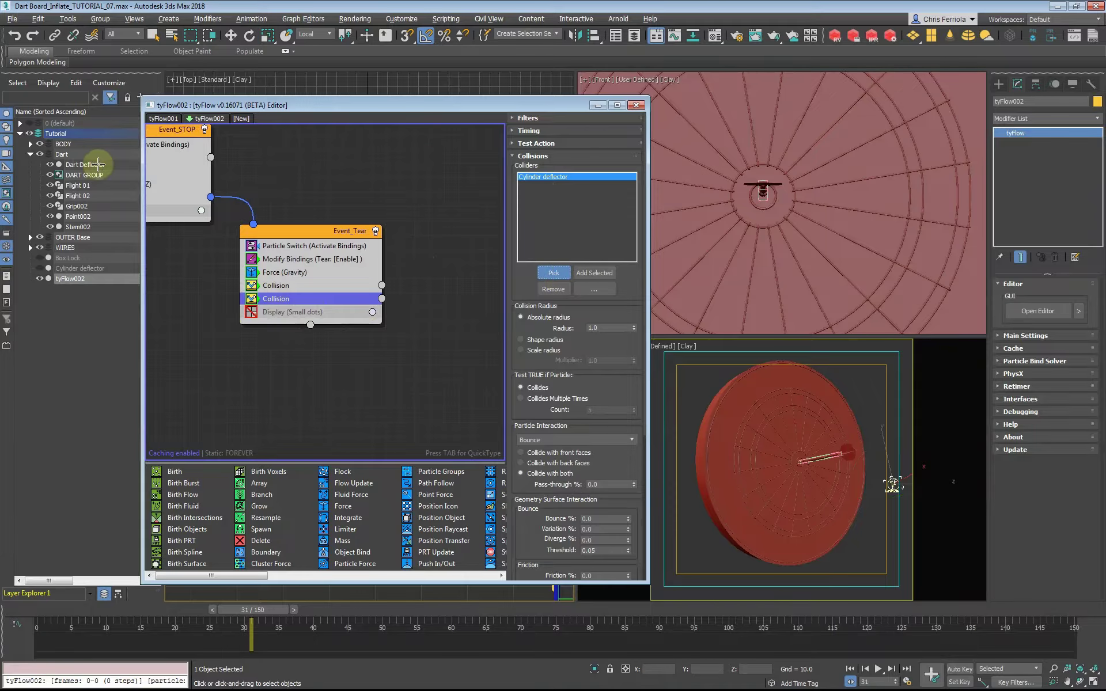
click(98, 164)
click(555, 277)
click(79, 185)
click(555, 272)
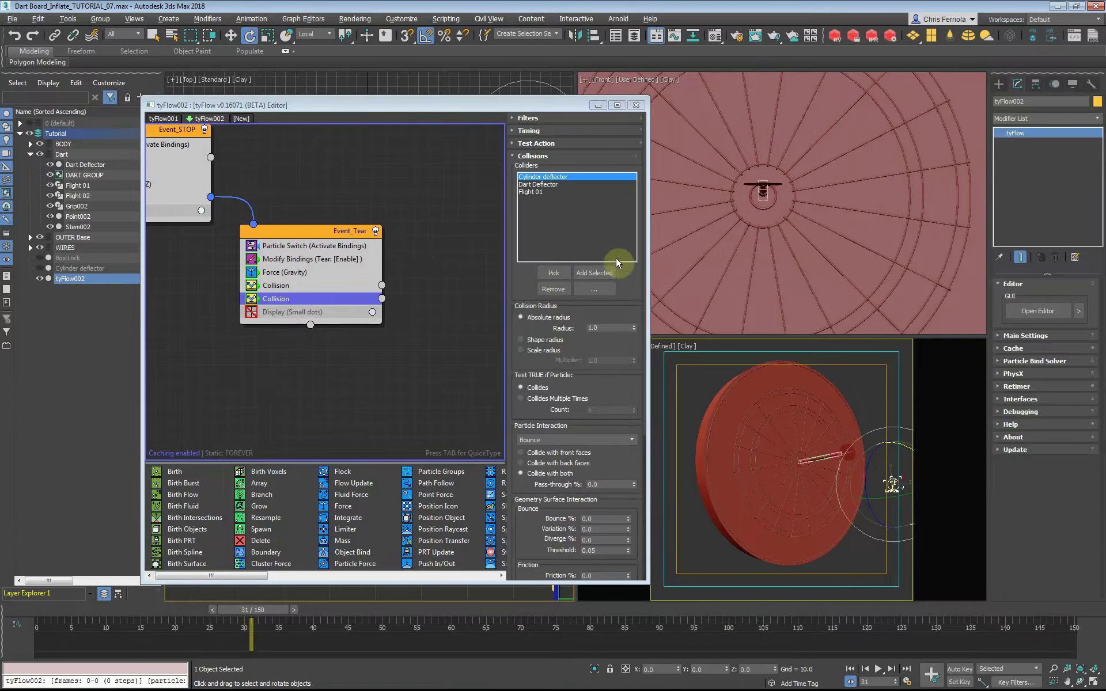
click(78, 196)
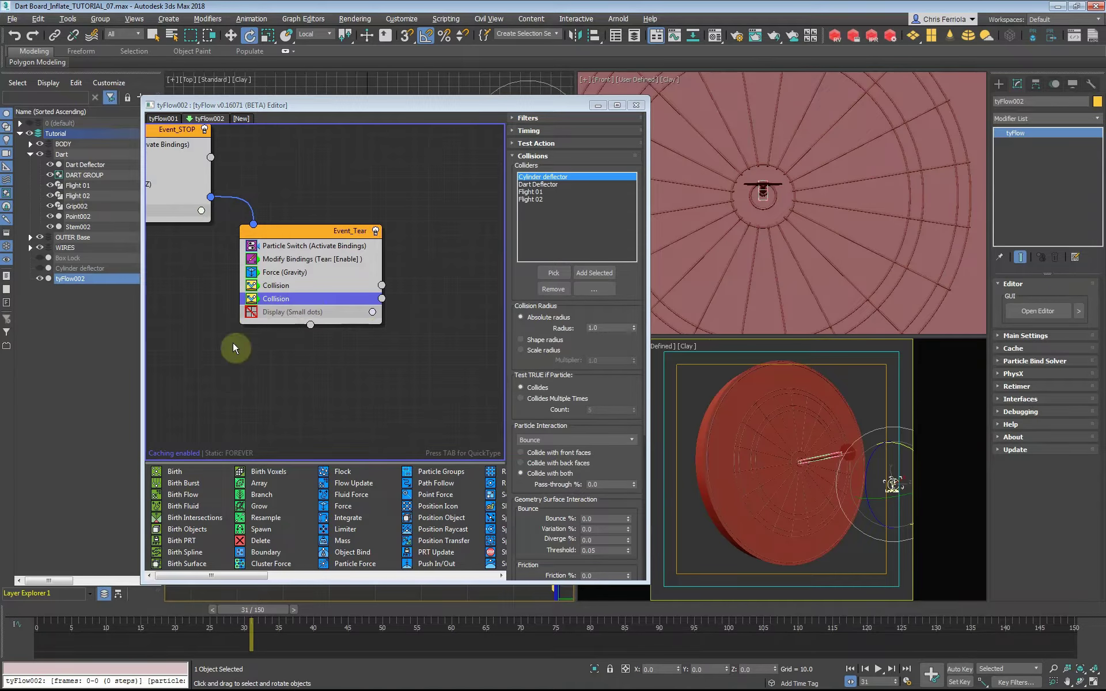
mouse_move(234, 346)
middle_down()
mouse_move(346, 357)
mouse_move(339, 338)
middle_up()
drag(251, 610, 32, 612)
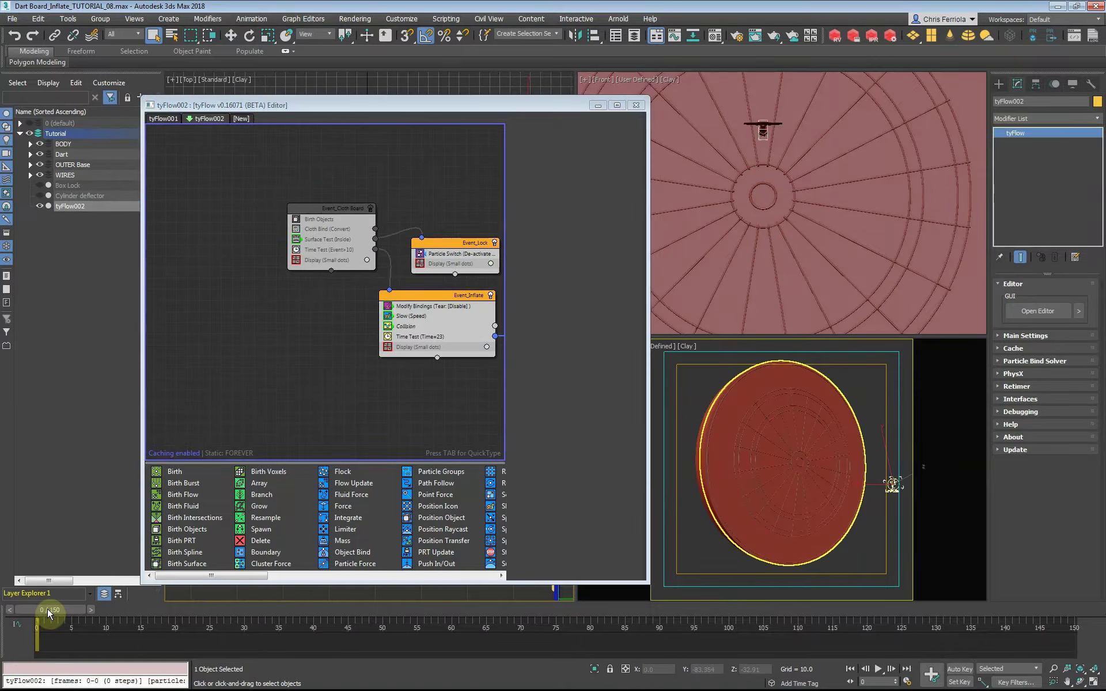
Hide the BODY layer and key tyFlow002's Retimer frame at frames 10, 23, 31, 35 and 150.
click(38, 144)
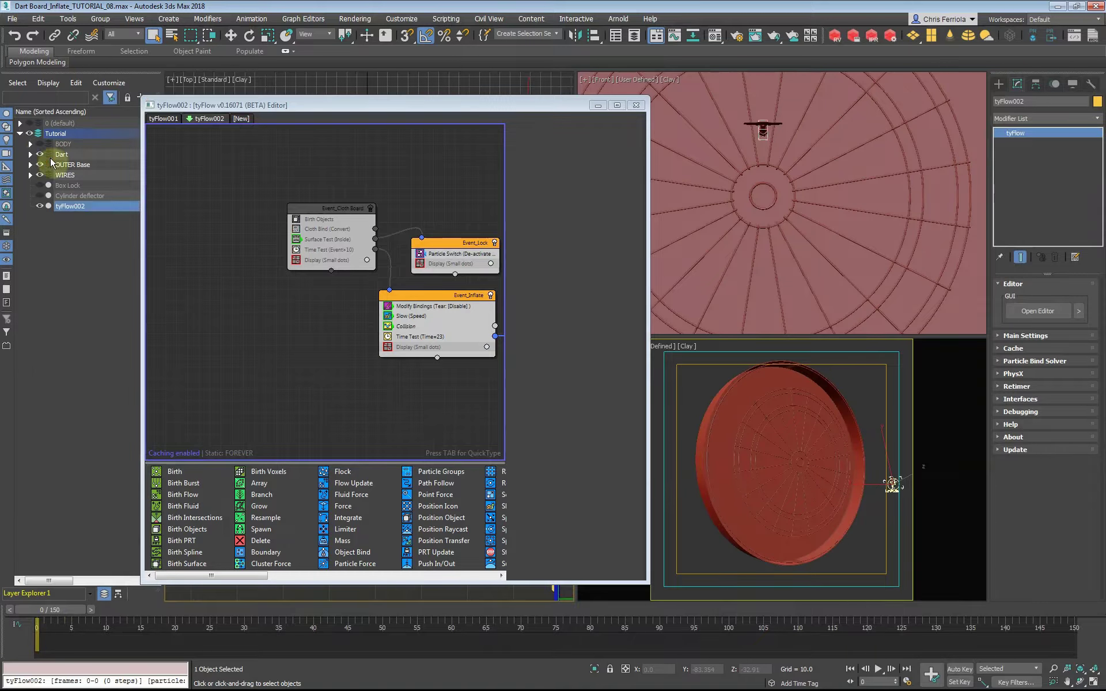
click(1032, 390)
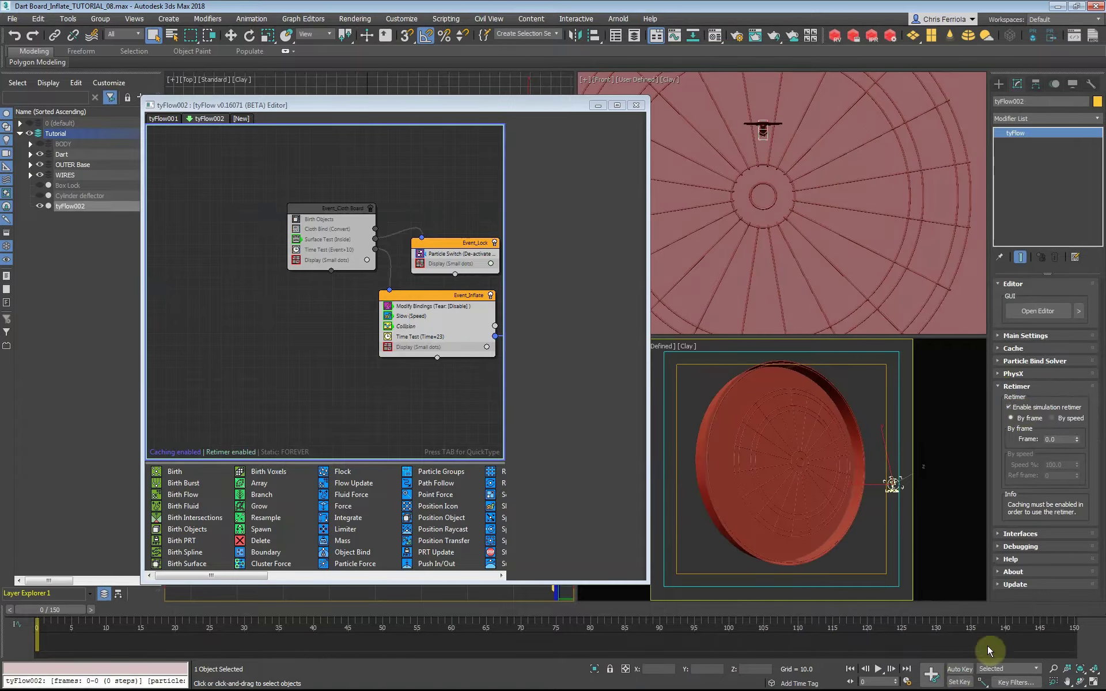
click(960, 669)
text(10)
key(Return)
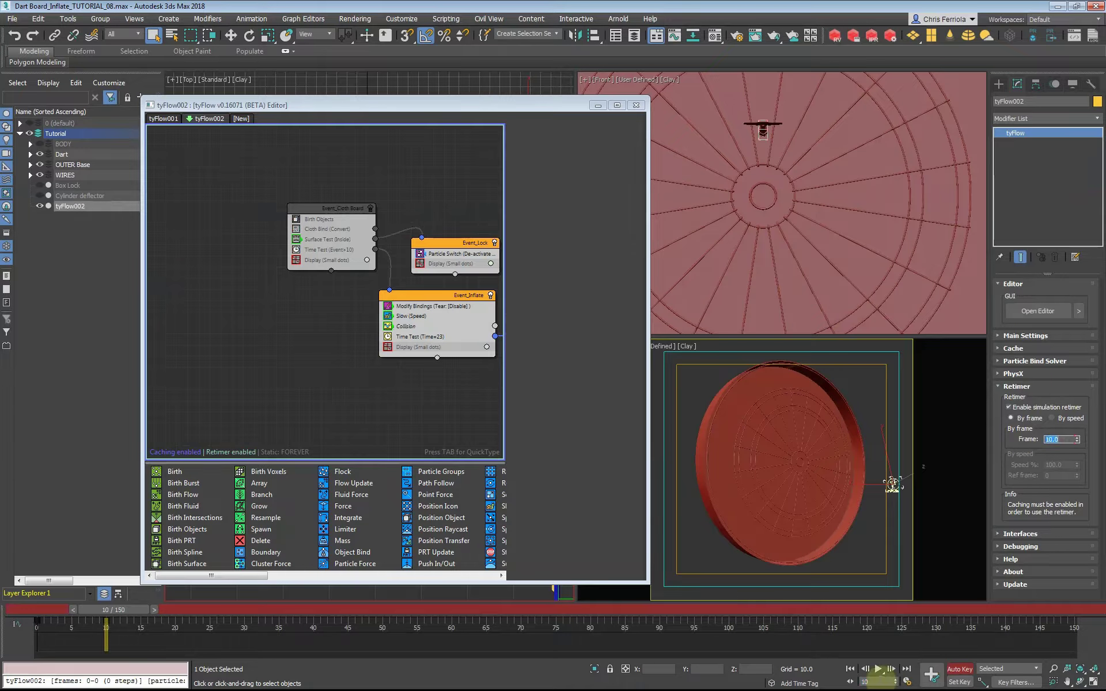
key(Return)
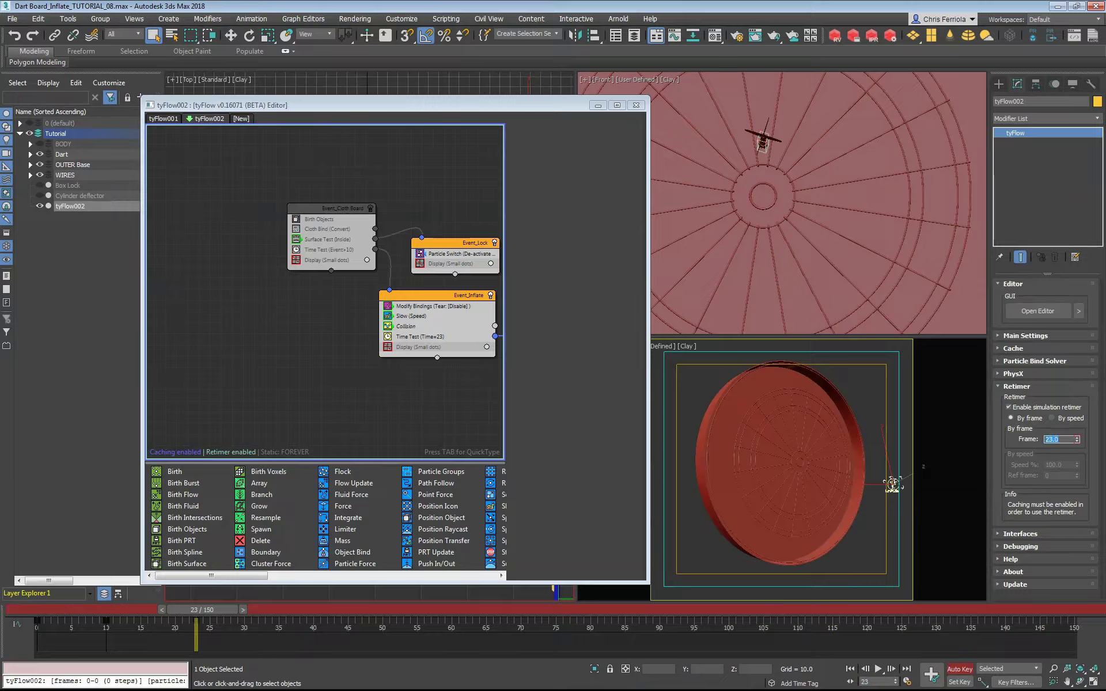
text(31)
key(Return)
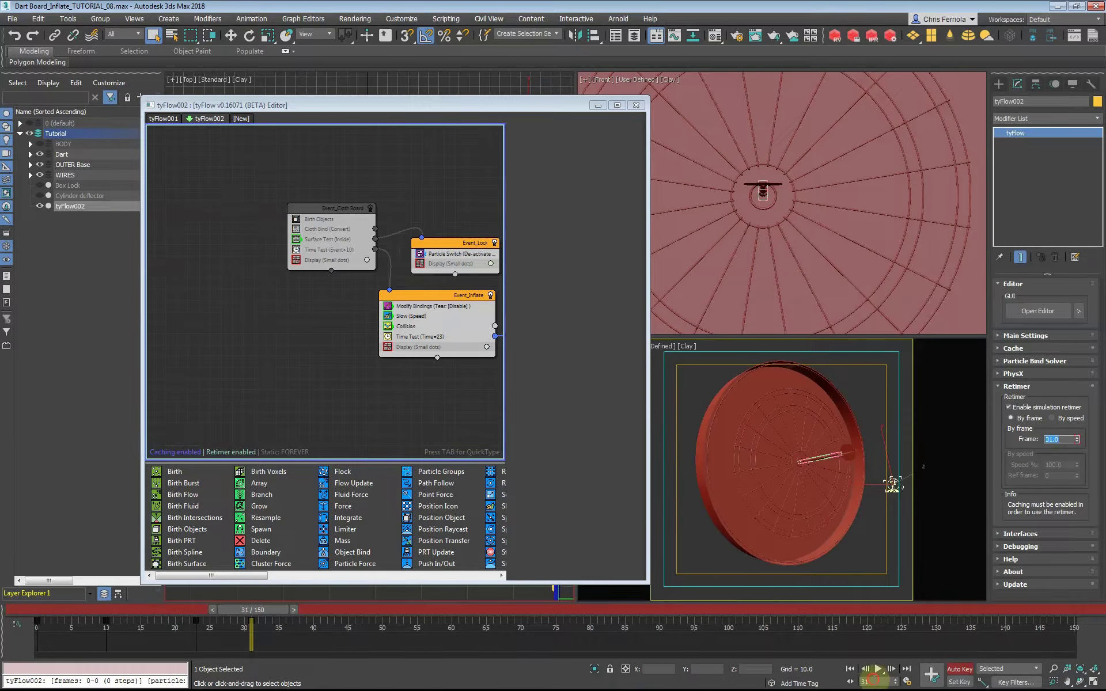
text(50)
key(Return)
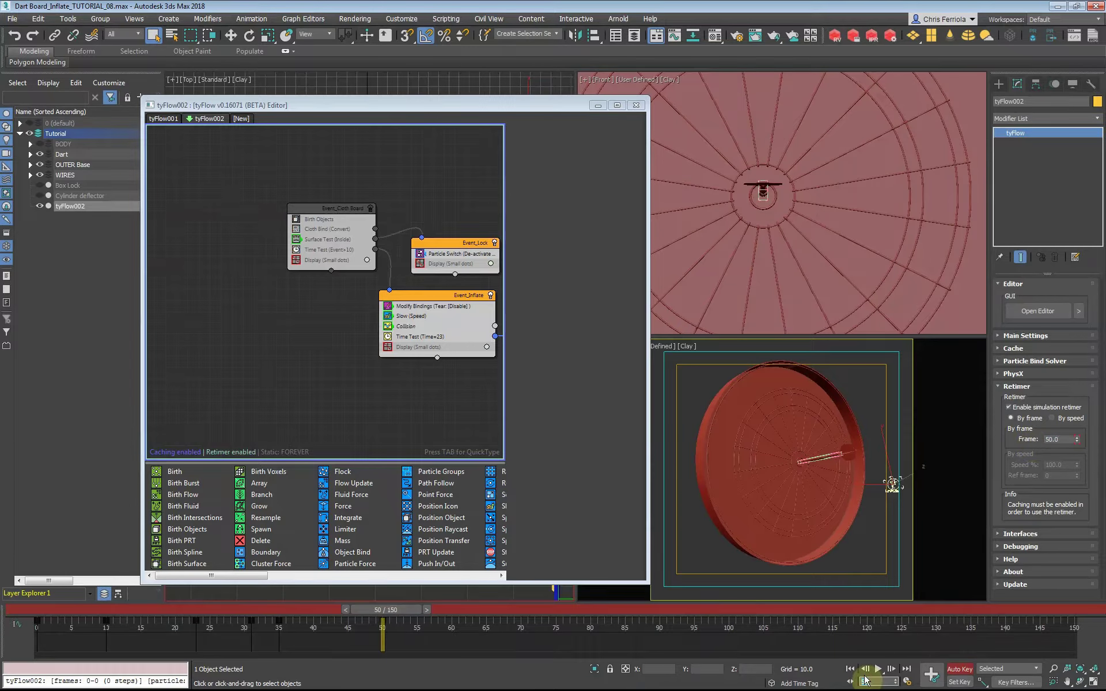
text(150)
key(Return)
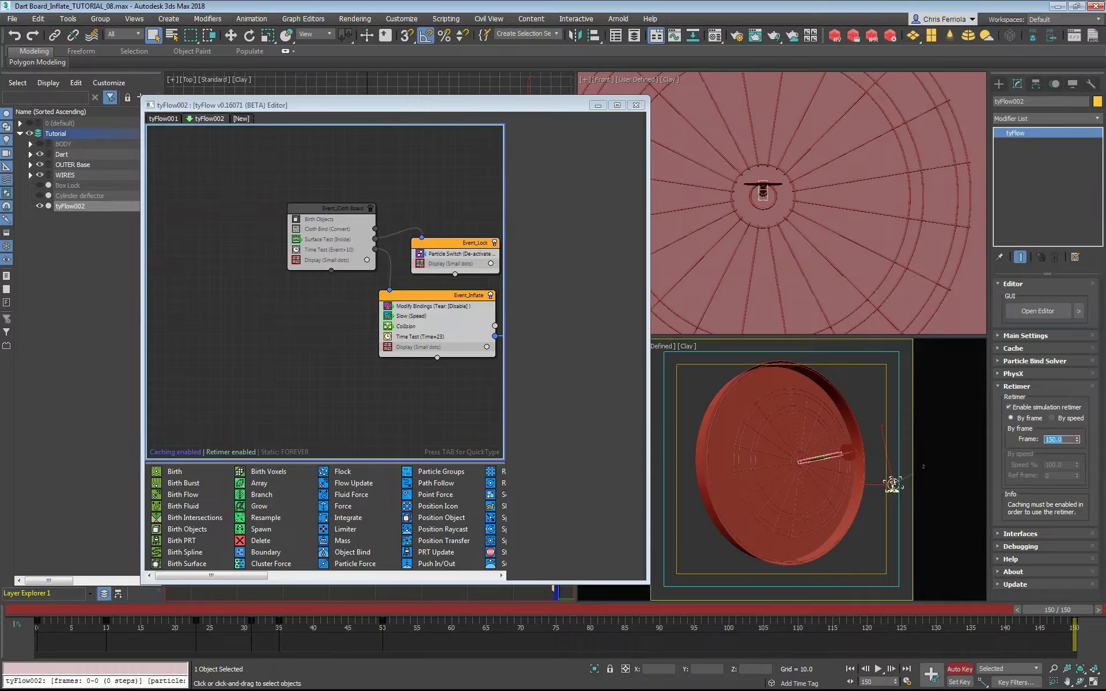
Turn Auto Key off and set the timeline End Time to 250.
click(960, 670)
click(908, 683)
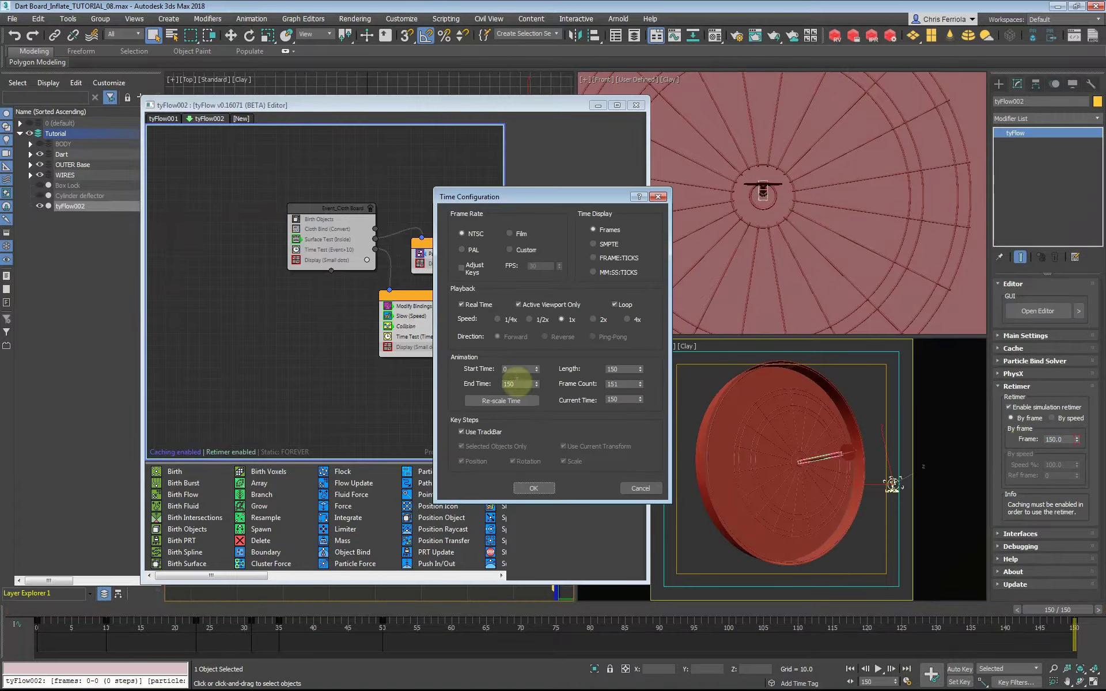
text(250)
key(Return)
click(530, 488)
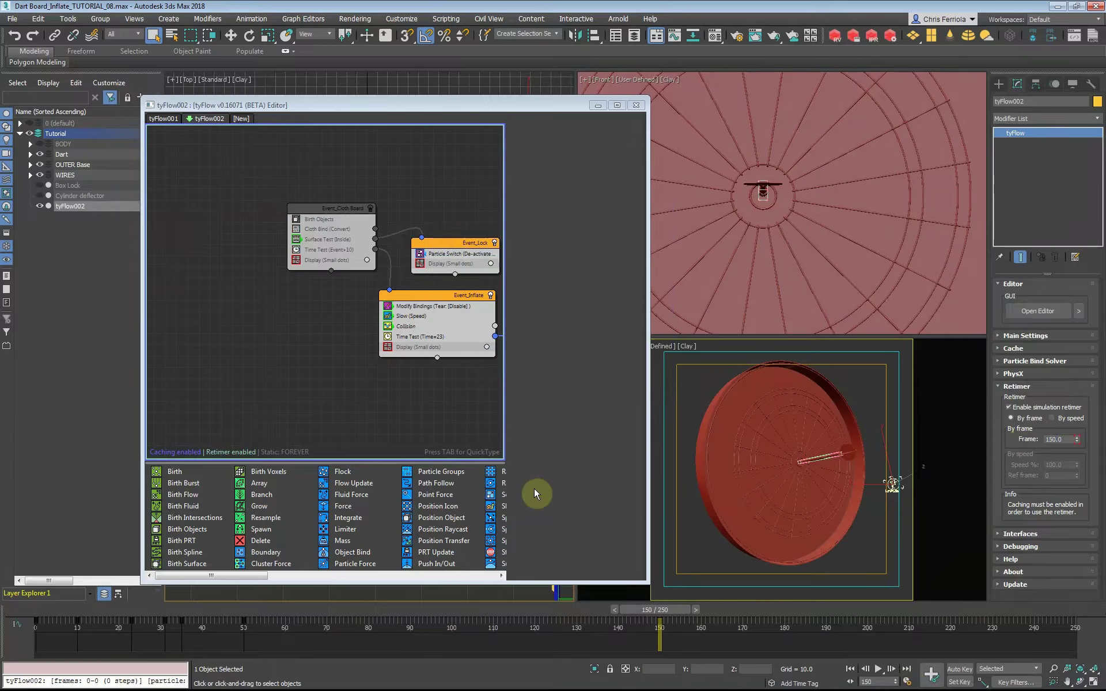
Open Track View's Dope Sheet showing tyFlow002's retimerFrame keys.
click(618, 105)
click(674, 36)
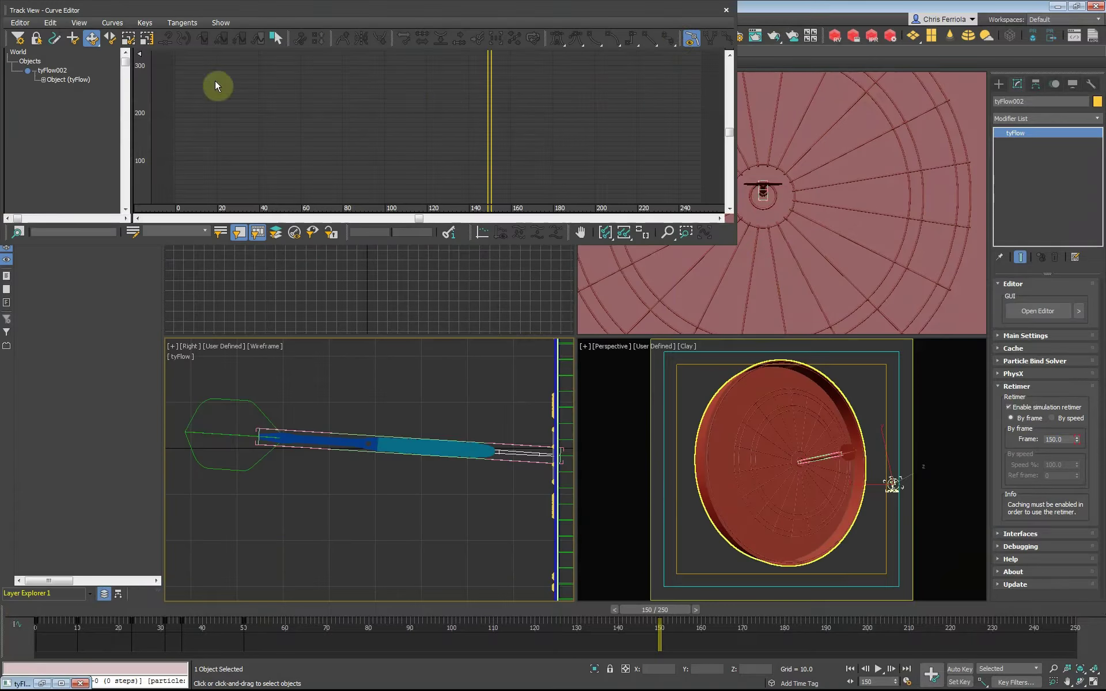
mouse_move(210, 17)
mouse_down()
mouse_move(265, 160)
mouse_move(247, 204)
mouse_up()
click(53, 205)
click(66, 226)
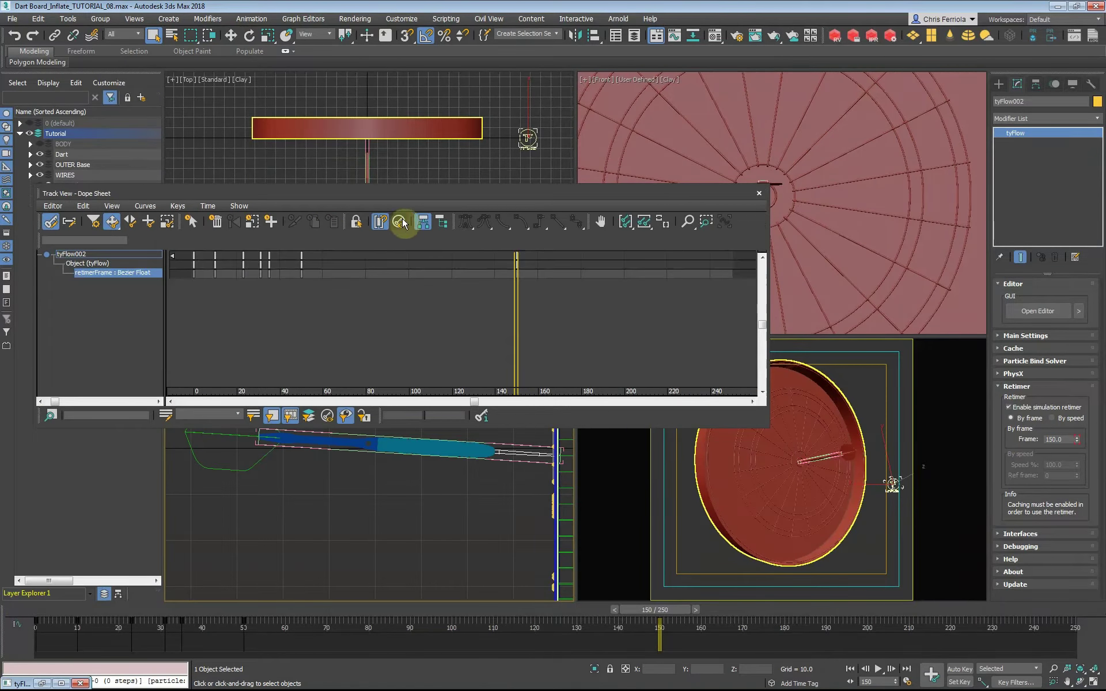
drag(757, 422, 1050, 454)
scroll(572, 341, up, 3)
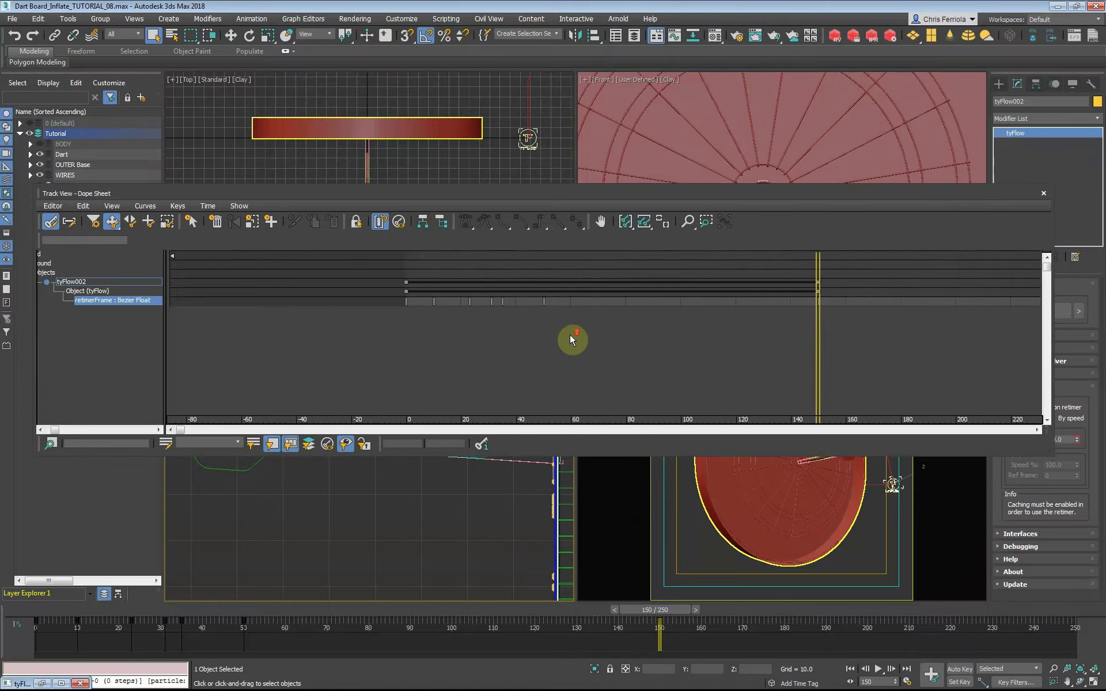
scroll(572, 339, up, 2)
drag(600, 194, 598, 111)
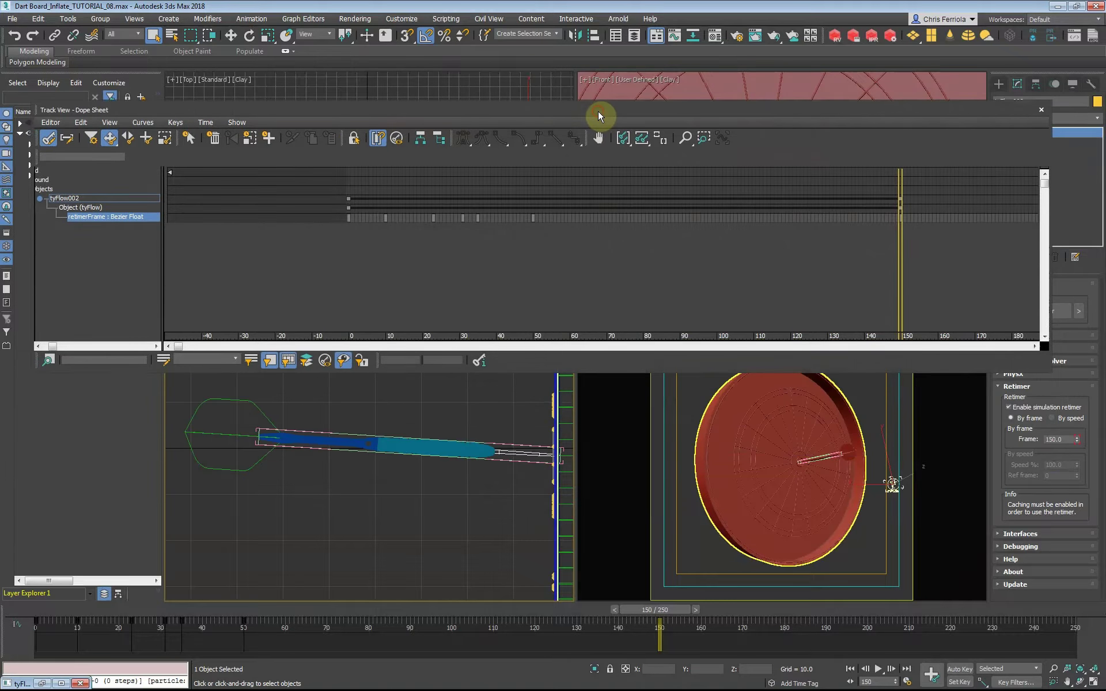
Shift the retimer keys from frame 23 onward later, moving the frame 40 key to 50.
drag(337, 245, 544, 202)
click(610, 250)
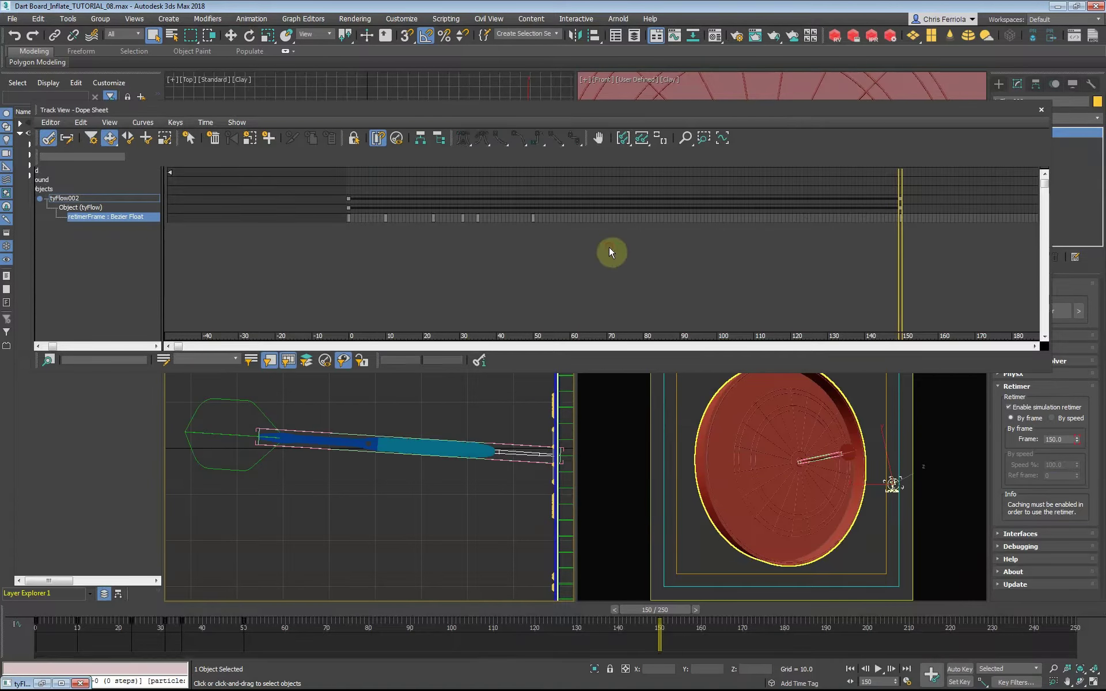
click(433, 217)
scroll(432, 217, up, 2)
drag(431, 217, 676, 234)
scroll(568, 250, down, 2)
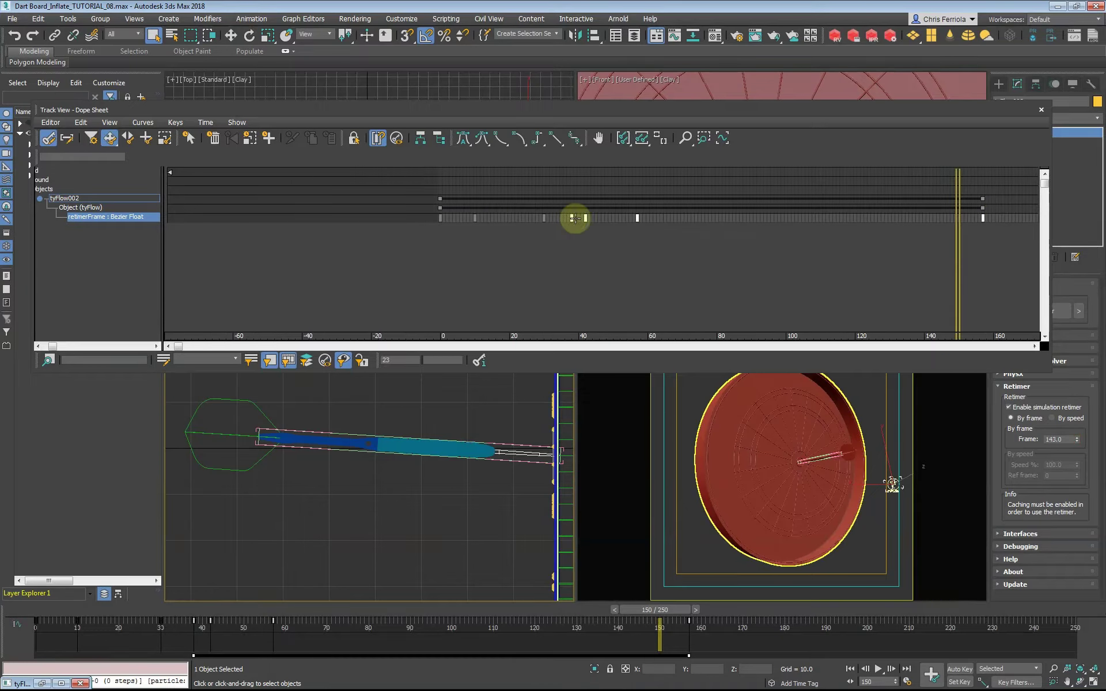
mouse_move(575, 218)
mouse_down()
mouse_move(535, 220)
mouse_move(696, 218)
mouse_up()
scroll(536, 222, up, 2)
right_click(609, 219)
click(651, 235)
Push another retimerFrame key later to frame 94.
right_click(695, 219)
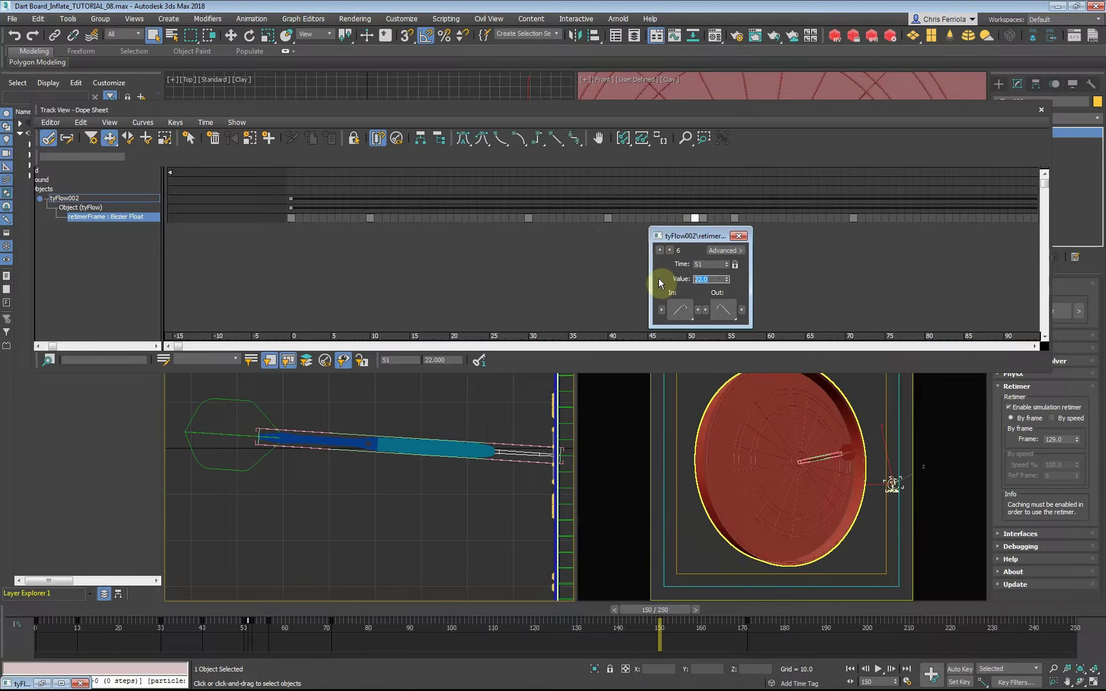
click(739, 236)
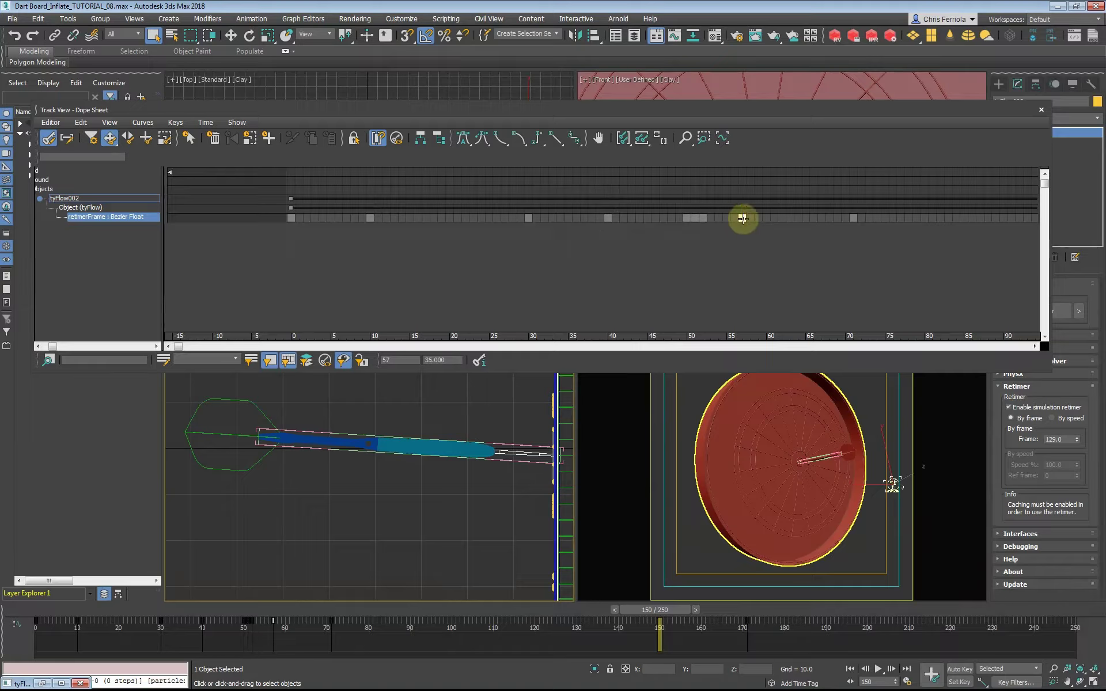
scroll(741, 247, down, 5)
drag(481, 218, 672, 221)
scroll(378, 222, up, 5)
Step through the retimer keys' properties to check their frames, then close Track View.
right_click(371, 218)
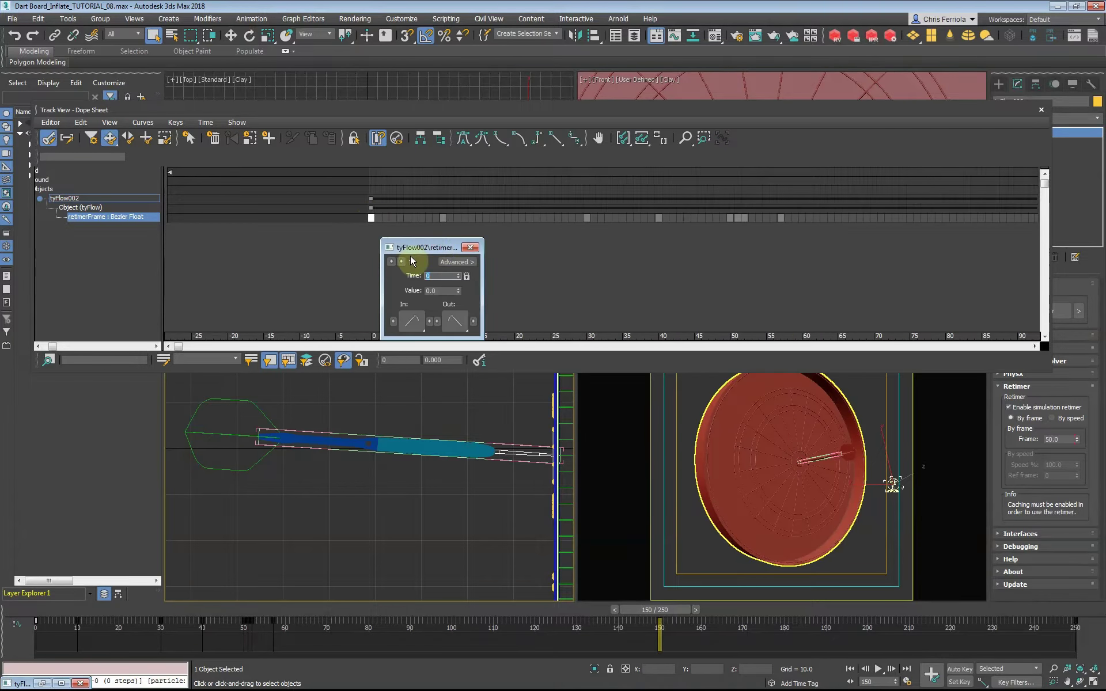
click(401, 262)
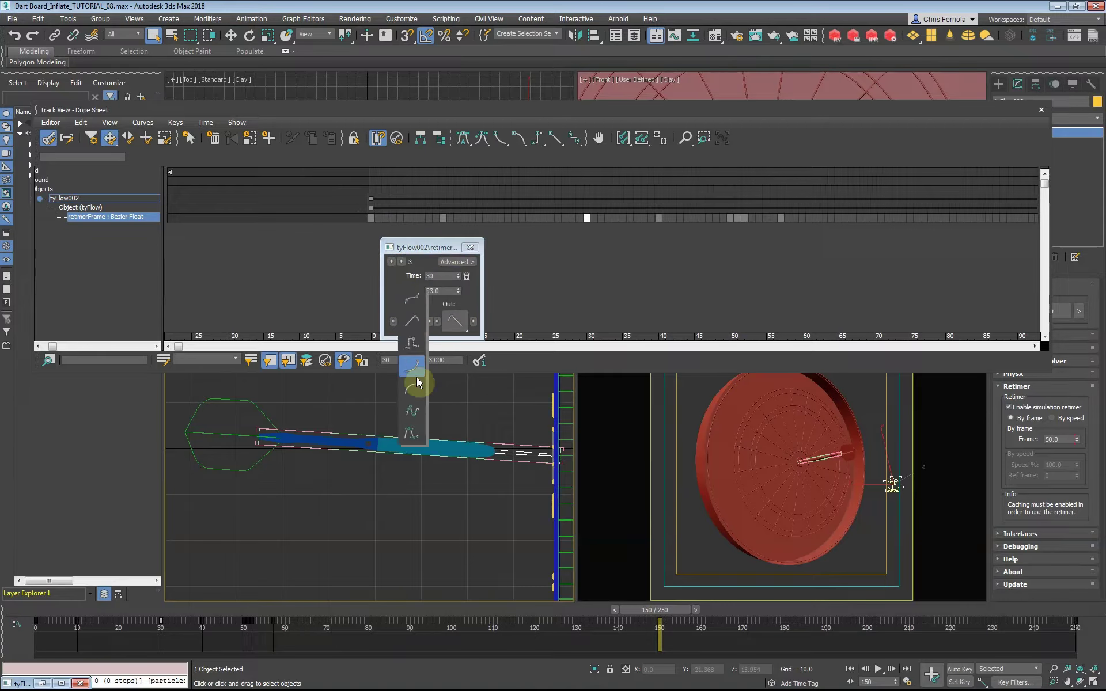
click(402, 262)
drag(432, 247, 546, 260)
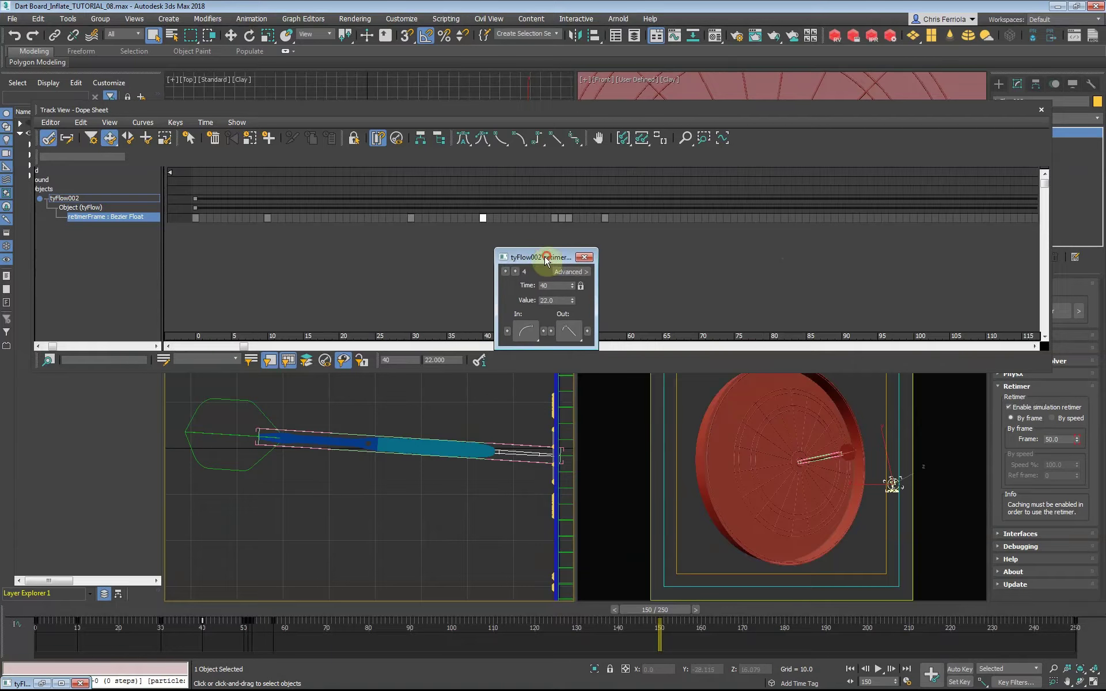
click(517, 273)
click(584, 257)
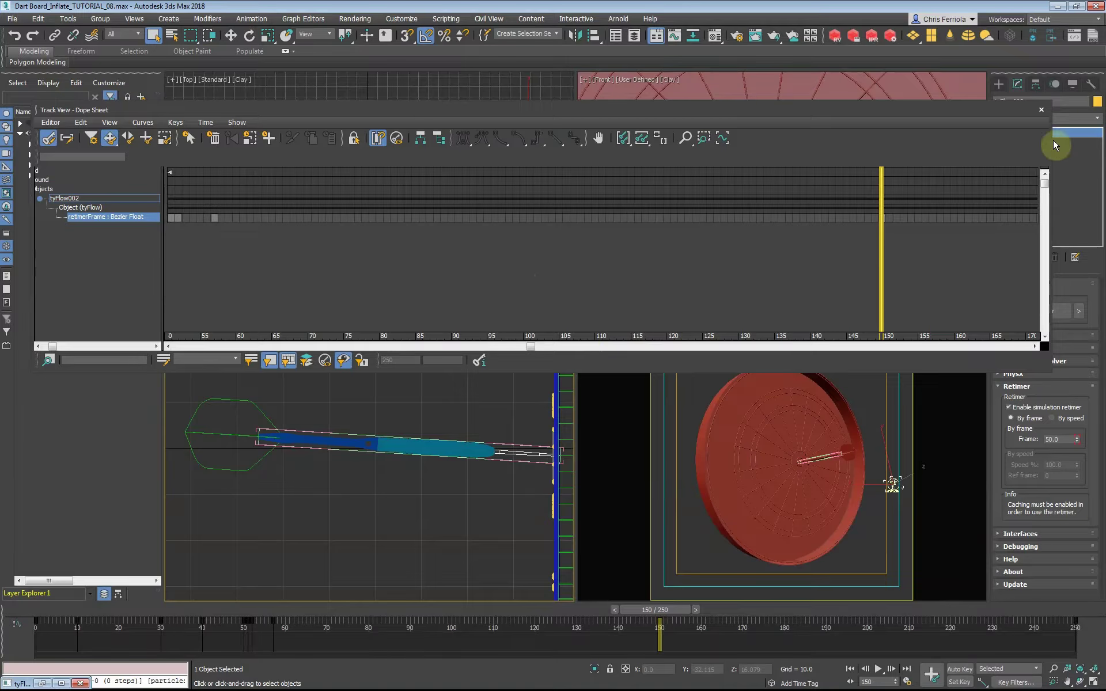
click(1041, 110)
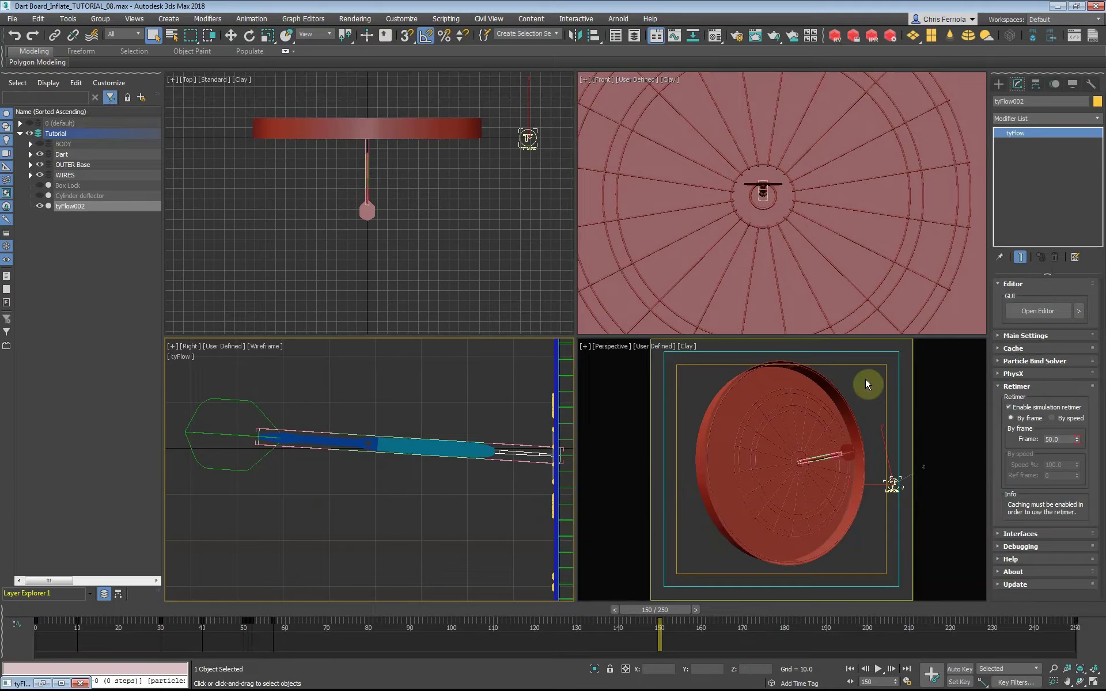
Turn Event_Cloth Board back on, simulate it from frame 0 to 250, and return to frame 0.
click(42, 684)
click(849, 670)
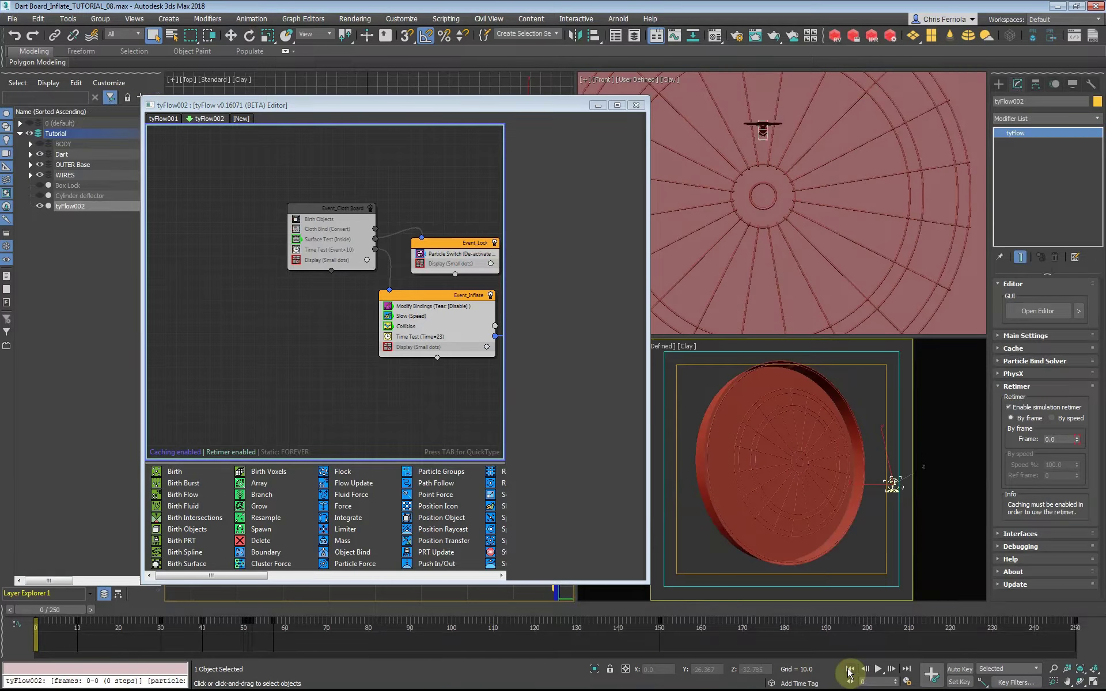
click(330, 209)
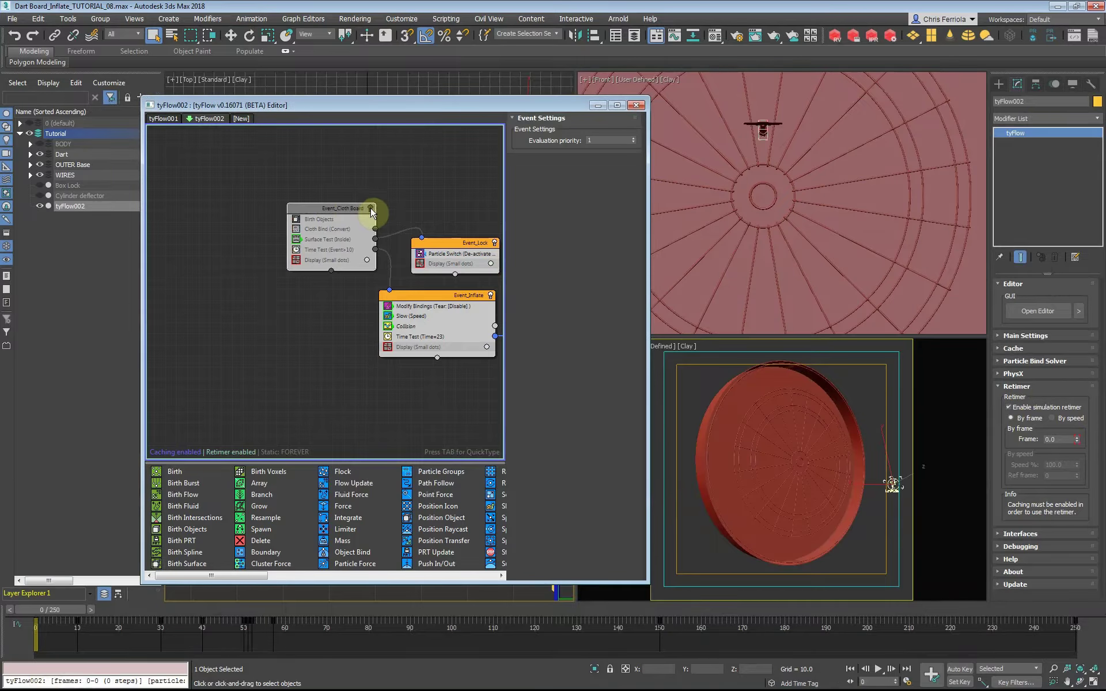
click(371, 209)
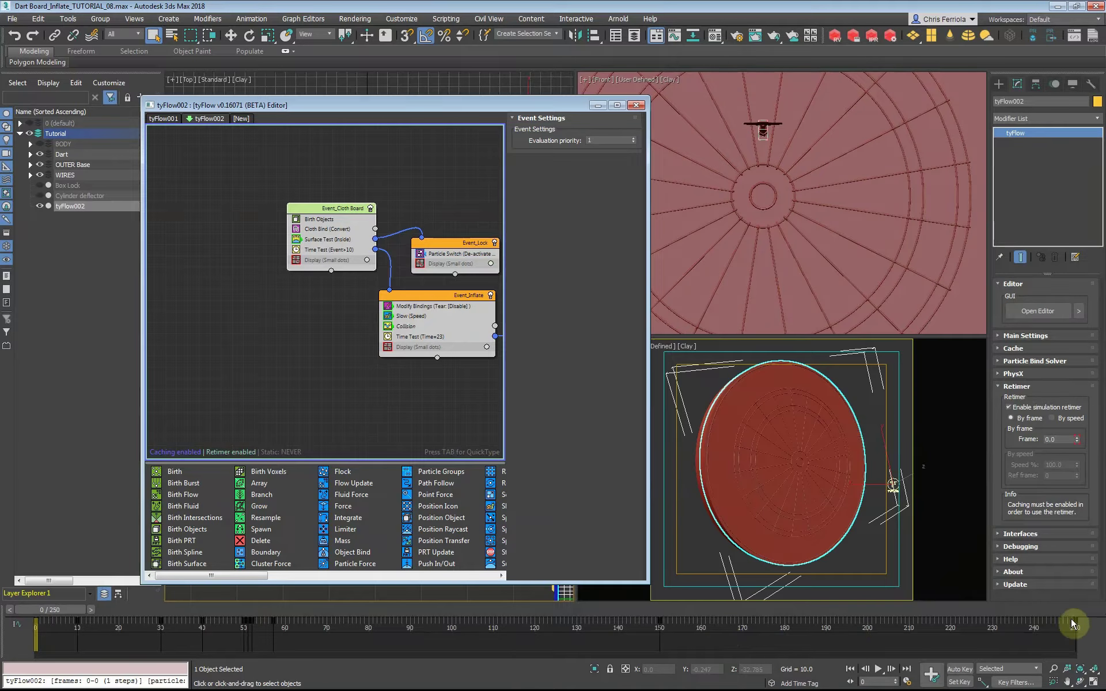
click(905, 671)
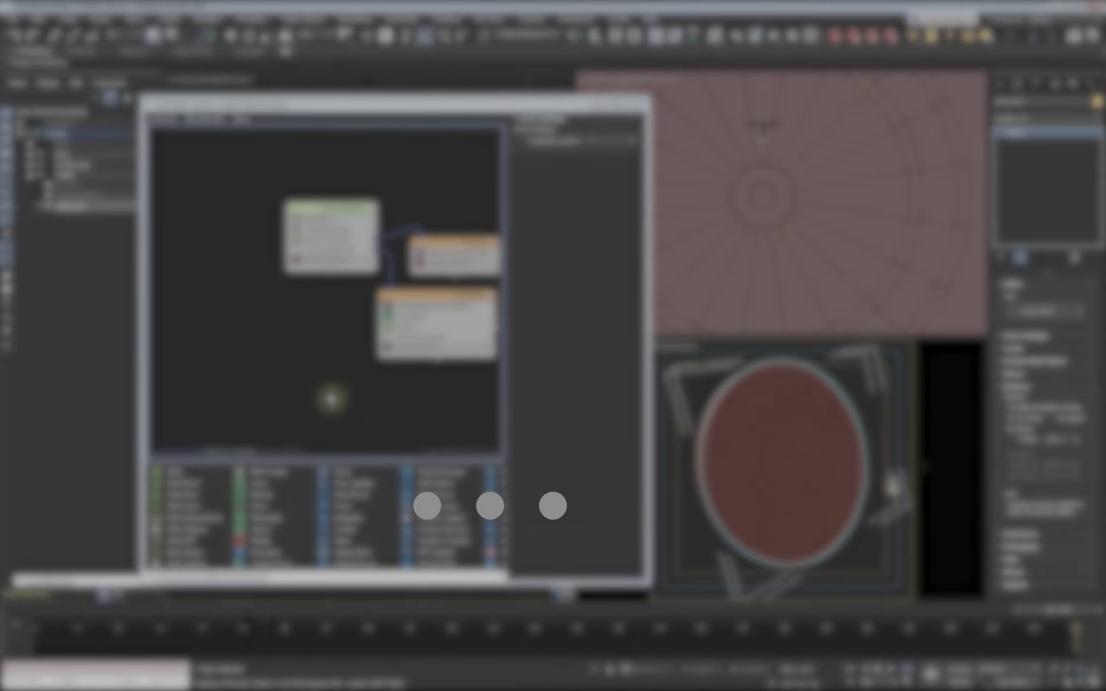
key(Home)
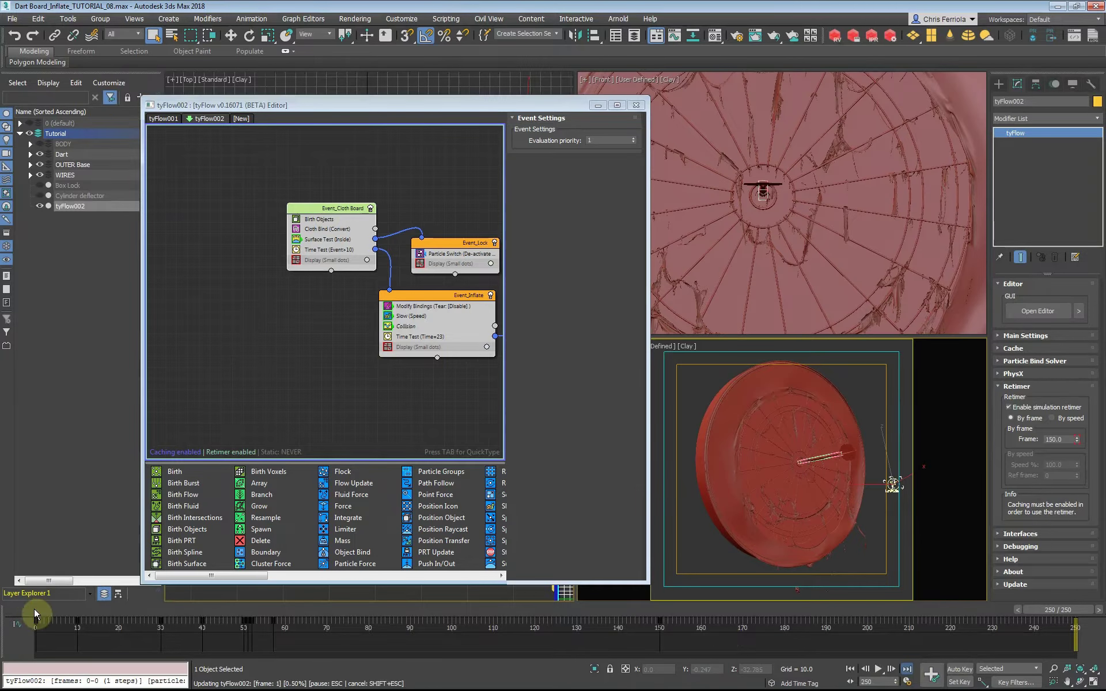
scroll(337, 298, up, 2)
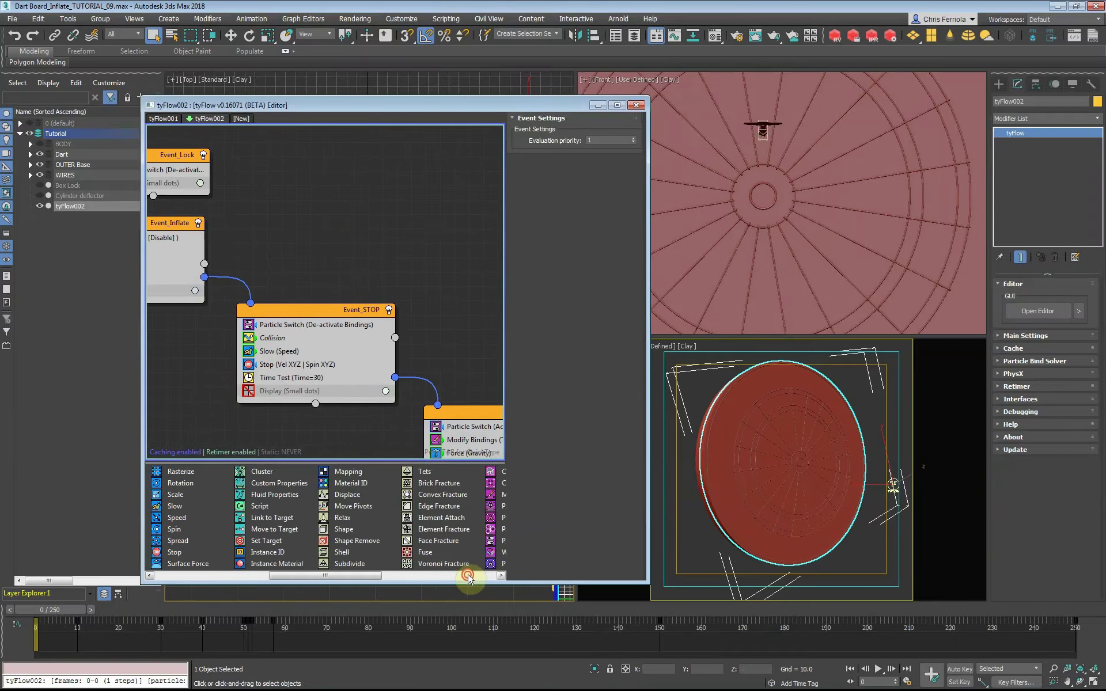
Add an Export Particles operator to the flow as a new Global Export event.
mouse_move(212, 575)
mouse_down()
mouse_move(440, 575)
mouse_move(348, 203)
mouse_up()
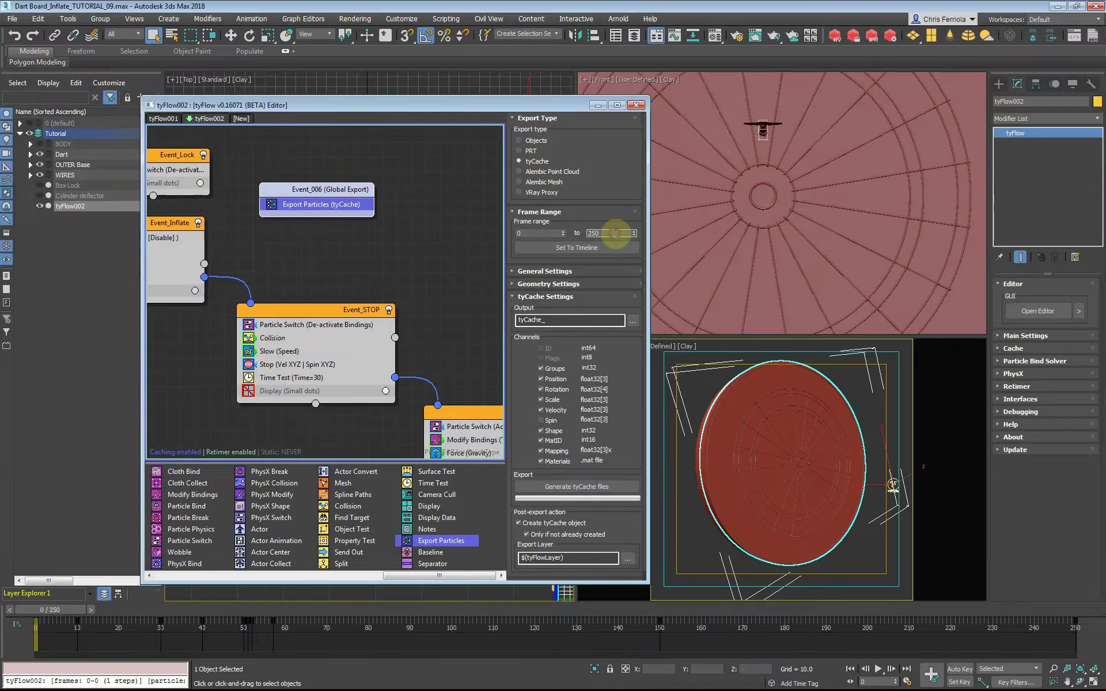
click(572, 271)
scroll(627, 374, down, 5)
scroll(628, 368, down, 1)
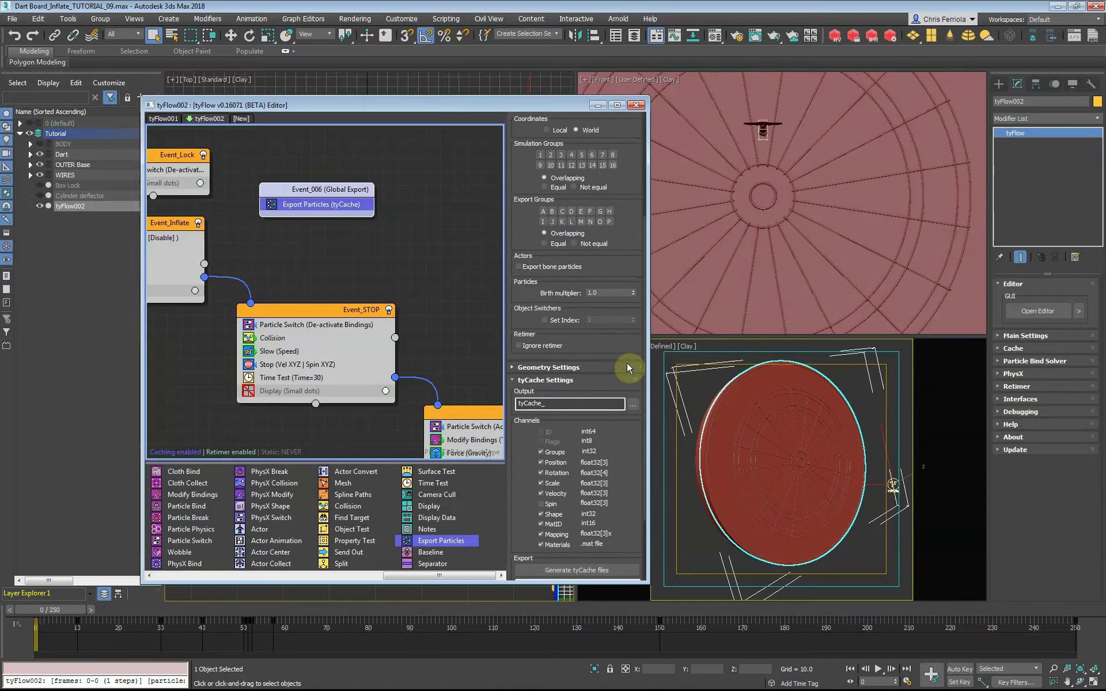
Set the tyCache output path and generate tyCache files for frames 0–250.
click(628, 367)
scroll(599, 288, down, 2)
scroll(626, 288, down, 3)
text(Dartboard)
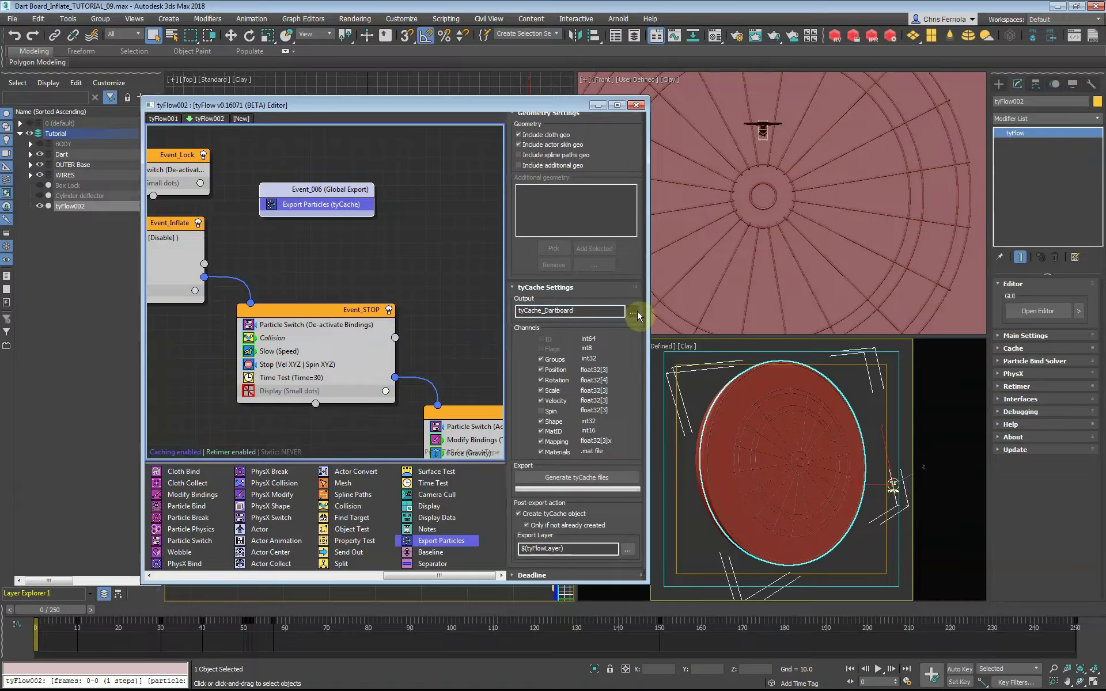
click(639, 316)
click(539, 479)
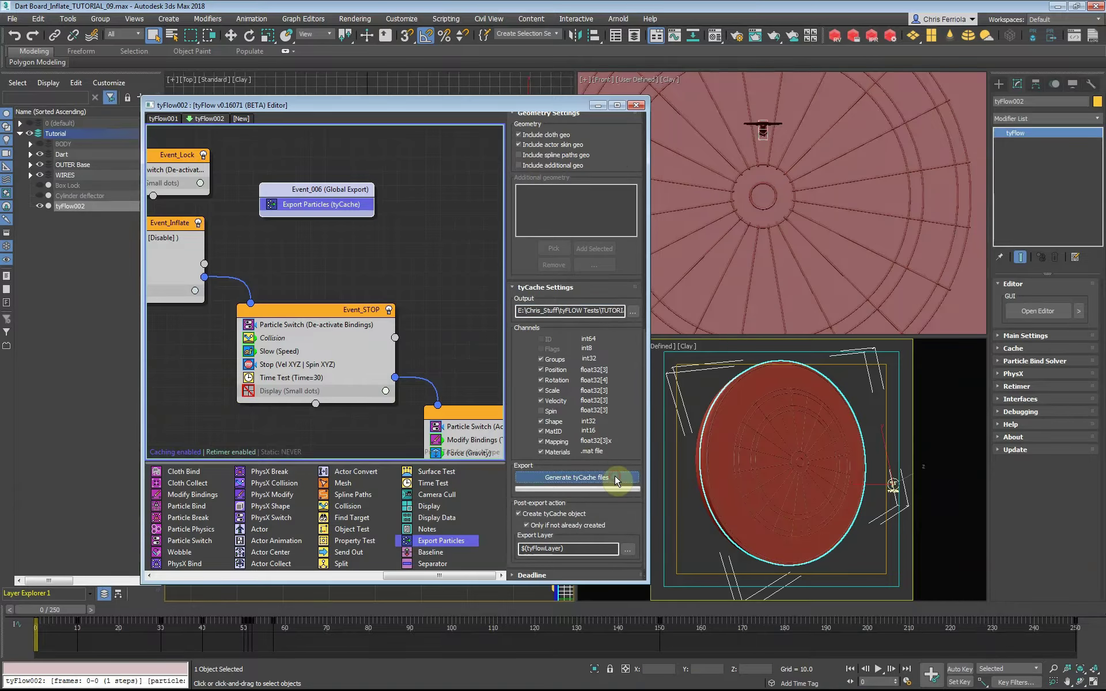
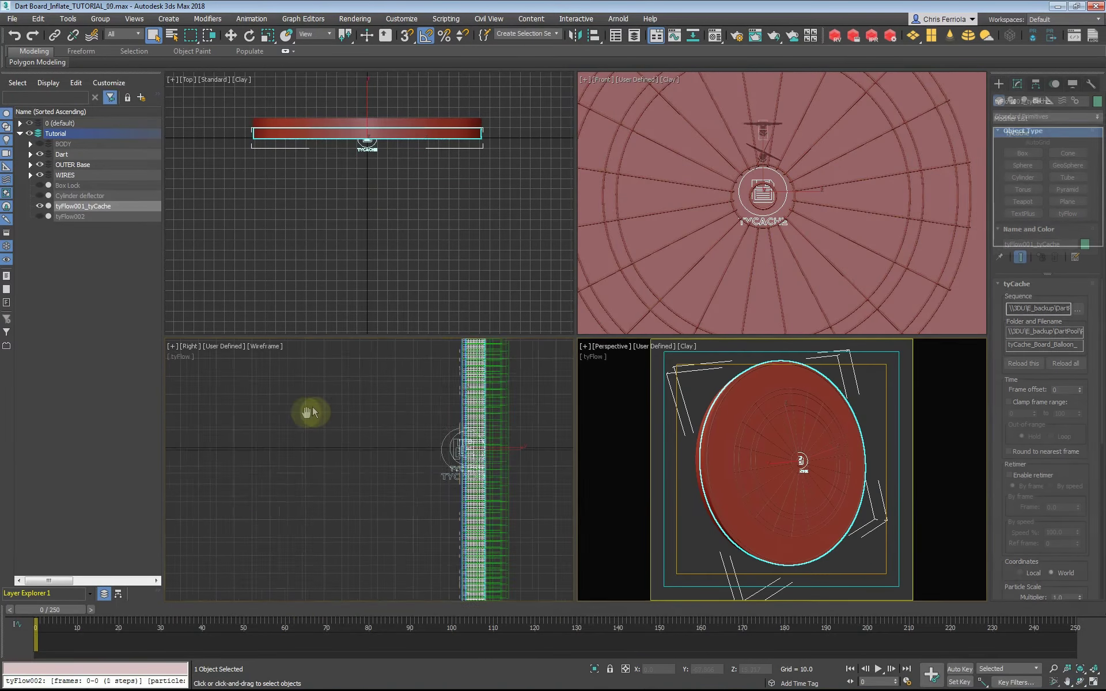
Hide the tyCache icon and render a viewport preview of the dartboard inflating.
scroll(1001, 398, down, 10)
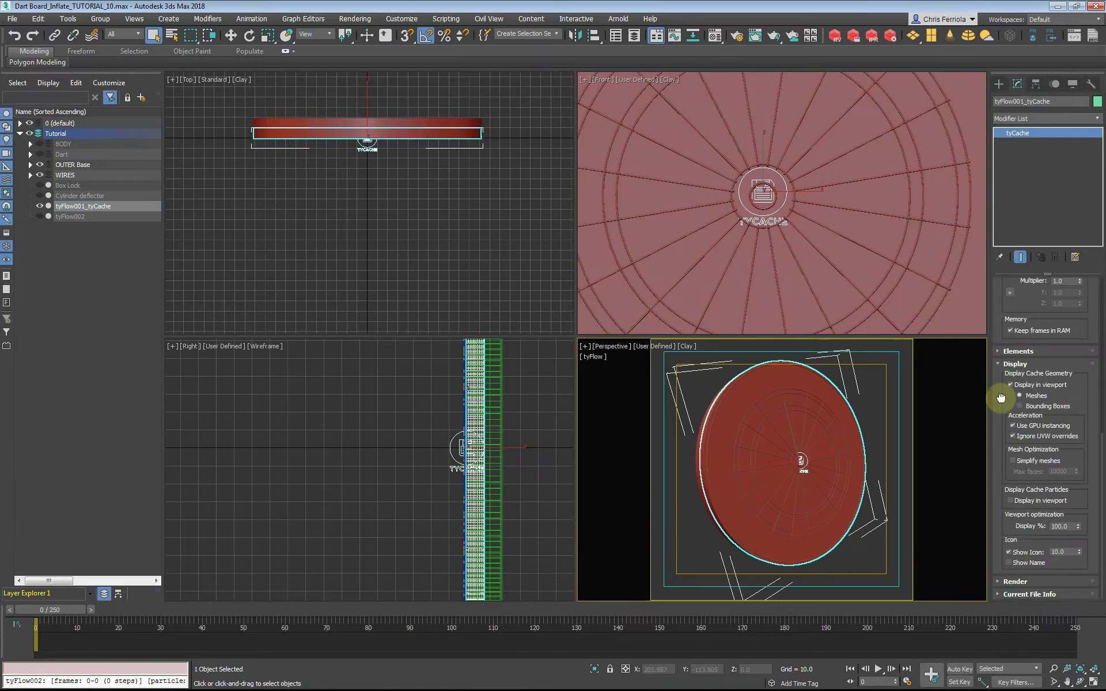
click(1009, 552)
click(68, 19)
click(133, 374)
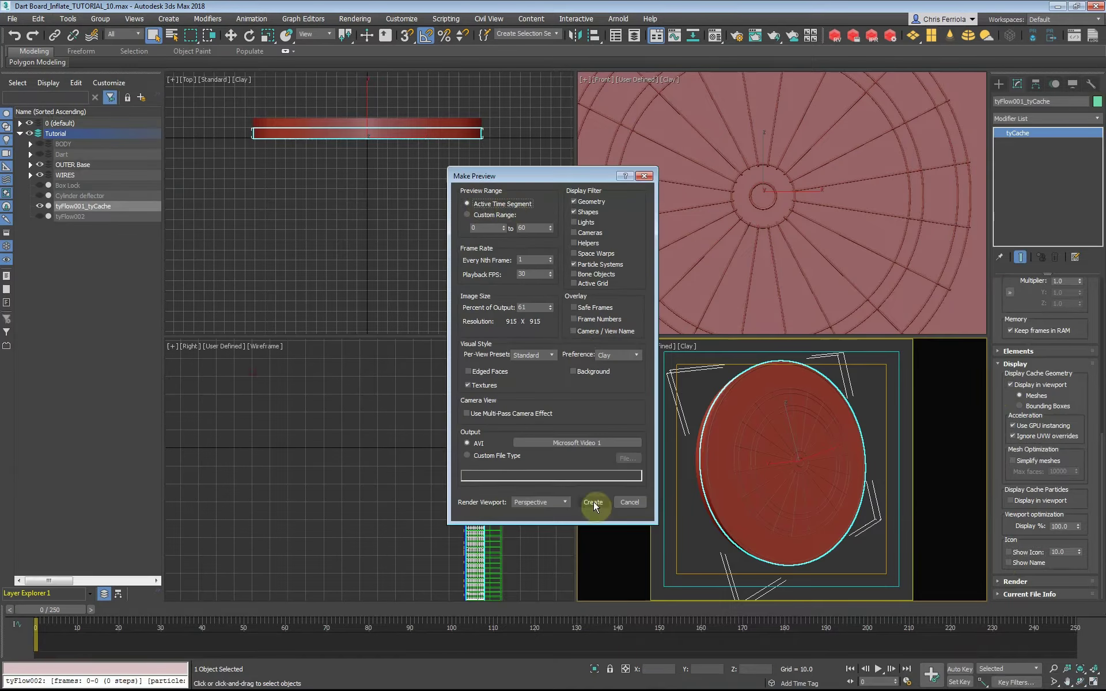
click(593, 502)
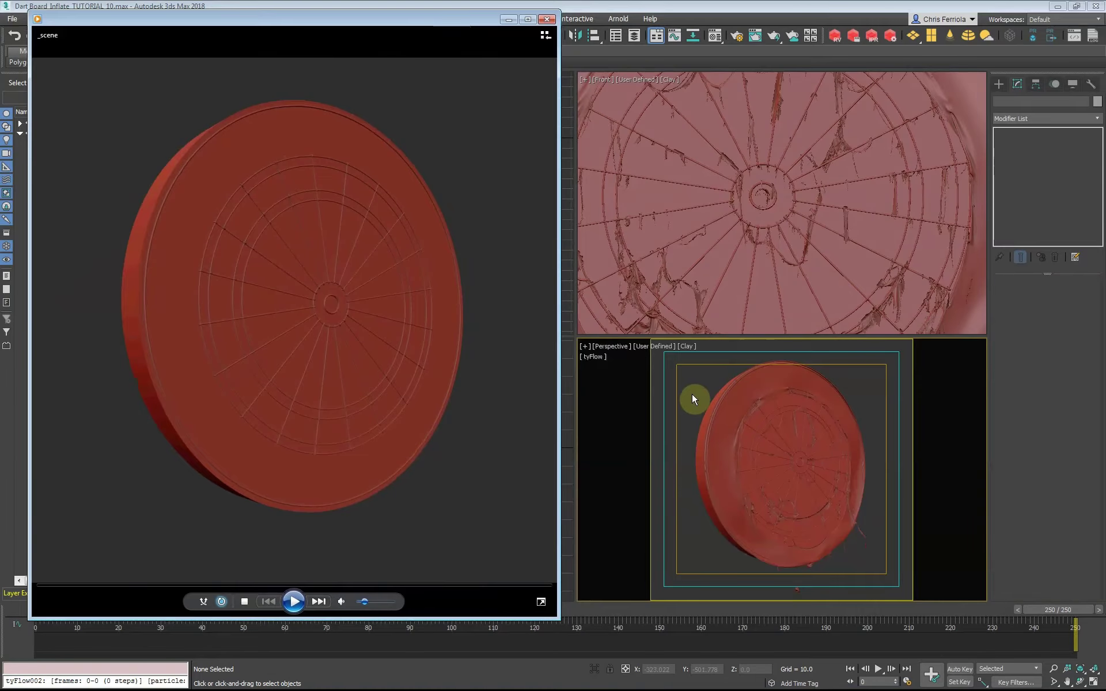
Play back the inflation preview in the player, then close it.
drag(334, 31, 353, 29)
click(314, 599)
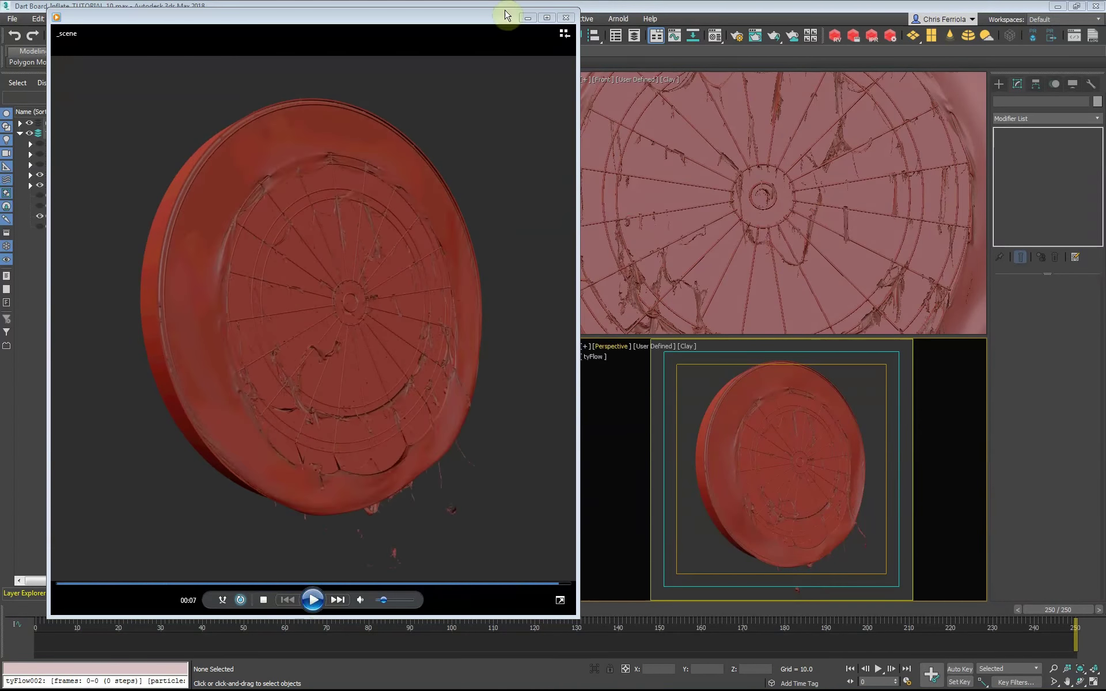
click(566, 17)
Inspect the OUTER Base modifiers, return to frame 0, and unhide the Numbers layer.
click(850, 669)
click(490, 424)
key(z)
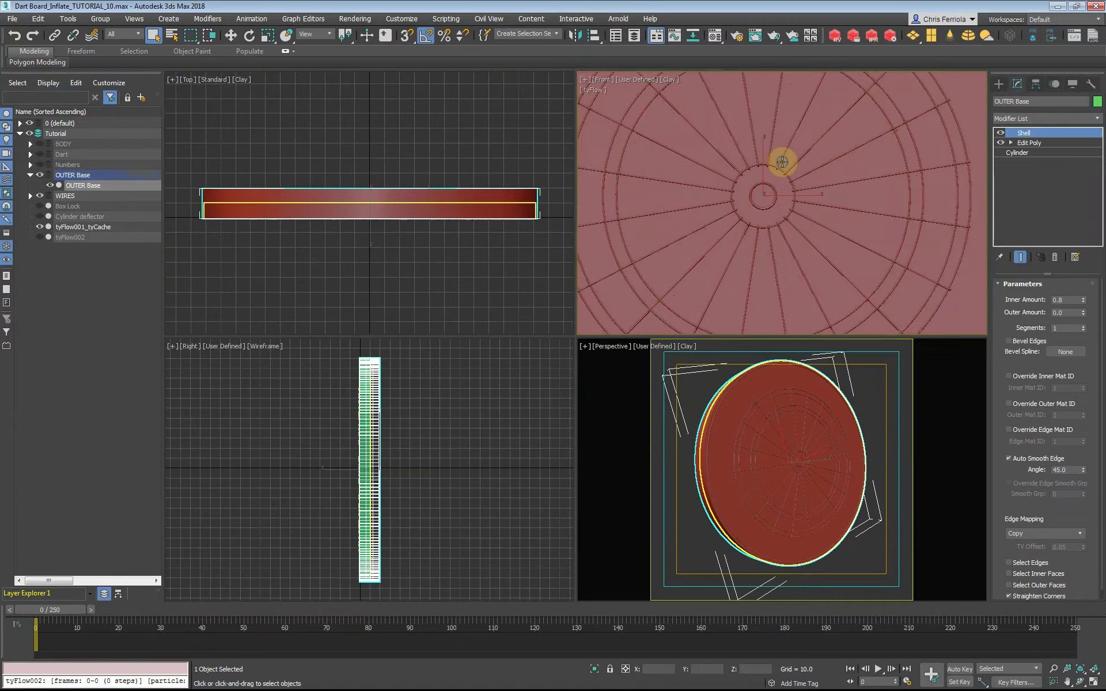
click(648, 403)
click(31, 165)
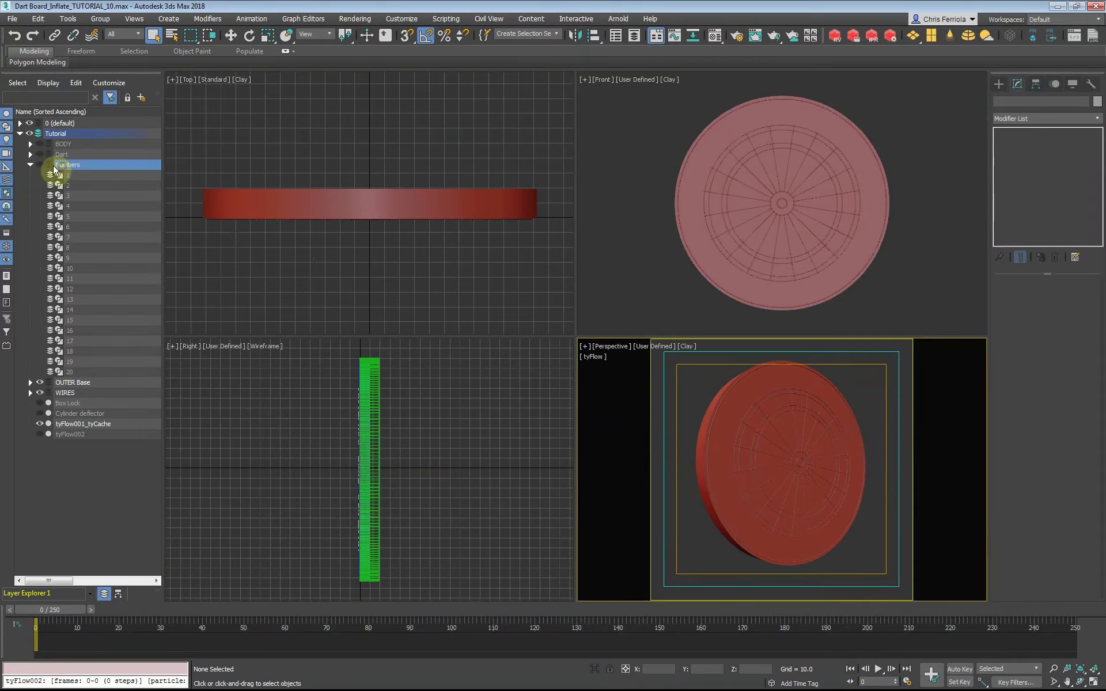
Maximize the Front viewport and enable Affect Pivot Only on the number 20.
click(877, 148)
key(alt+w)
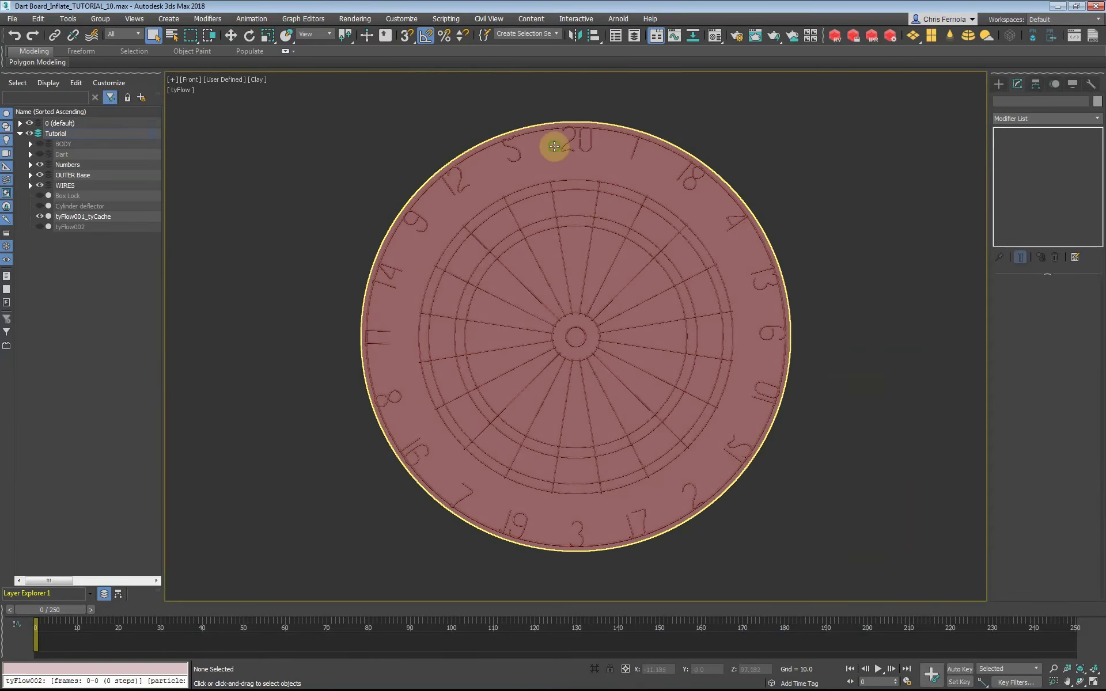
scroll(599, 150, up, 8)
click(644, 157)
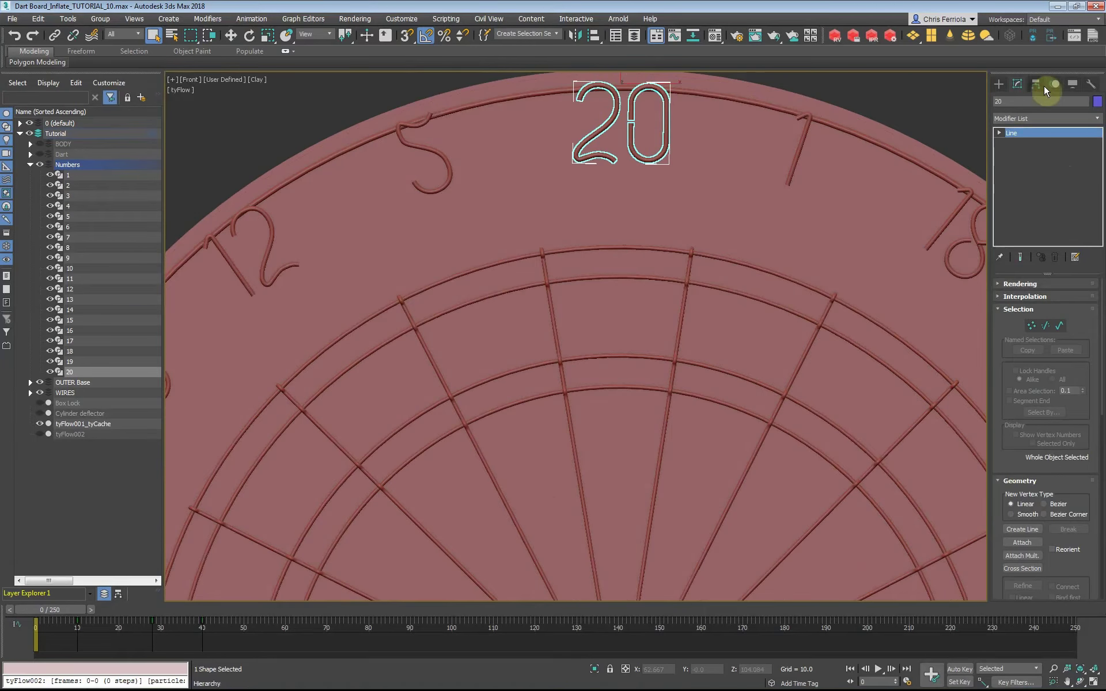
click(1045, 86)
click(1045, 165)
Check the pivots of numbers 1 and 5, then turn off Affect Pivot Only and deselect.
scroll(585, 202, up, 3)
scroll(859, 309, up, 2)
click(856, 309)
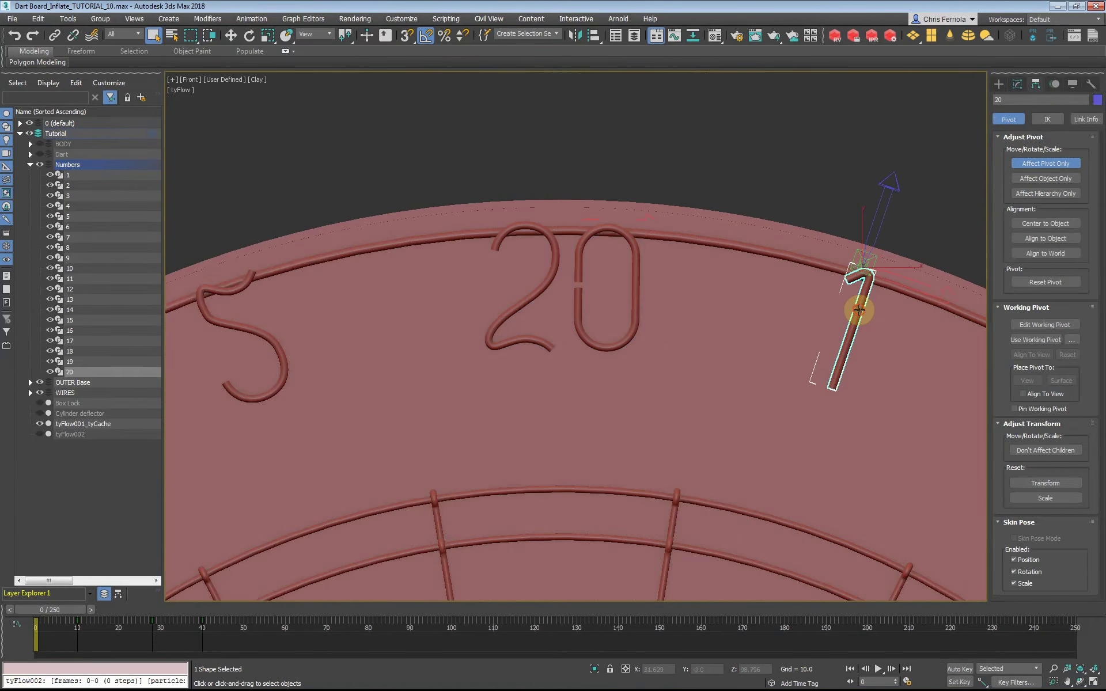
click(265, 336)
click(1046, 164)
scroll(572, 115, down, 6)
scroll(572, 115, down, 2)
click(866, 206)
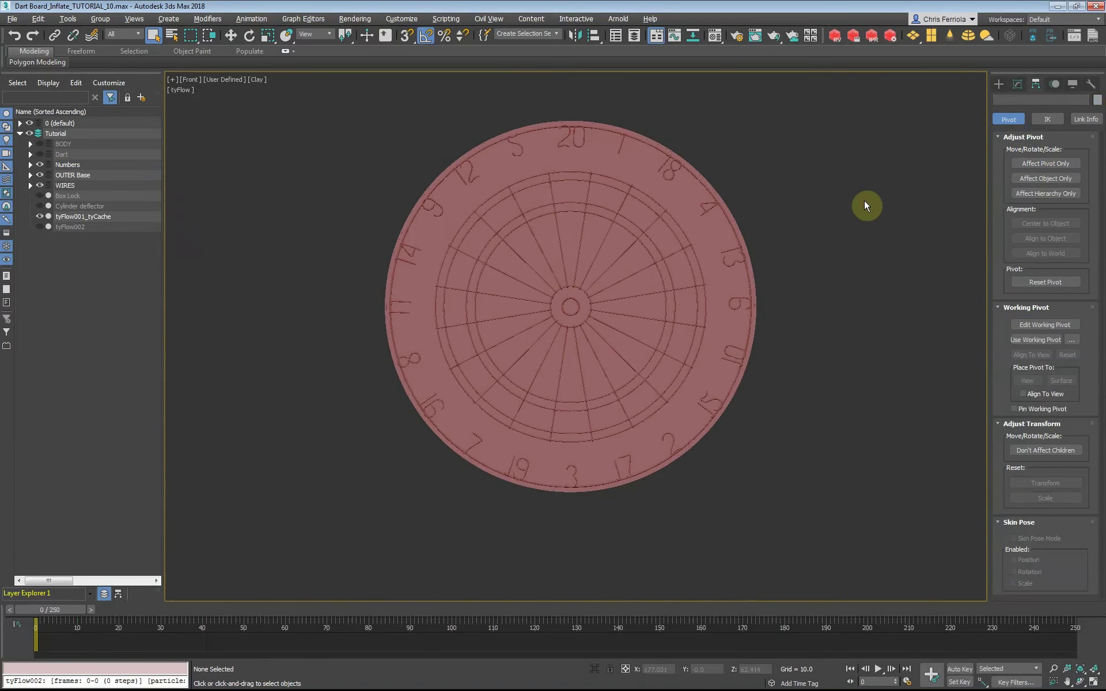
click(30, 165)
Select all 20 numbers, set Rotate with Local coordinates, and turn on Auto Key.
double_click(73, 166)
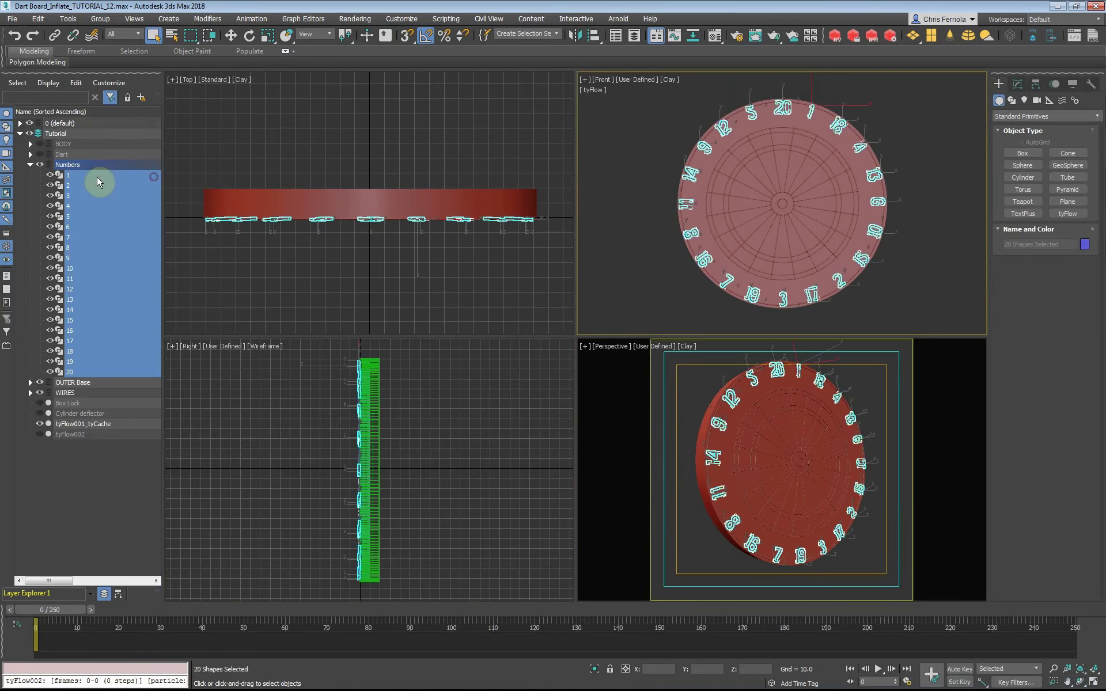
right_click(666, 145)
click(673, 162)
click(314, 33)
click(314, 83)
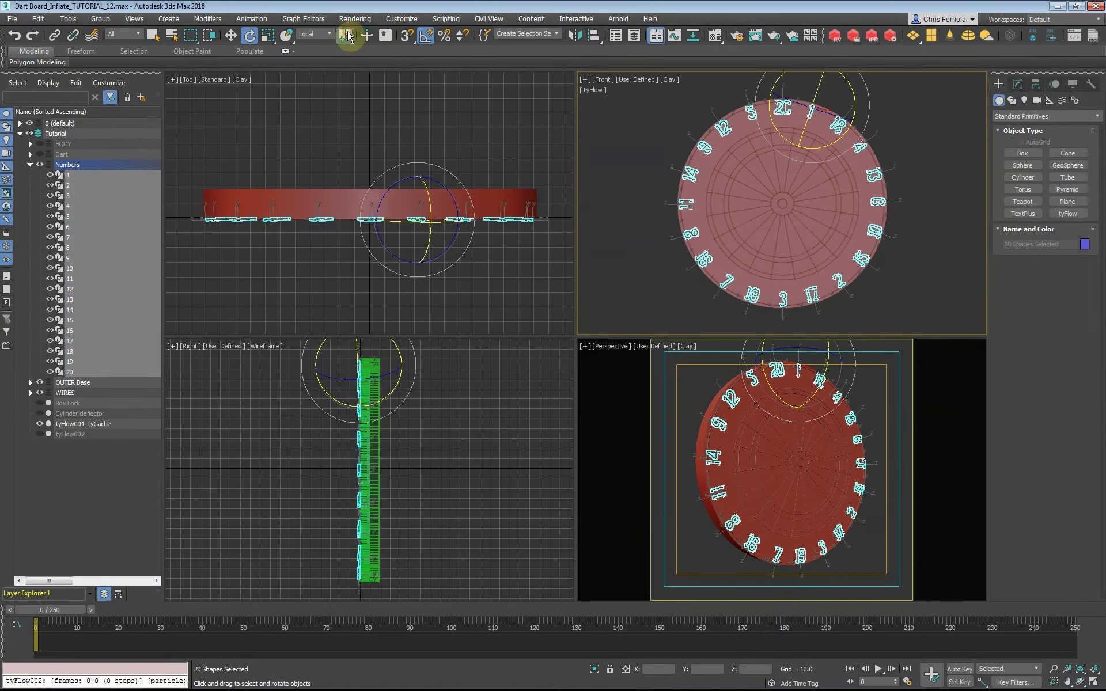
click(959, 669)
Key the numbers at frame 10, tilt them -30° on X, and copy the key to frame 40.
right_click(359, 374)
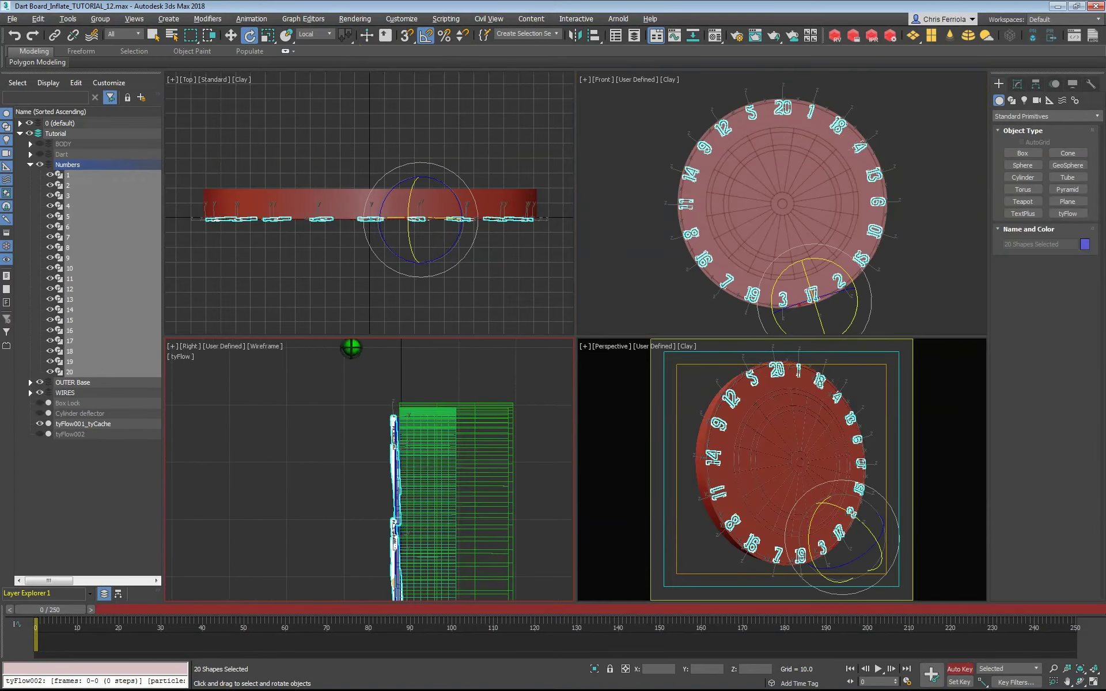
drag(49, 610, 90, 610)
right_click(90, 609)
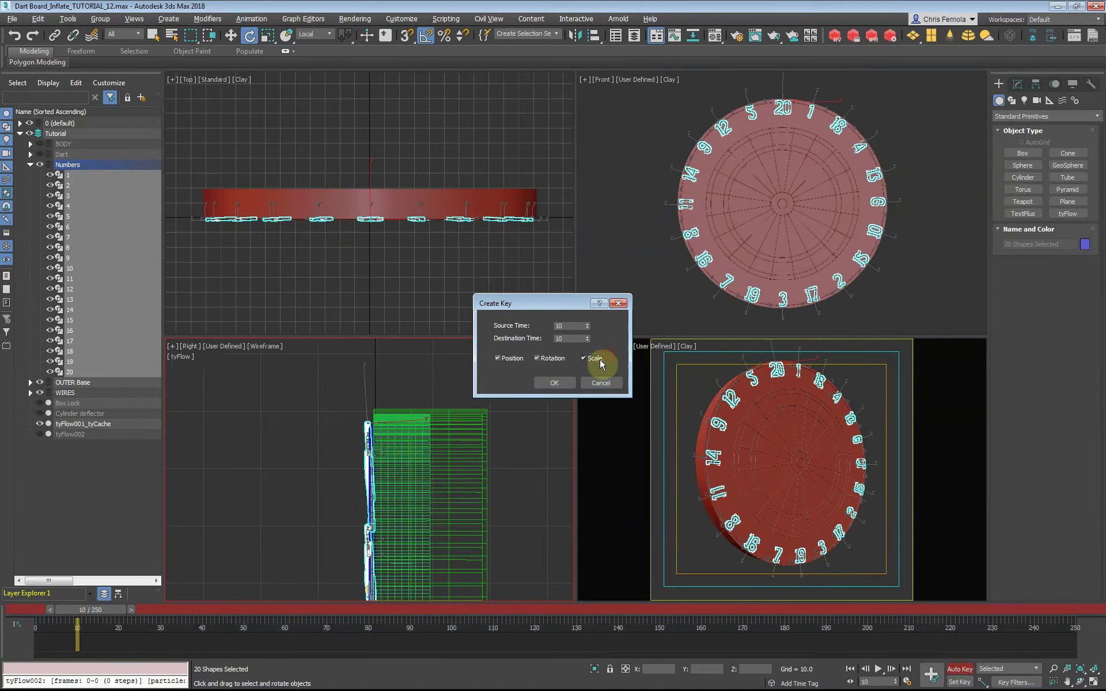
click(554, 383)
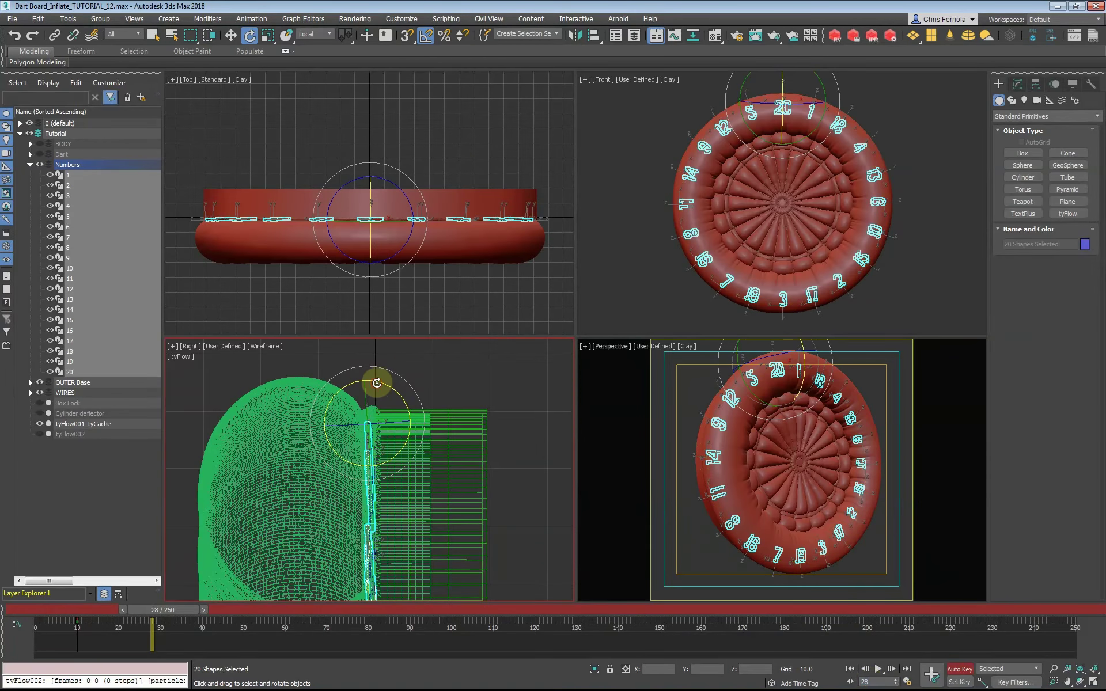
drag(375, 383, 464, 388)
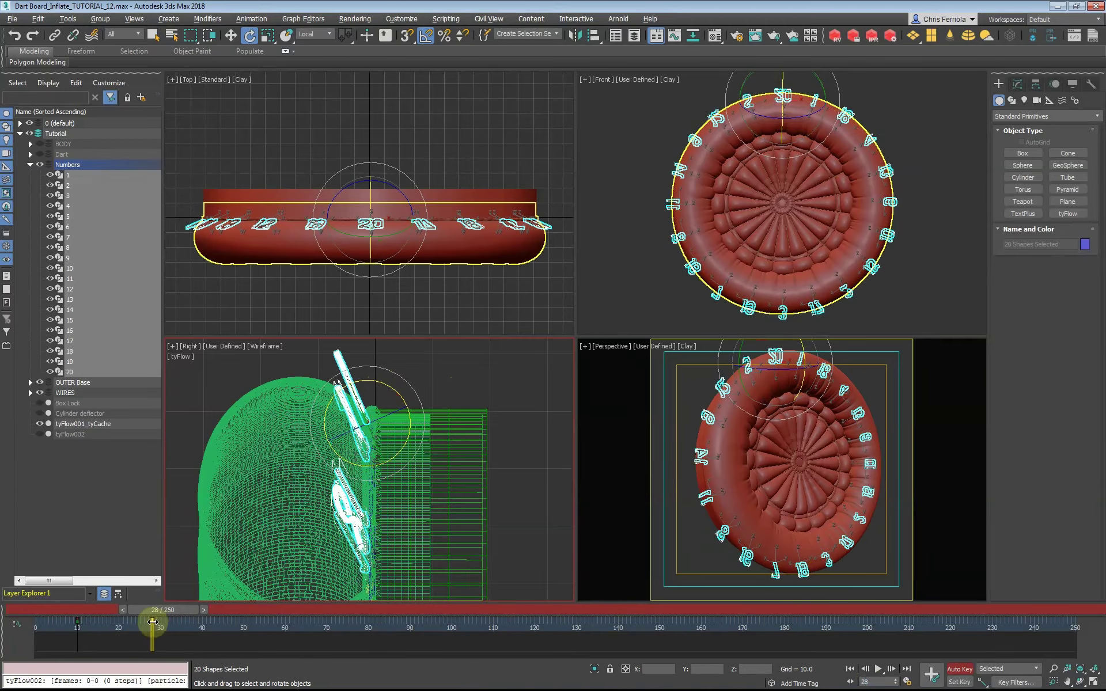
shift+drag(196, 623, 202, 622)
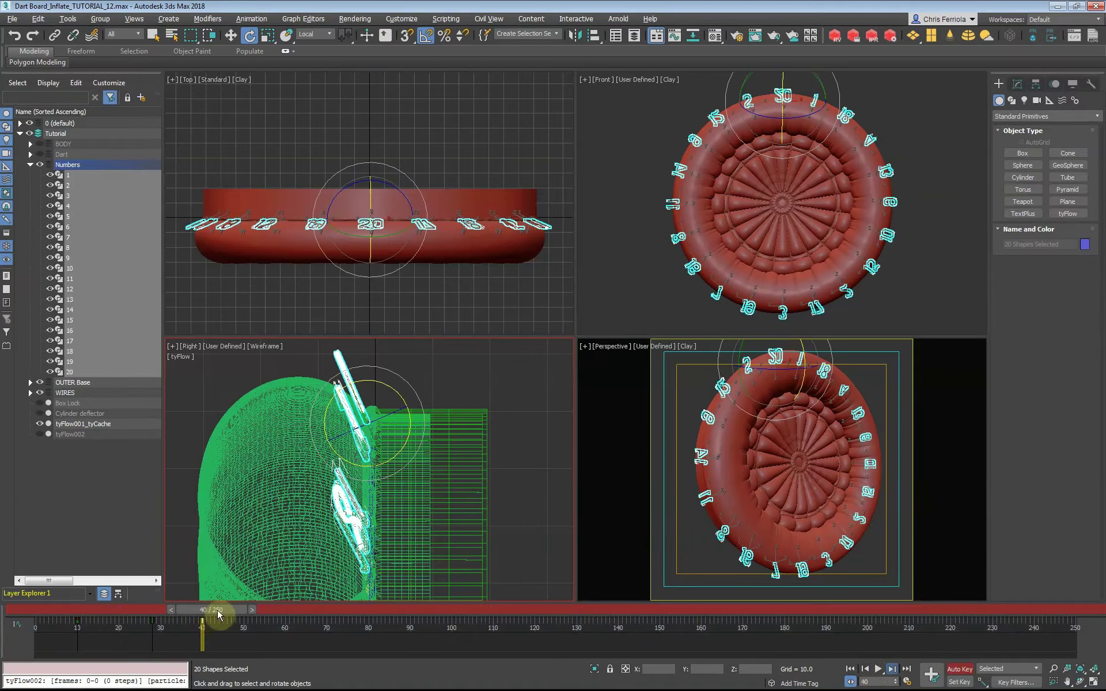
Select the numbers' rotation keys at frame 40 in the Track View Dope Sheet, then close it.
click(674, 35)
drag(435, 8, 592, 149)
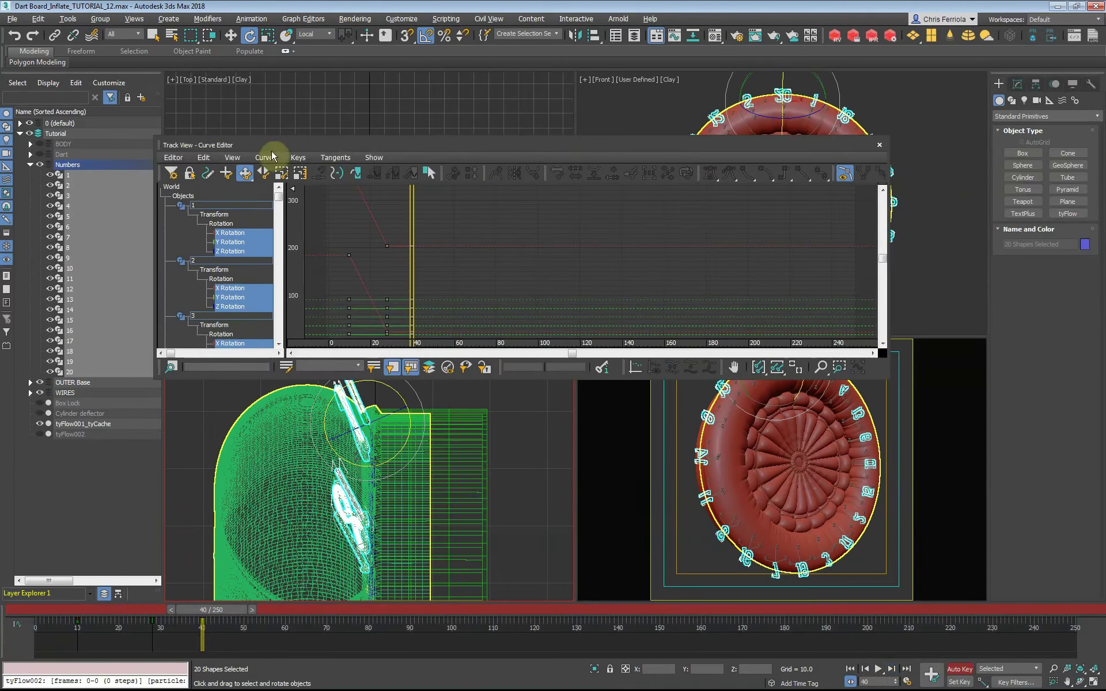
click(173, 157)
click(184, 186)
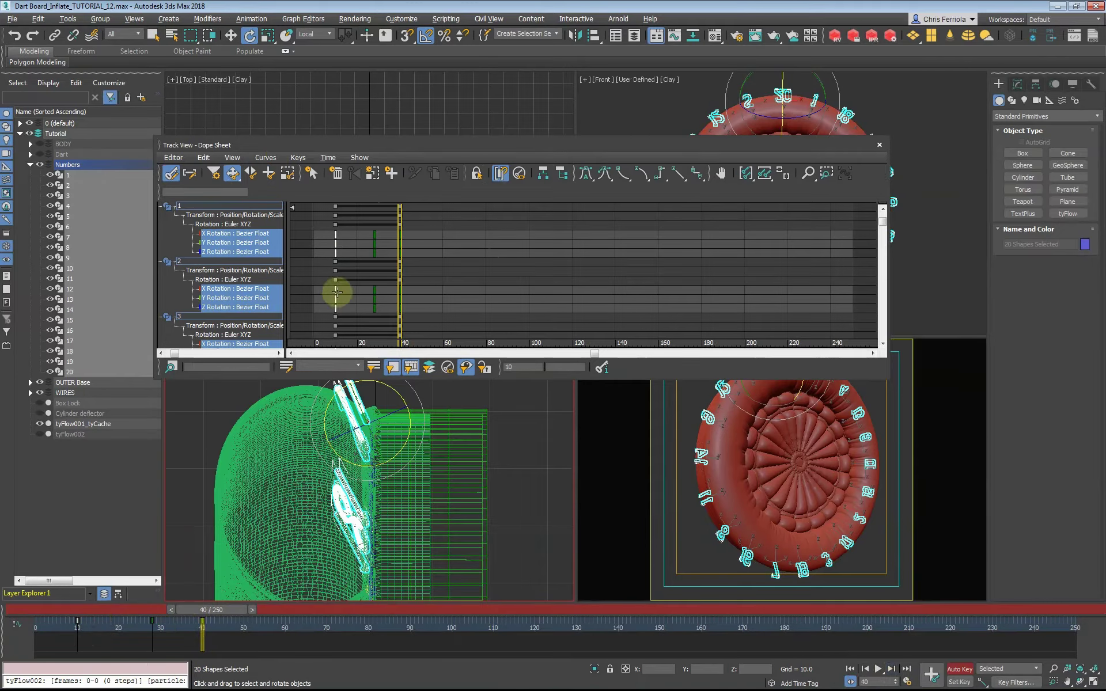
click(641, 174)
drag(361, 228, 563, 314)
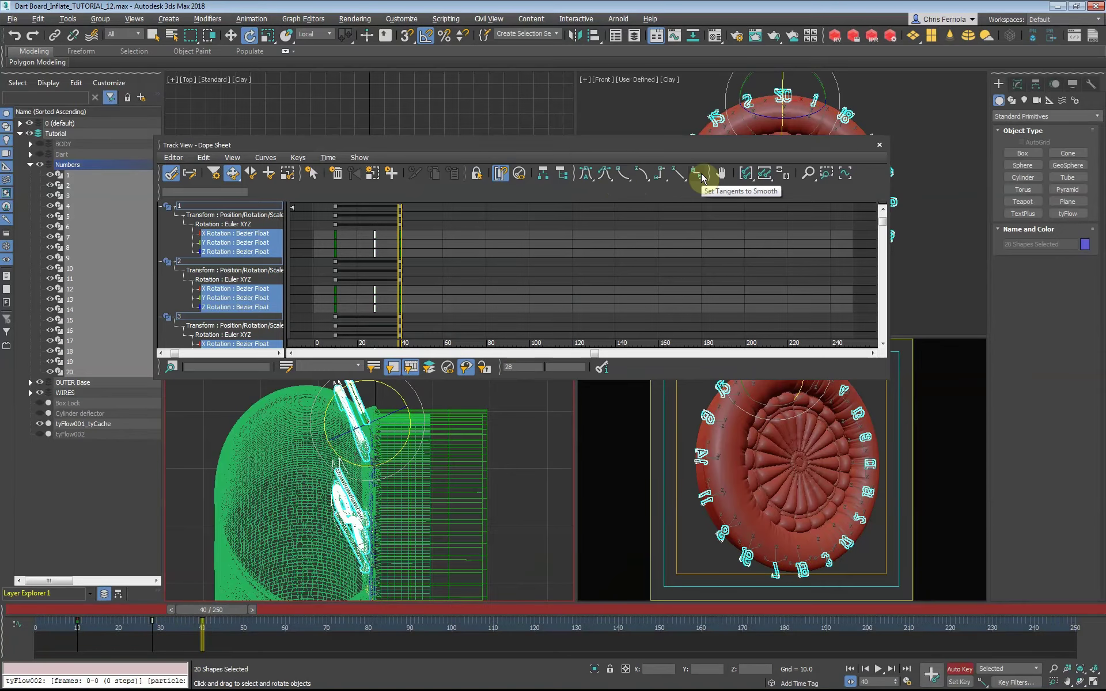
drag(389, 227, 410, 257)
click(642, 174)
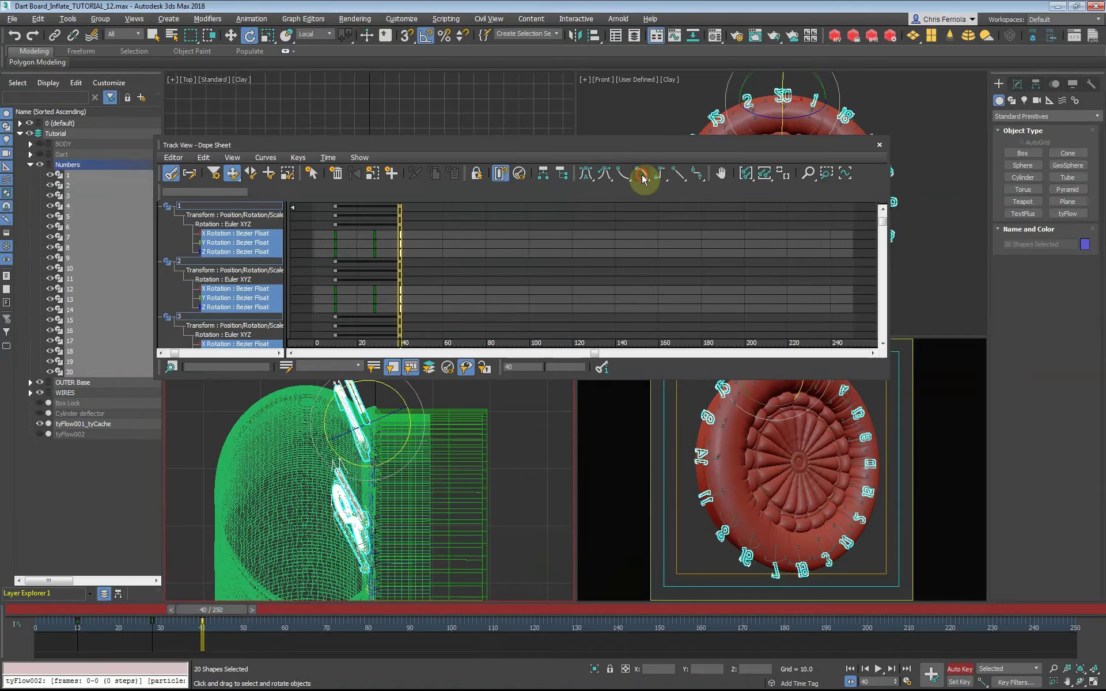
click(880, 147)
Hide tyFlow001_tyCache, scrub to check the numbers, turn off Auto Key, and return to frame 0.
click(40, 217)
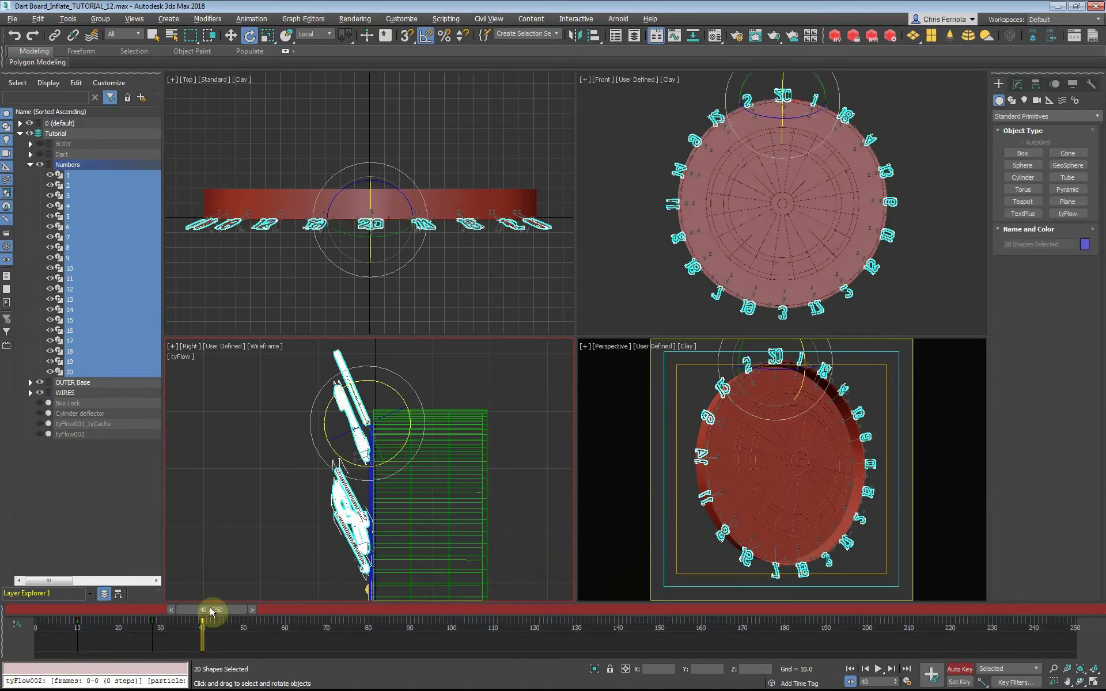
mouse_move(203, 631)
mouse_down()
mouse_move(62, 634)
mouse_move(274, 634)
mouse_up()
key(e)
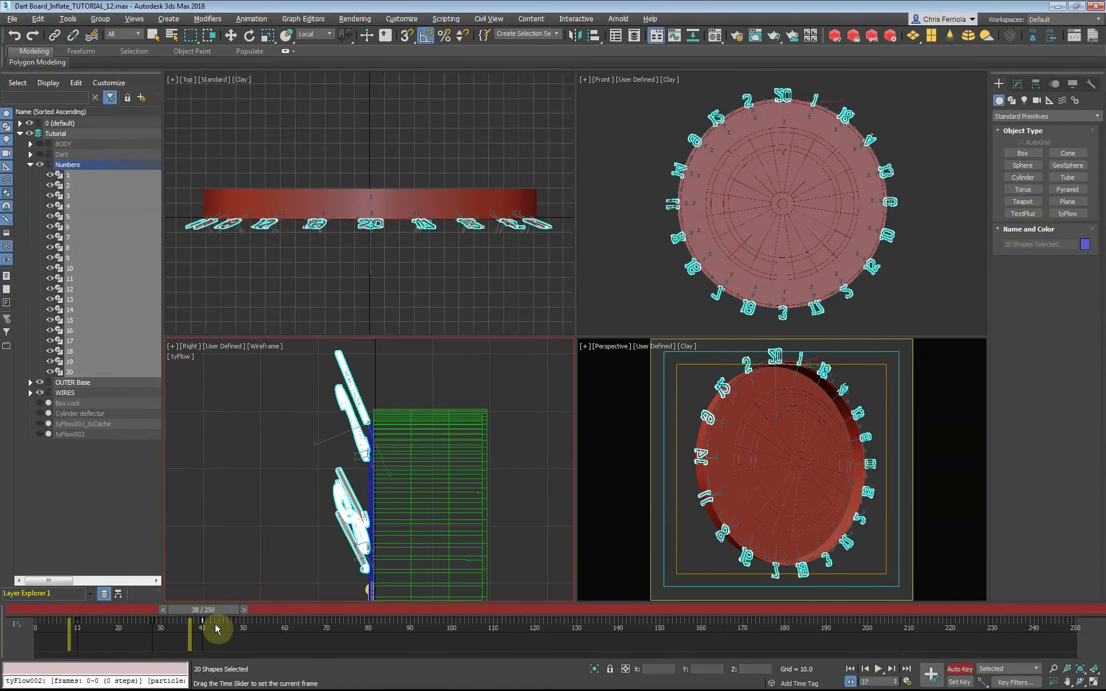
click(961, 668)
click(850, 669)
Unhide tyFlow001_tyCache and shift the dart's keys from frame 31 to 49.
click(30, 165)
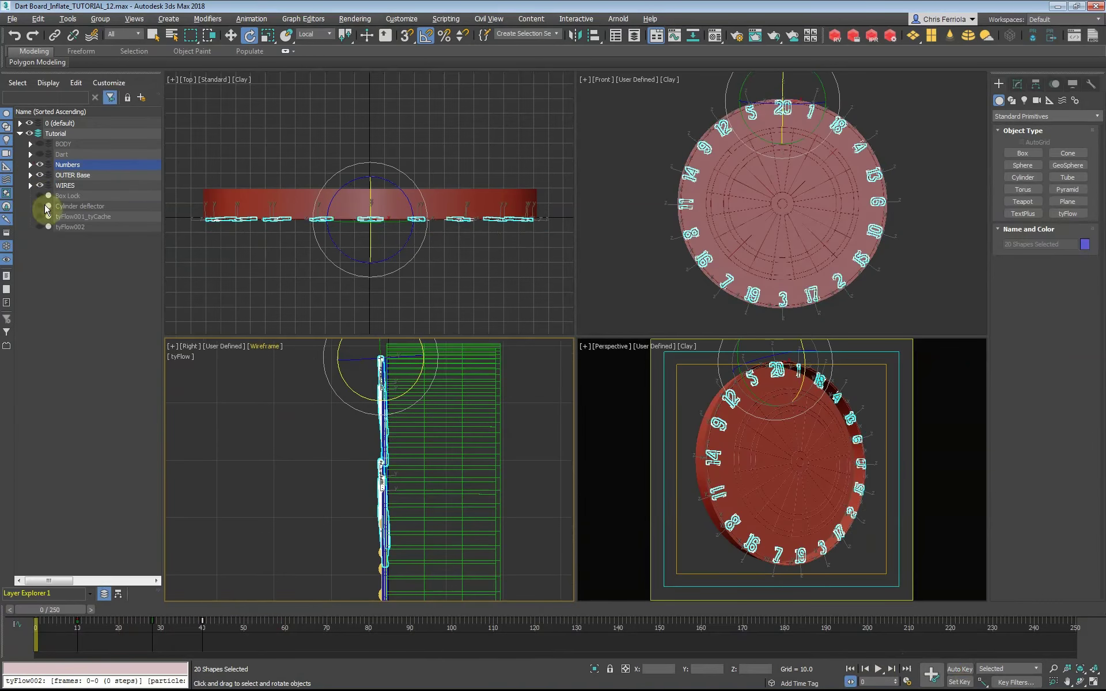
click(40, 217)
click(339, 403)
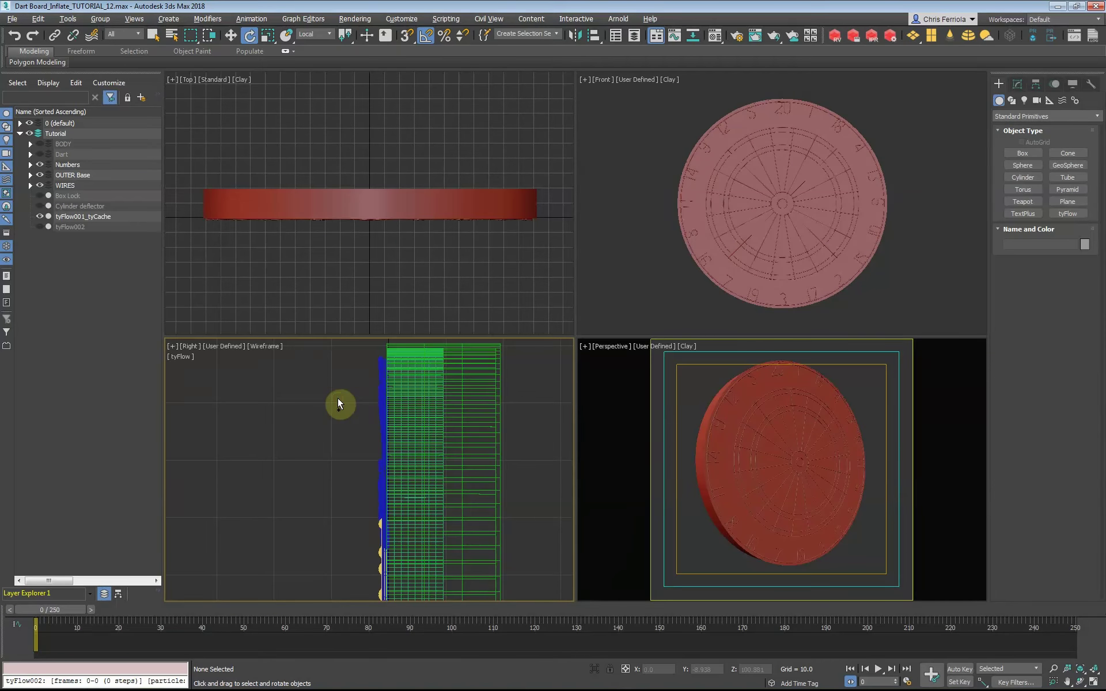
scroll(441, 438, down, 8)
click(256, 481)
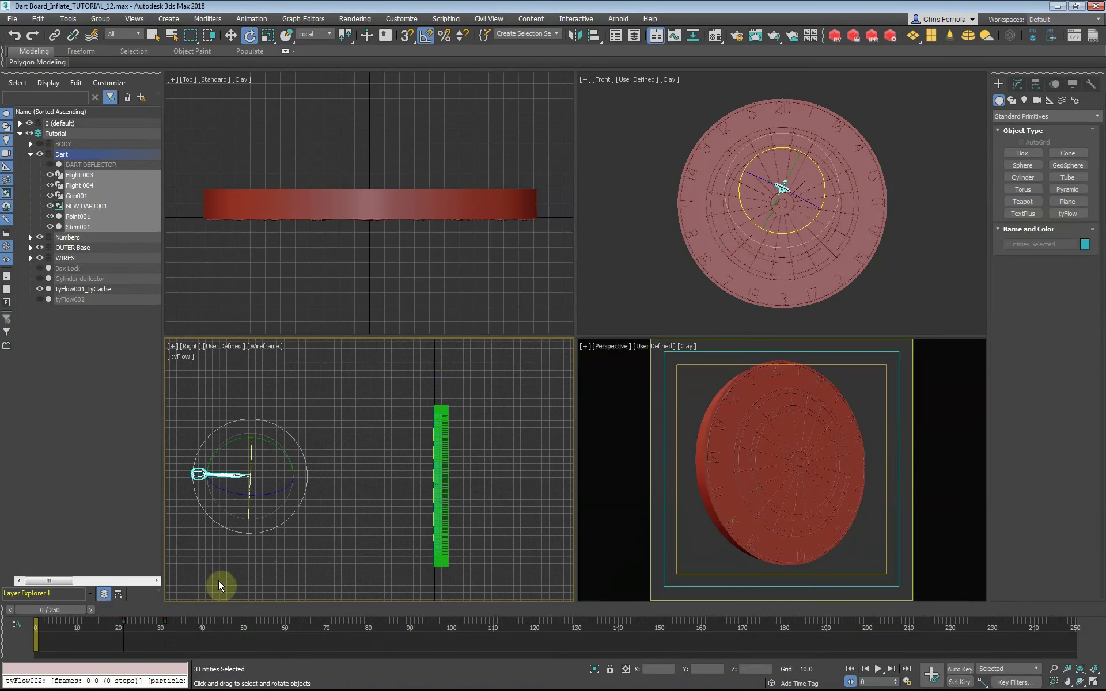
mouse_move(190, 627)
mouse_down()
mouse_move(111, 627)
mouse_move(248, 627)
mouse_up()
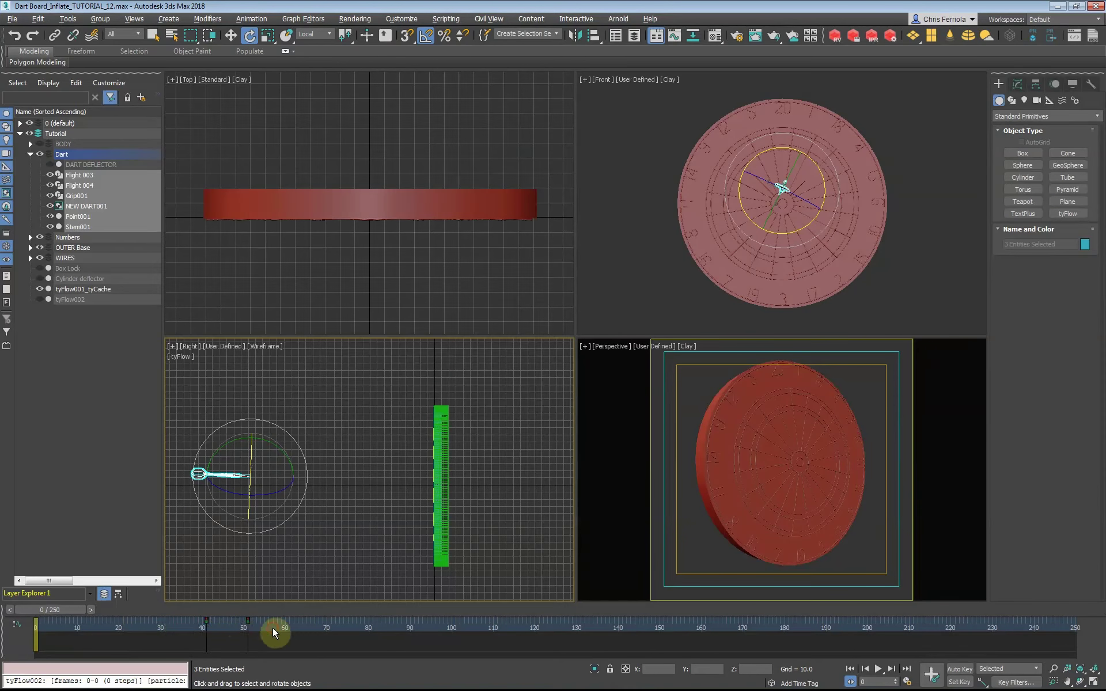
Go to frame 51, maximize the Perspective viewport, and open Make Preview settings.
click(892, 669)
click(363, 161)
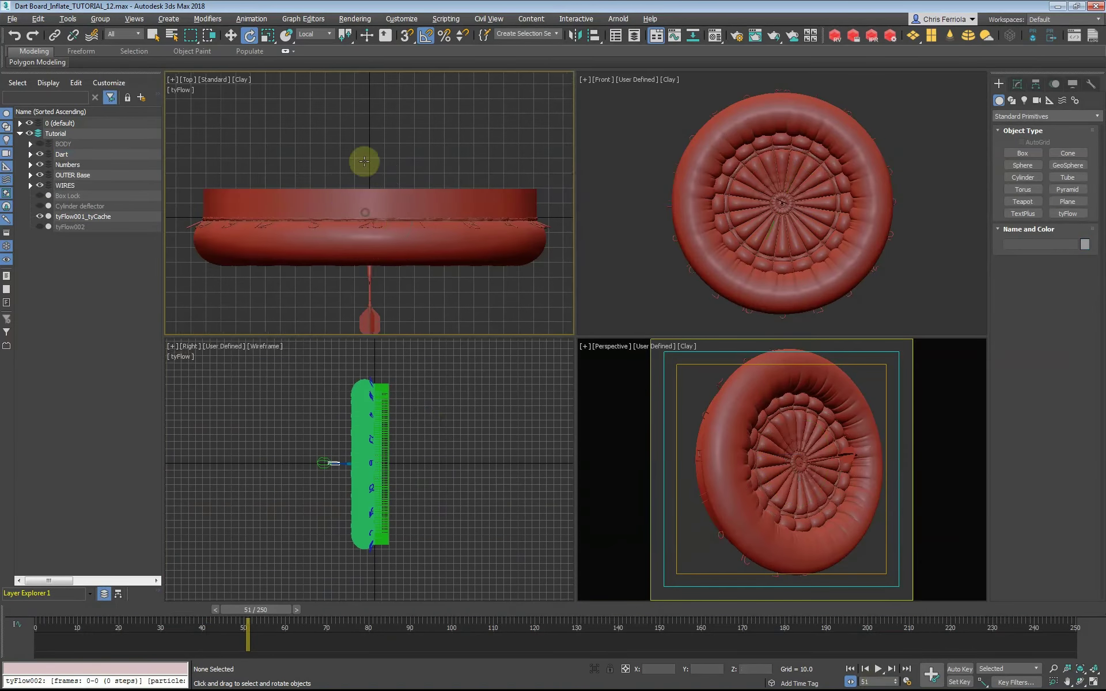
click(891, 375)
key(alt+w)
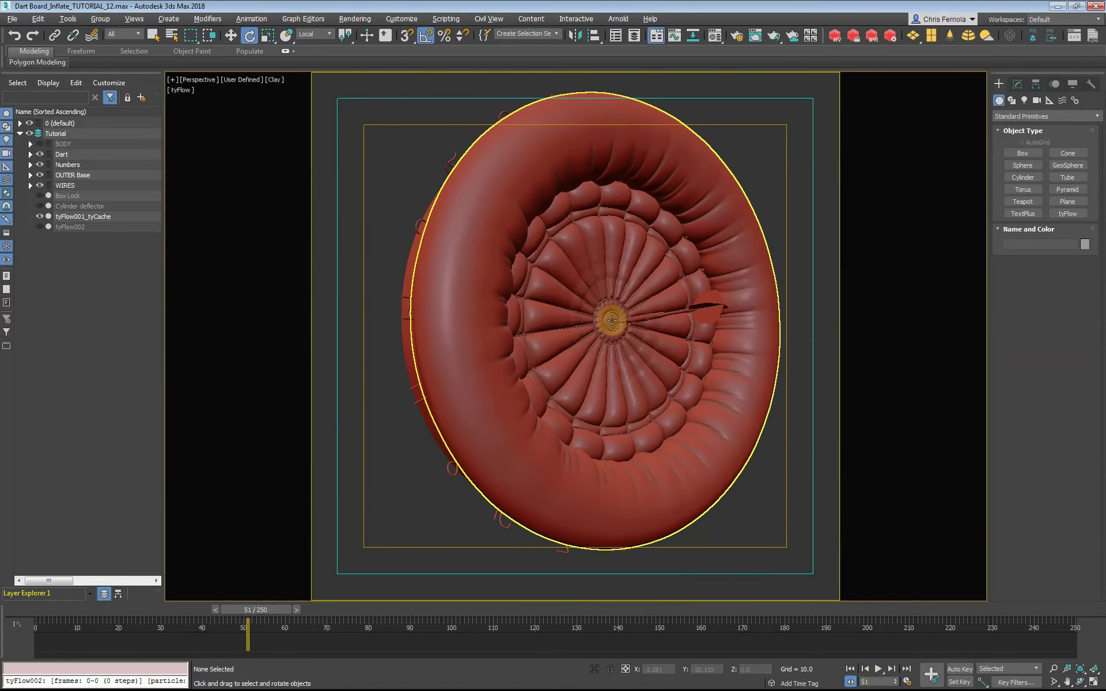
click(73, 23)
click(299, 374)
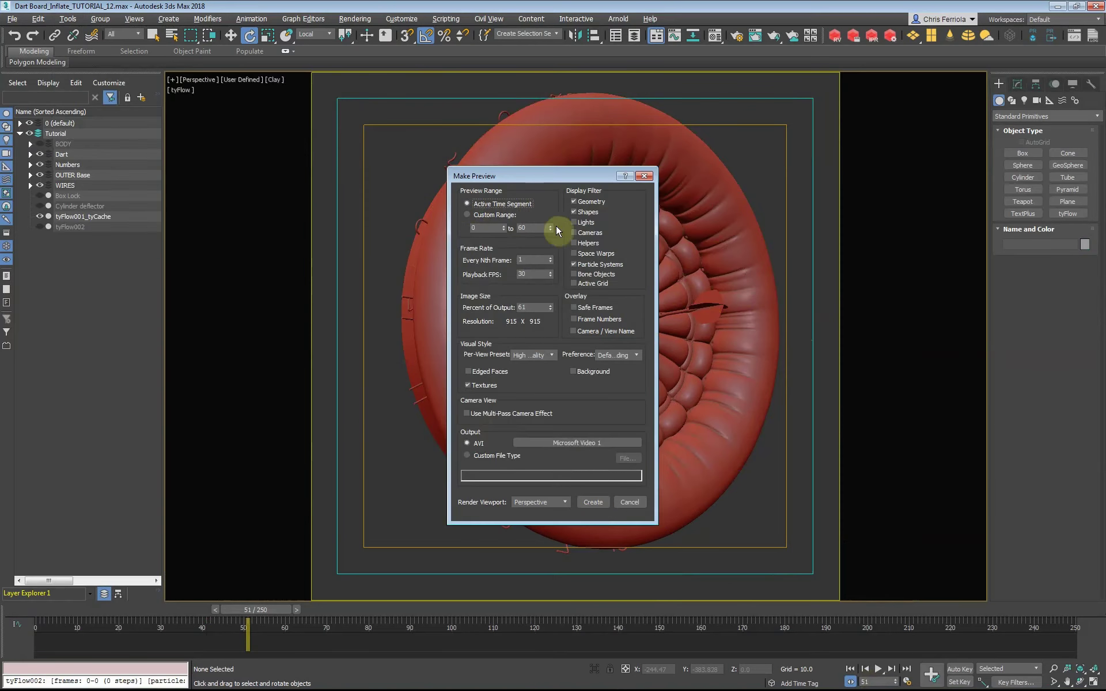
Create a preview using the Standard preset and Clay shading.
click(551, 355)
click(533, 365)
click(636, 355)
click(612, 386)
click(594, 502)
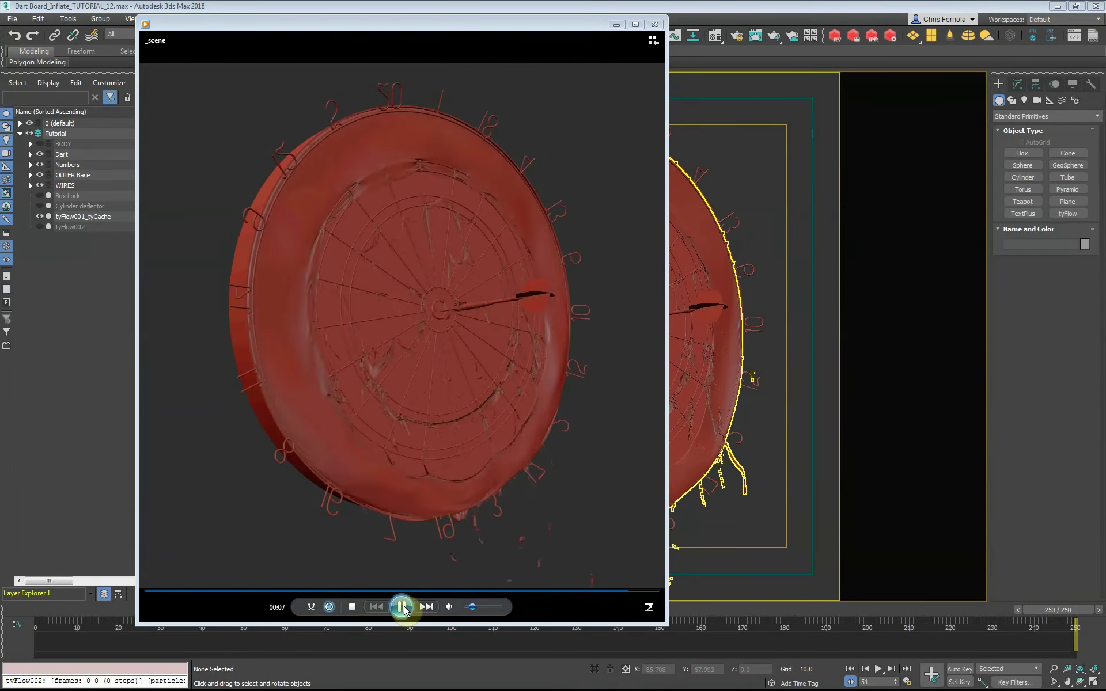
Close the preview player and go to frame 10.
click(655, 25)
text(10)
key(Return)
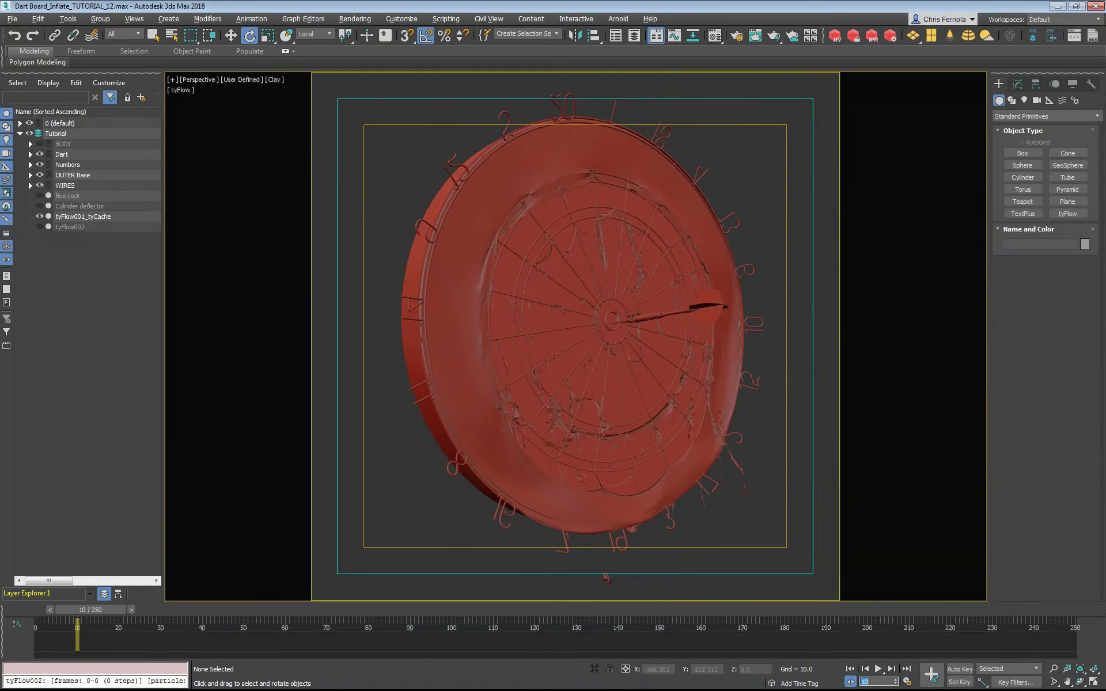
Inspect the environment map and the tyFlow Board CORK diffuse bitmap in the Material Editor.
click(715, 37)
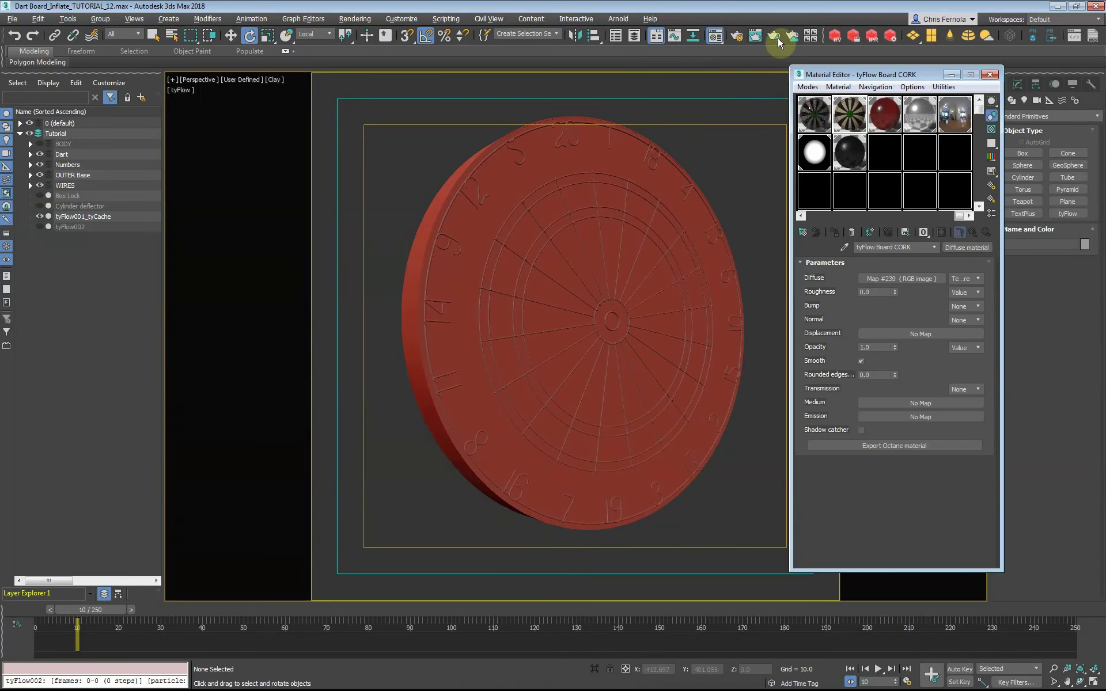
click(953, 119)
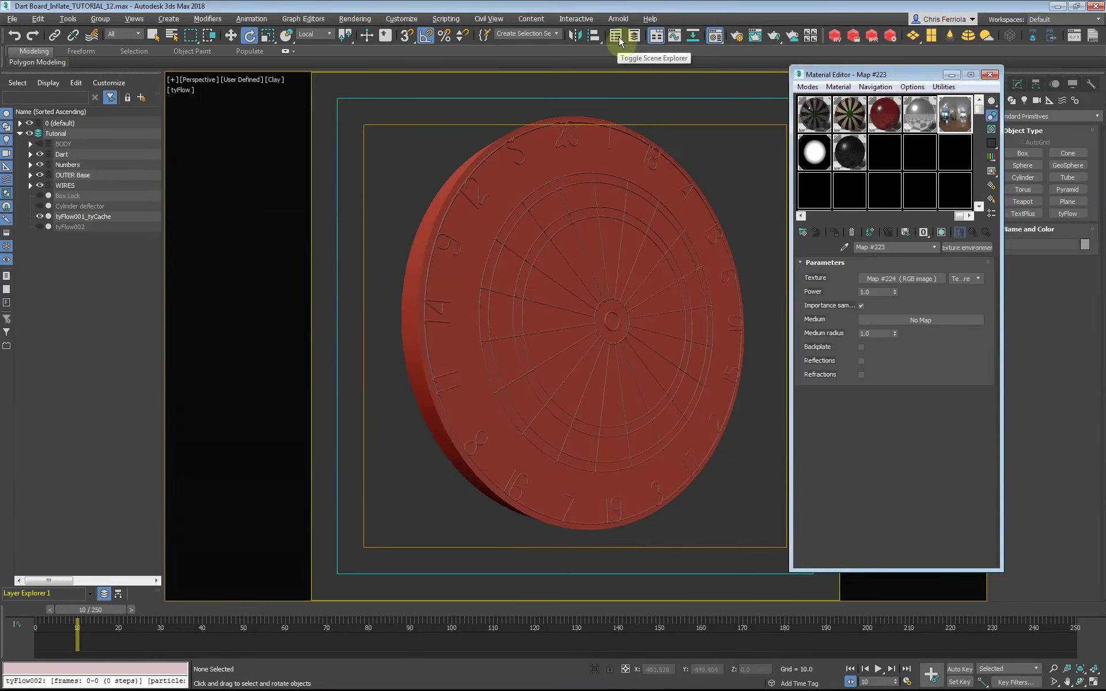
click(355, 18)
click(376, 189)
click(550, 80)
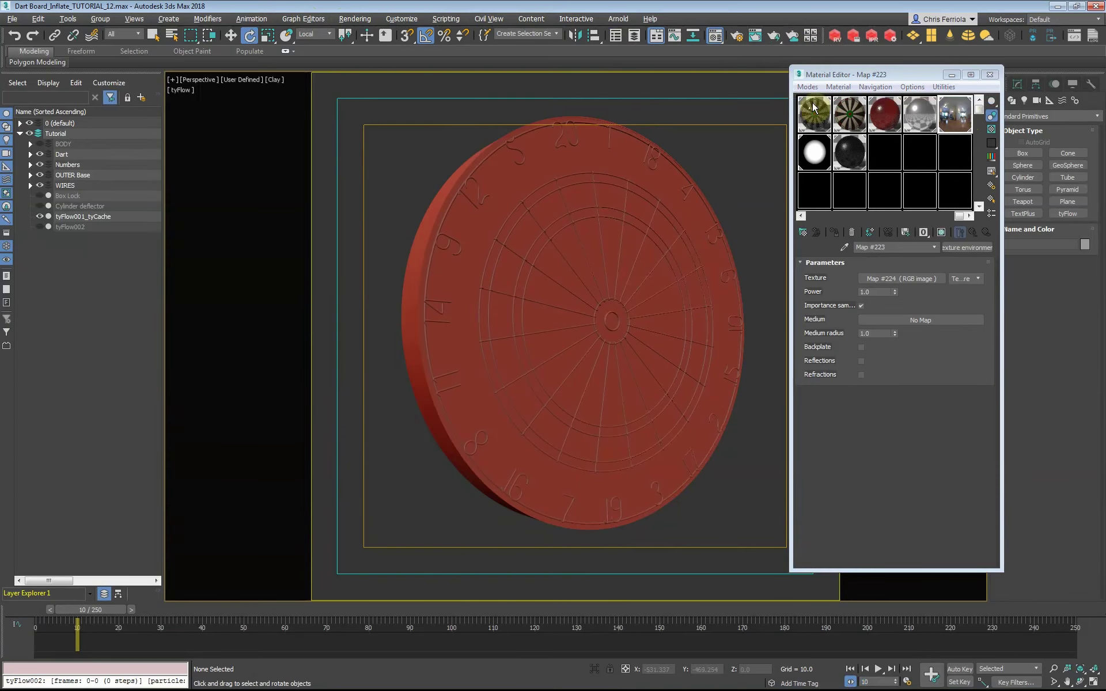
click(814, 114)
click(880, 282)
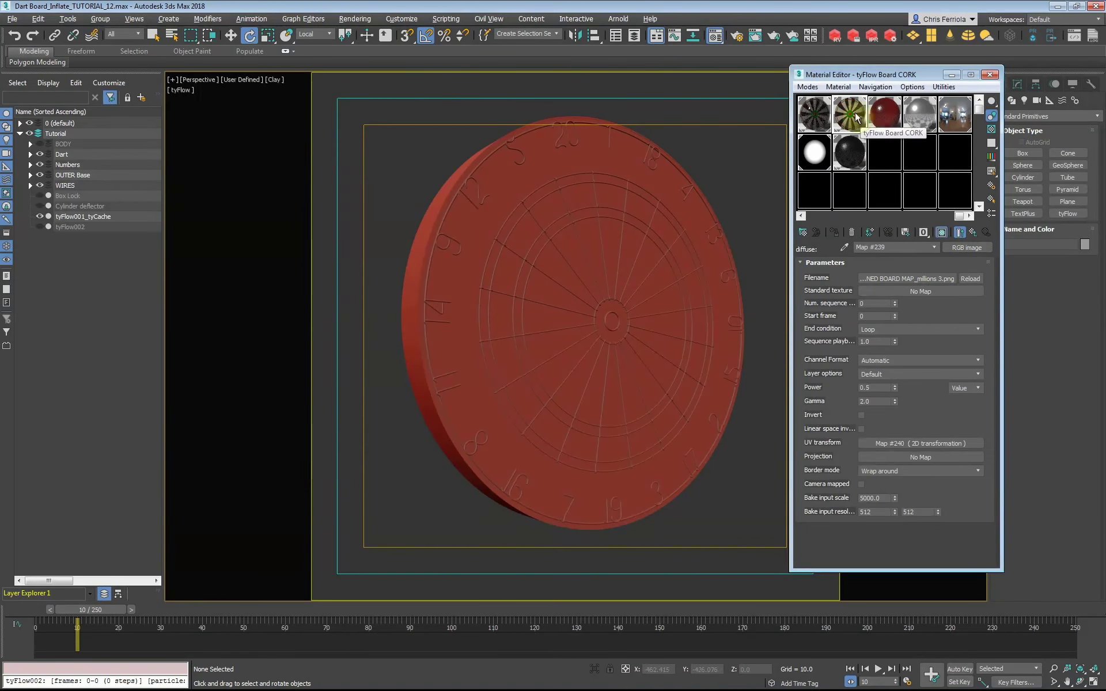
click(634, 289)
Render interactively in the Octane viewport and view the board's tyFlow Board SHINY FINAL material.
click(738, 37)
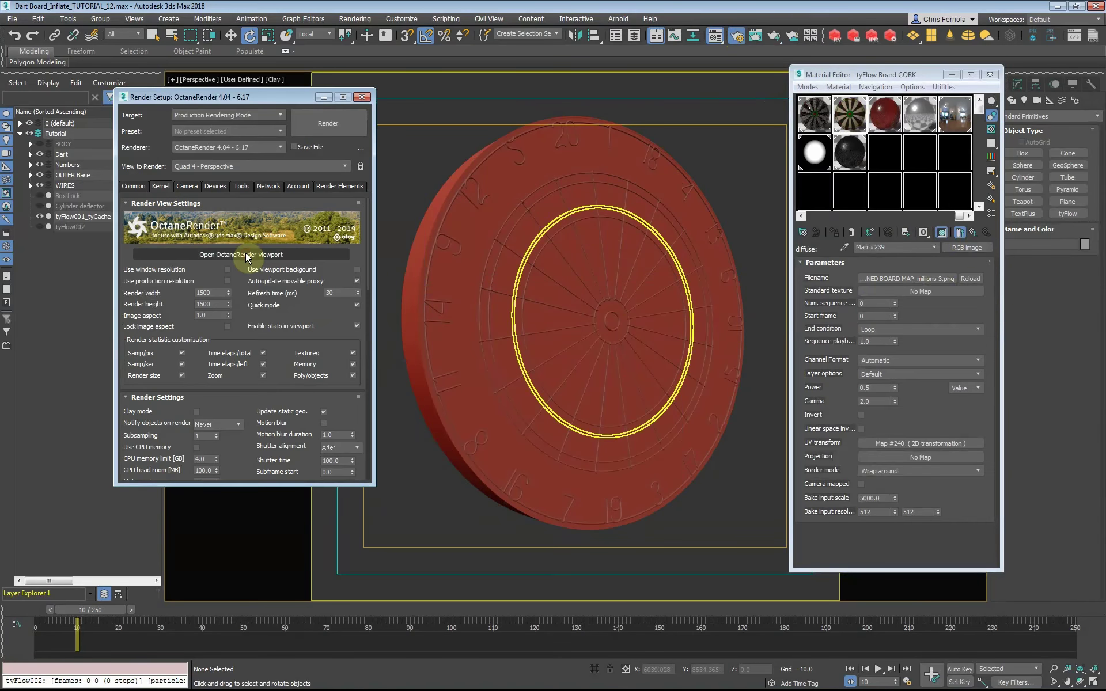
click(248, 255)
drag(793, 197, 415, 125)
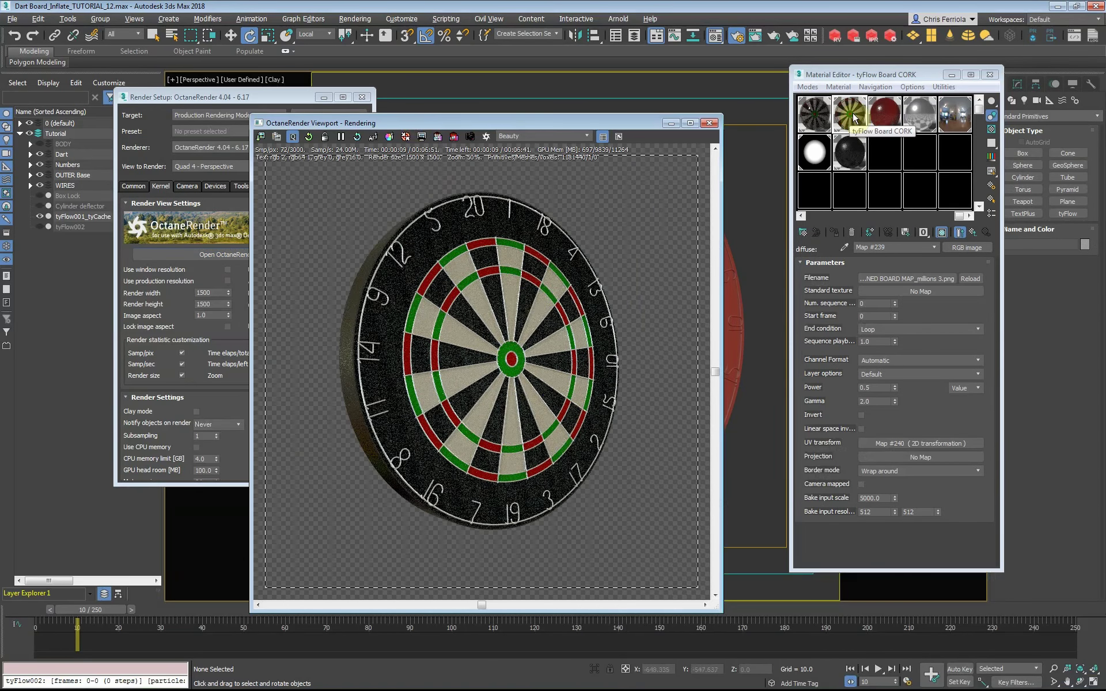
click(749, 288)
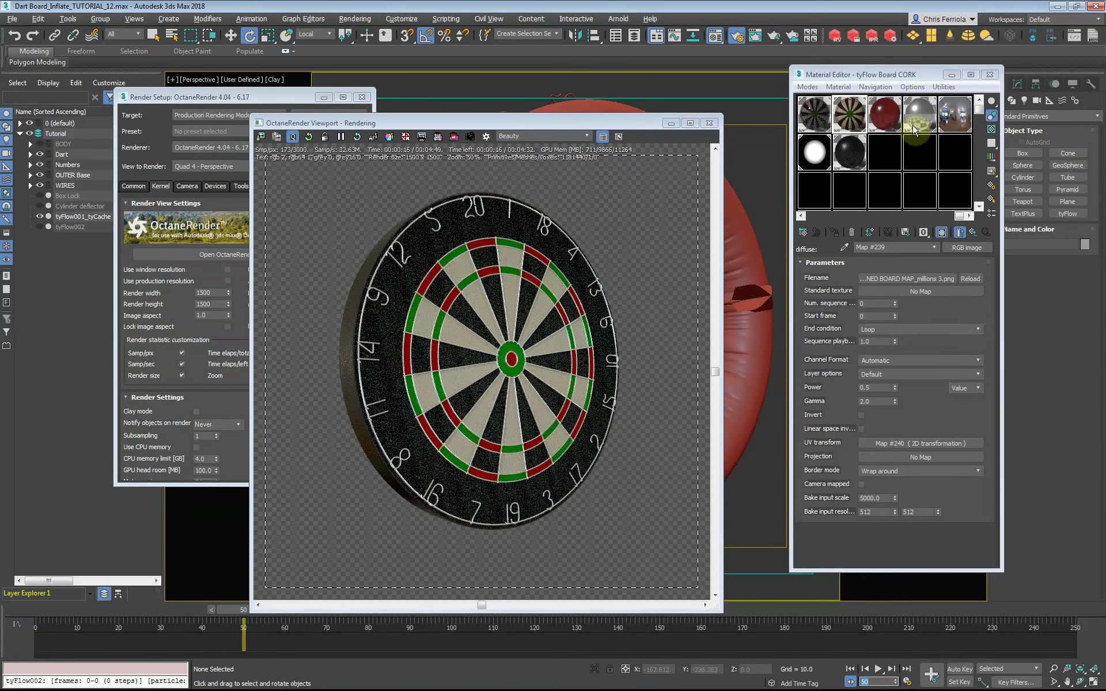
click(834, 232)
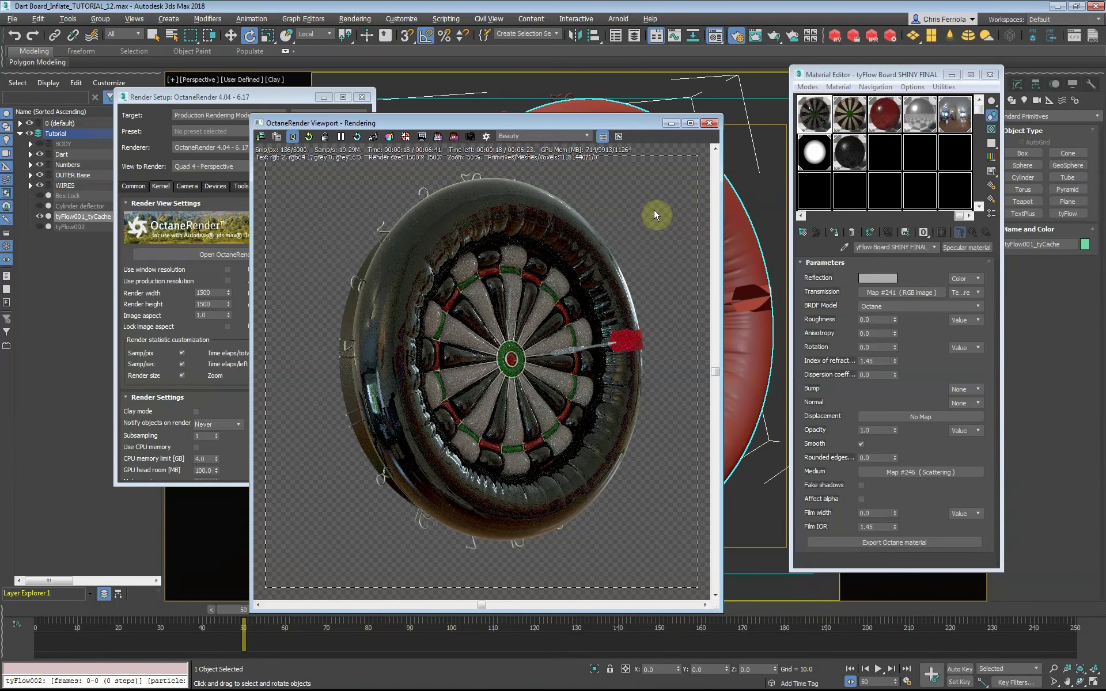
Close the Octane render view, Material Editor and Render Setup, and deselect.
click(709, 123)
click(990, 74)
click(362, 97)
click(398, 177)
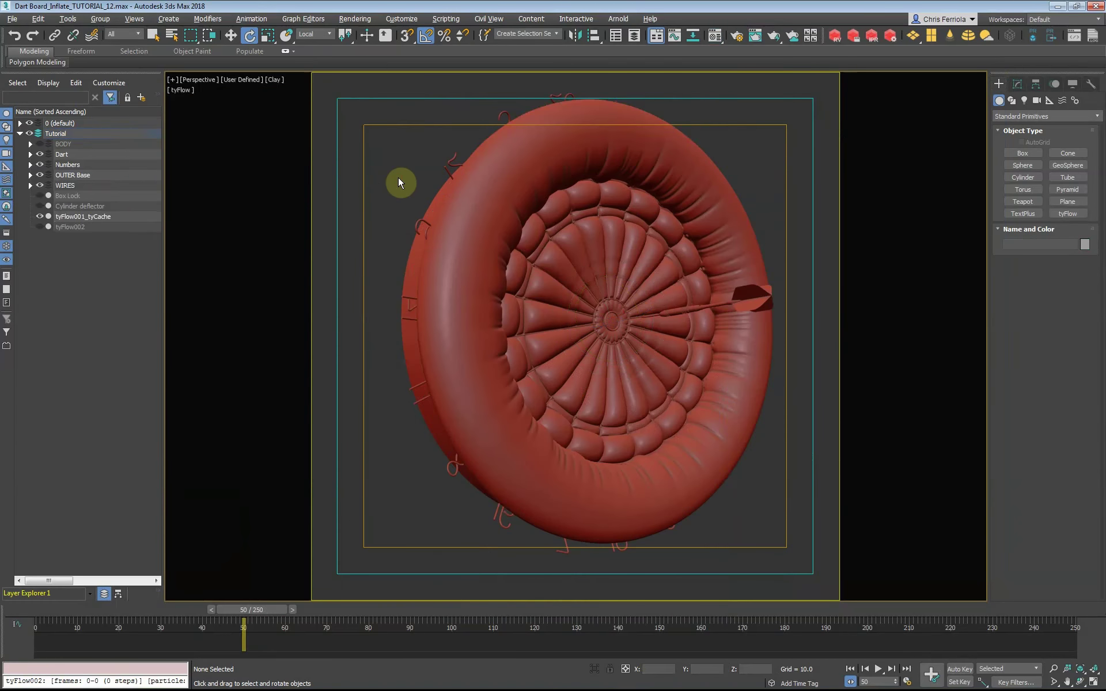